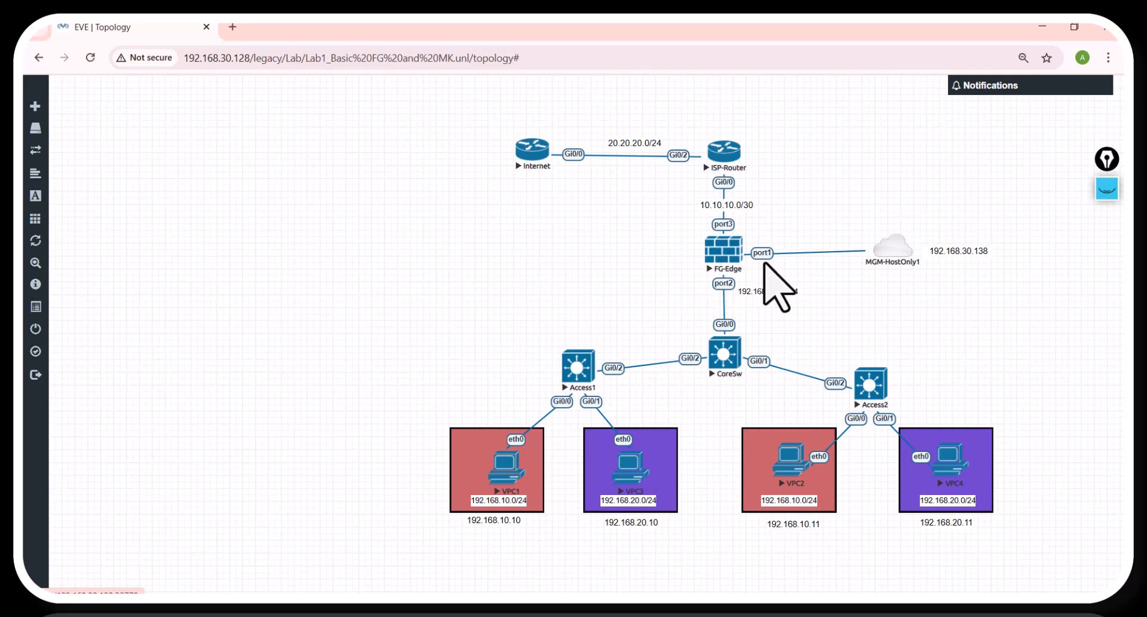
Step: Annotate the topology with rectangles around the VPC, switch, firewall and router layers, plus one around the Internet router
left_click_drag(894, 252, 894, 256)
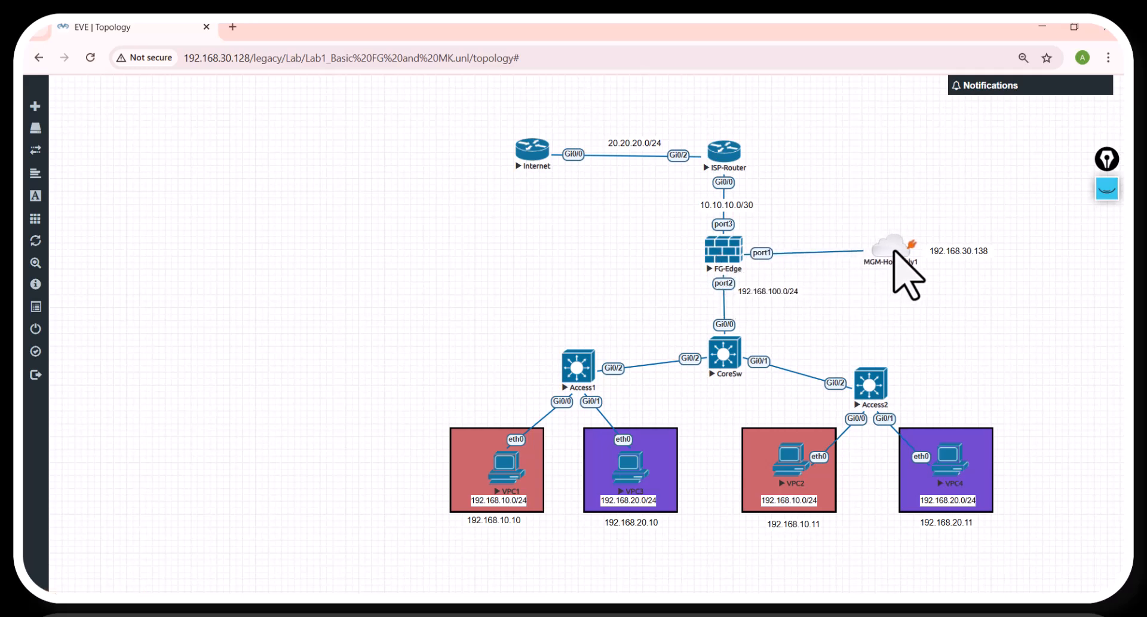
left_click(1108, 192)
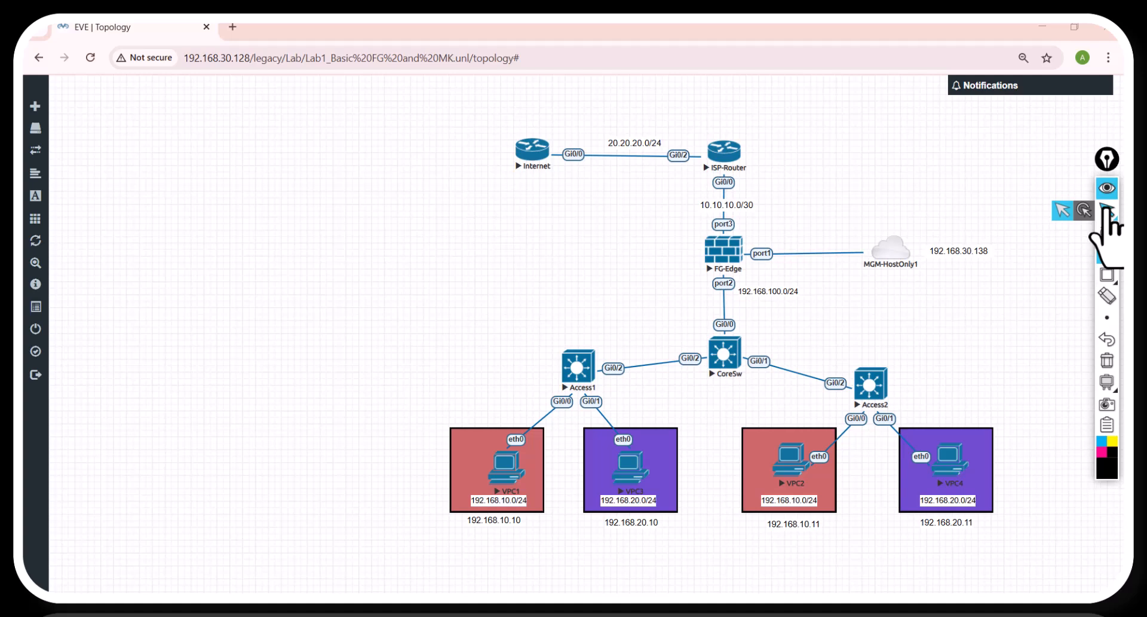
left_click(1105, 278)
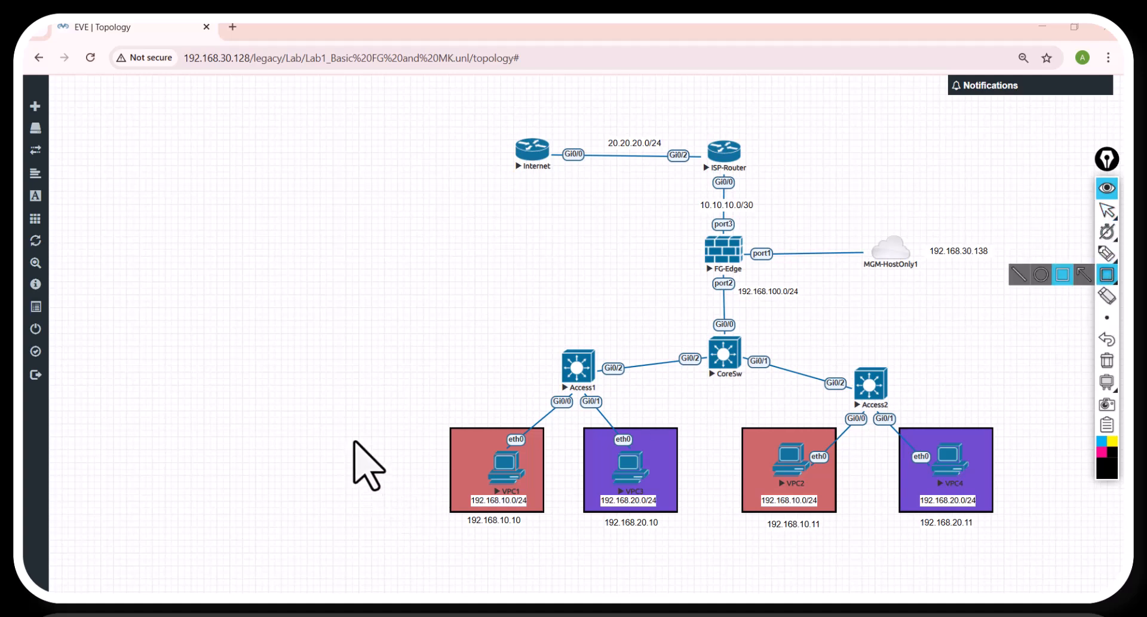
left_click_drag(361, 416, 1028, 539)
left_click_drag(482, 335, 960, 409)
left_click_drag(669, 209, 792, 308)
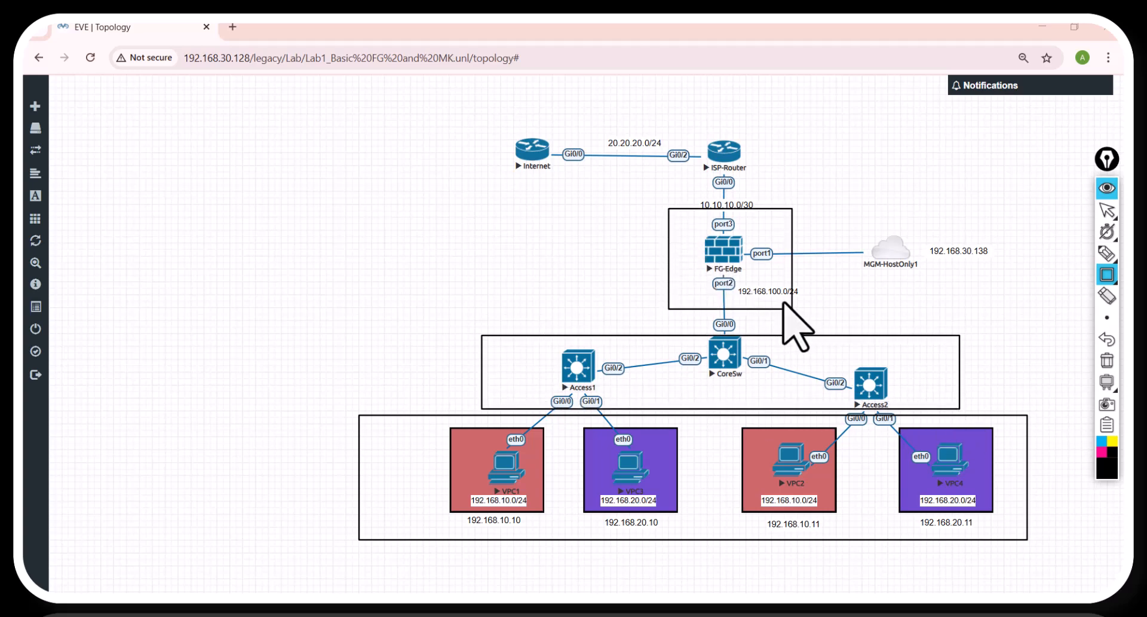
mouse_move(778, 130)
left_mouse_down()
mouse_move(704, 198)
mouse_move(499, 190)
left_mouse_up()
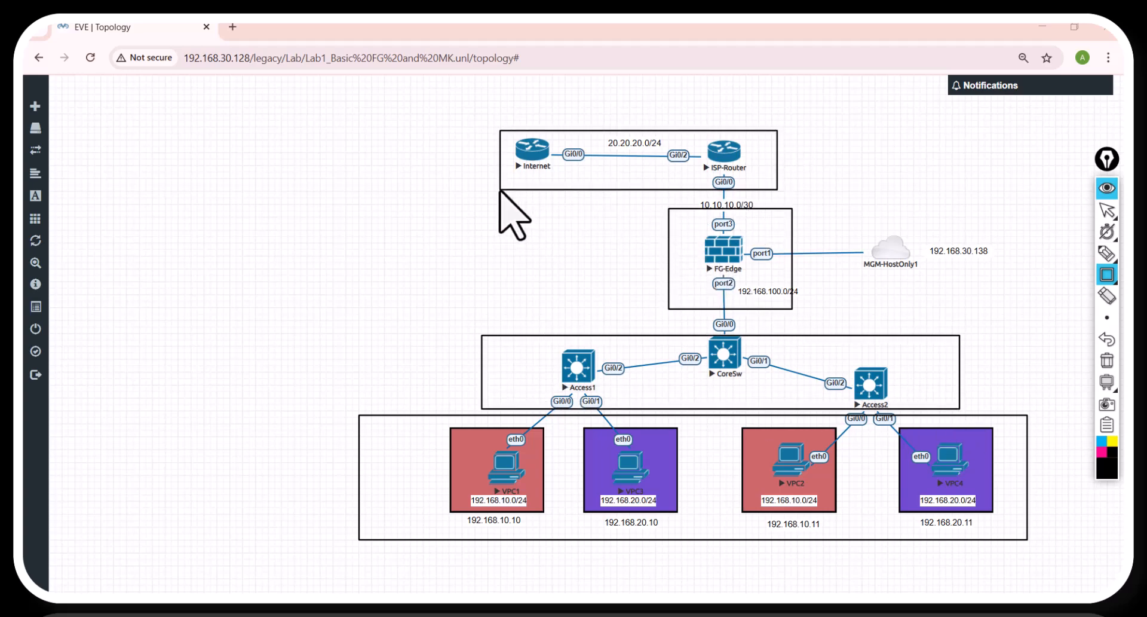
left_click_drag(552, 234, 455, 103)
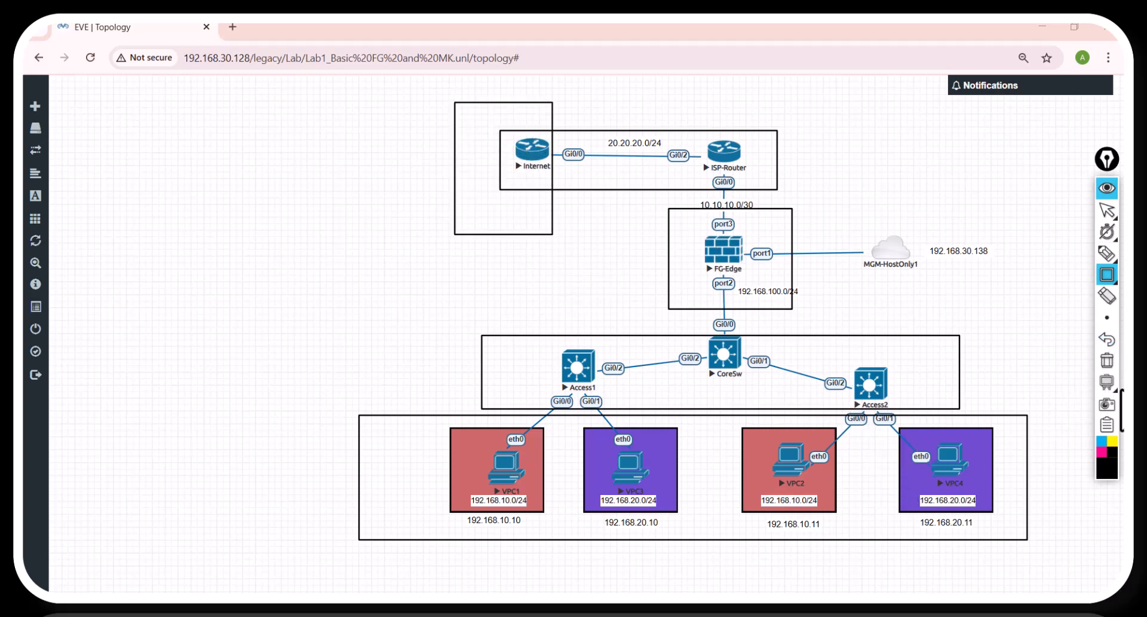
Step: Draw a yellow pen arrow from VPC4 to the Internet router, circle the VPC1 and VPC3 subnet numbers, and hide the annotations
left_click(1107, 253)
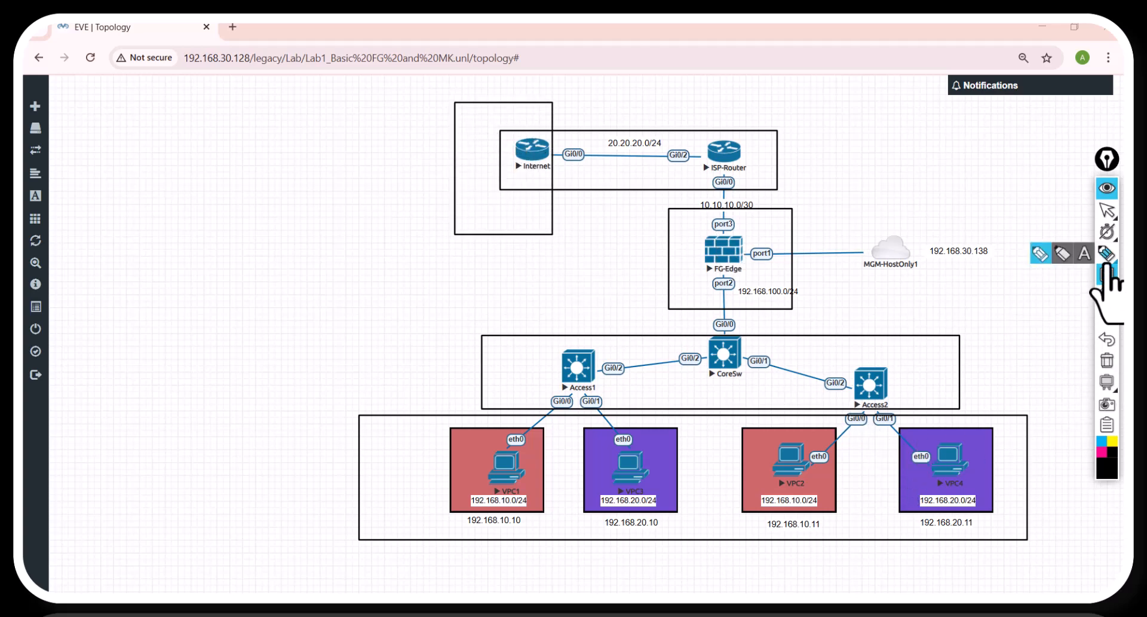
left_click(1051, 254)
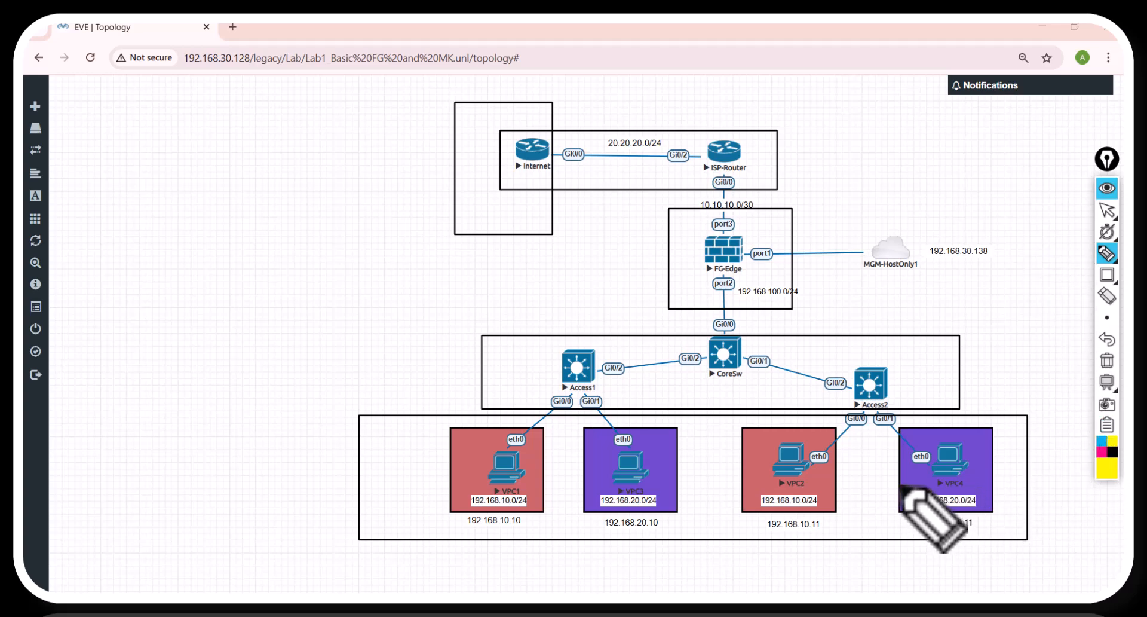
mouse_move(904, 487)
left_mouse_down()
mouse_move(819, 472)
mouse_move(540, 179)
left_mouse_up()
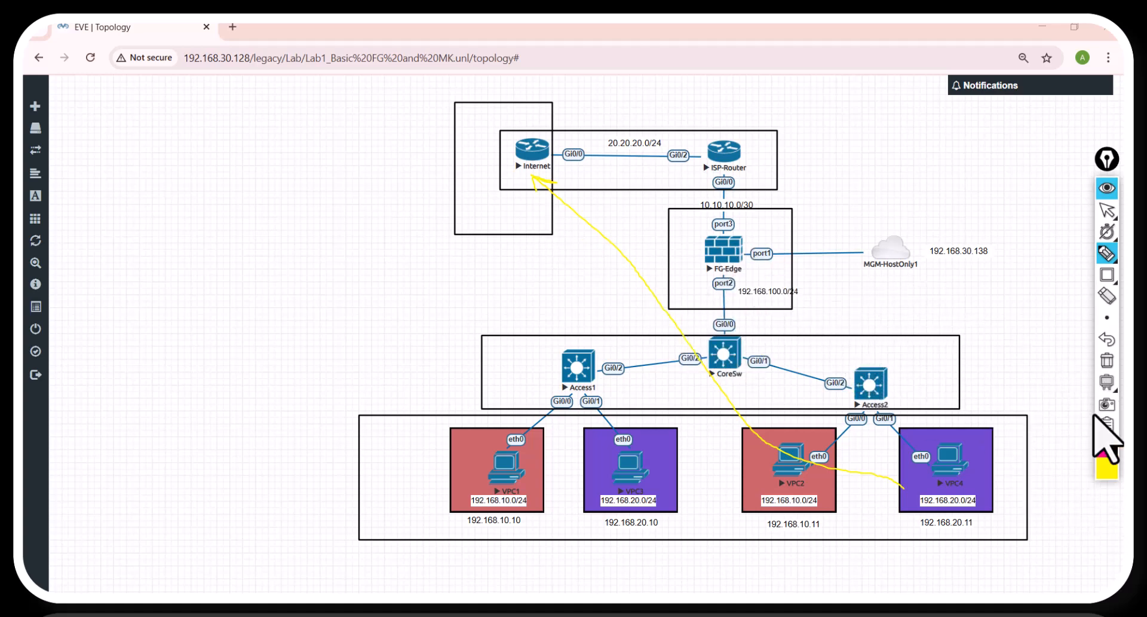
mouse_move(1115, 281)
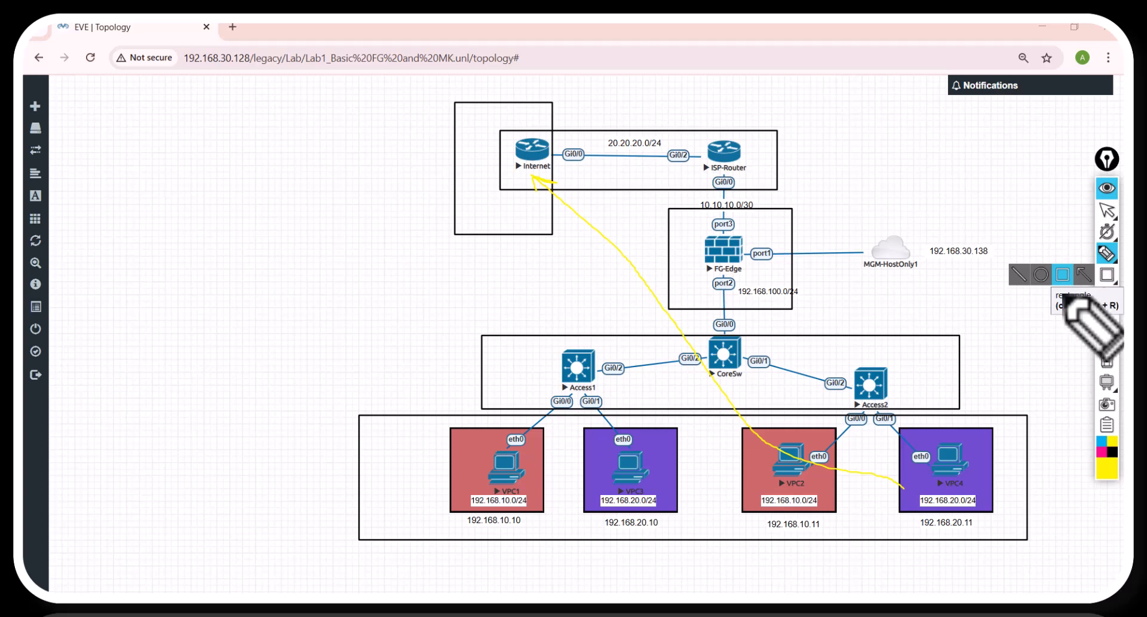
mouse_move(507, 507)
left_mouse_down()
mouse_move(517, 491)
mouse_move(500, 501)
mouse_move(510, 506)
left_mouse_up()
mouse_move(629, 512)
left_mouse_down()
mouse_move(628, 485)
mouse_move(632, 512)
left_mouse_up()
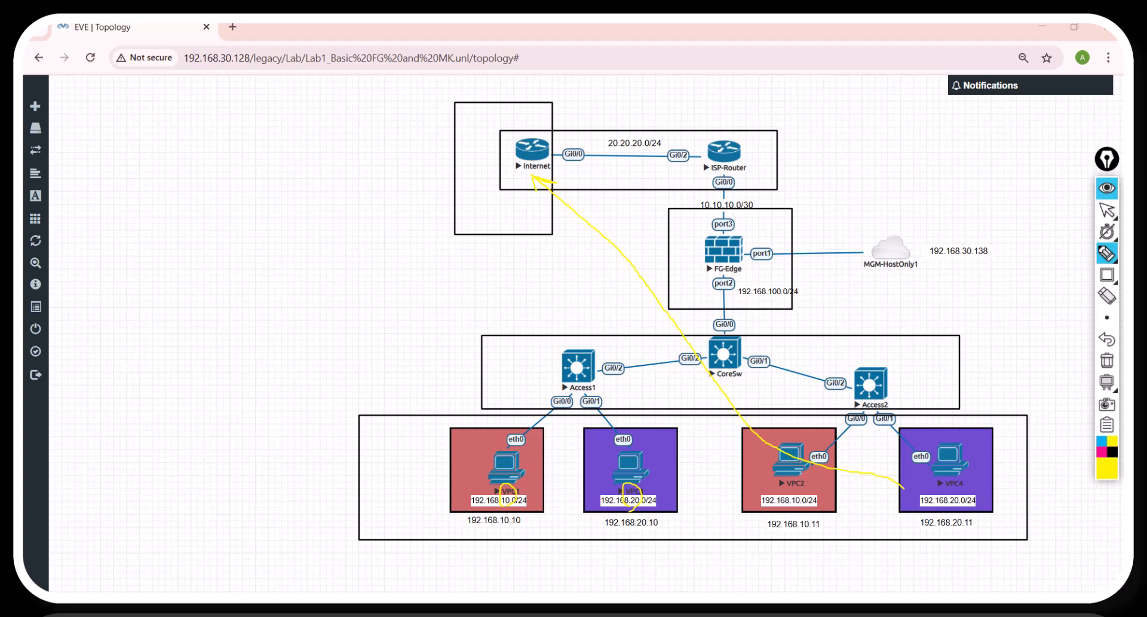
left_click(1106, 187)
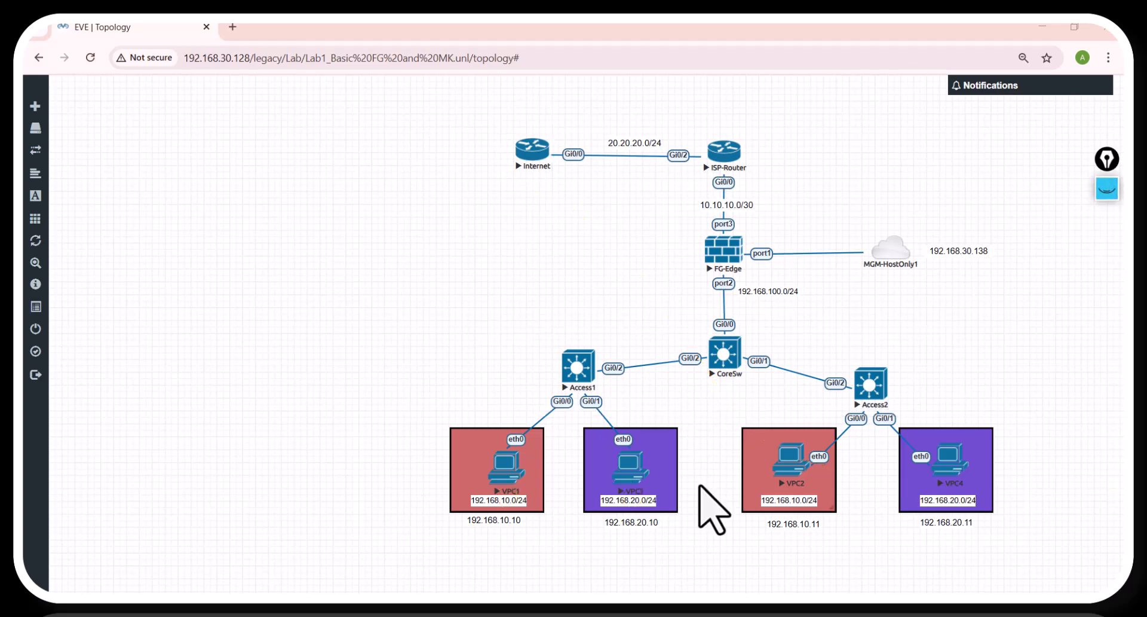
Step: Open the Lab Info.txt notes and append "Configuration" to the first lab goal, Basic of Fortigate firewall
mouse_move(603, 606)
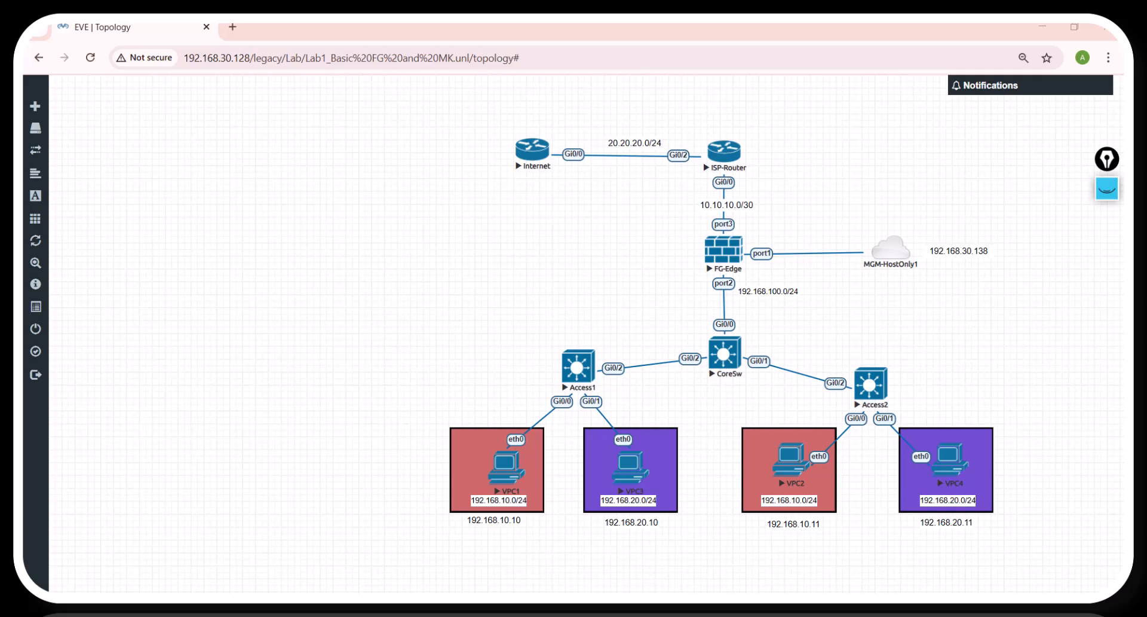
left_click(555, 607)
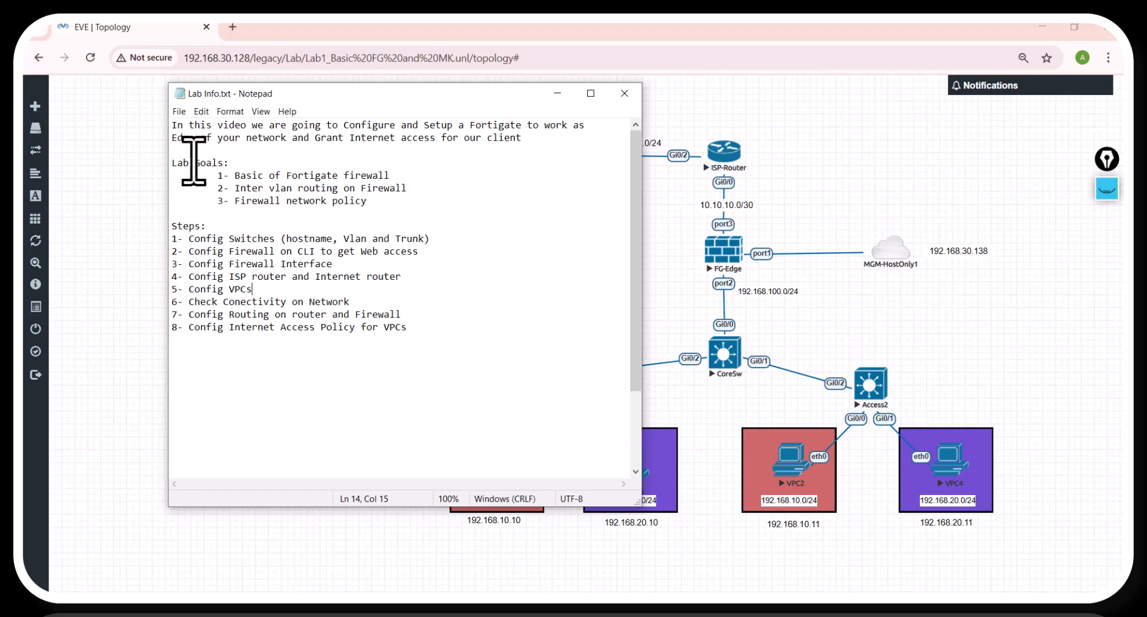
left_click_drag(173, 163, 391, 176)
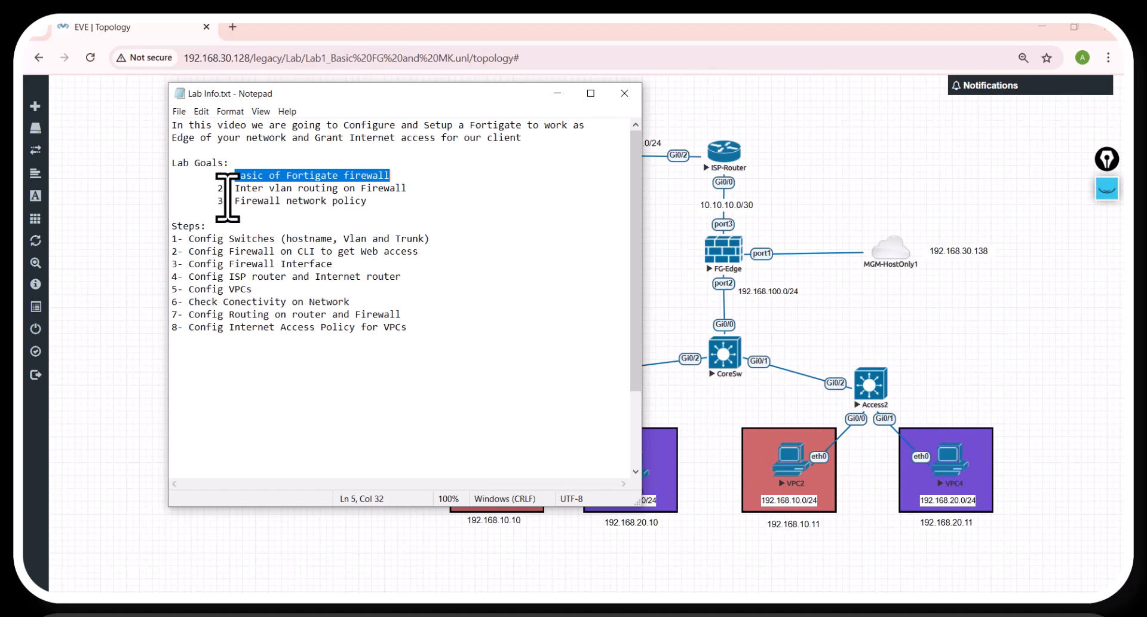
left_click(404, 176)
type("c")
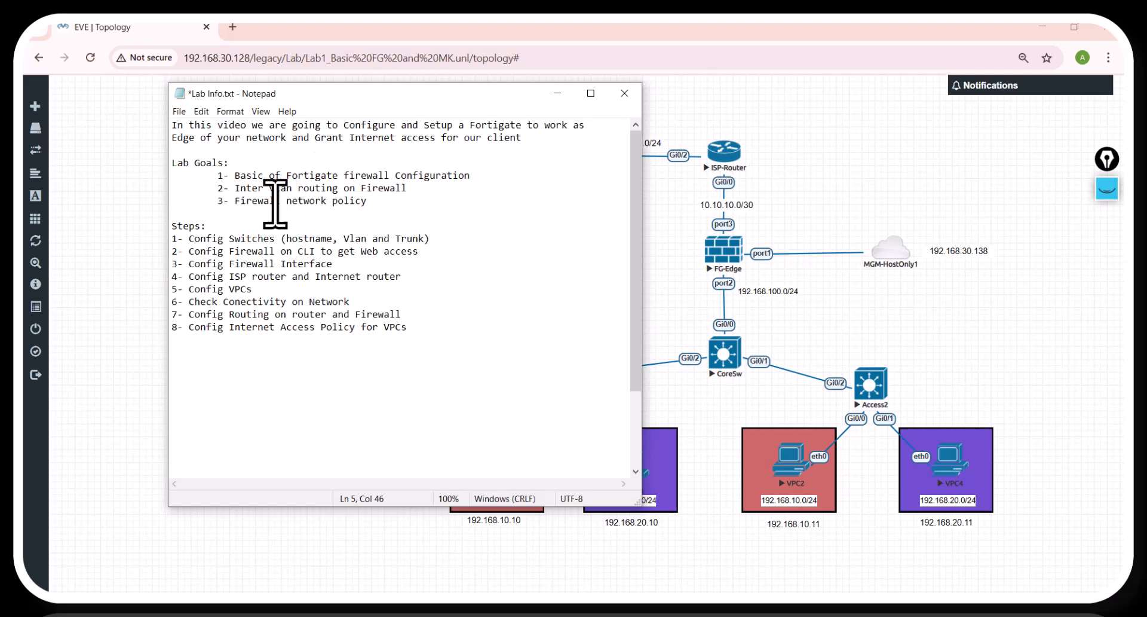
Step: Indent the "Config Switches (hostname, Vlan and Trunk)" line by one tab and minimize the Lab Info notes
mouse_move(236, 190)
left_mouse_down()
mouse_move(382, 174)
mouse_move(399, 188)
mouse_move(354, 202)
mouse_move(232, 201)
left_mouse_up()
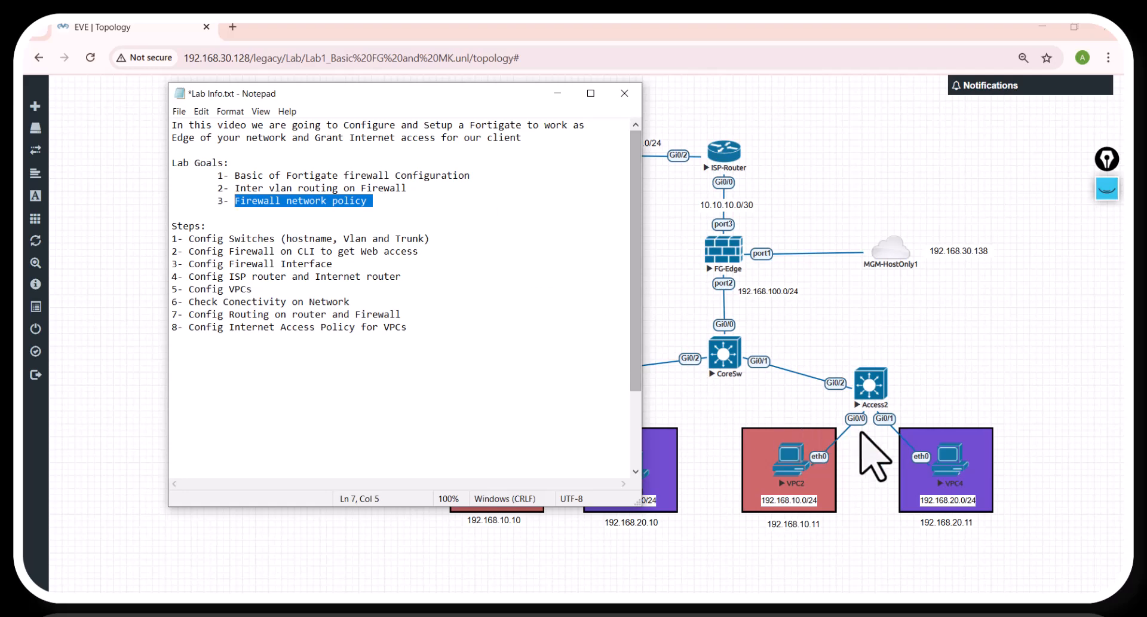
left_click_drag(500, 97, 471, 193)
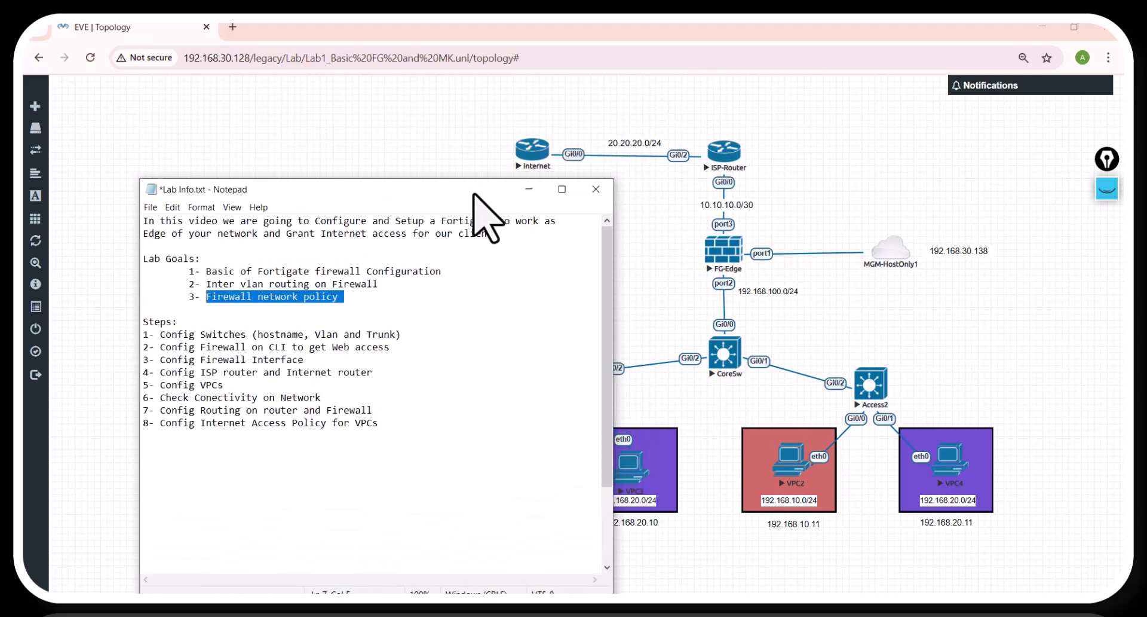
left_click_drag(361, 185, 360, 85)
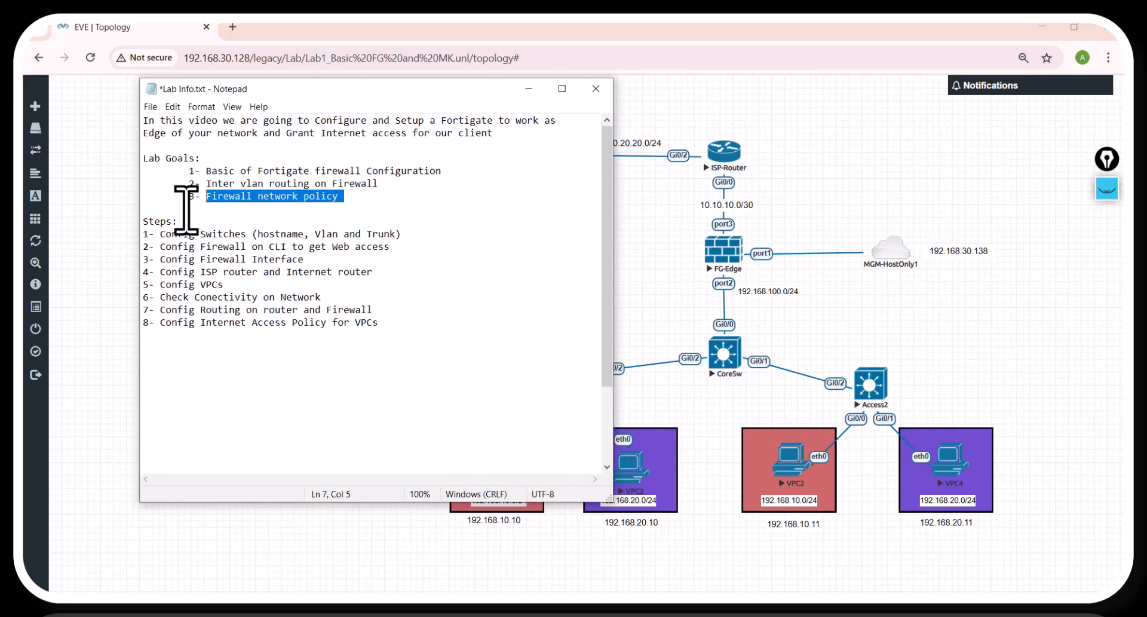
left_click(142, 234)
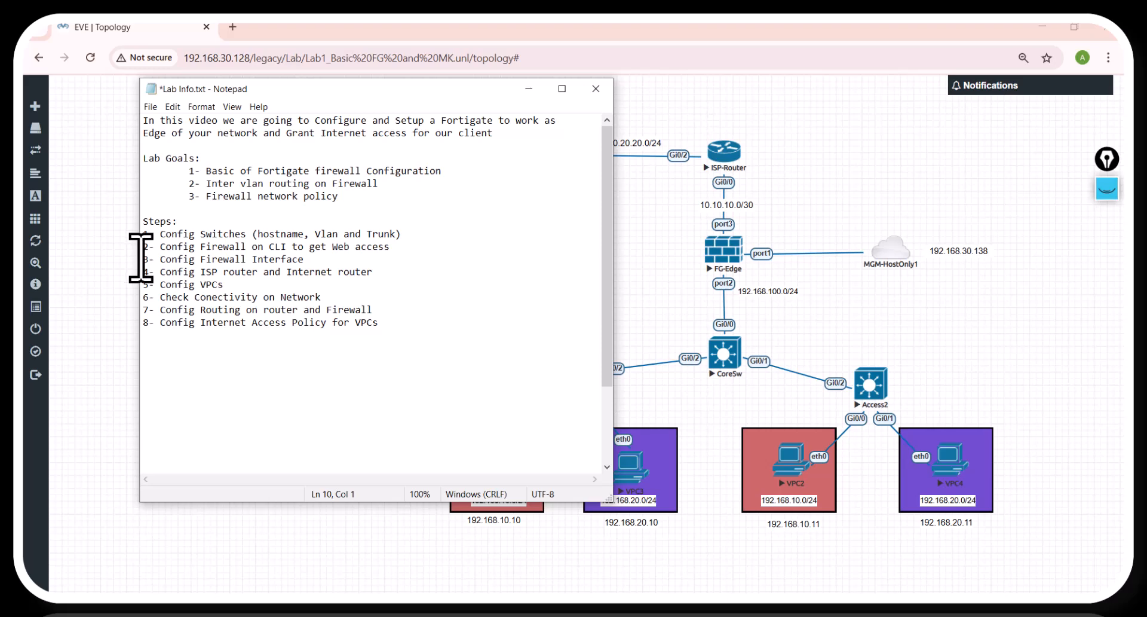
key("Tab")
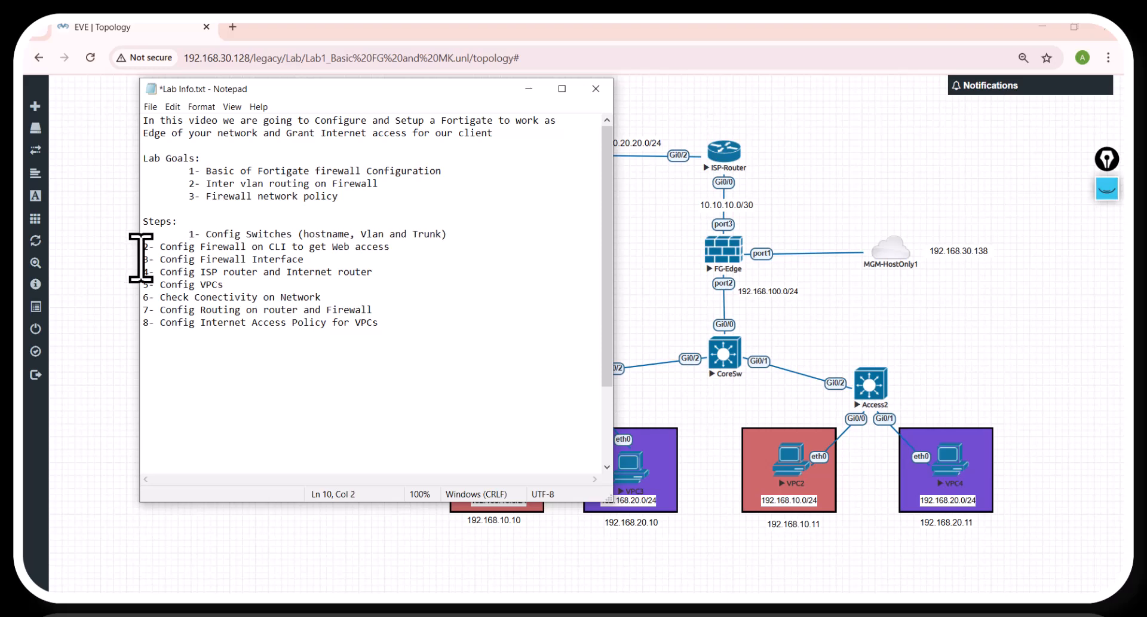
left_click(528, 88)
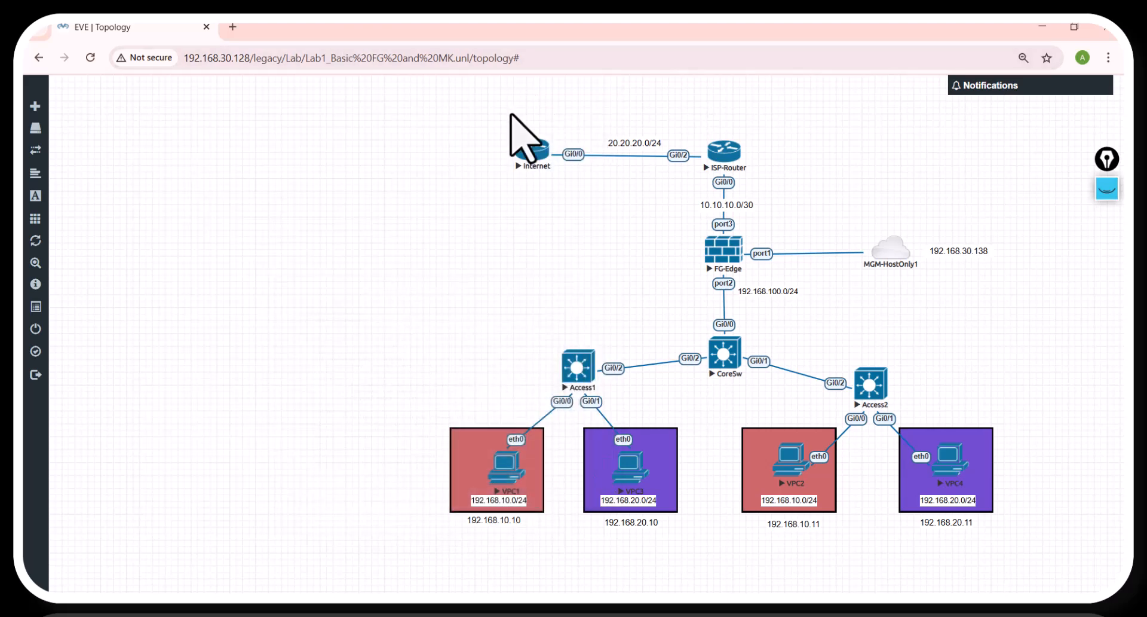
Step: Open the console of the Access1 switch and wake it to the Switch> prompt
left_click(567, 368)
left_click(592, 164)
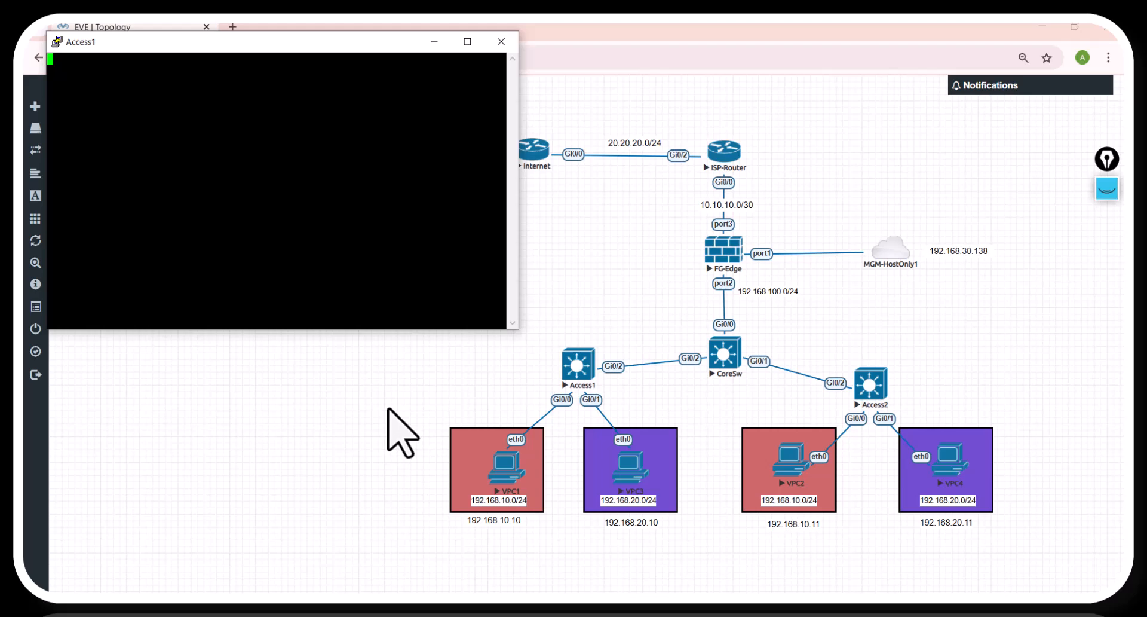
key("super")
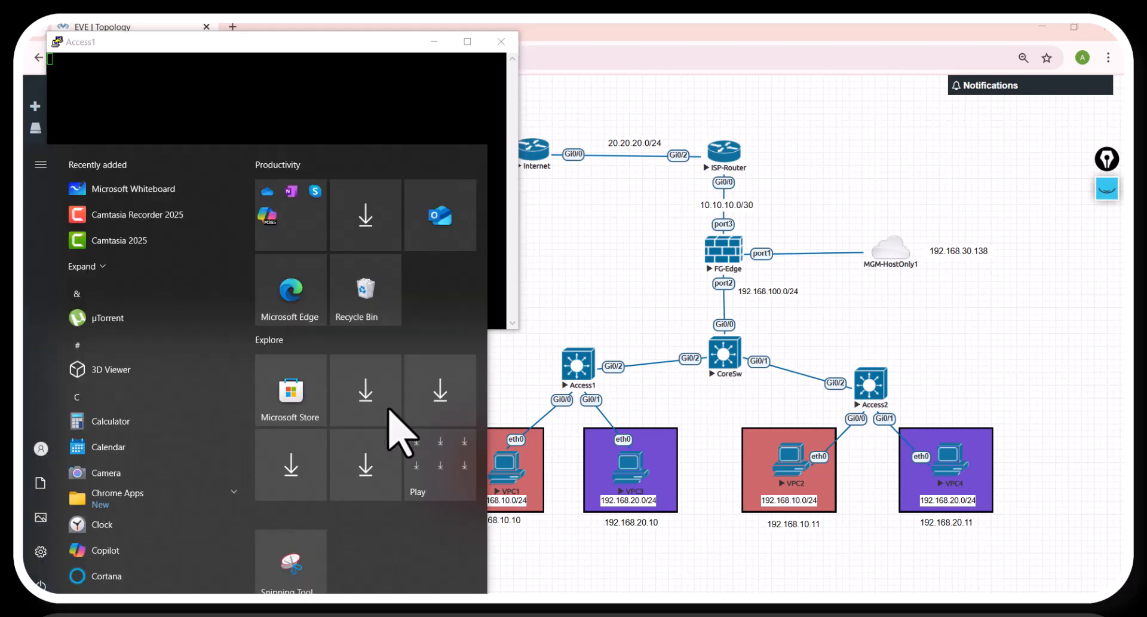
left_click(335, 87)
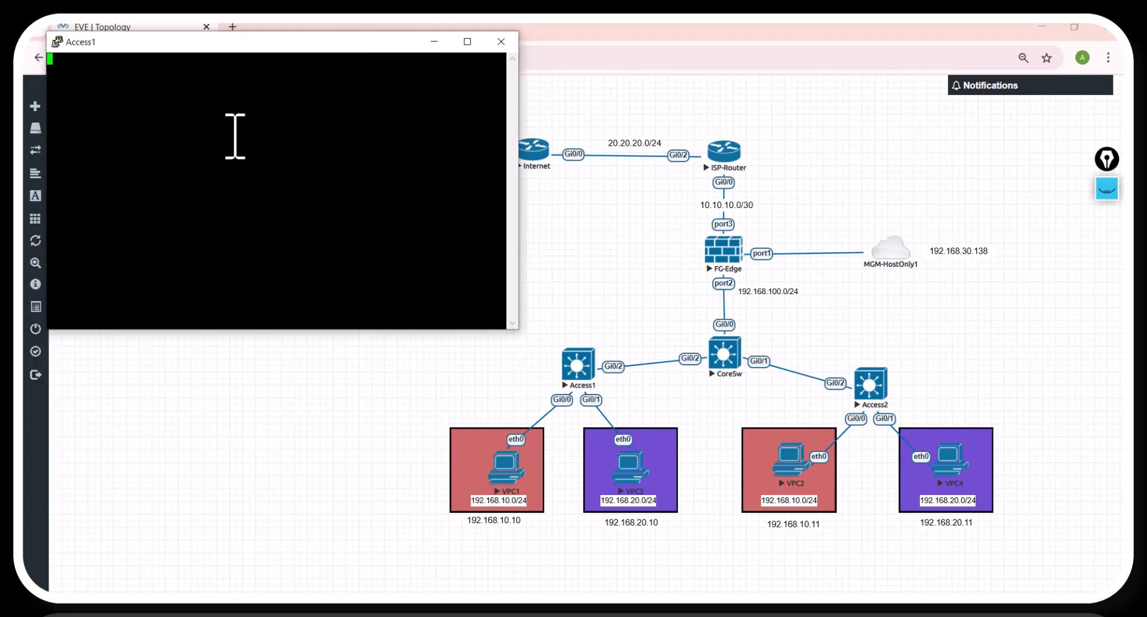
key("Return")
key("Return")
key("Return")
key("Return")
key("Return")
Step: Open a blank Notepad document and start a switch script with the lines en, conf t and int
key("super")
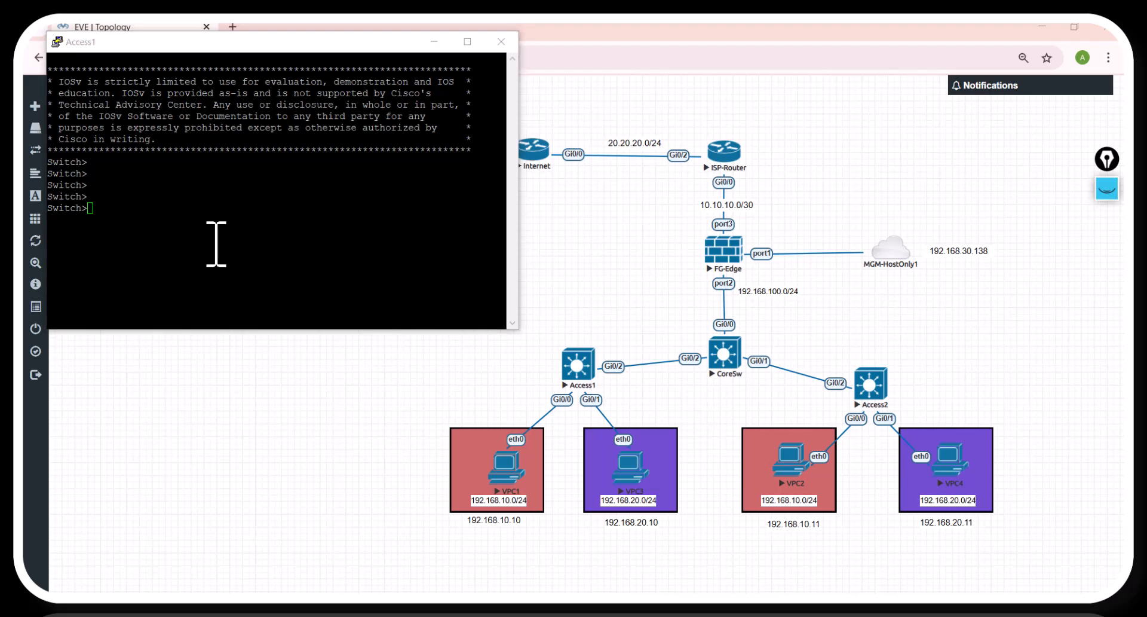
type("note")
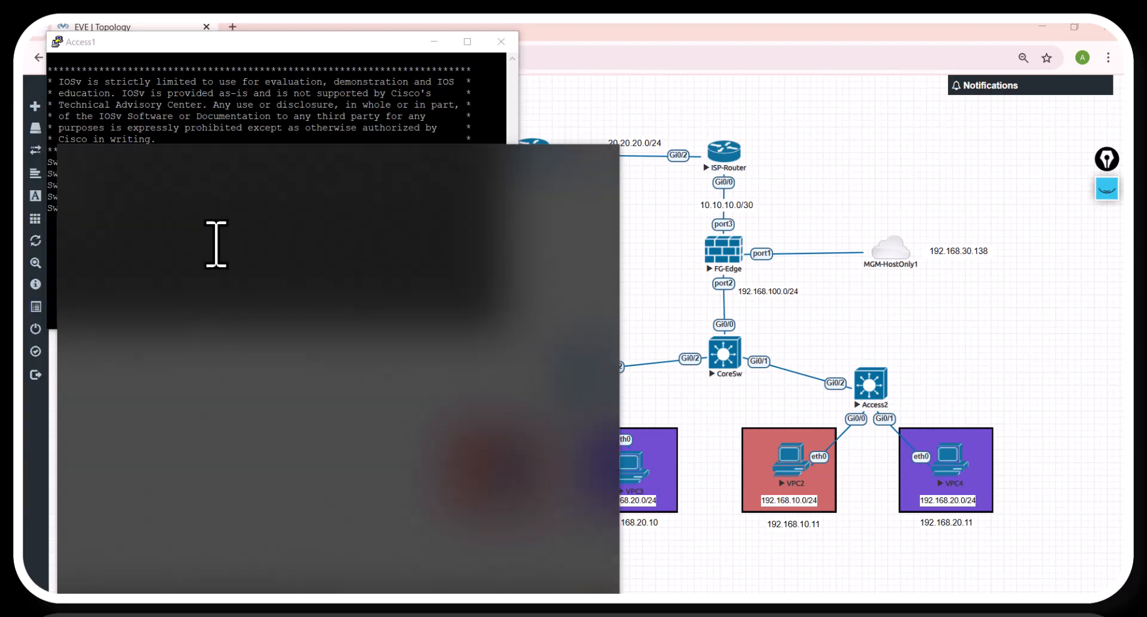
key("Return")
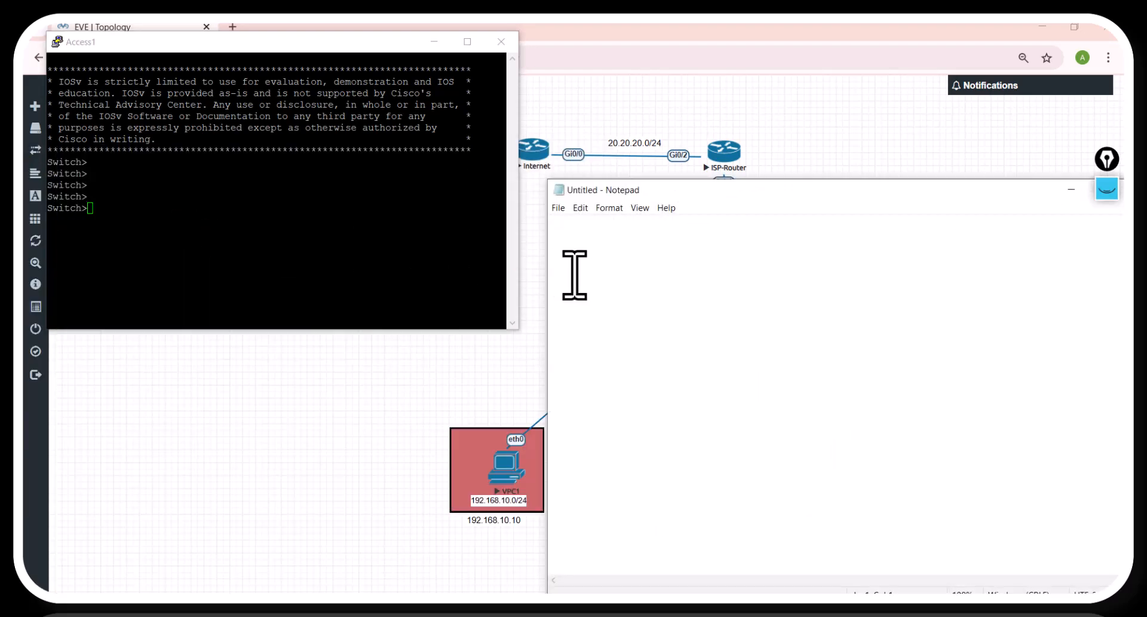
type("en")
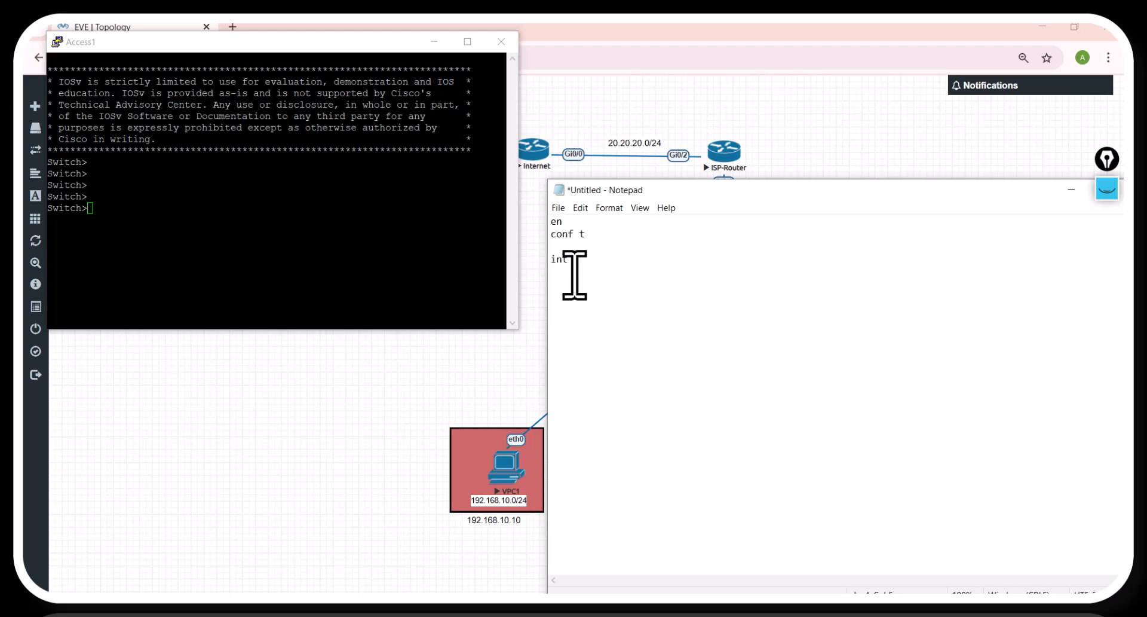
Step: Arrange Notepad beside the topology and script gi 0/0 as access VLAN 10, gi 0/1 as access VLAN 20 and gi 0/2 as a dot1q trunk
left_click(434, 41)
left_click_drag(883, 190, 606, 134)
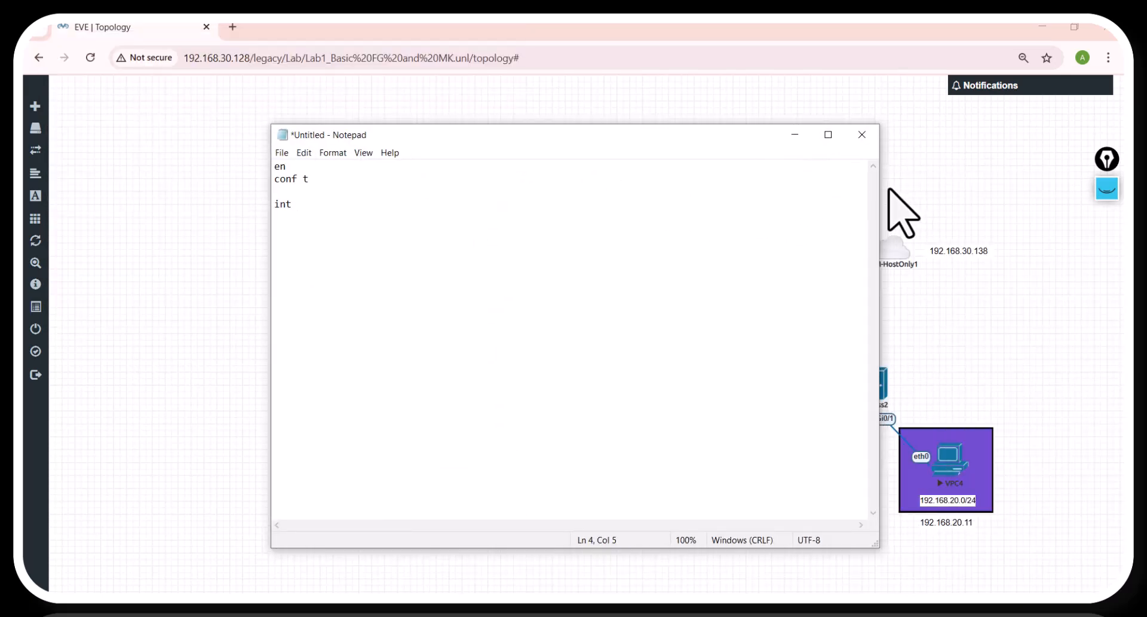
left_click_drag(876, 187, 598, 180)
left_click_drag(400, 136, 300, 110)
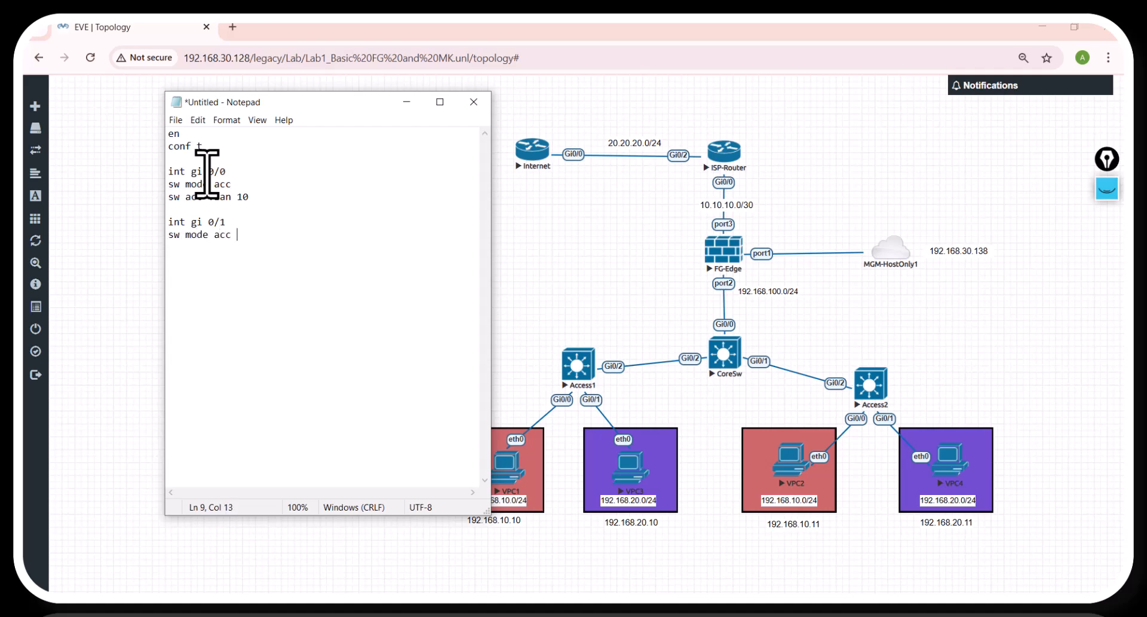
key("Return")
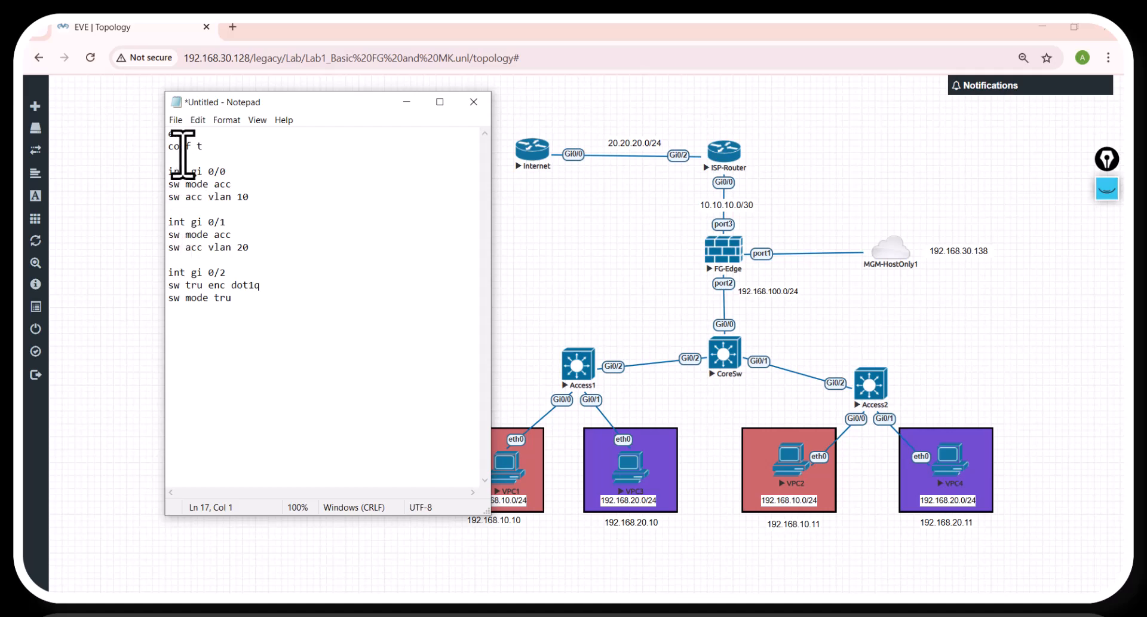
Step: Add the line "hostname Access1" below conf t and an Access1 header framed by # characters above the script
left_click(207, 153)
key("Return")
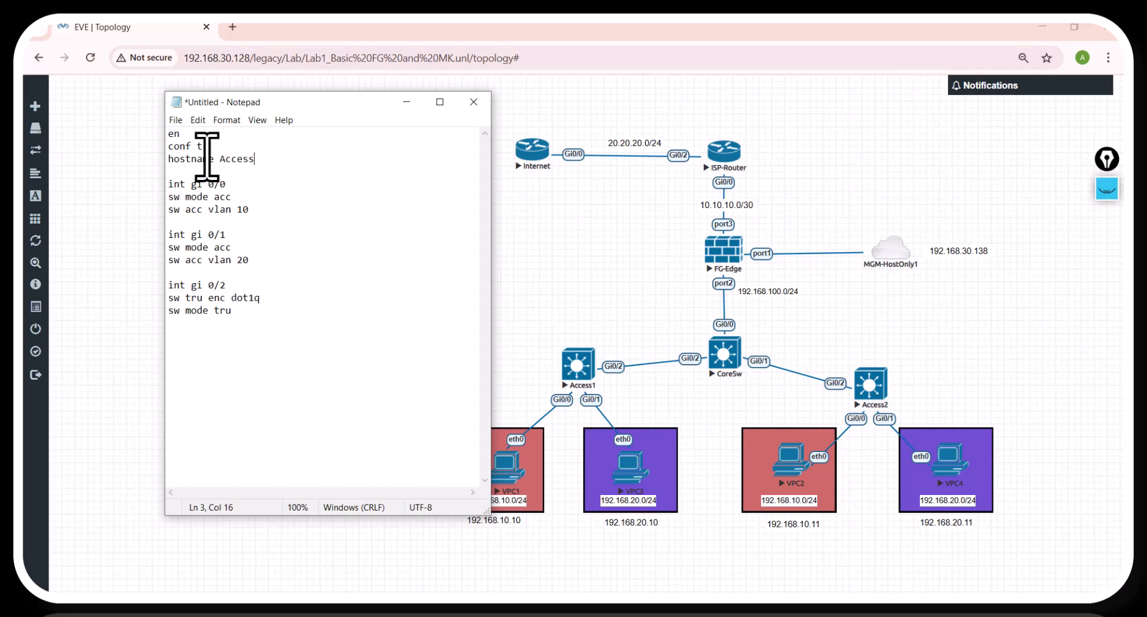
key("Up")
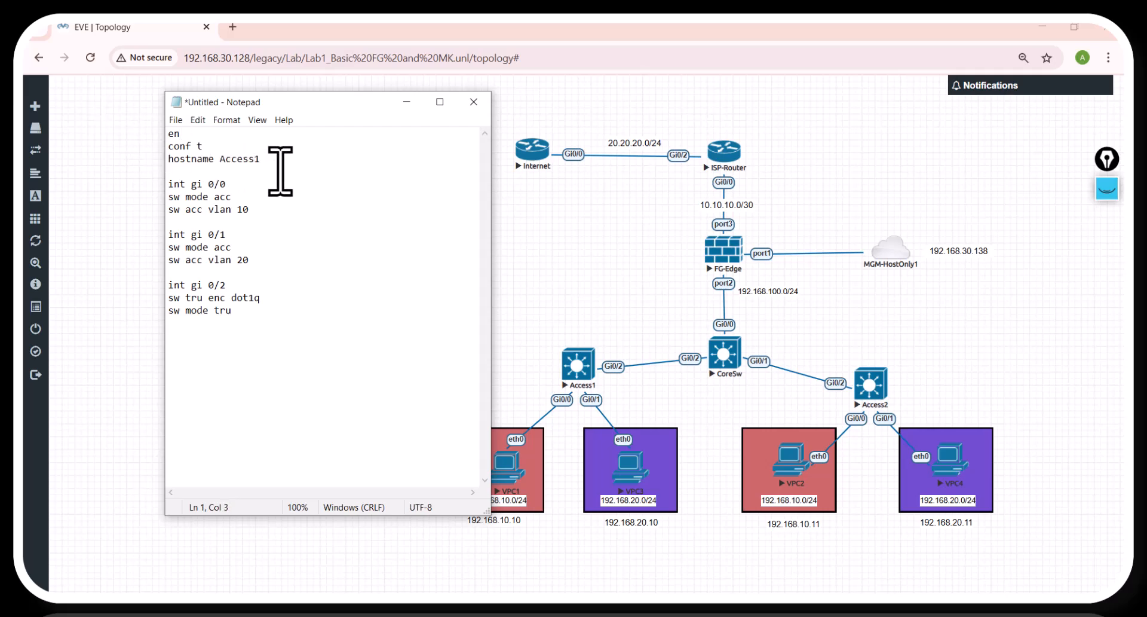
left_click(170, 138)
key("Return")
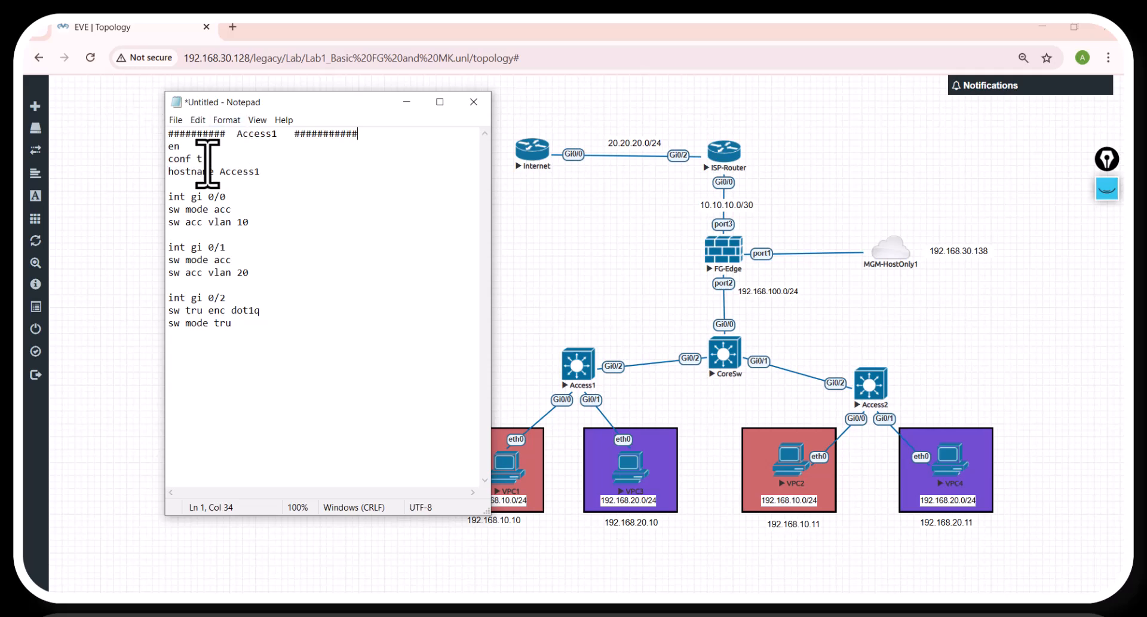
Step: Copy the Access1 script from en to sw mode tru, without its header, and run it in the Access1 console
left_click_drag(169, 146, 246, 327)
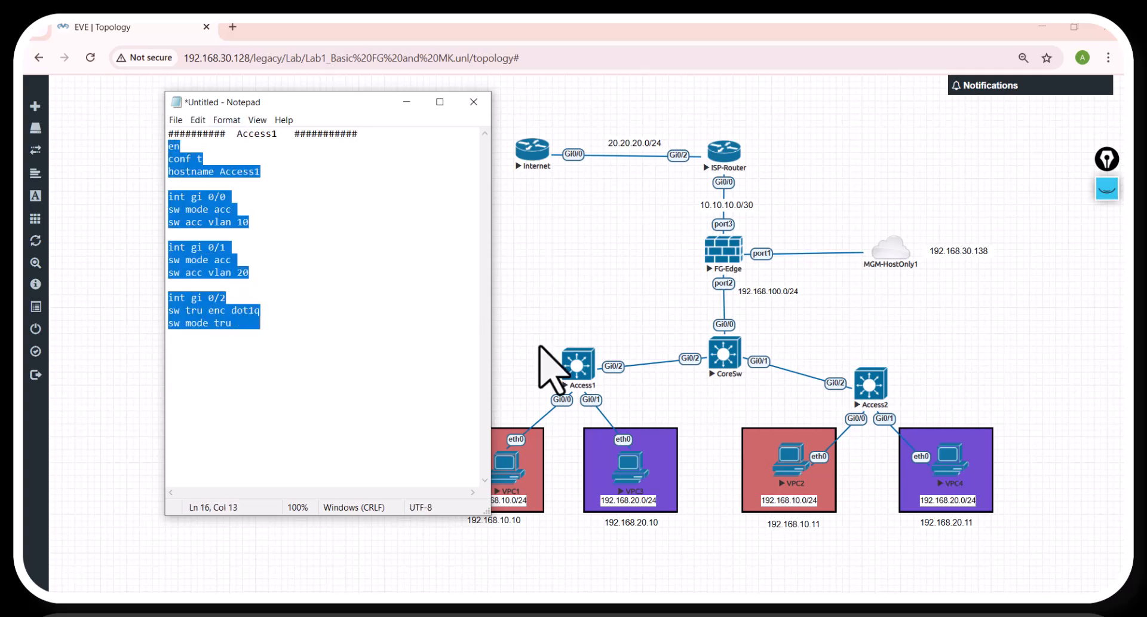
left_click(627, 603)
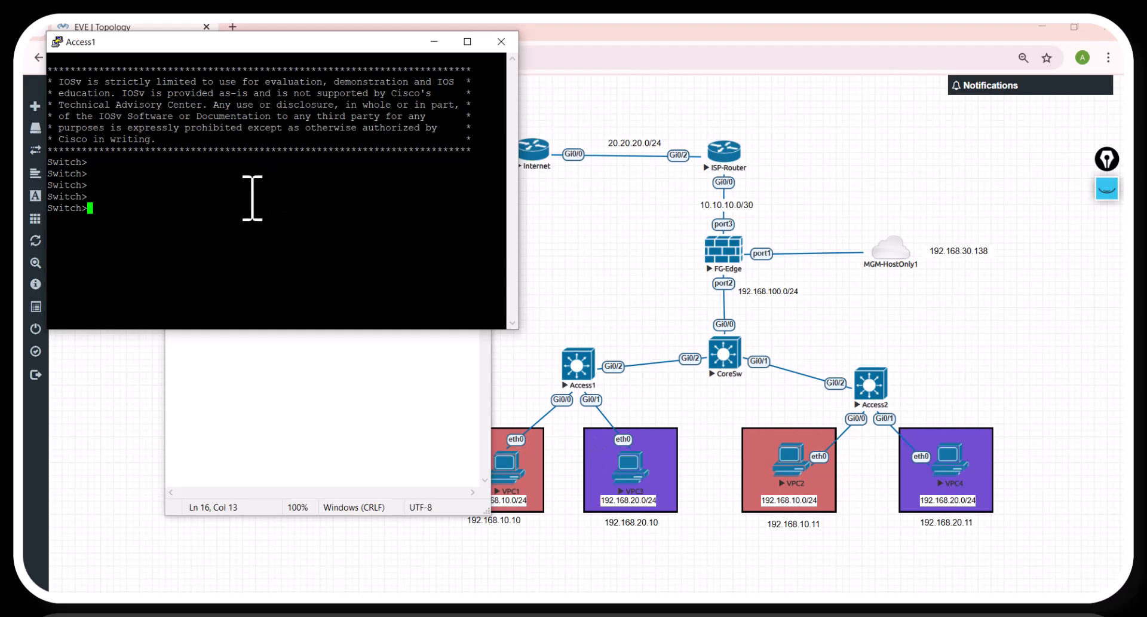
key("Return")
key("Return")
key("Return")
right_click(185, 190)
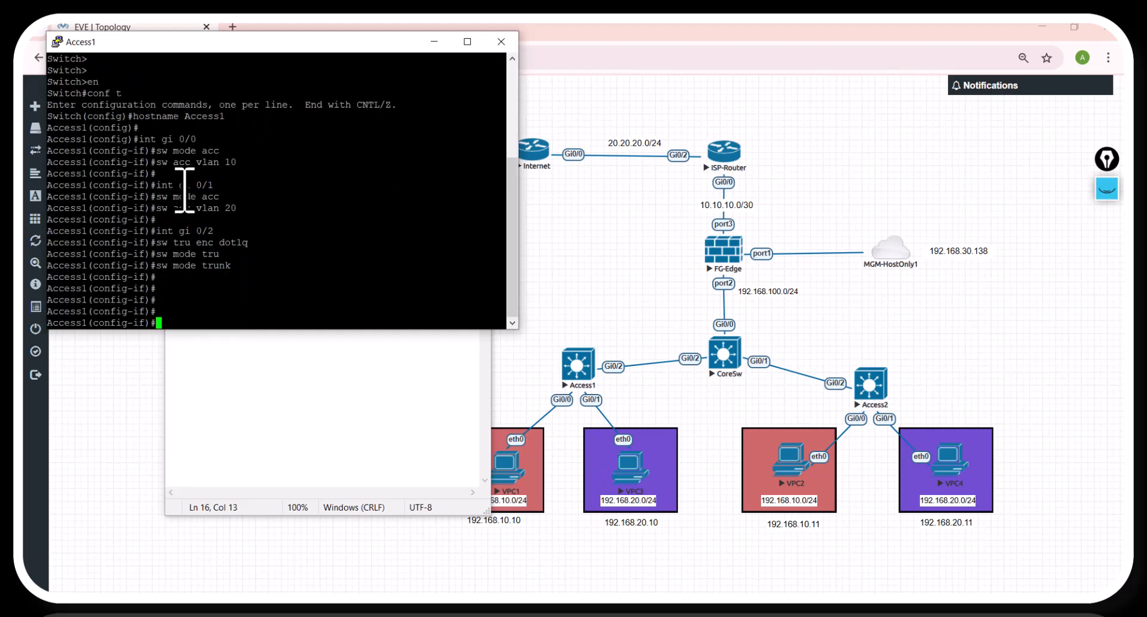
key("Return")
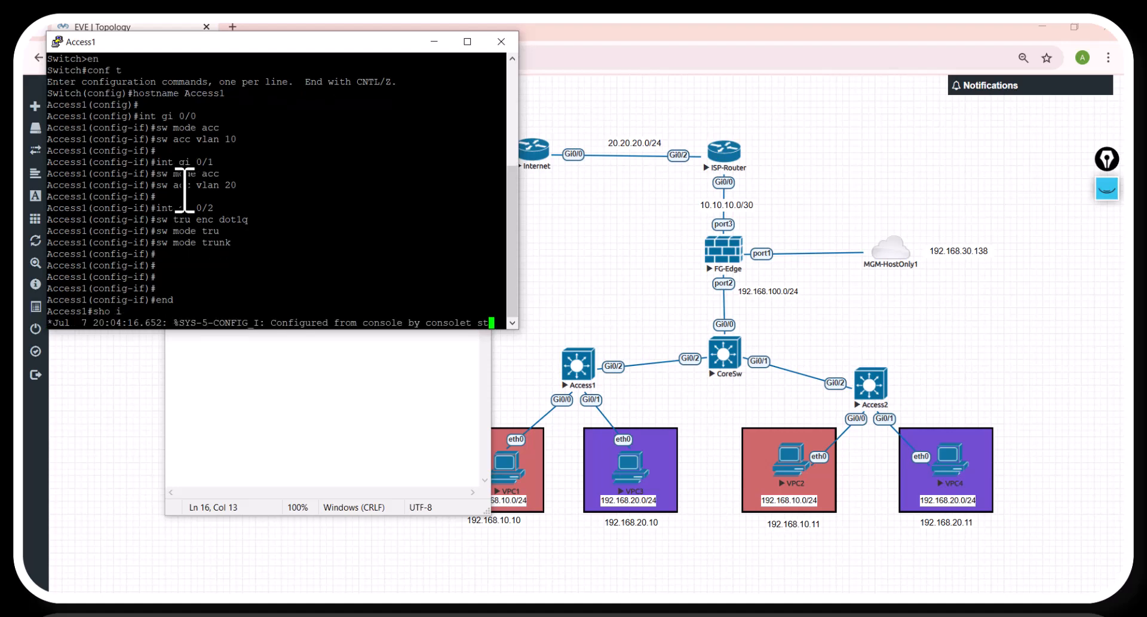
Step: Exit configuration mode on Access1 and check the VLAN assignments of its ports with sho int status
type("t statu")
key("Return")
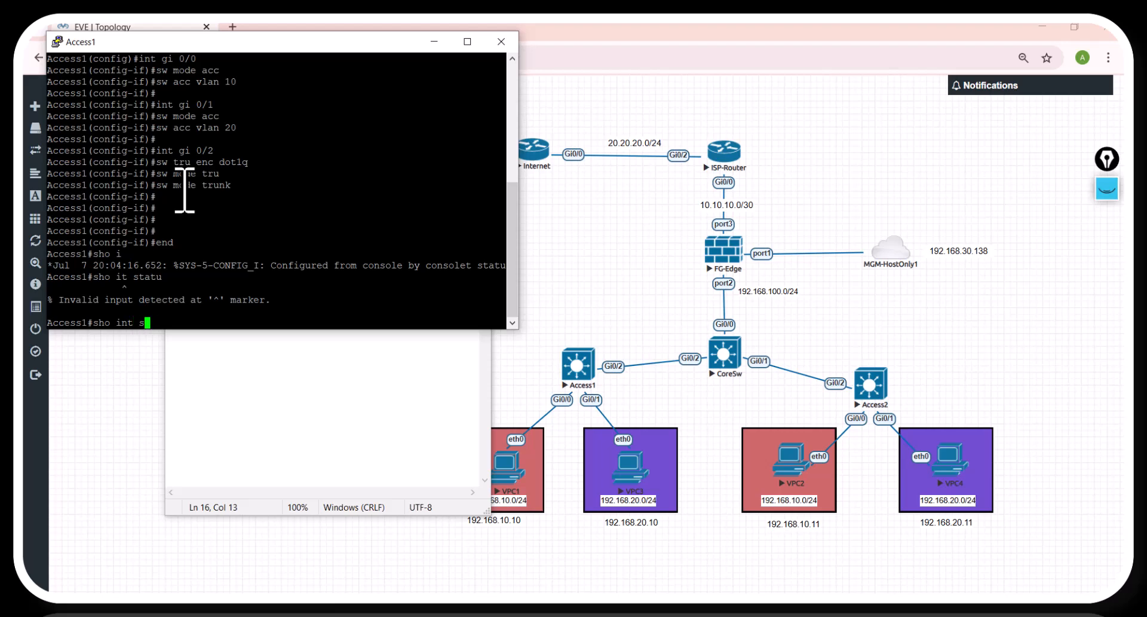
type("u")
key("Tab")
key("Return")
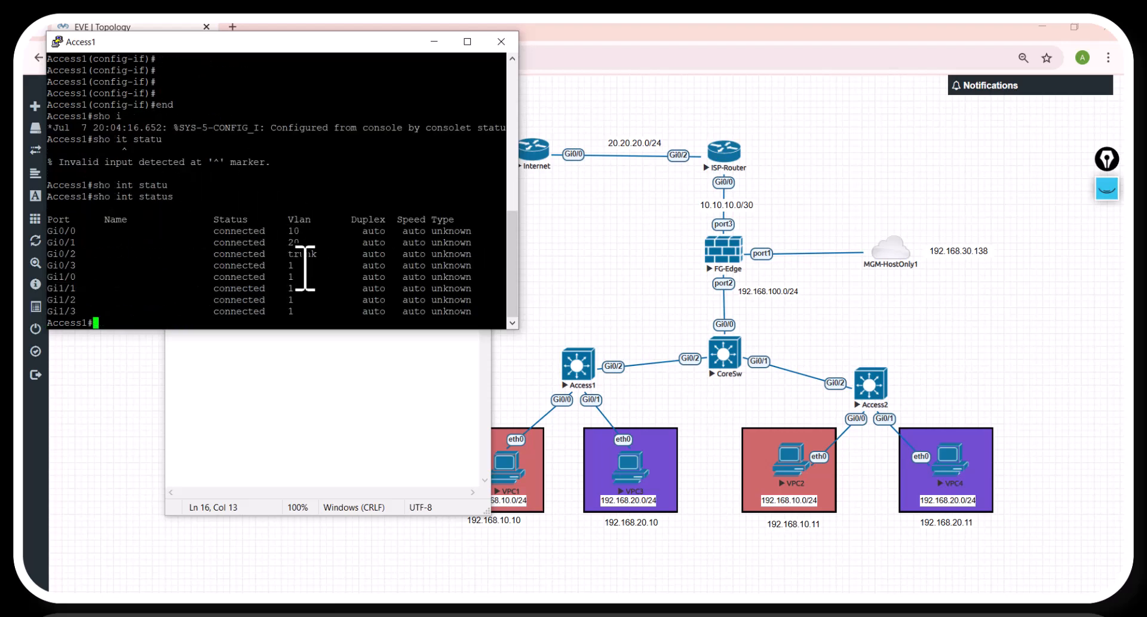
key("Return")
key("Return")
key("Return")
key("Return")
key("Return")
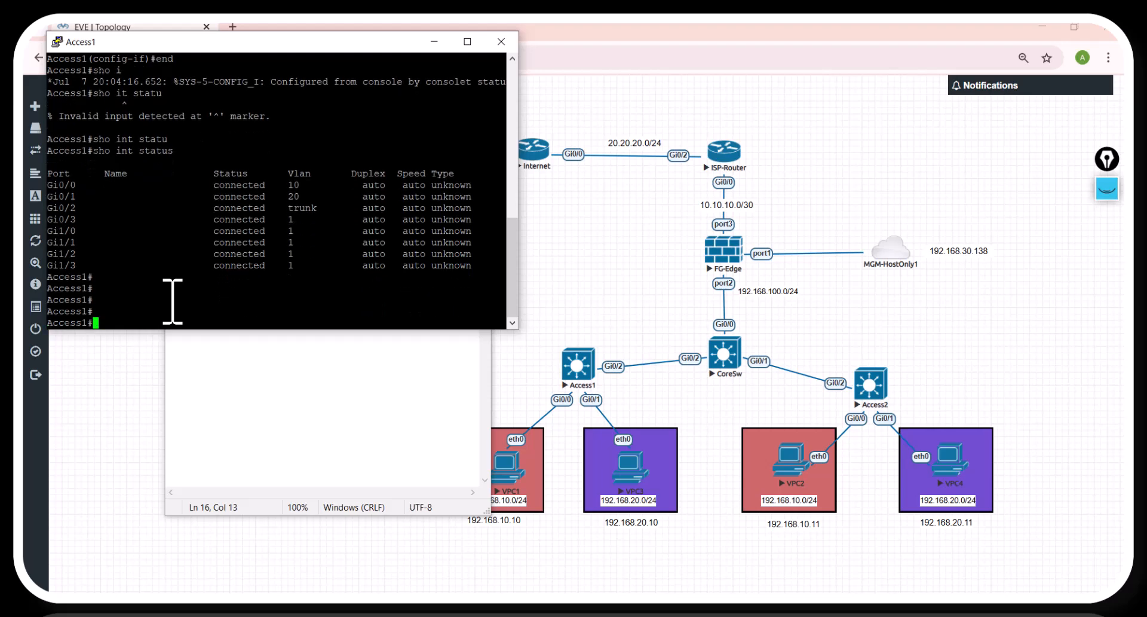
Step: Save the Access1 configuration with wr and close its console session
type("do w")
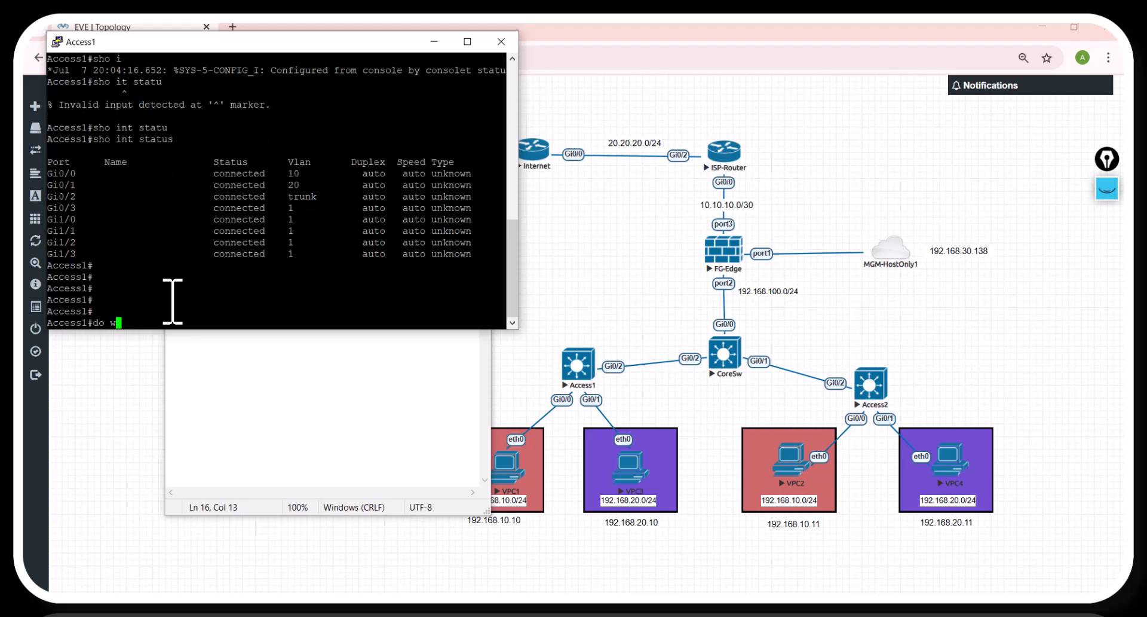
type("r")
key("Return")
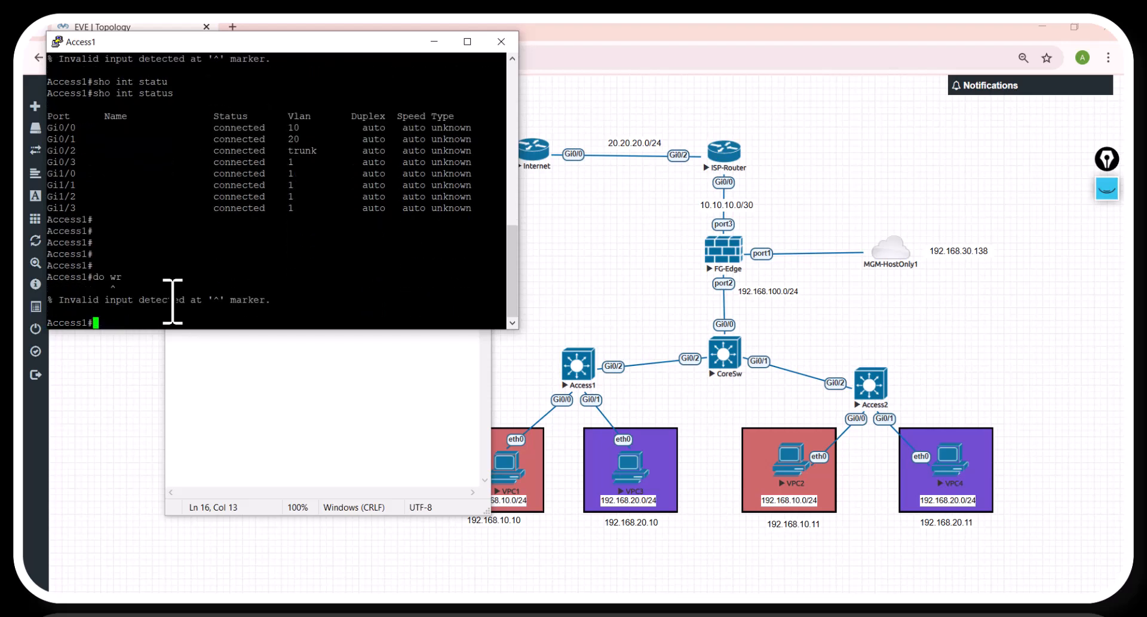
key("Return")
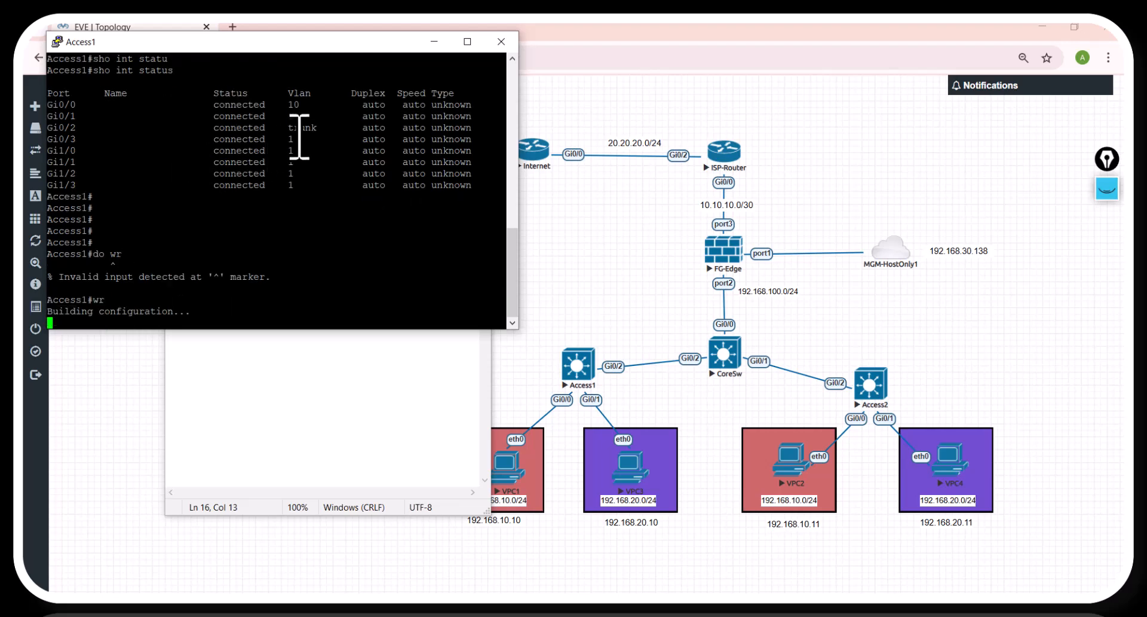
key("Return")
key("Return")
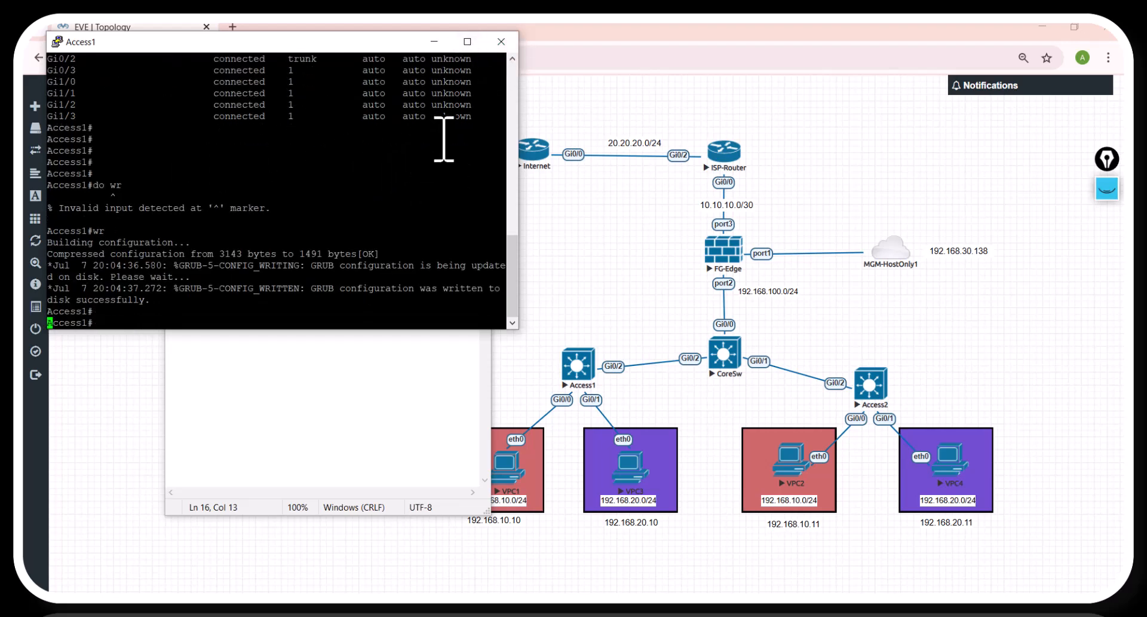
left_click(501, 42)
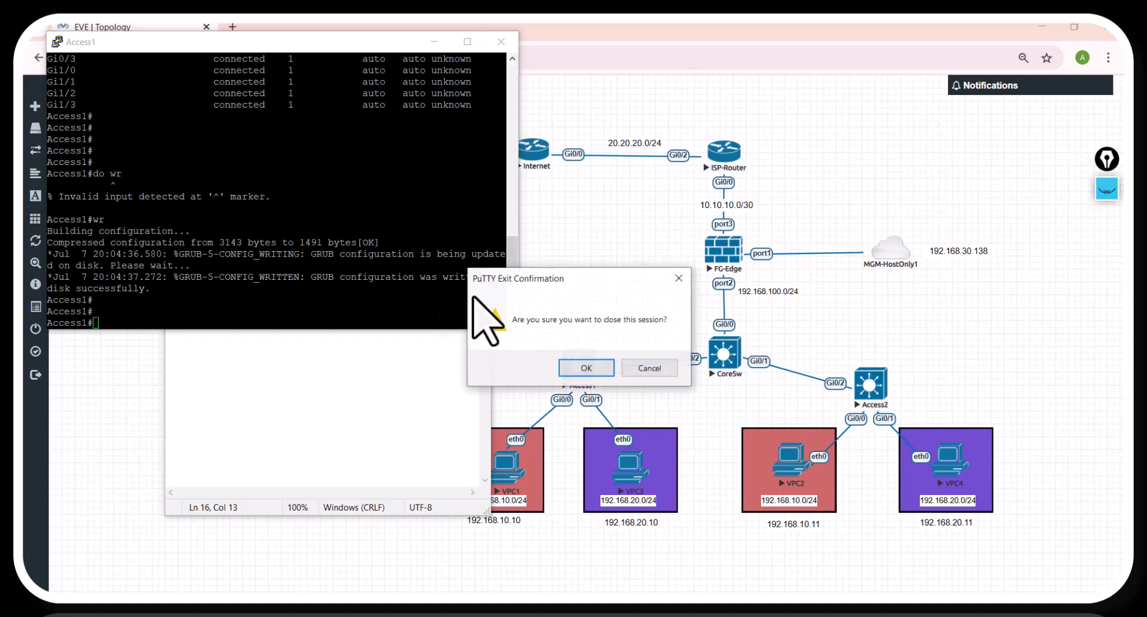
left_click(583, 366)
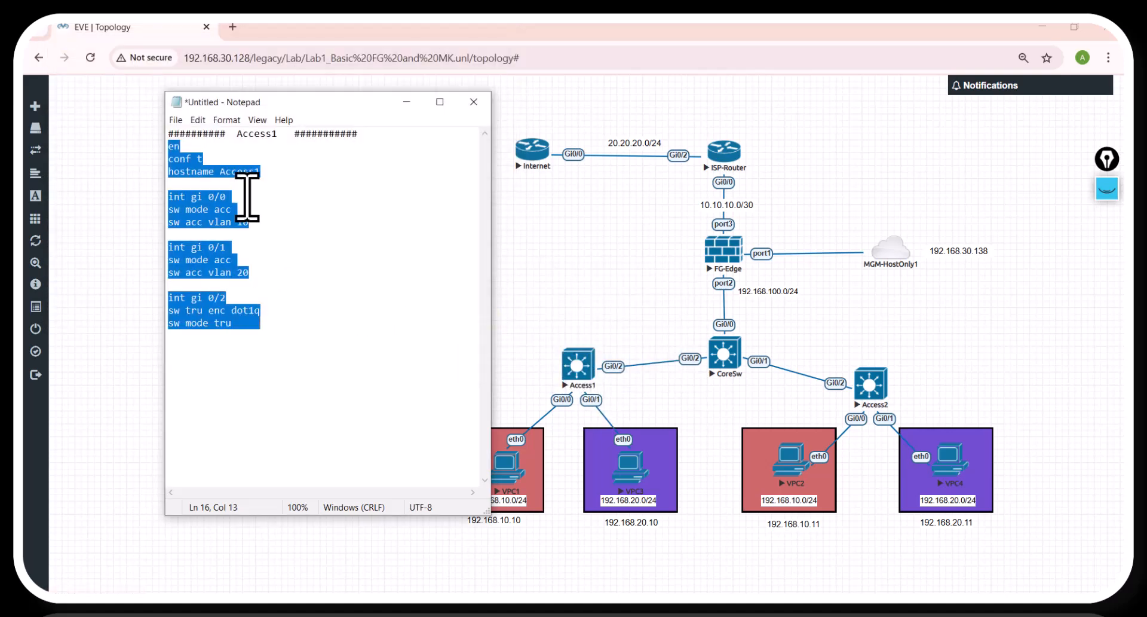
Step: Duplicate the whole Access1 block, including its header, below the existing script in Notepad
left_click(269, 285)
left_click_drag(169, 137, 286, 327)
key("ctrl+c")
left_click(231, 371)
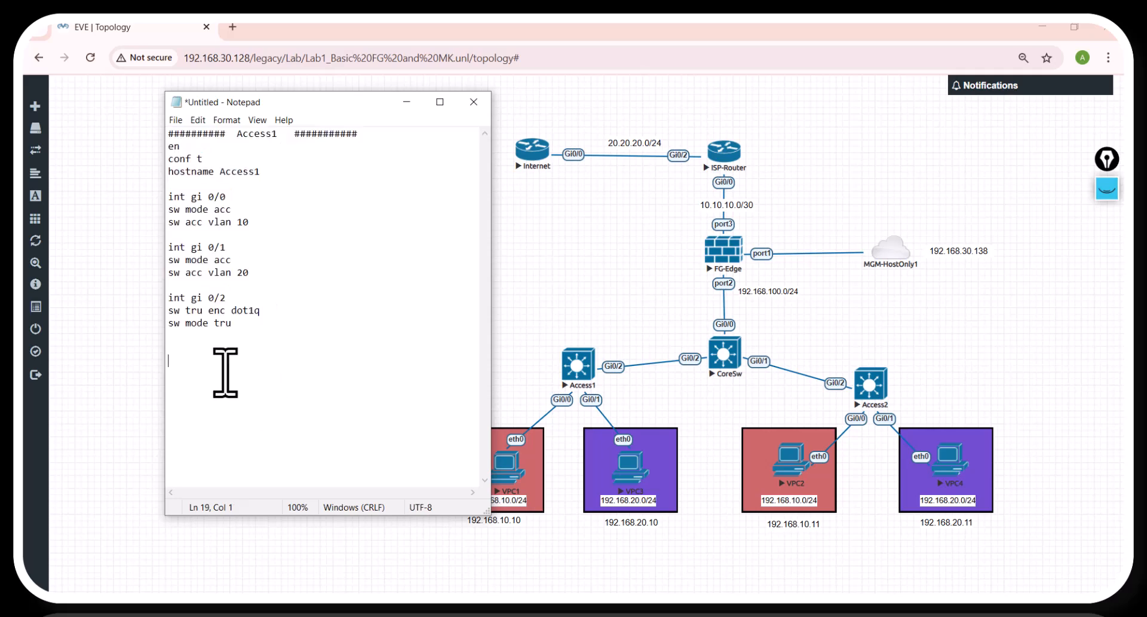
key("ctrl+v")
Step: Change the duplicated block's header and hostname line to Access2
left_click(275, 285)
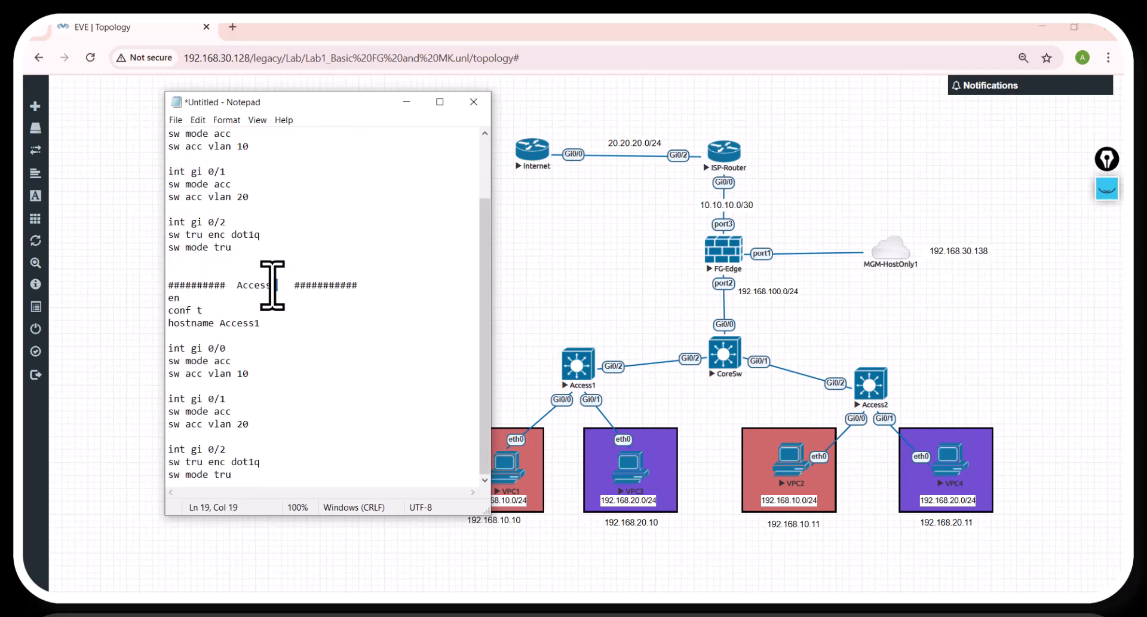
type("2")
left_click(261, 323)
key("BackSpace")
type("2")
Step: Copy the Access2 script without its header, open the Access2 switch console and run the script there
left_click_drag(168, 297, 230, 486)
left_click(238, 466)
scroll(239, 478, "down", 1)
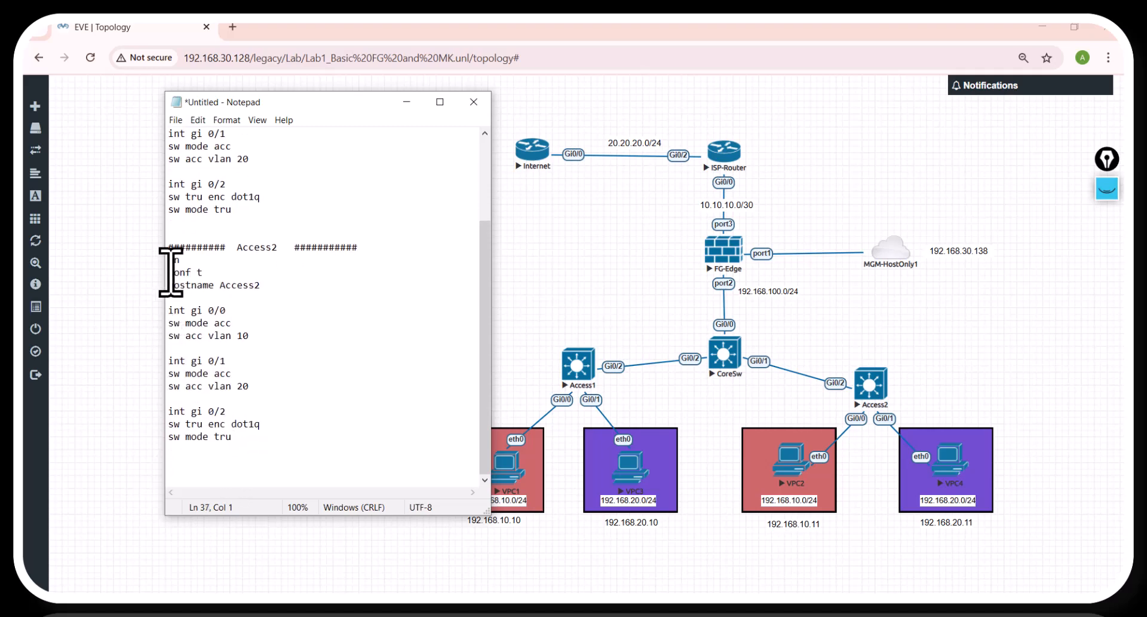
left_click_drag(168, 259, 262, 460)
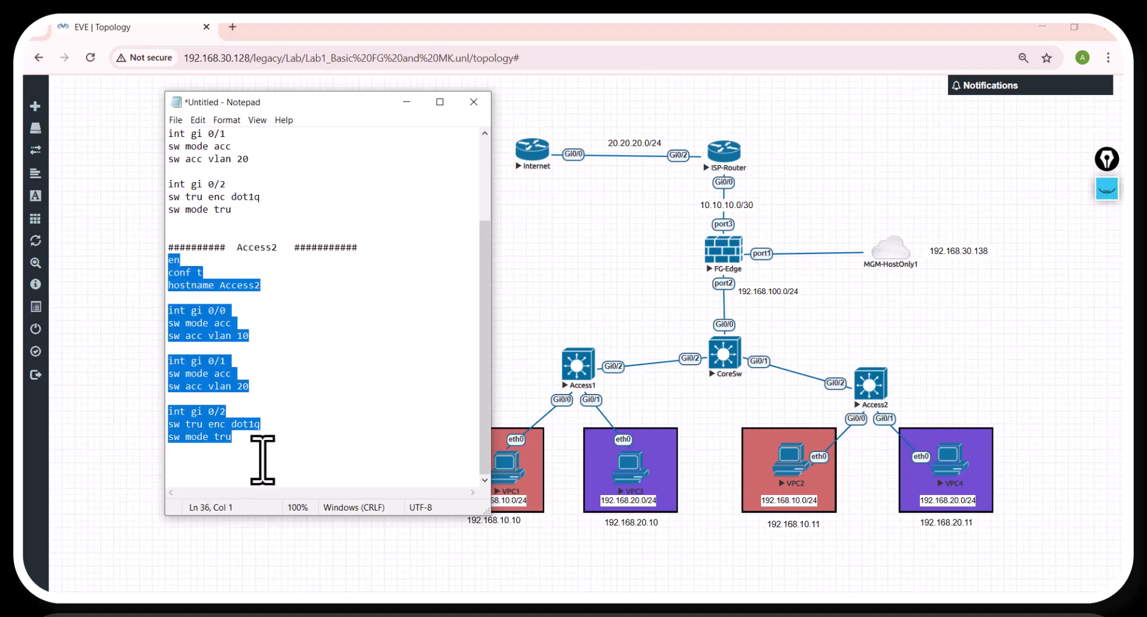
left_click(871, 404)
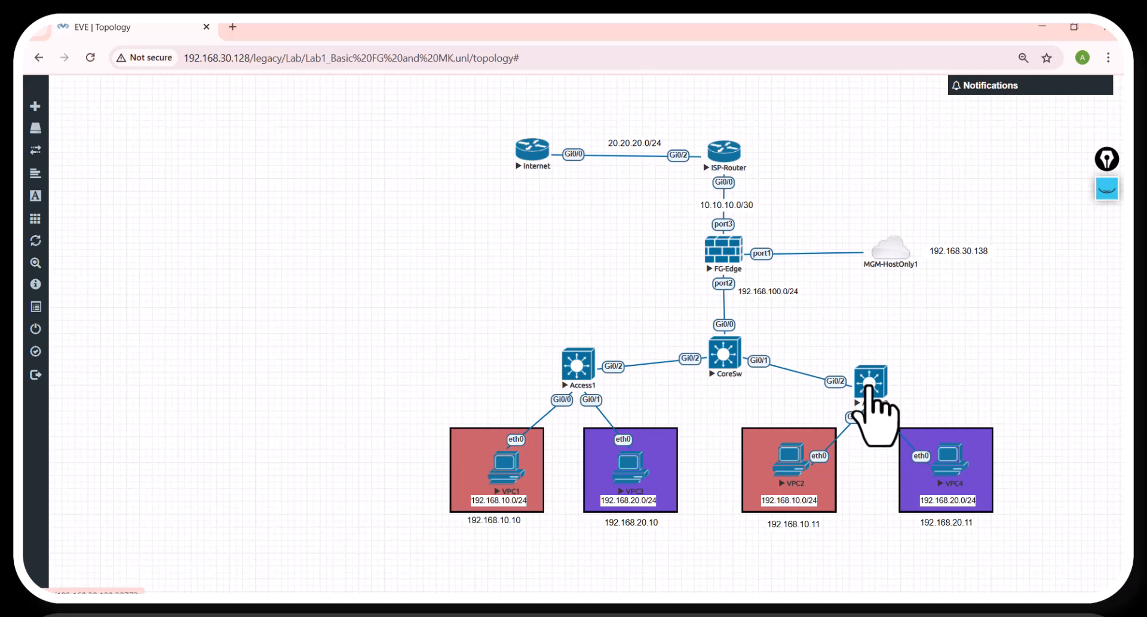
left_click(577, 166)
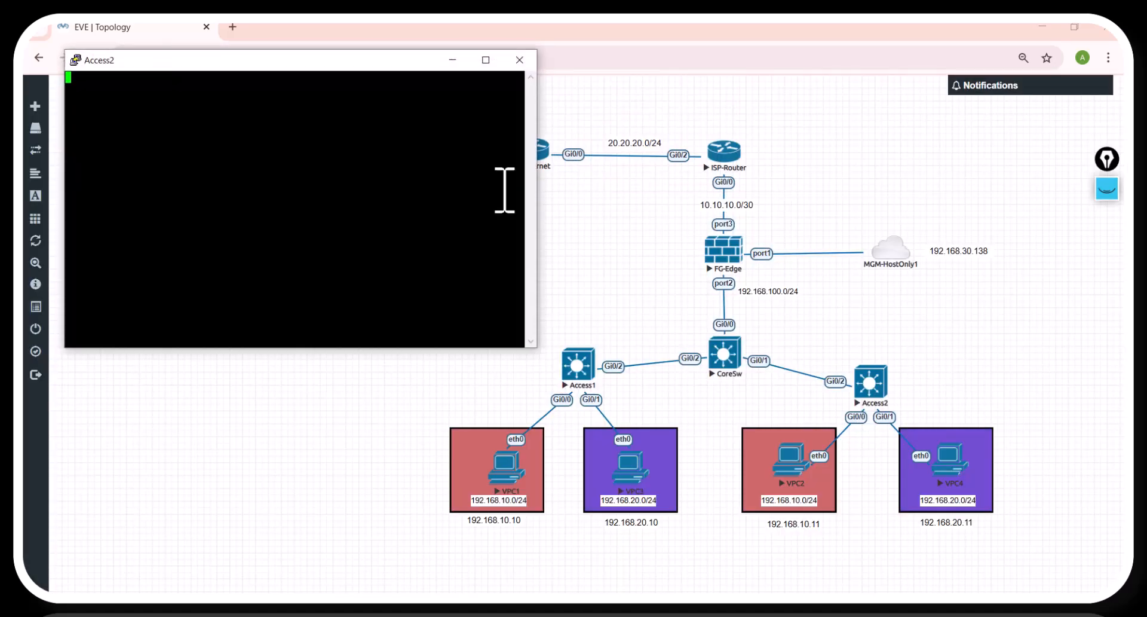
key("Return")
right_click(180, 213)
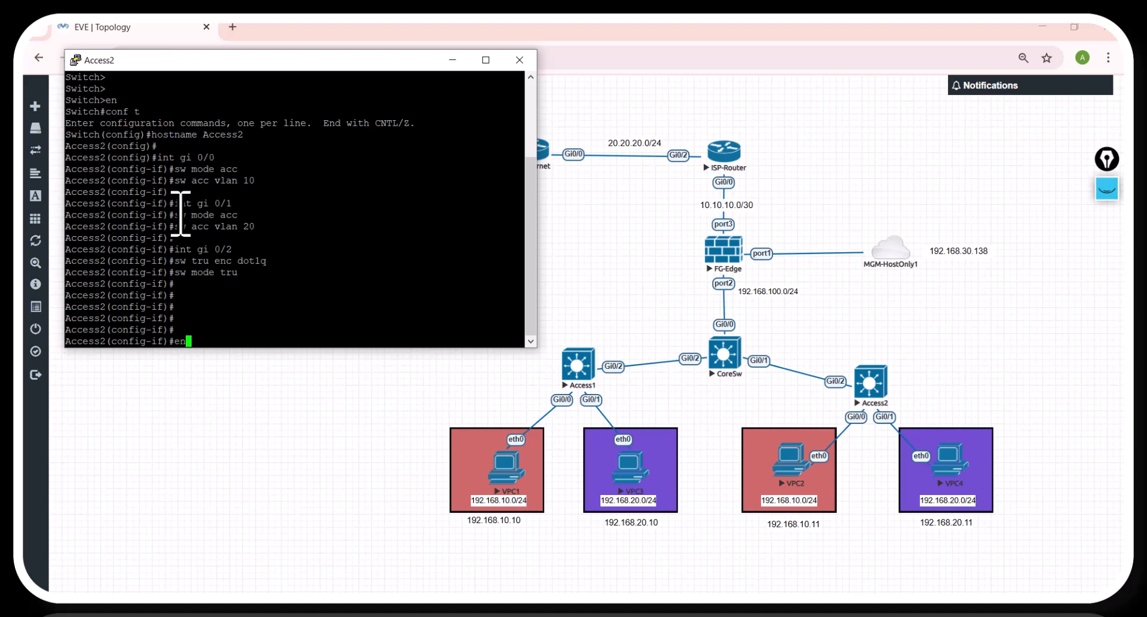
Step: Check the VLAN and trunk assignments of the Access2 ports with sho int status
type("sh")
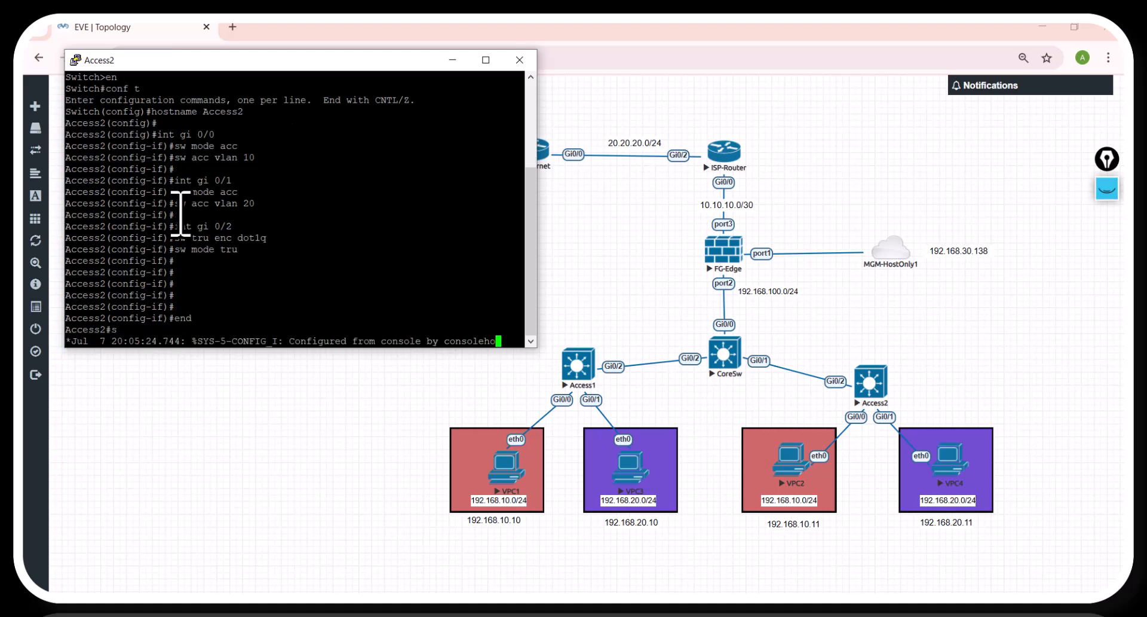
type("o int sta")
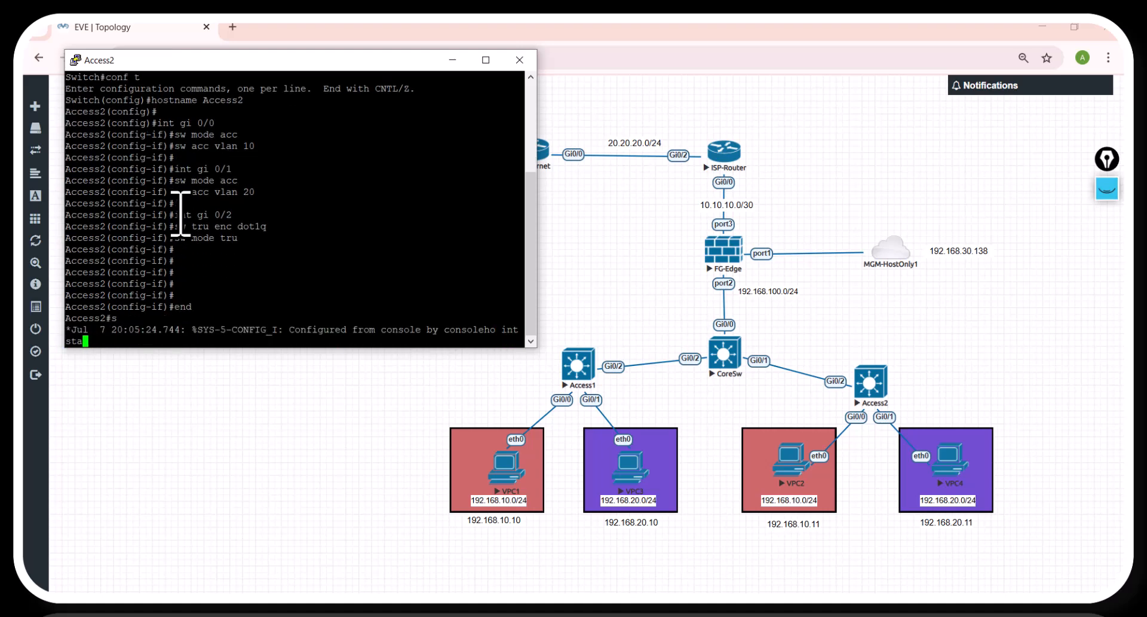
type("gtu")
key("Return")
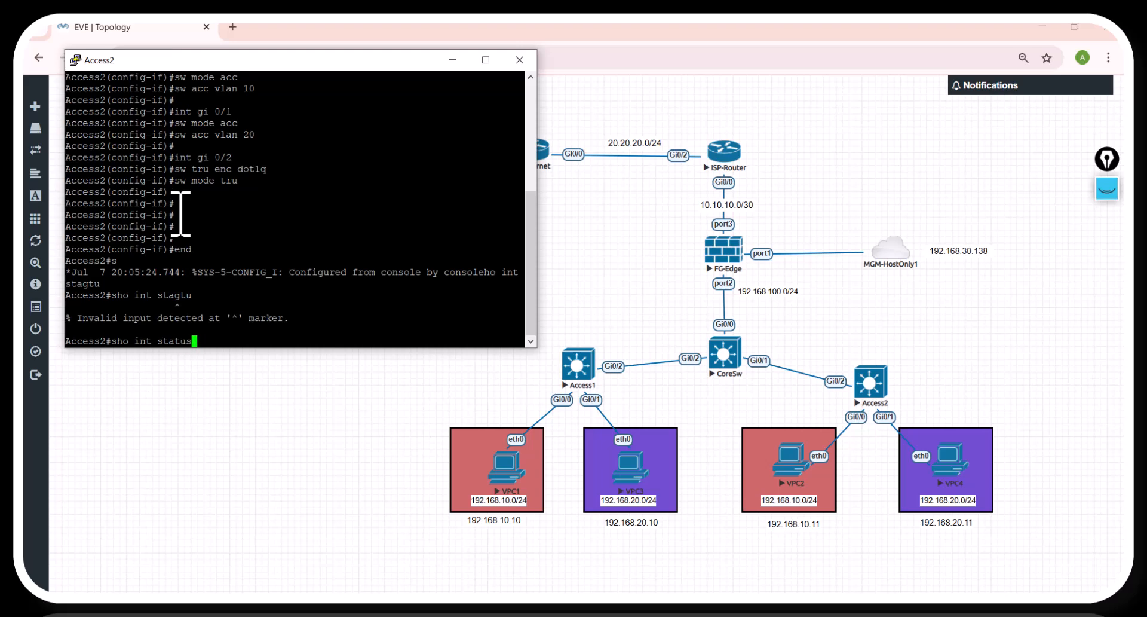
key("Return")
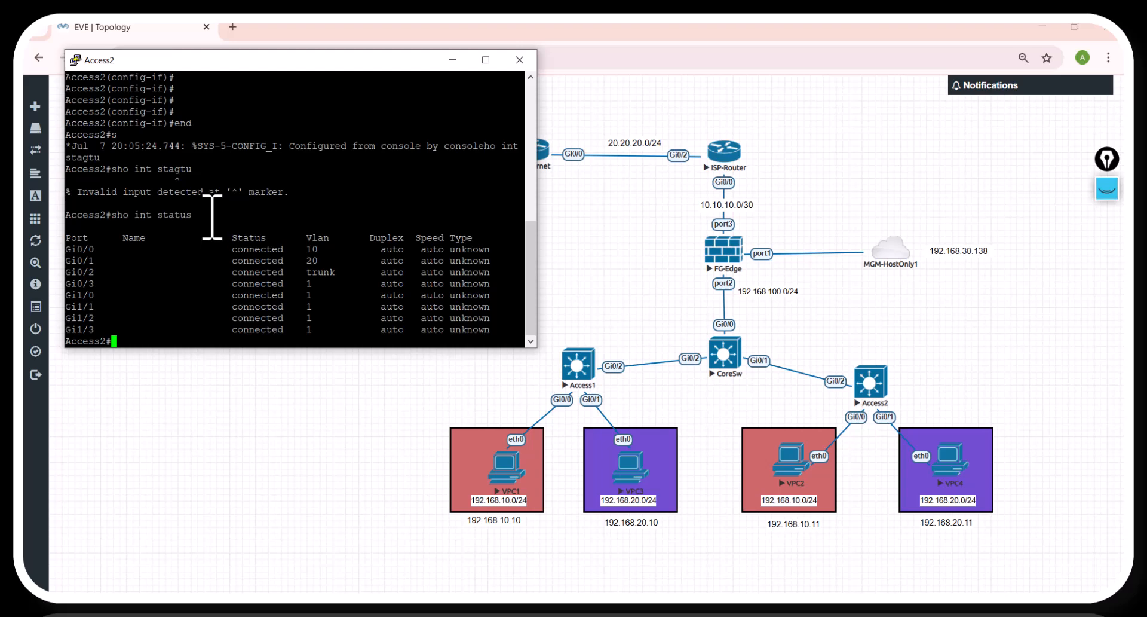
Step: Save the Access2 configuration with wr and close its console session
type("wr")
key("Return")
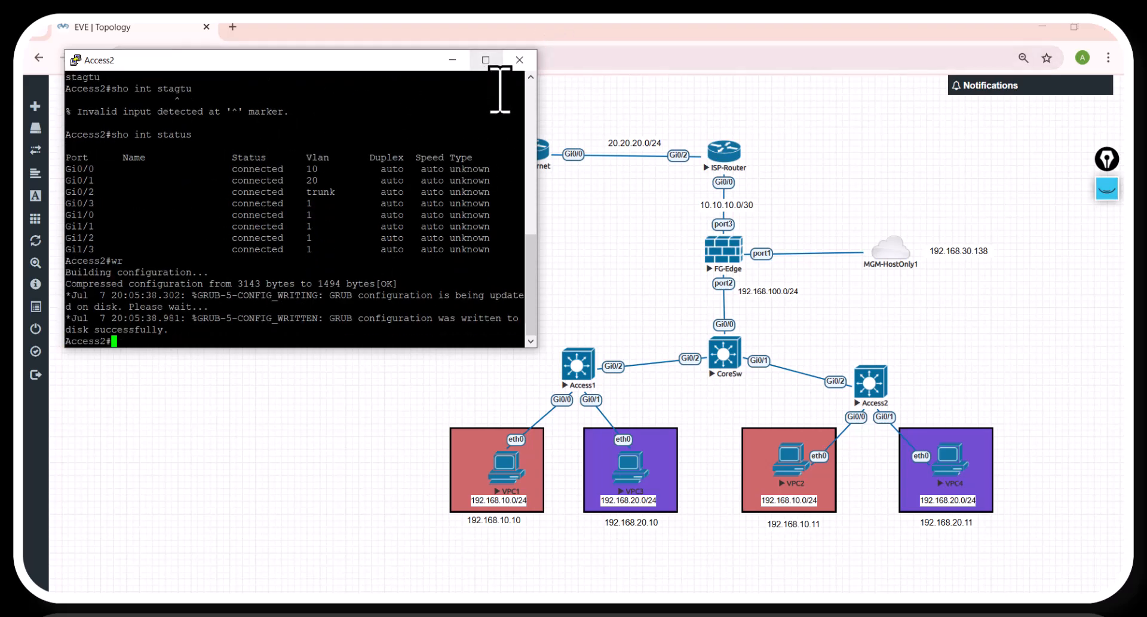
left_click(518, 61)
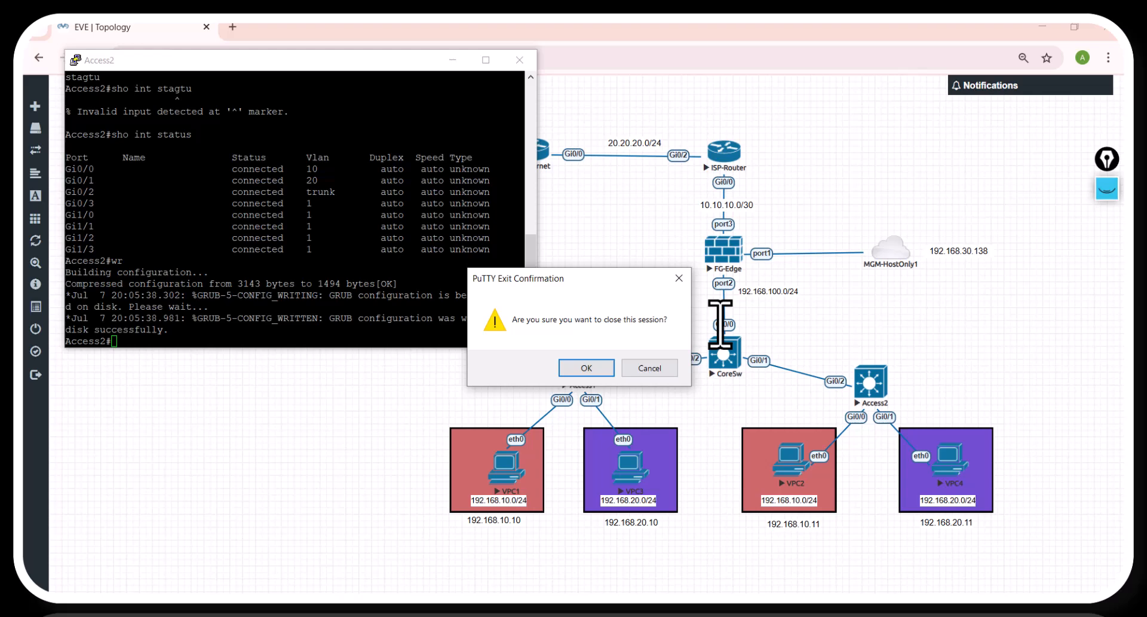
left_click(579, 366)
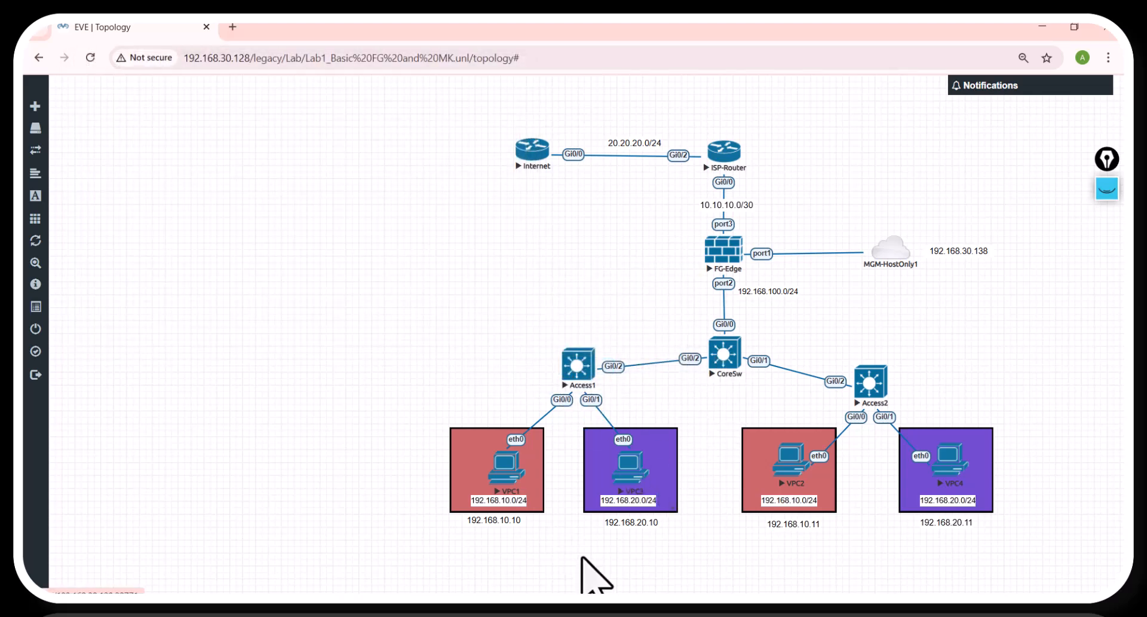
Step: Return to the Notepad script and duplicate the whole Access2 block, including its header, at the end
left_click(495, 609)
left_click(525, 575)
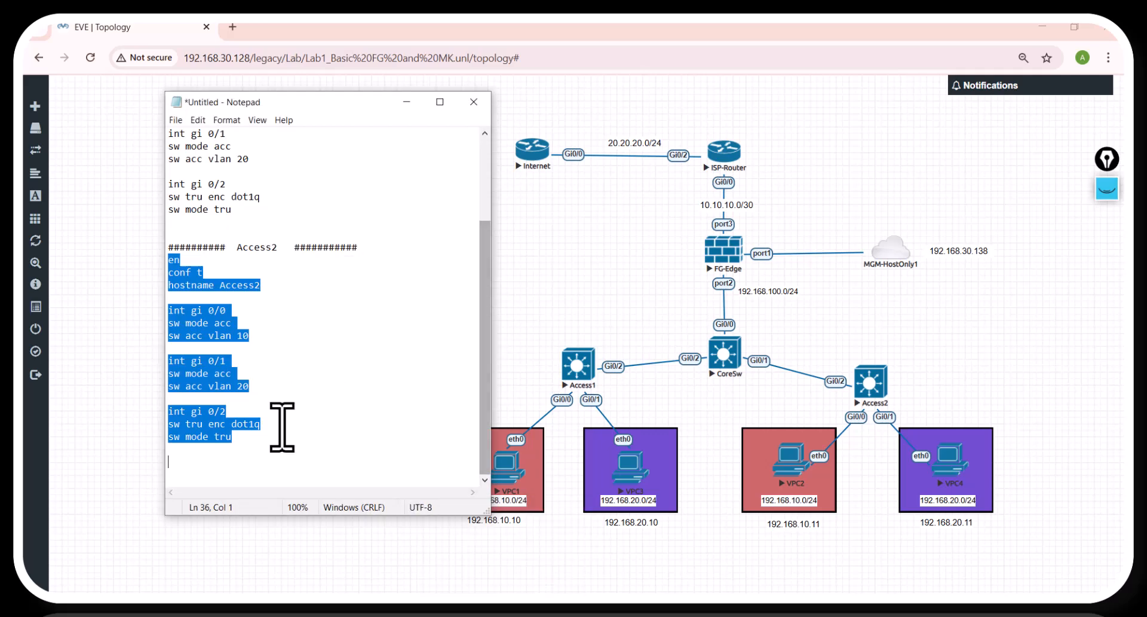
left_click(243, 460)
left_click_drag(169, 246, 263, 442)
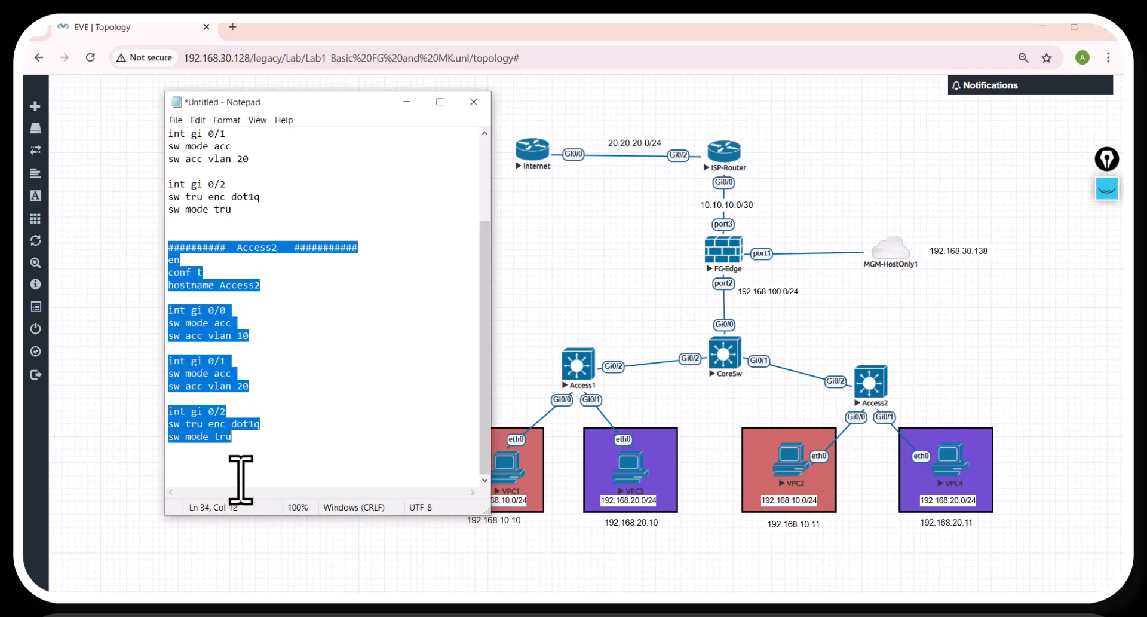
left_click(205, 457)
key("Return")
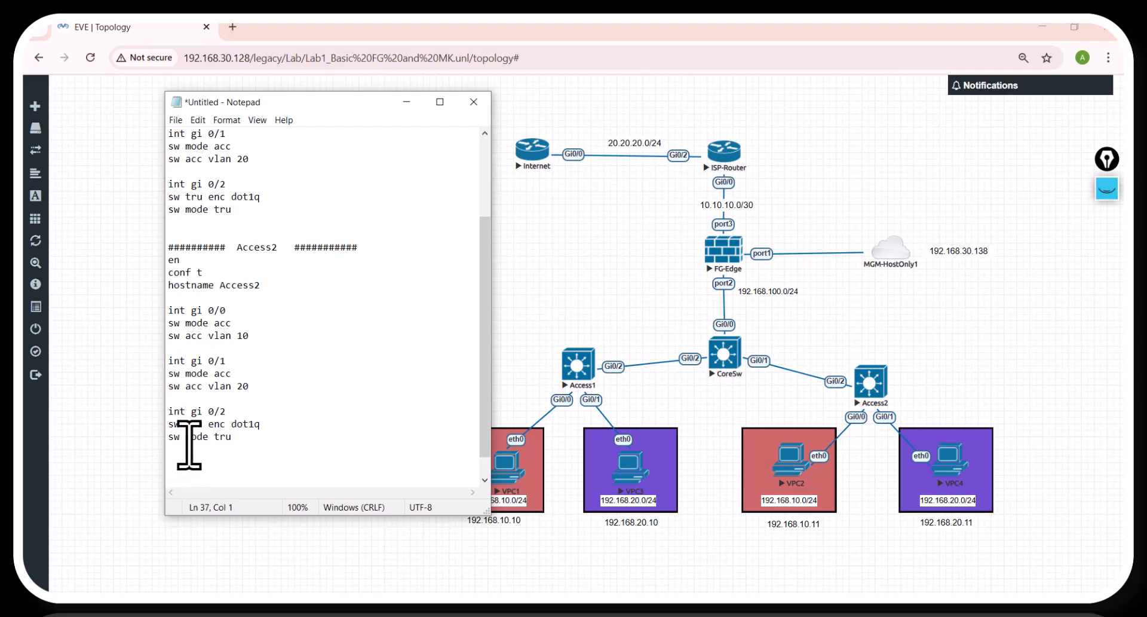
key("ctrl+v")
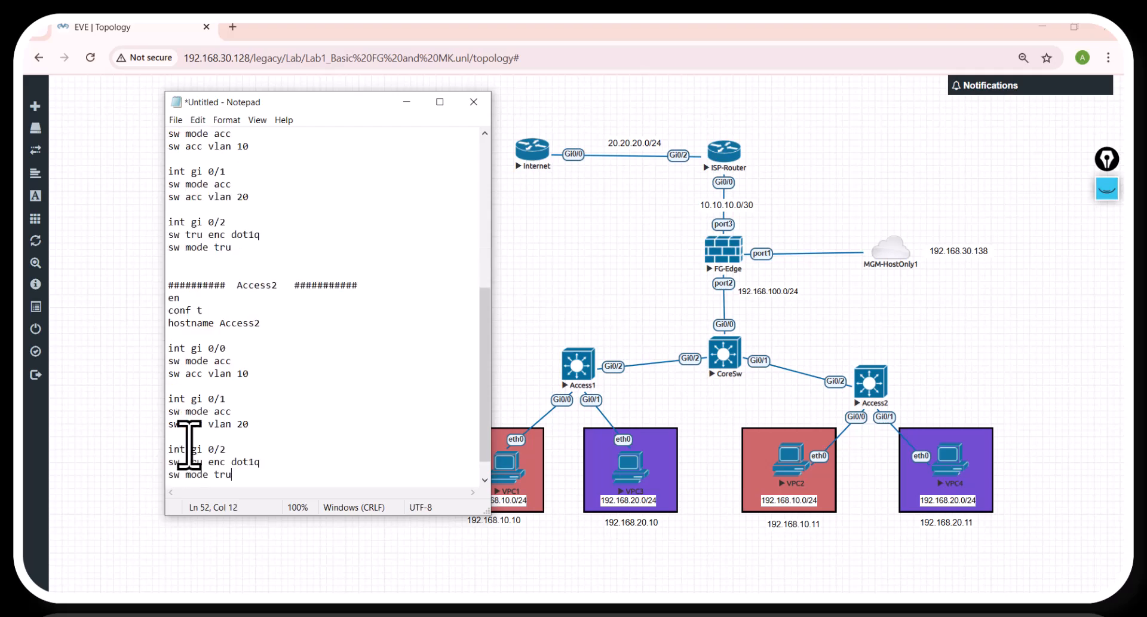
Step: Change the header and the hostname line of the last block to CoreSw
double_click(260, 286)
type("CoreSw")
left_click(253, 285)
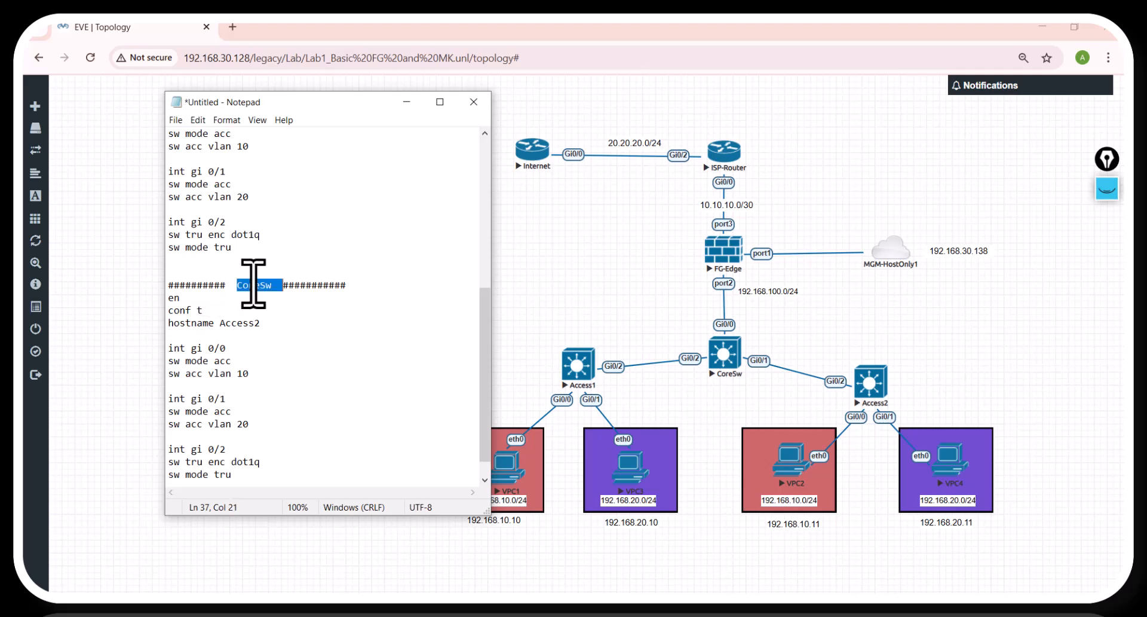
left_click_drag(233, 285, 272, 291)
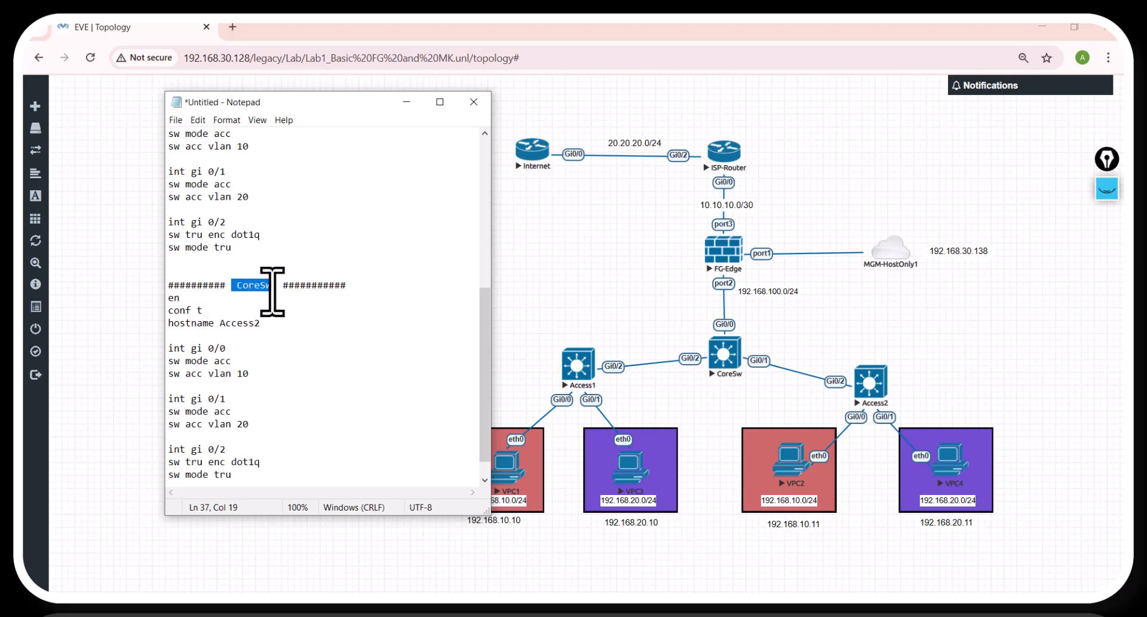
key("ctrl+c")
double_click(219, 323)
key("ctrl+v")
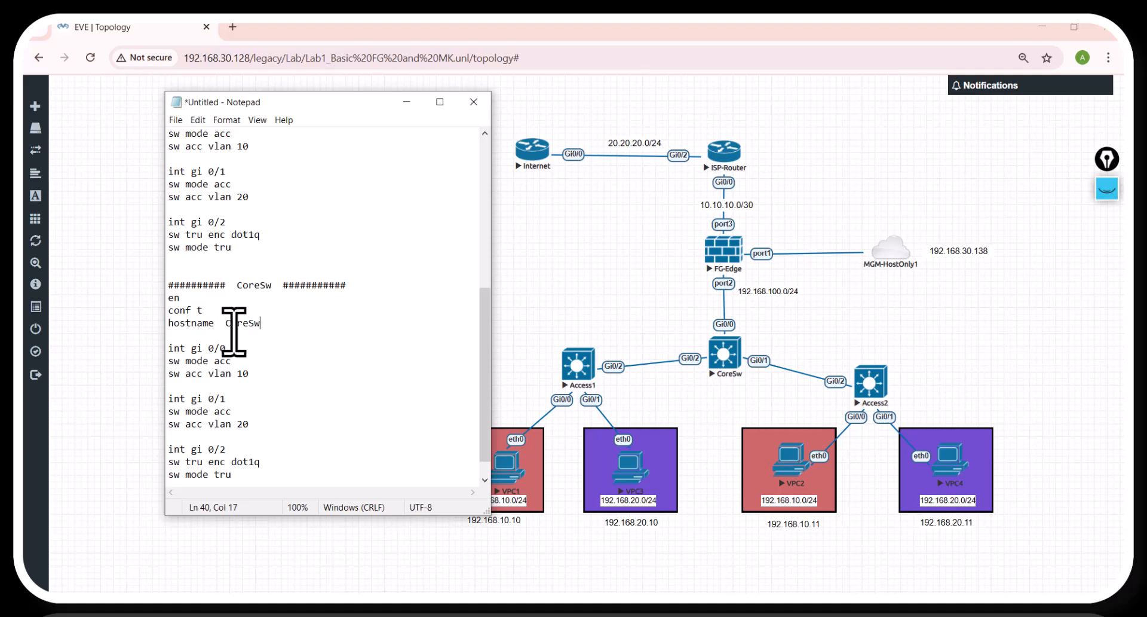
left_click(225, 323)
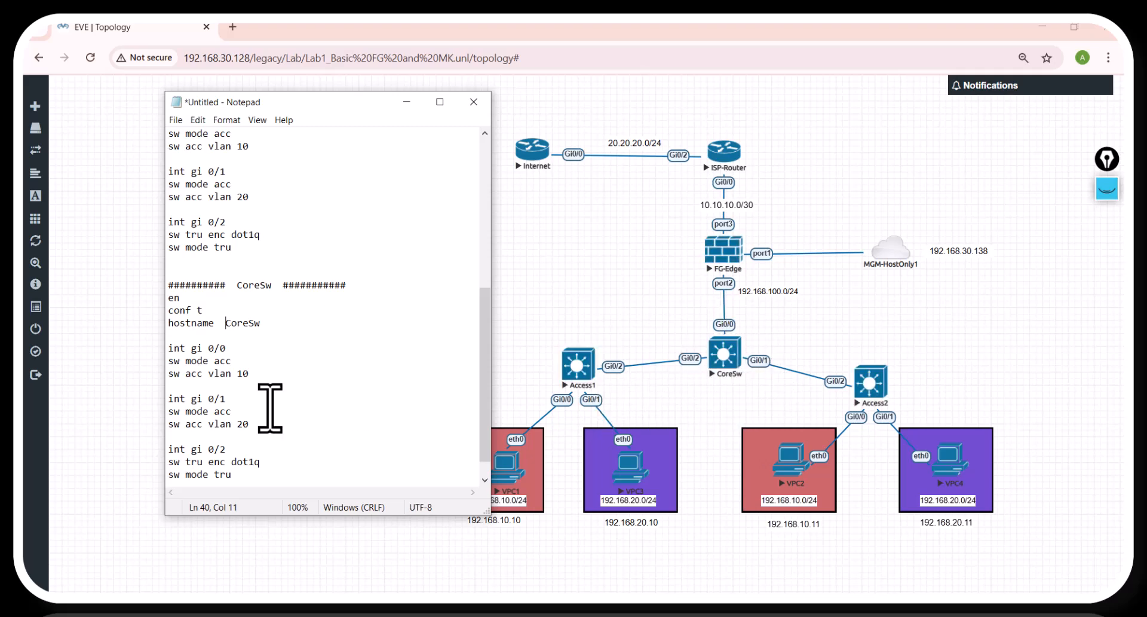
Step: Replace the access VLAN commands under gi 0/0 and gi 0/1 in the CoreSw block with sw tru enc dot1q and sw mode tru
mouse_move(231, 476)
left_mouse_down()
mouse_move(199, 464)
mouse_move(237, 476)
left_mouse_up()
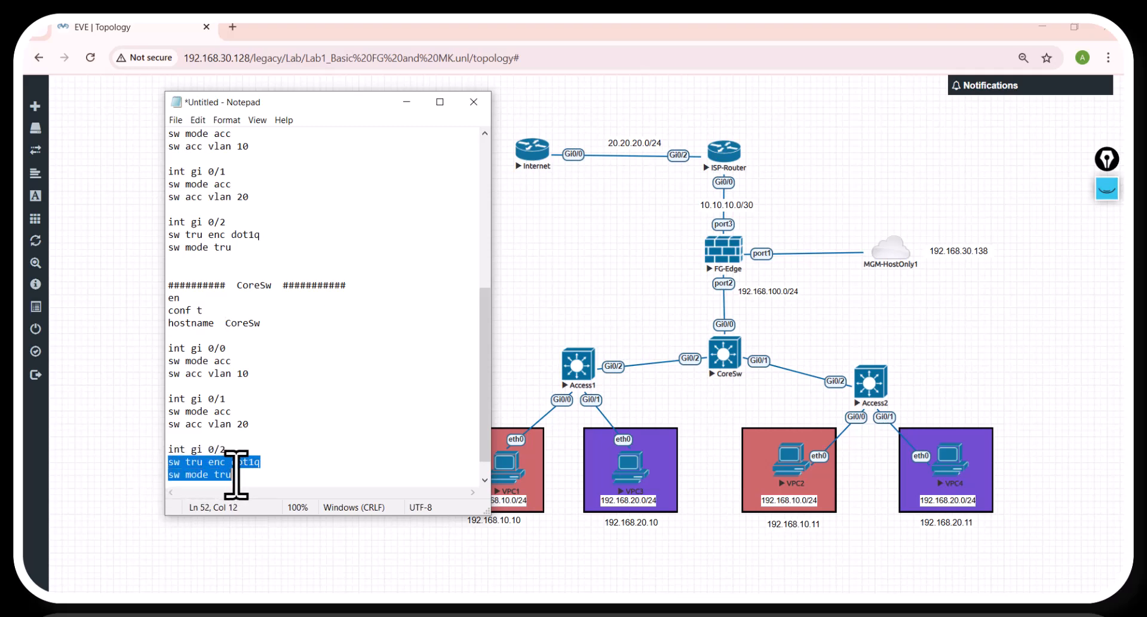
left_click_drag(168, 412, 248, 426)
key("ctrl+v")
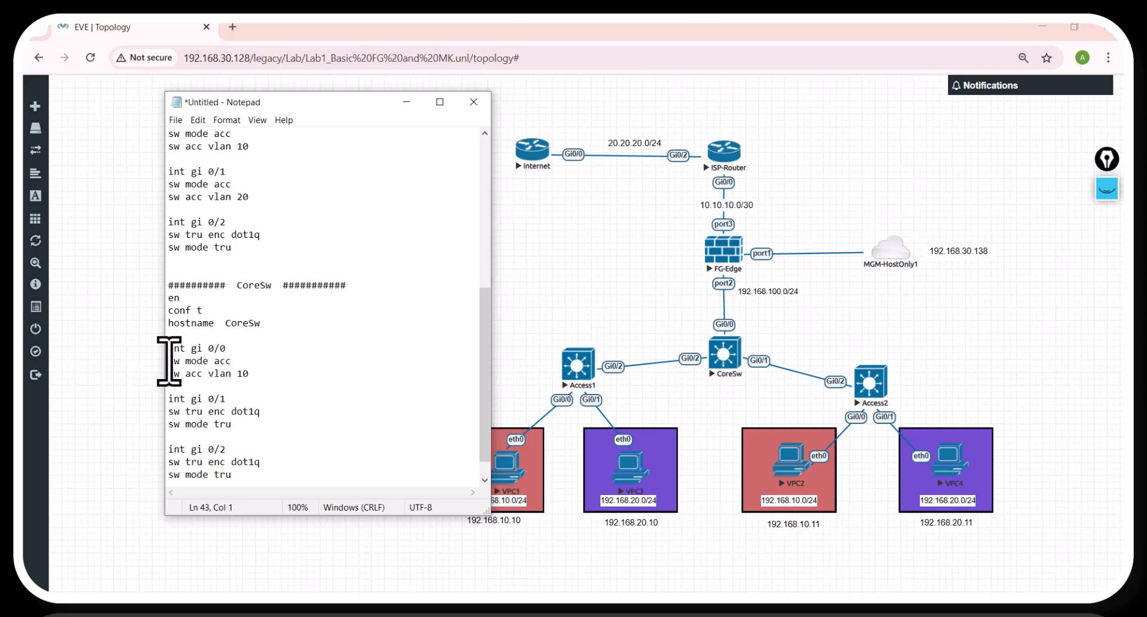
left_click_drag(169, 360, 248, 375)
key("ctrl+v")
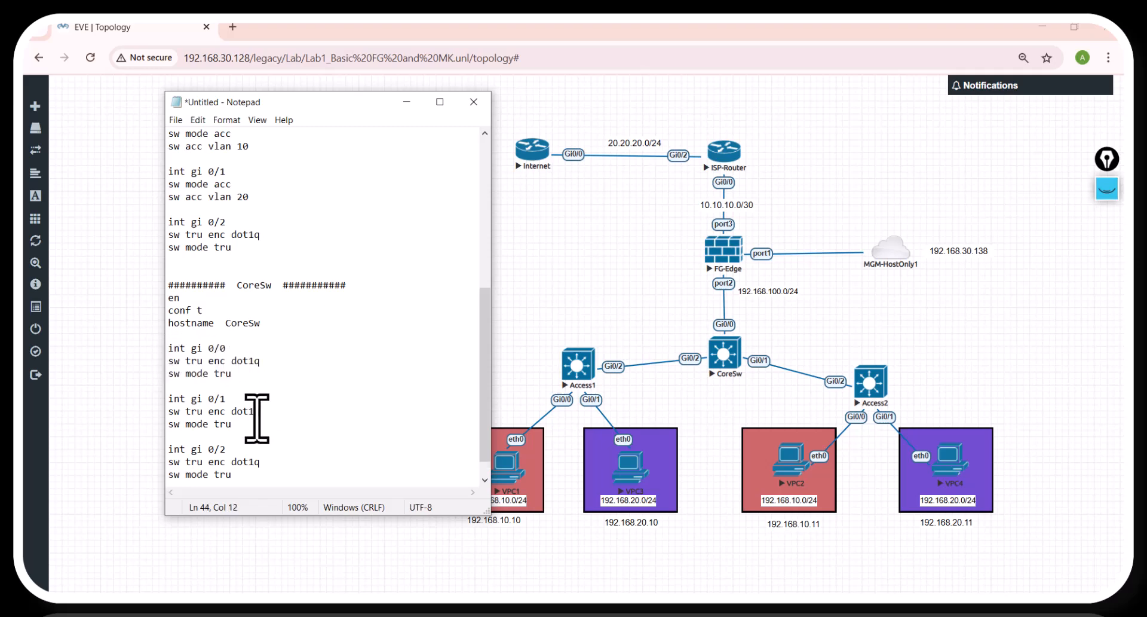
left_click(242, 474)
key("Return")
key("Return")
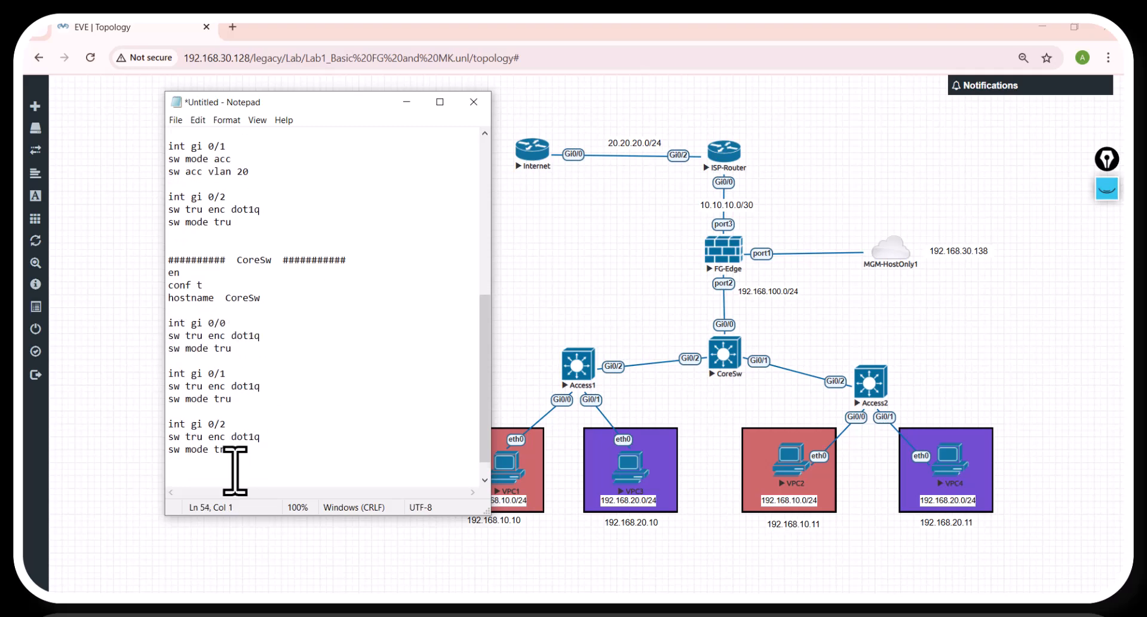
Step: Copy the CoreSw commands from the script and run them in the CoreSw switch's console
left_click_drag(169, 273, 260, 463)
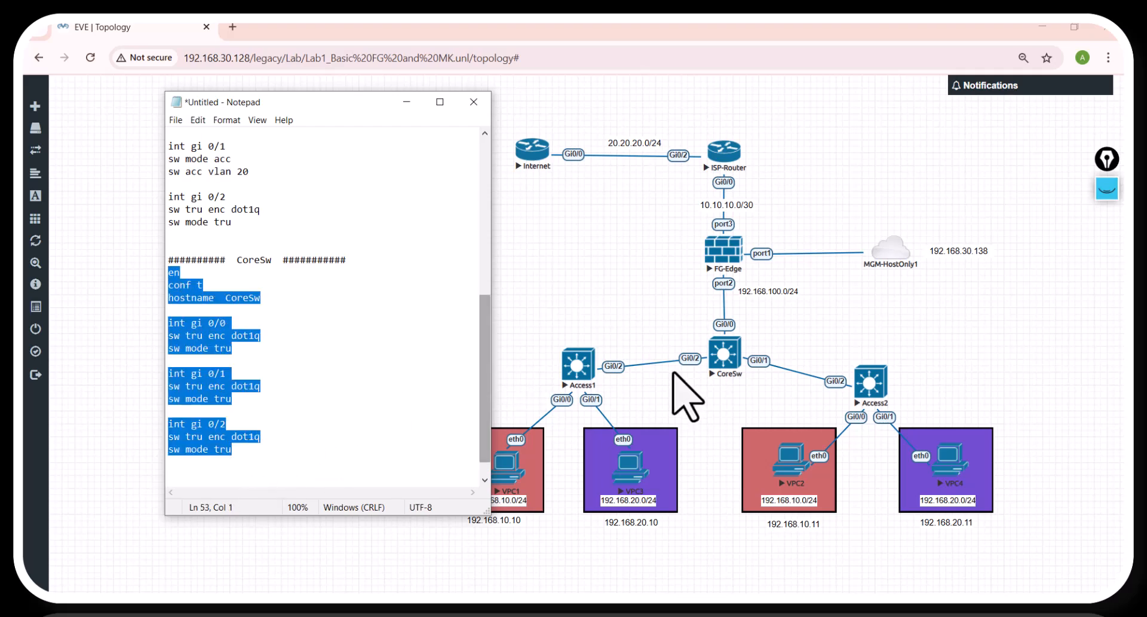
left_click(727, 350)
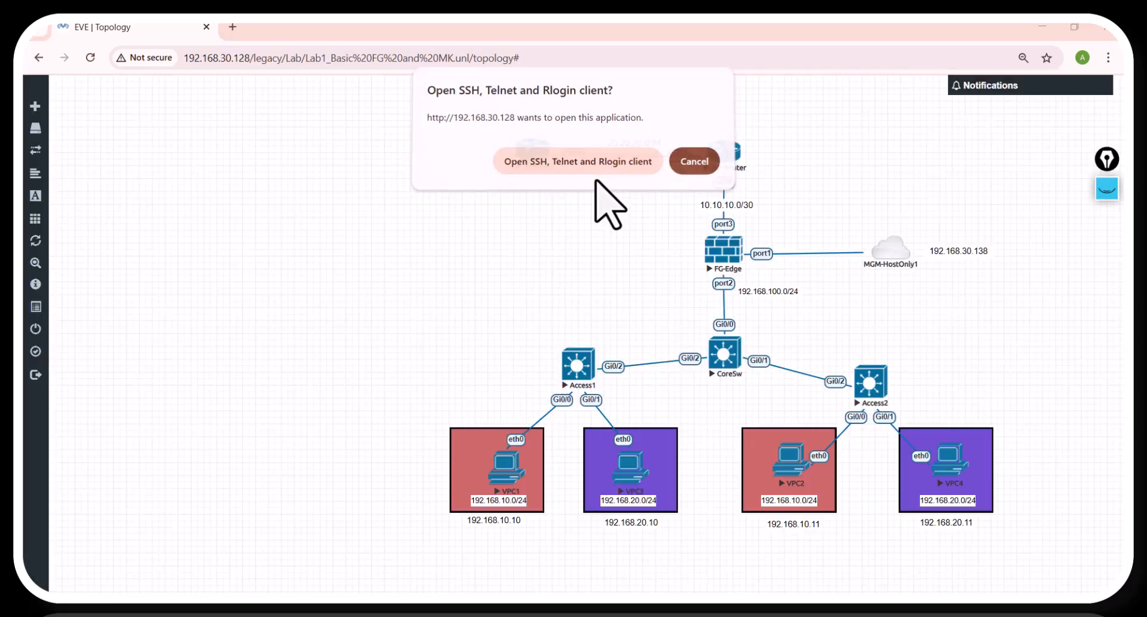
left_click(592, 169)
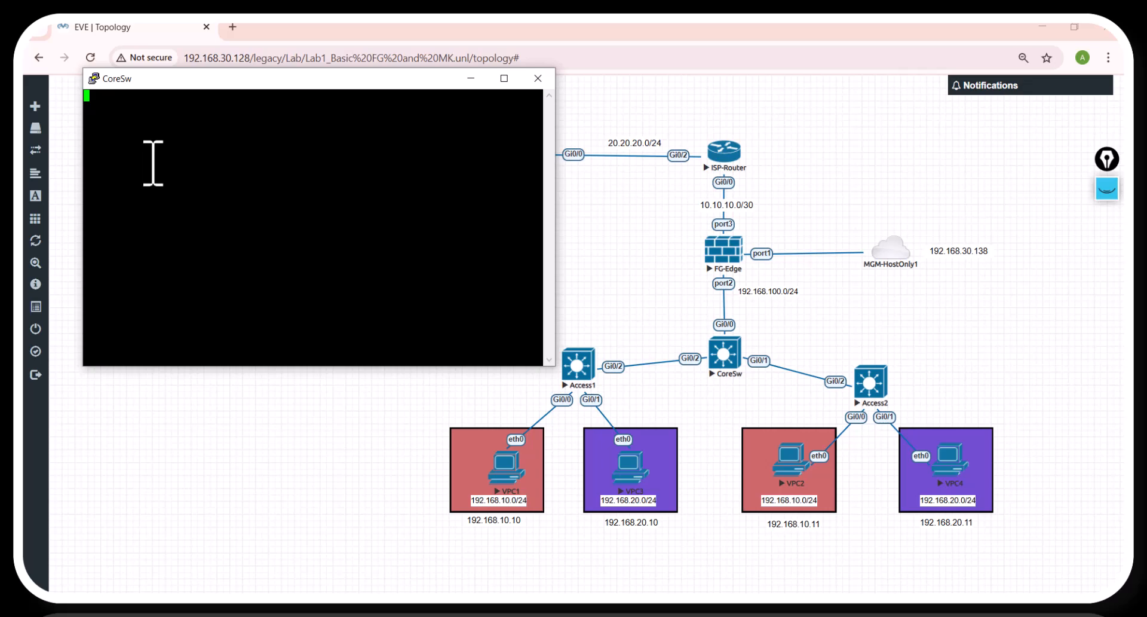
key("Return")
key("Return")
key("Return")
key("Return")
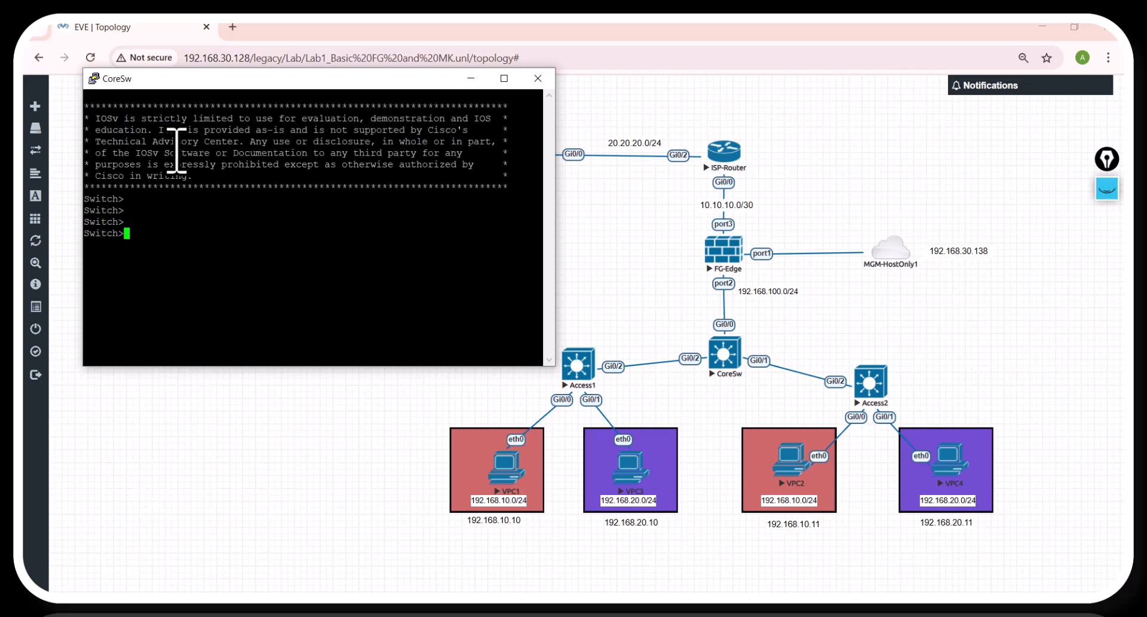
right_click(150, 230)
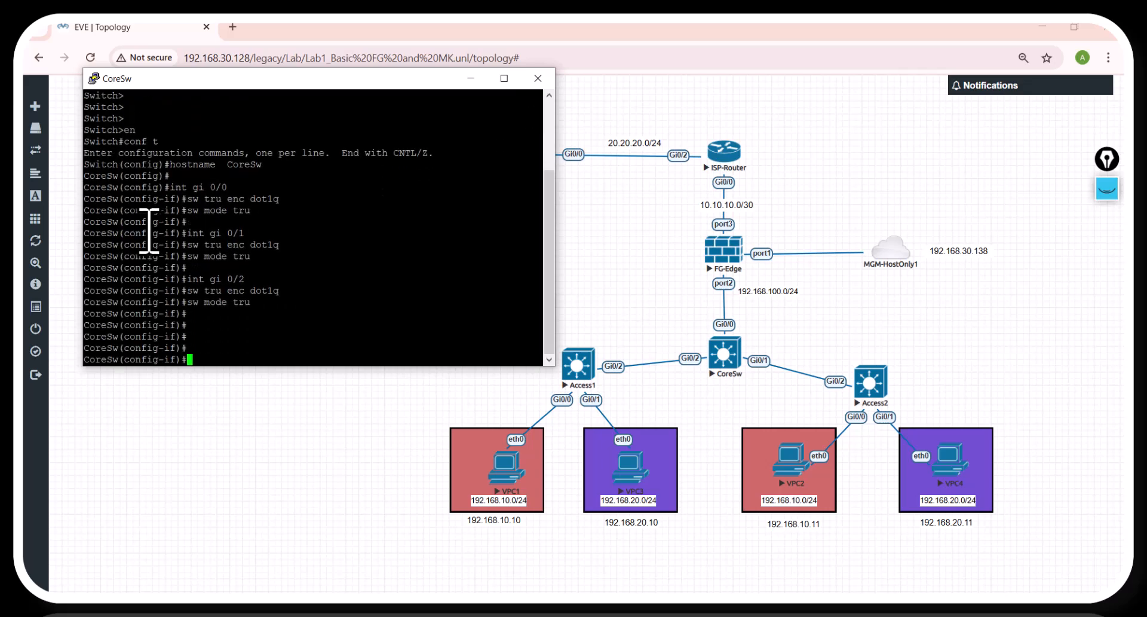
Step: Leave configuration mode with end, check the CoreSw port assignments with sho int status, and minimize the console
key("Return")
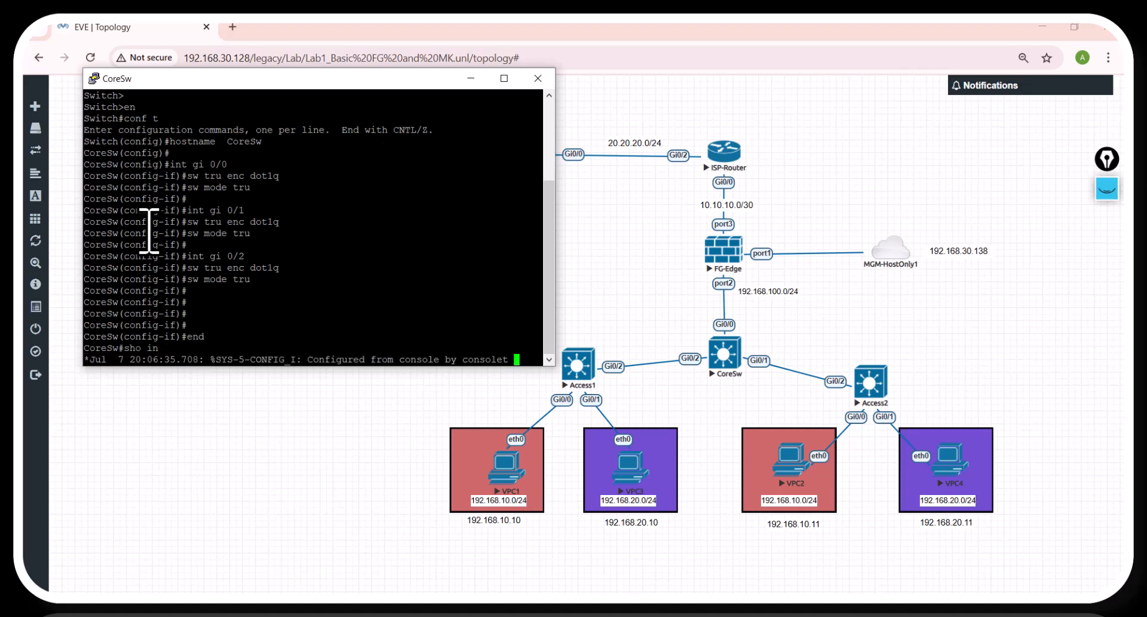
type("t status")
key("Return")
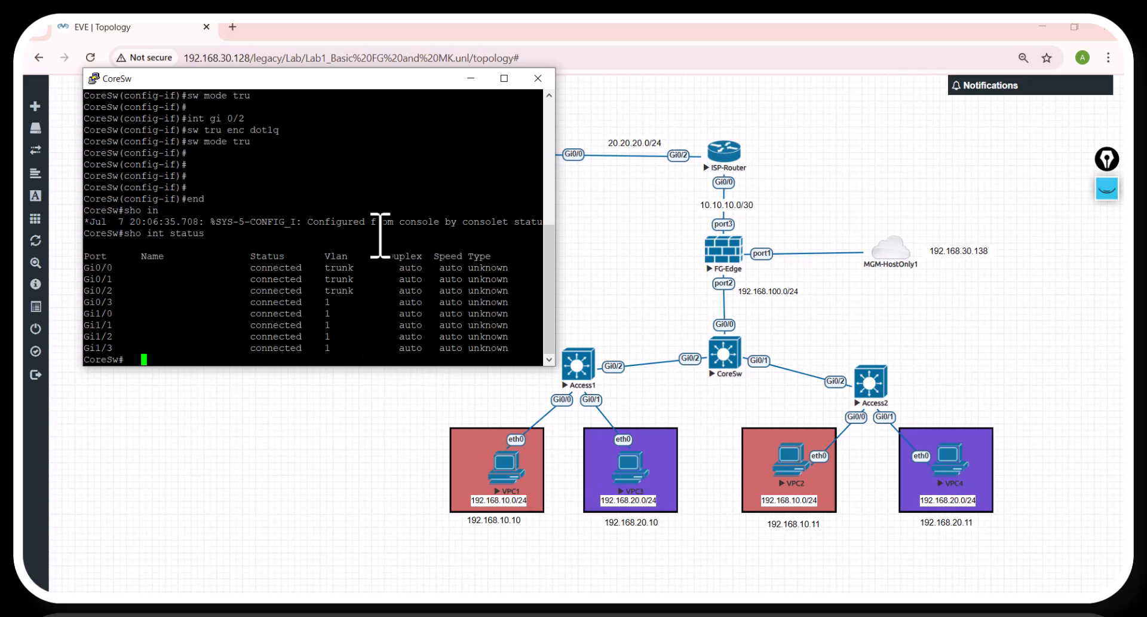
left_click(471, 78)
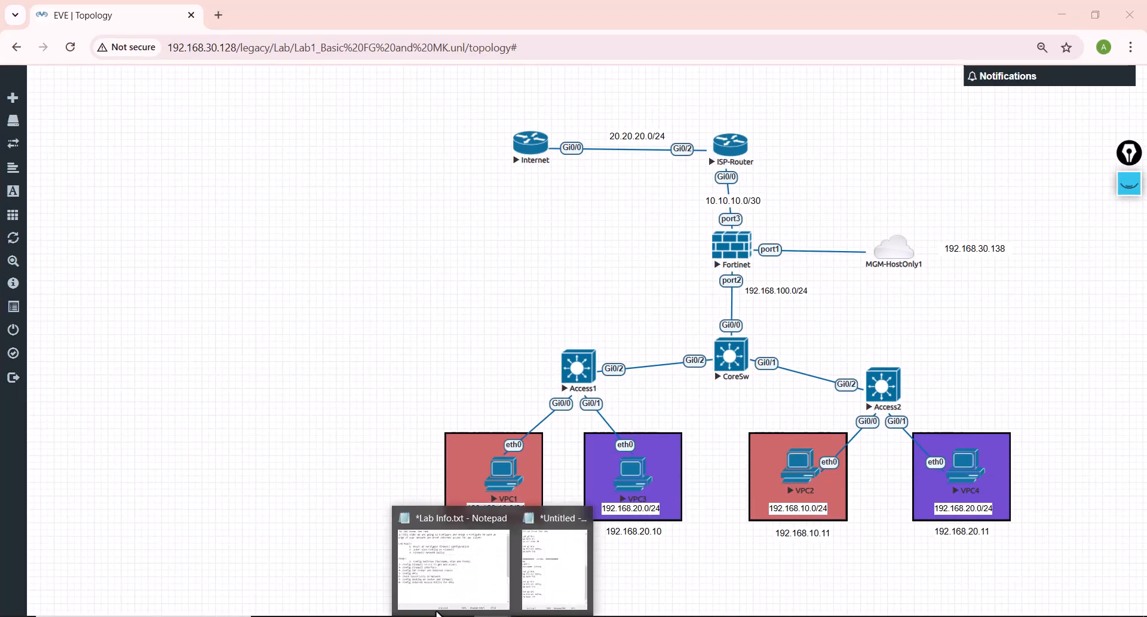
Step: In the Lab Info notes, indent step 2, Config Firewall on CLI to get Web access, and minimize the notes
left_click(410, 584)
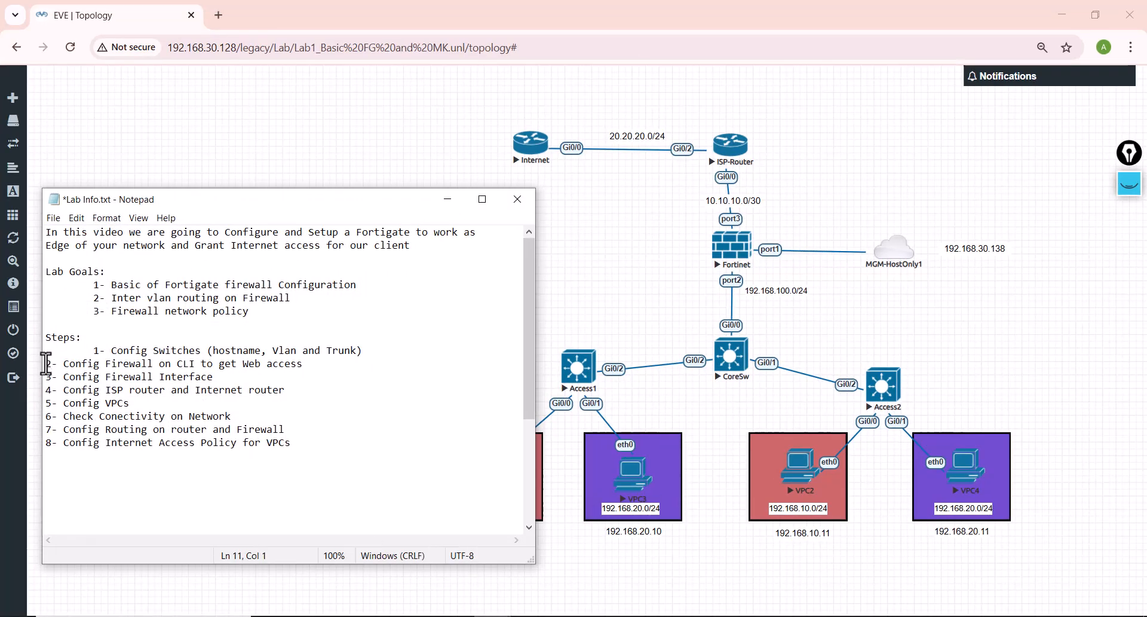
key("Tab")
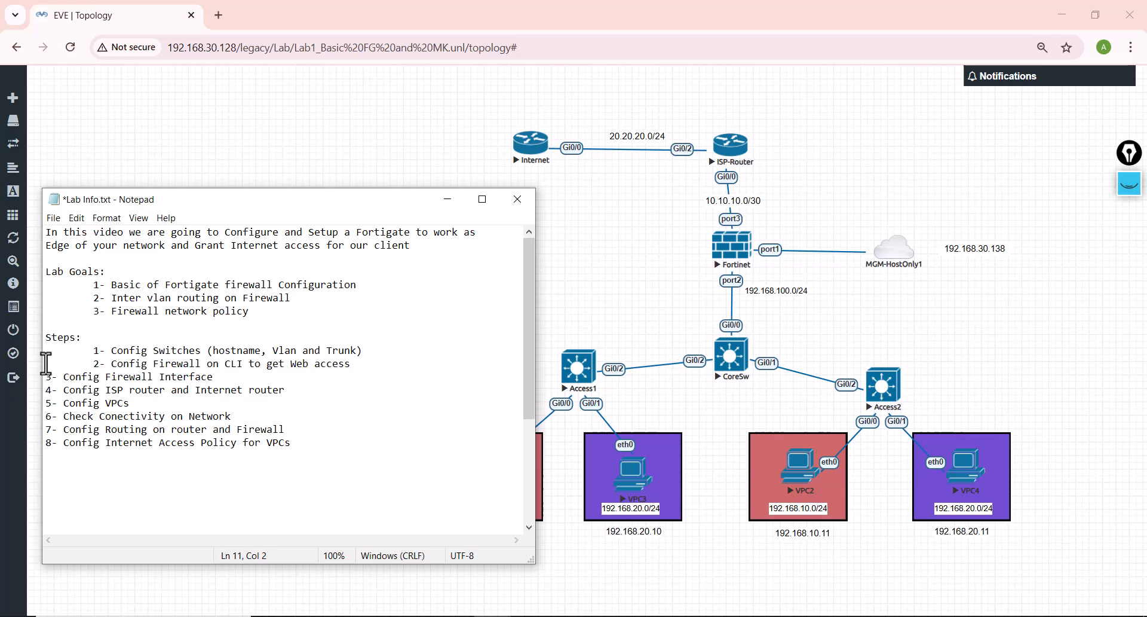
left_click_drag(113, 365, 235, 365)
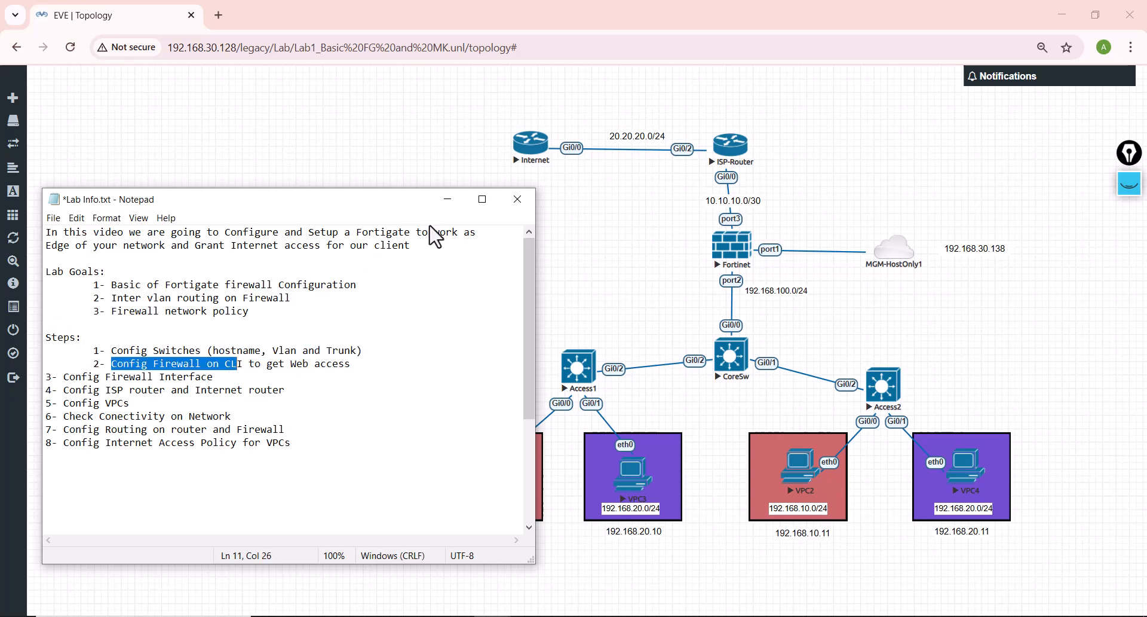
left_click(448, 199)
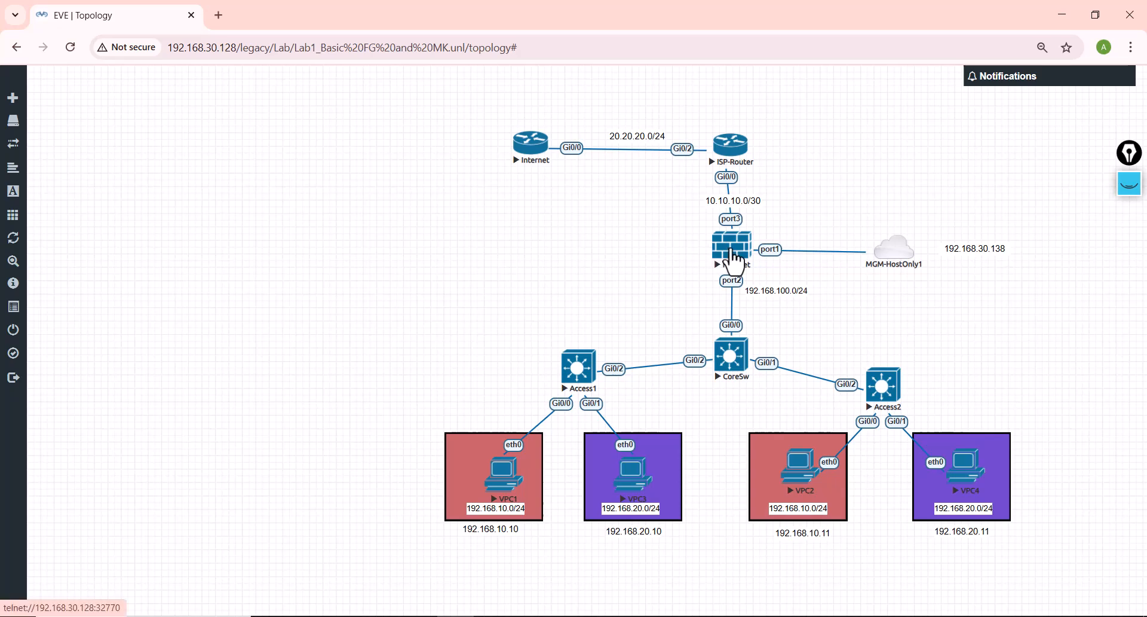
Step: Open the Fortinet firewall's console and log in as admin with the account password
left_click(726, 248)
left_click(574, 161)
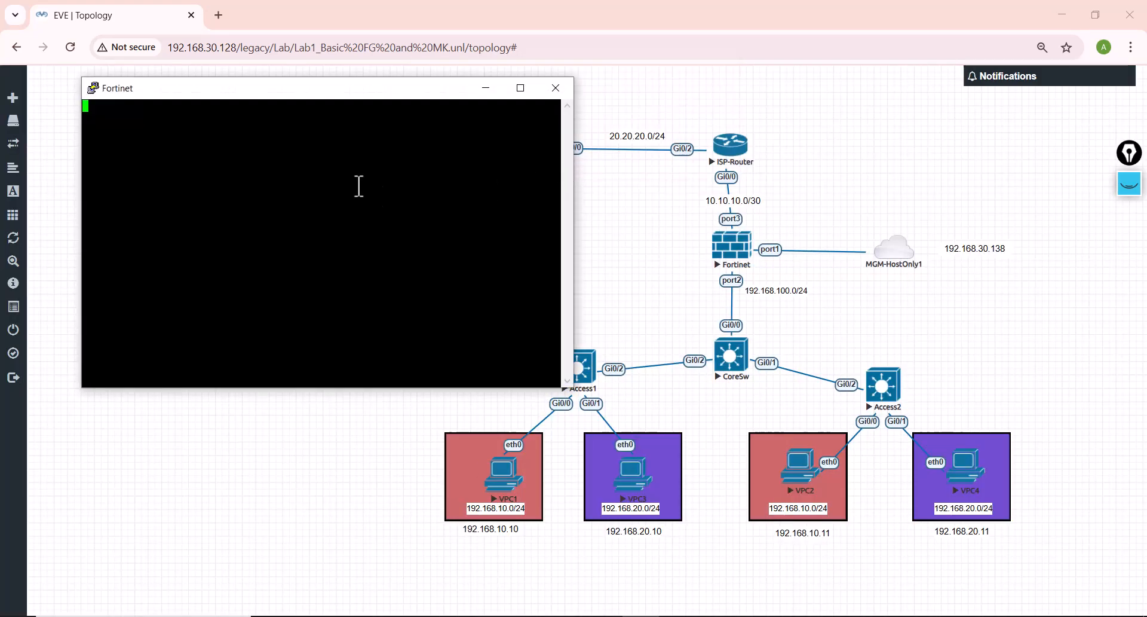
key("Return")
key("Return")
key("Return")
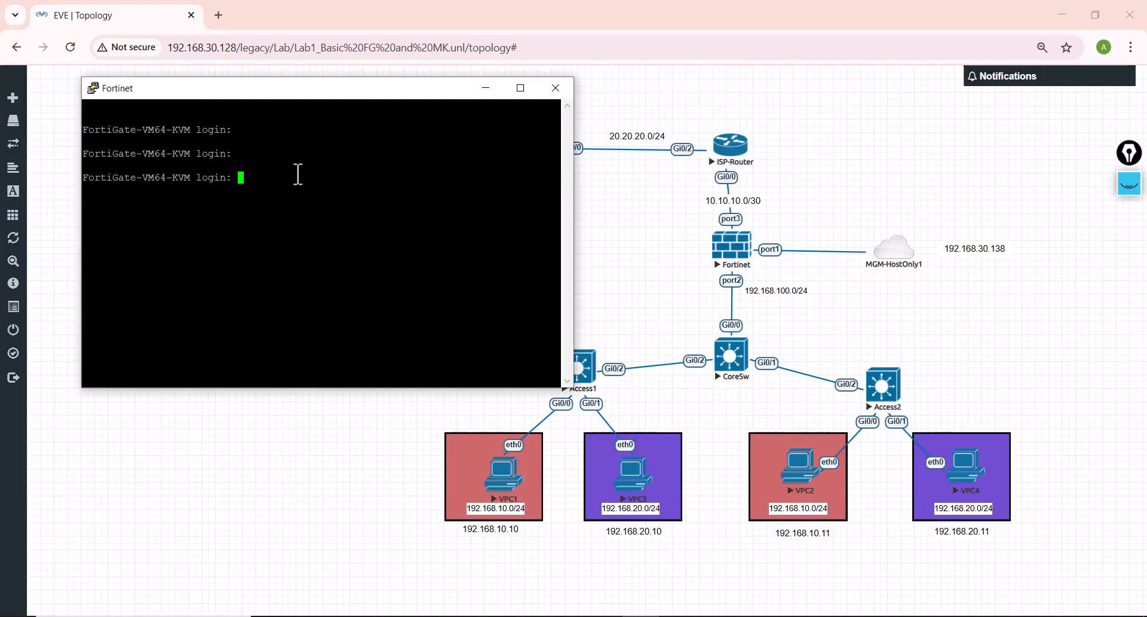
type("admin")
key("Return")
key("Return")
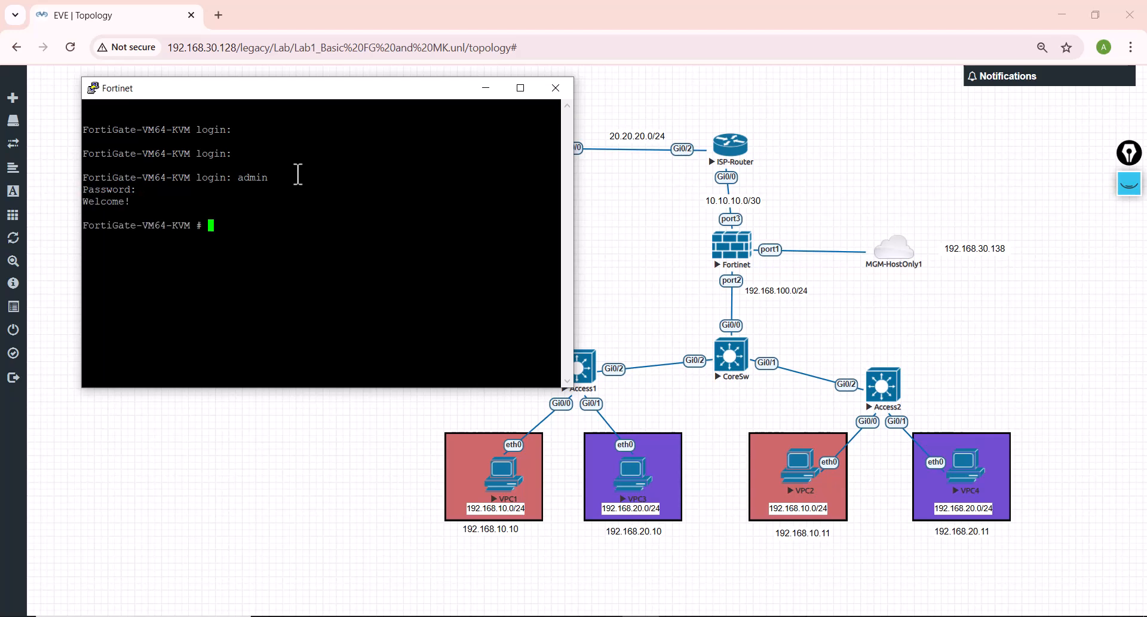
key("Return")
key("Return")
key("Return")
key("Return")
key("Return")
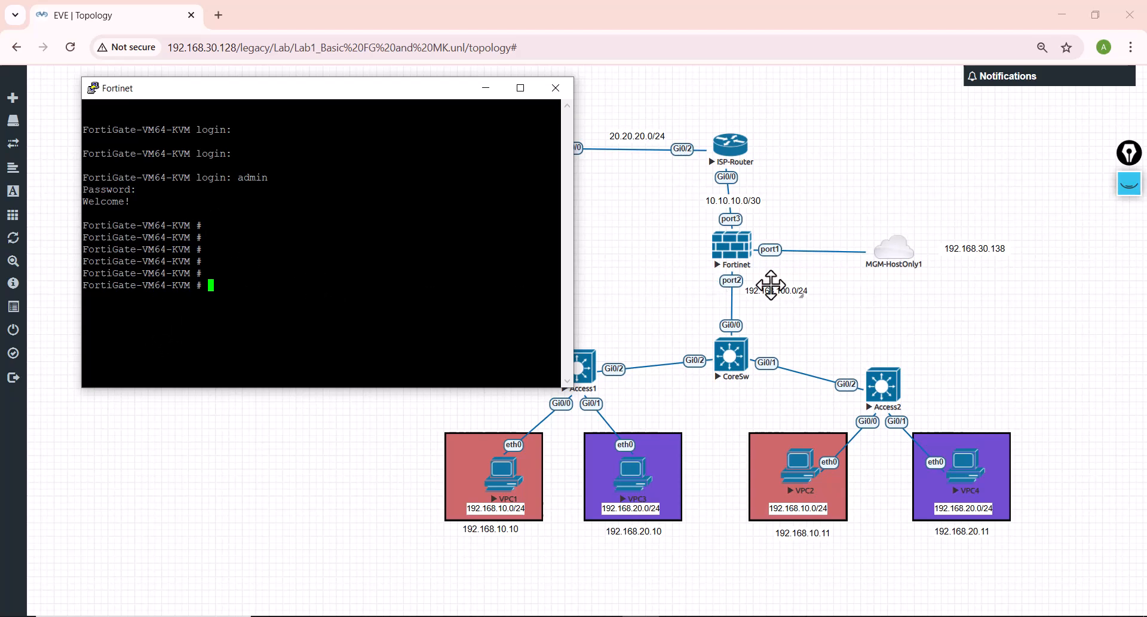
Step: Circle the firewall's port1 label with the yellow pen and dismiss the annotation
left_click(1130, 184)
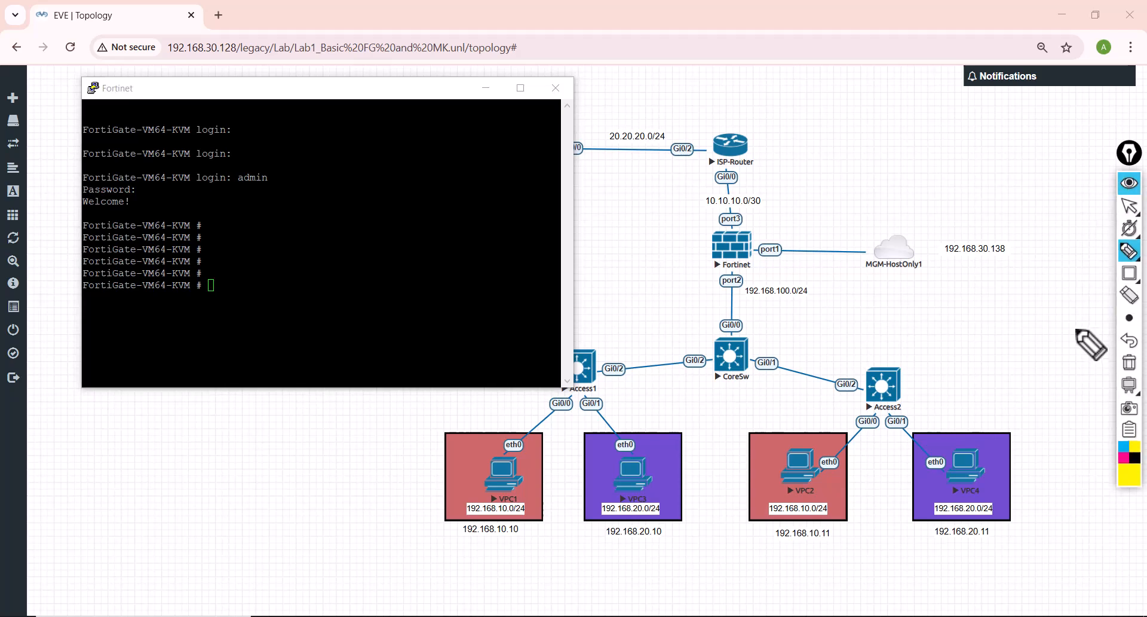
mouse_move(787, 270)
left_mouse_down()
mouse_move(792, 236)
mouse_move(755, 272)
mouse_move(764, 270)
left_mouse_up()
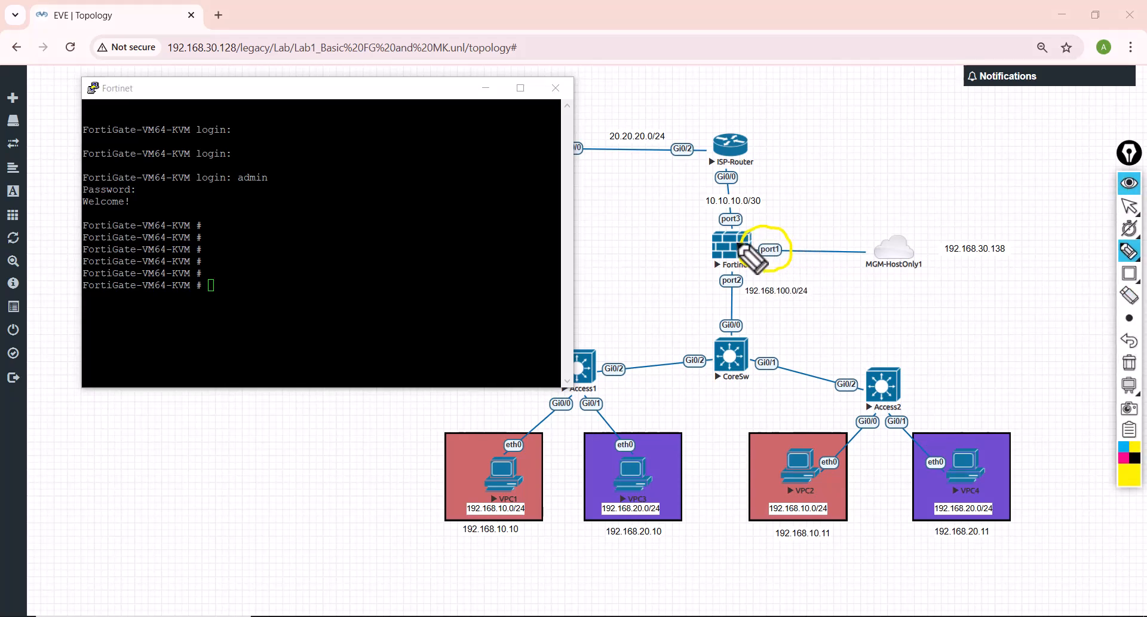
left_click(1130, 184)
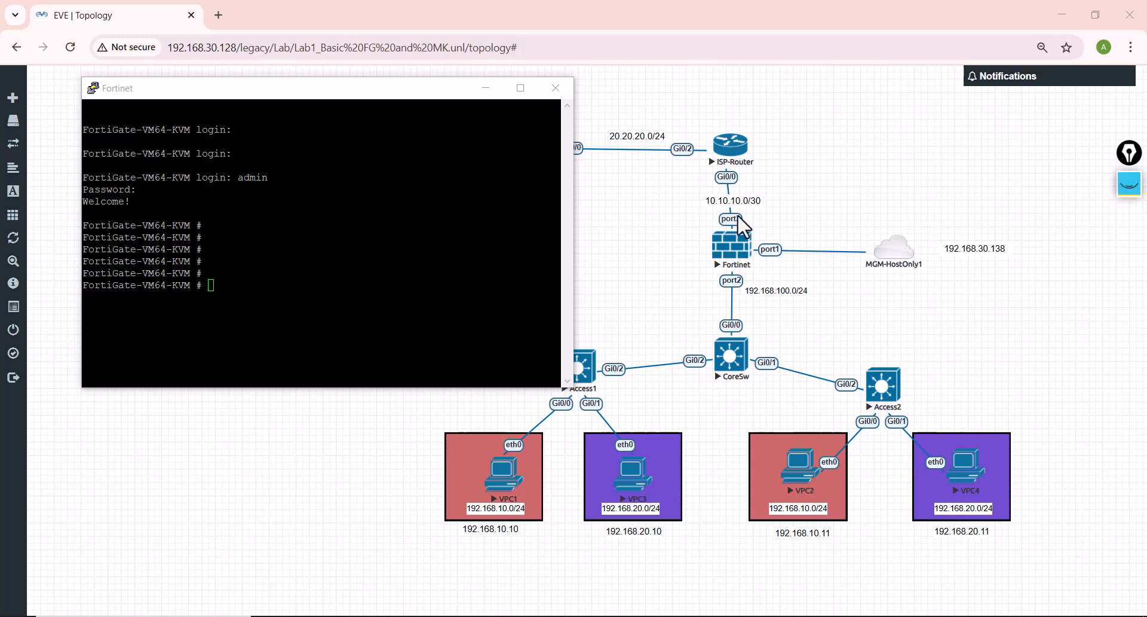
Step: In the Fortinet console, enter port1 with config system interface and edit port1, and list its settings with show
left_click(342, 302)
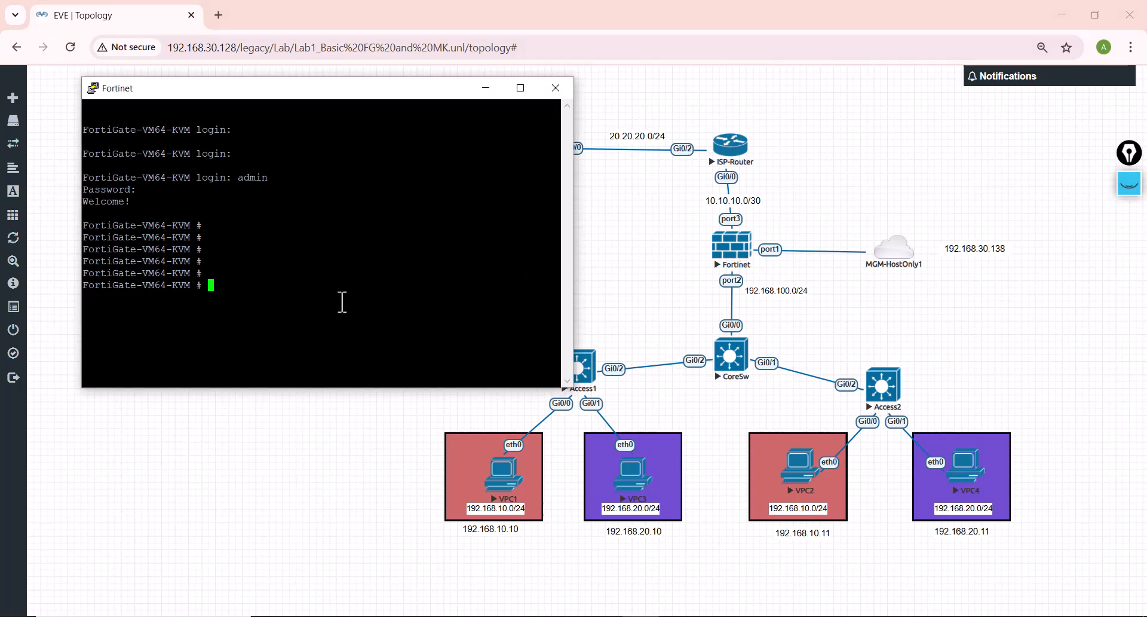
type("config system interface")
key("Return")
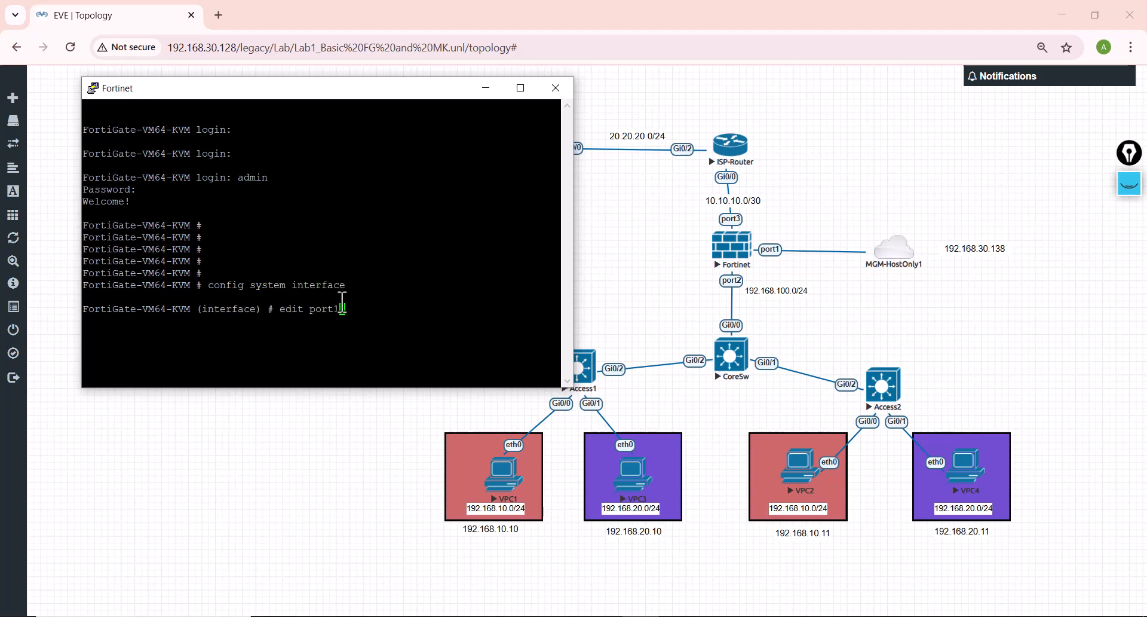
type("edit port1")
key("Return")
type("show")
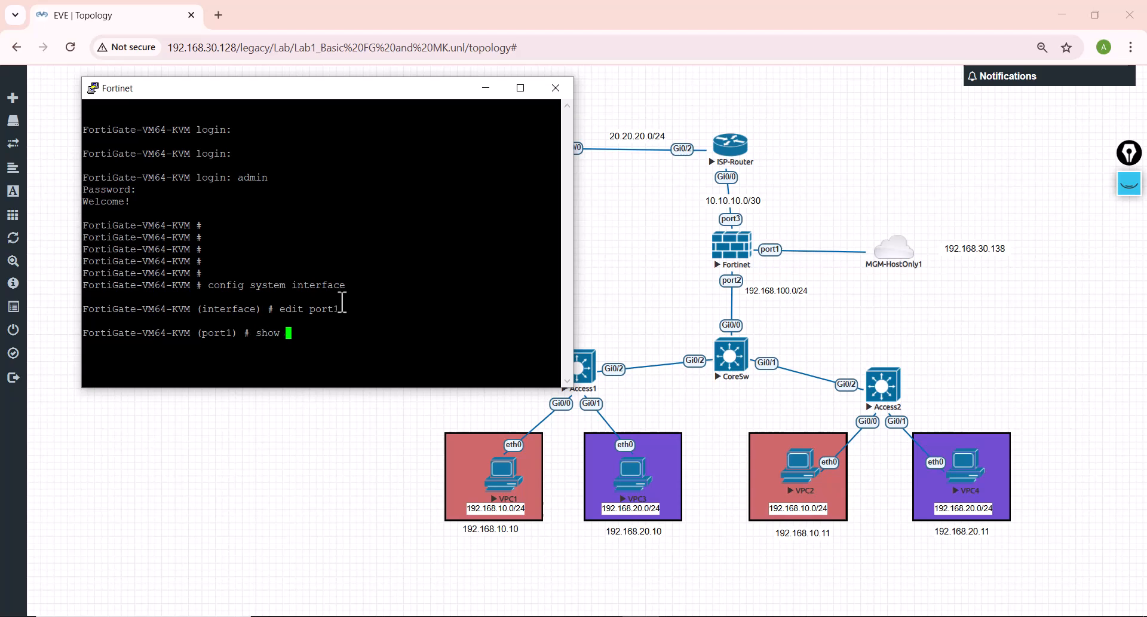
key("Return")
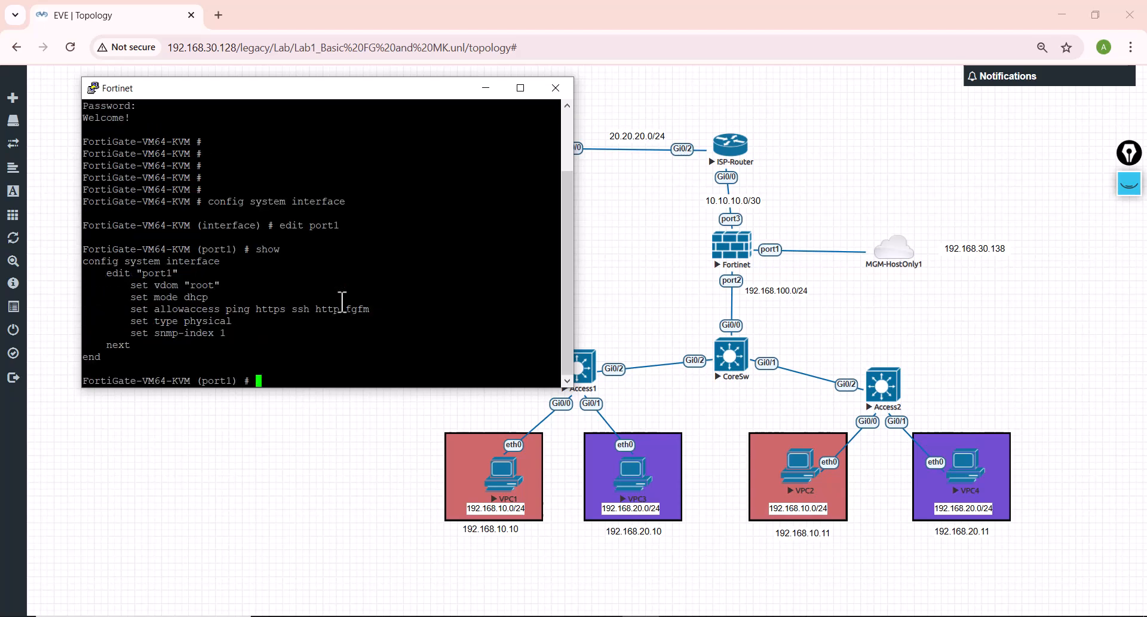
Step: Change the port1 addressing mode from DHCP with the command set mode static
double_click(196, 297)
left_click(272, 375)
type("set ")
type("mode ")
type("statuc")
type("c")
key("Return")
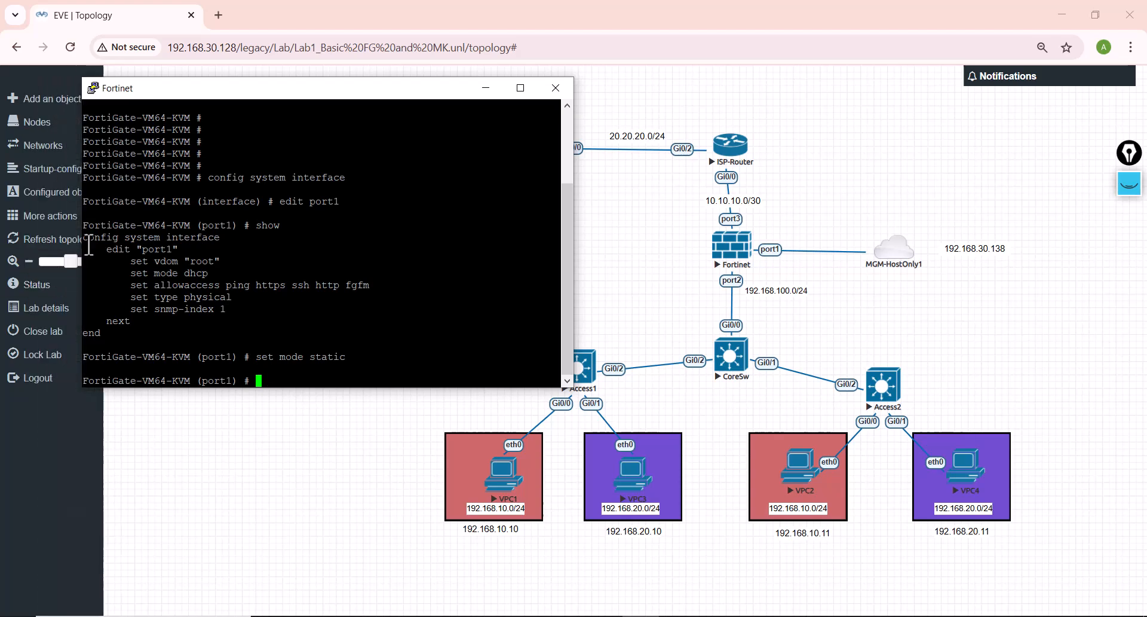
Step: Review the allowaccess services of port1 and display the syntax help for set ip
left_click_drag(132, 289, 357, 292)
left_click(231, 288)
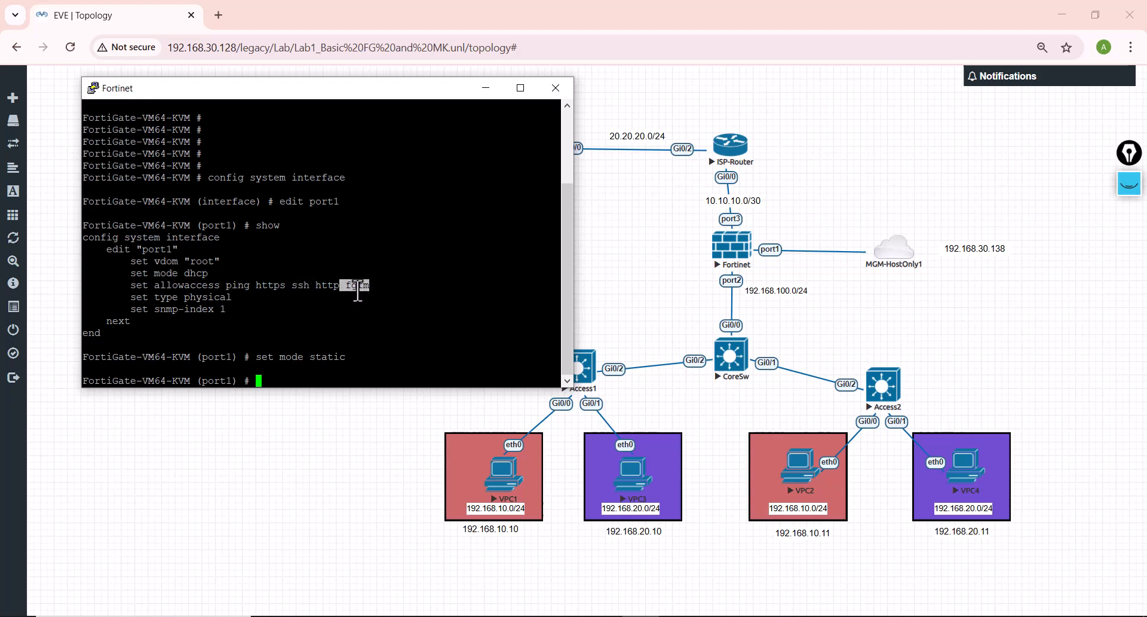
left_click(284, 373)
double_click(273, 381)
left_click(274, 380)
key("BackSpace")
key("question")
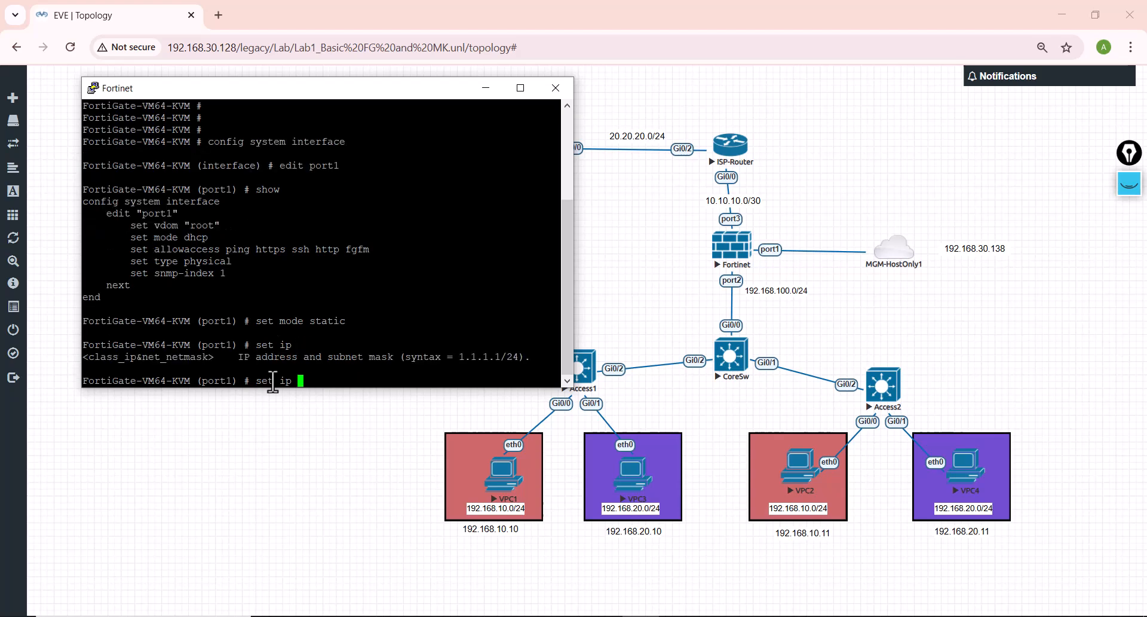
Step: Set the port1 IP address to 192.168.38.138/24 and leave the interface configuration with end
type("192.168.")
type("38.138/24")
key("Return")
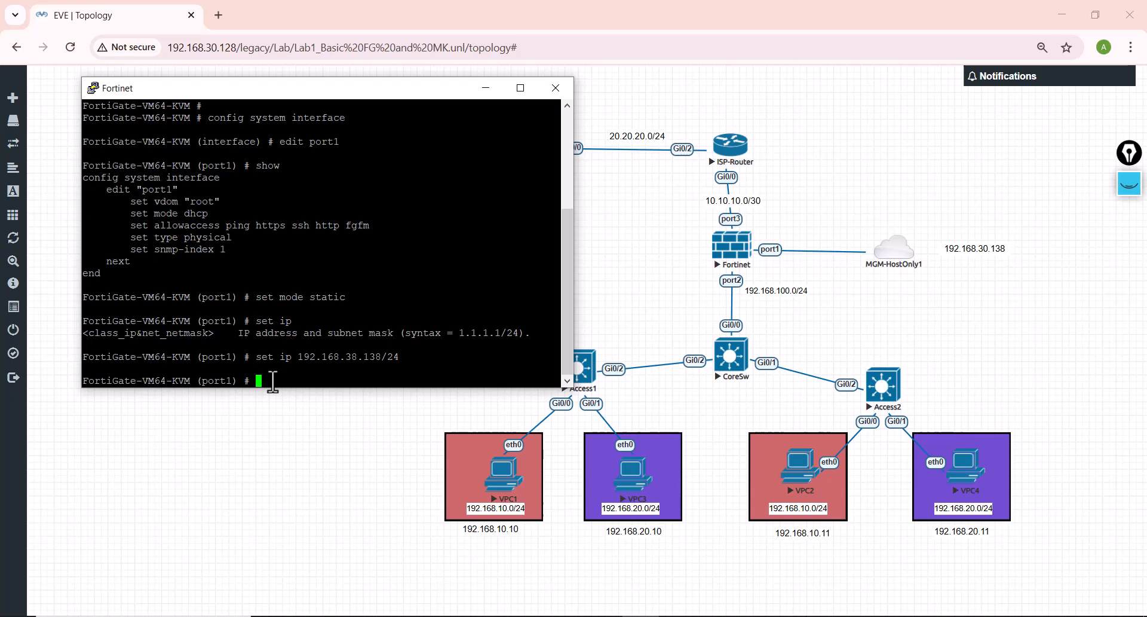
type("end")
key("Return")
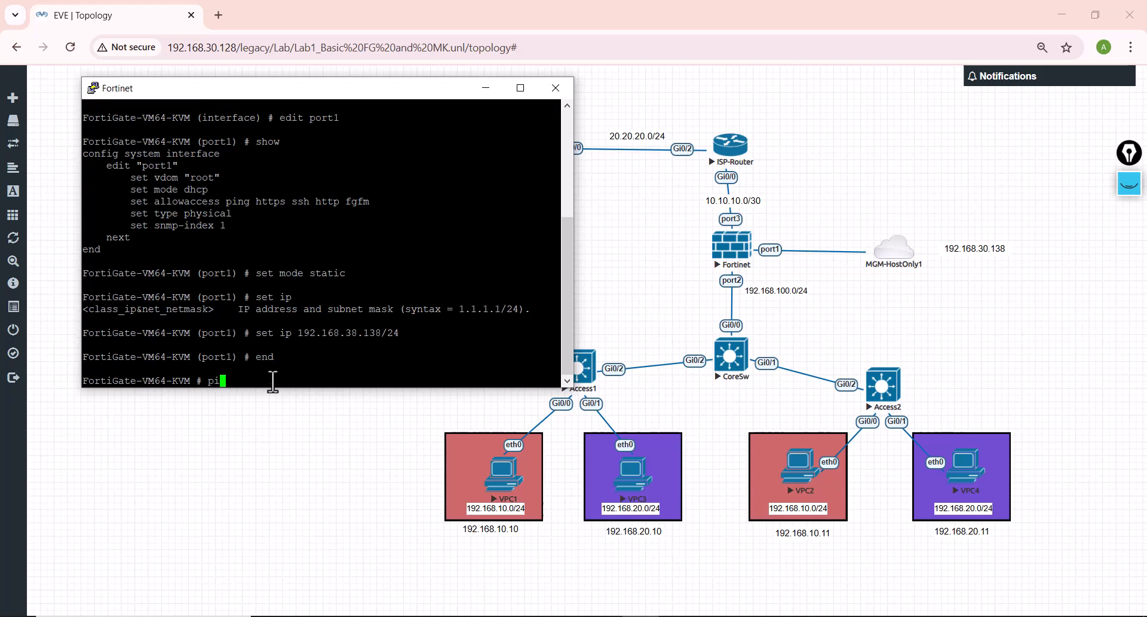
Step: Open a Windows command prompt and ping the firewall at 192.168.38.138
key("BackSpace")
key("BackSpace")
key("super+r")
type("cmd")
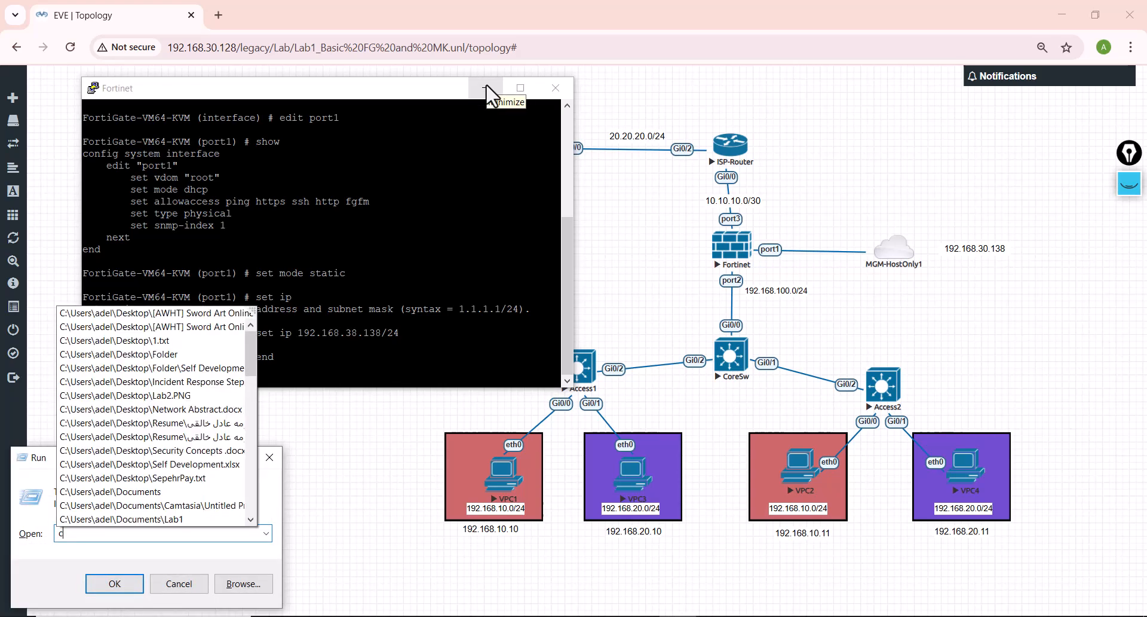
key("Return")
type("ping")
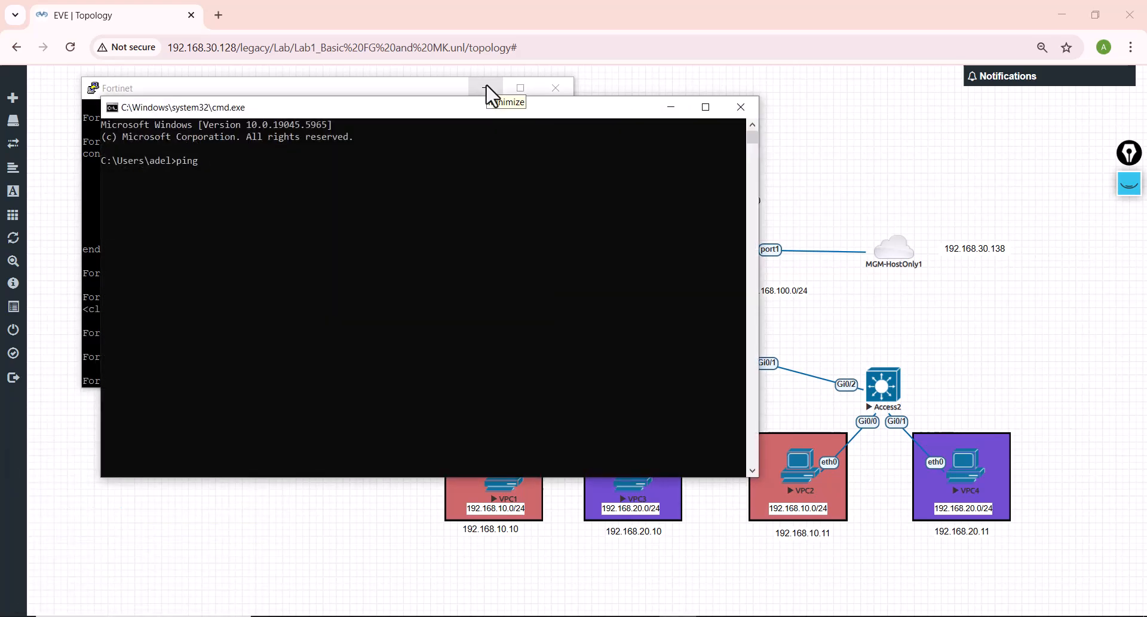
type(" 192.168.38.138")
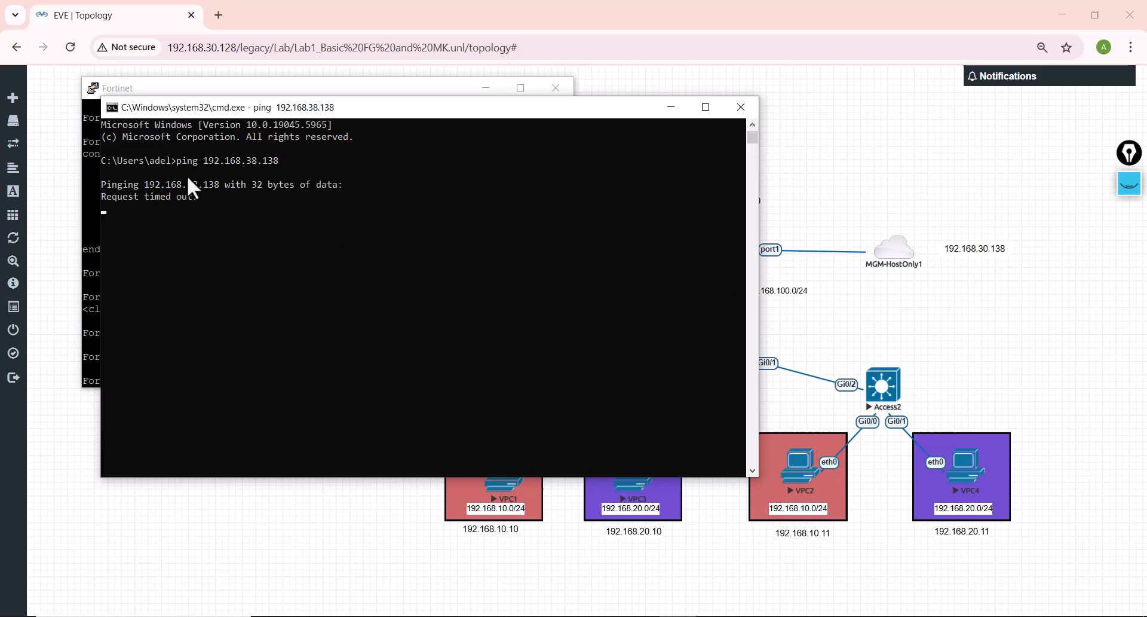
Step: Return to the Fortinet console and enter interface configuration mode with config system interface
left_click_drag(276, 110, 672, 117)
left_click(268, 313)
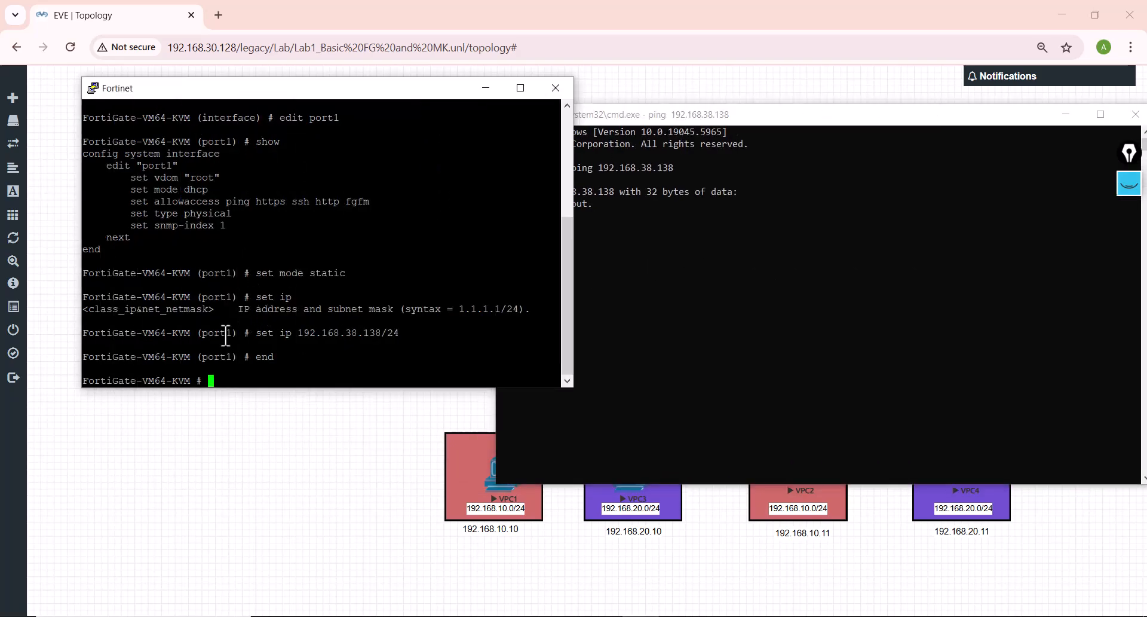
type("end")
key("Up")
key("Up")
key("Up")
key("Up")
key("Up")
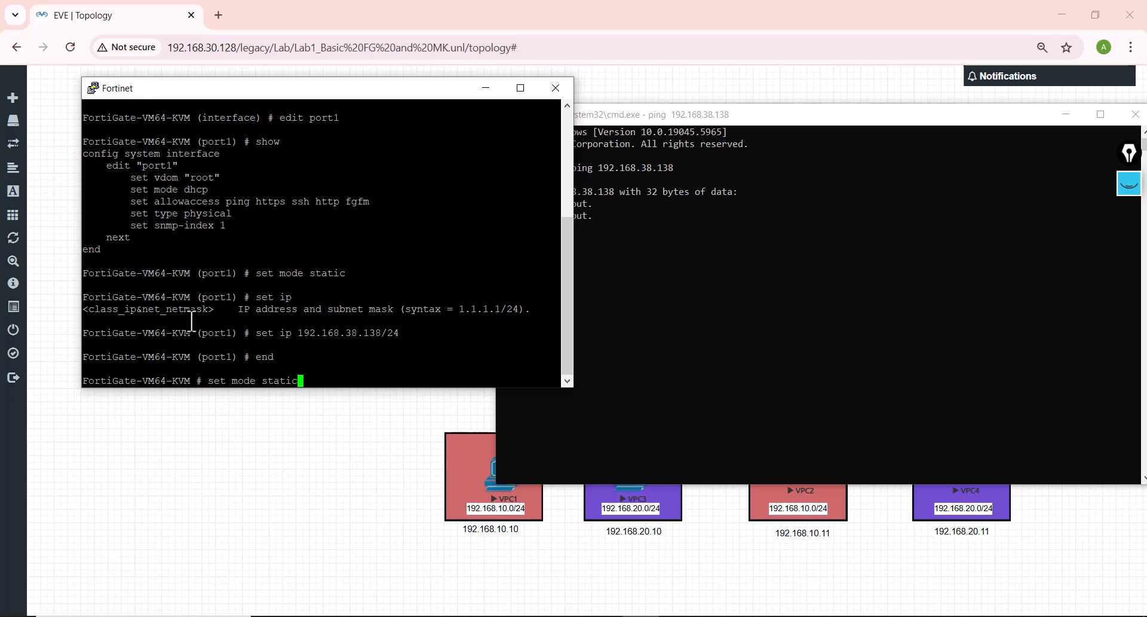
key("Up")
key("Up")
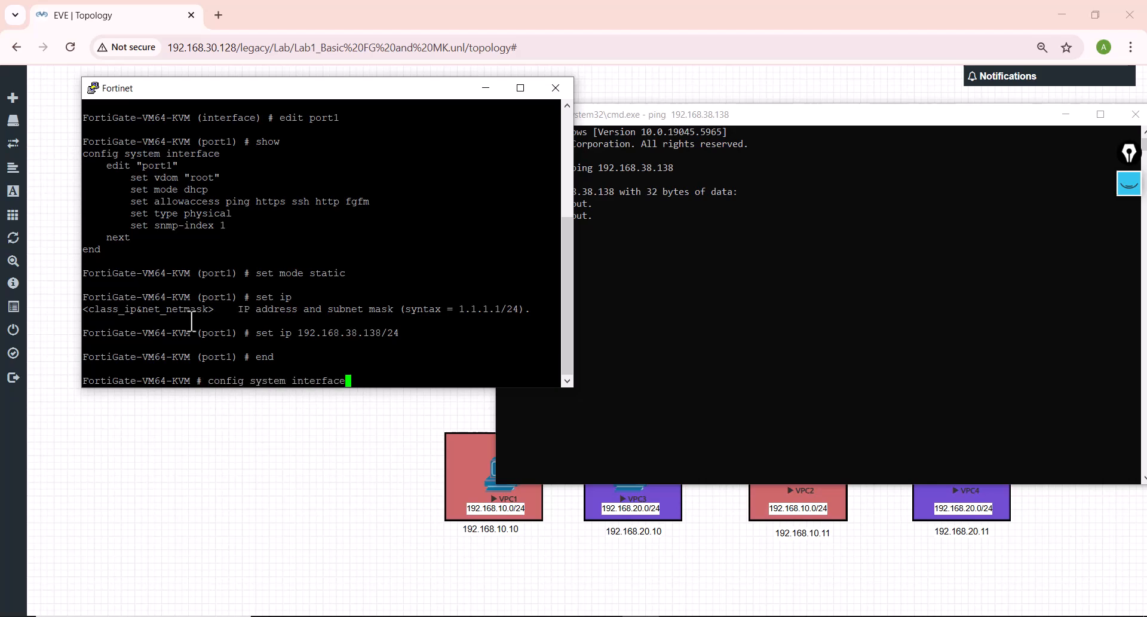
key("Return")
Step: Open the first firewall port for configuration with the command edit port1
key("Up")
key("Up")
key("Up")
key("Up")
key("Up")
key("Up")
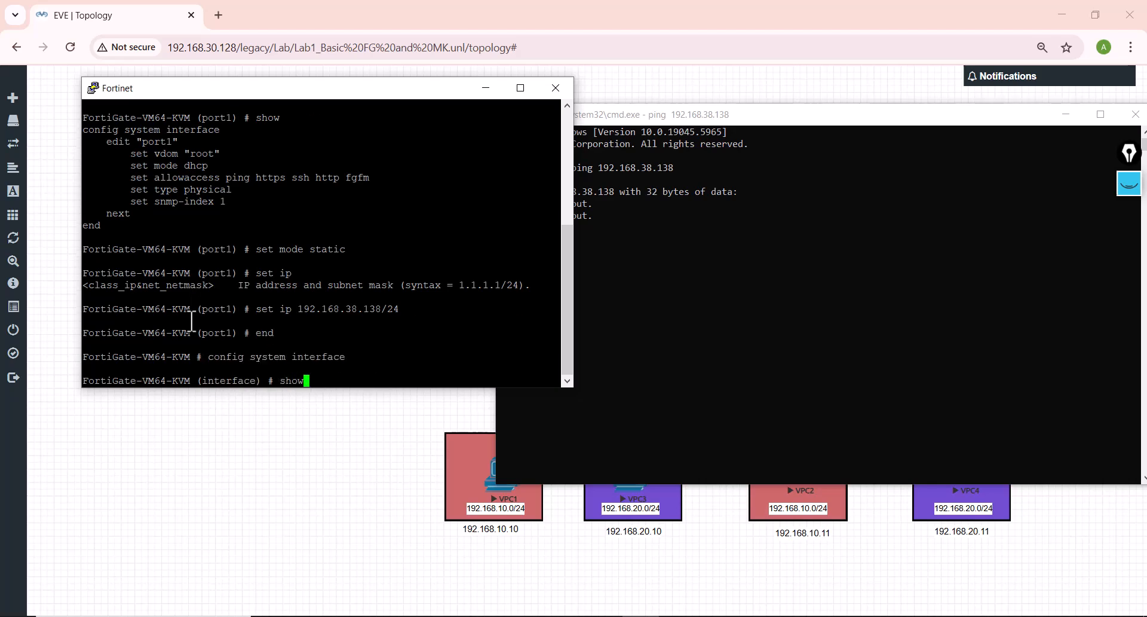
key("Up")
Step: Correct the port1 IP address to 192.168.30.138/24 with the set ip command
key("Up")
key("Down")
key("Return")
key("Up")
key("Up")
key("Up")
key("Up")
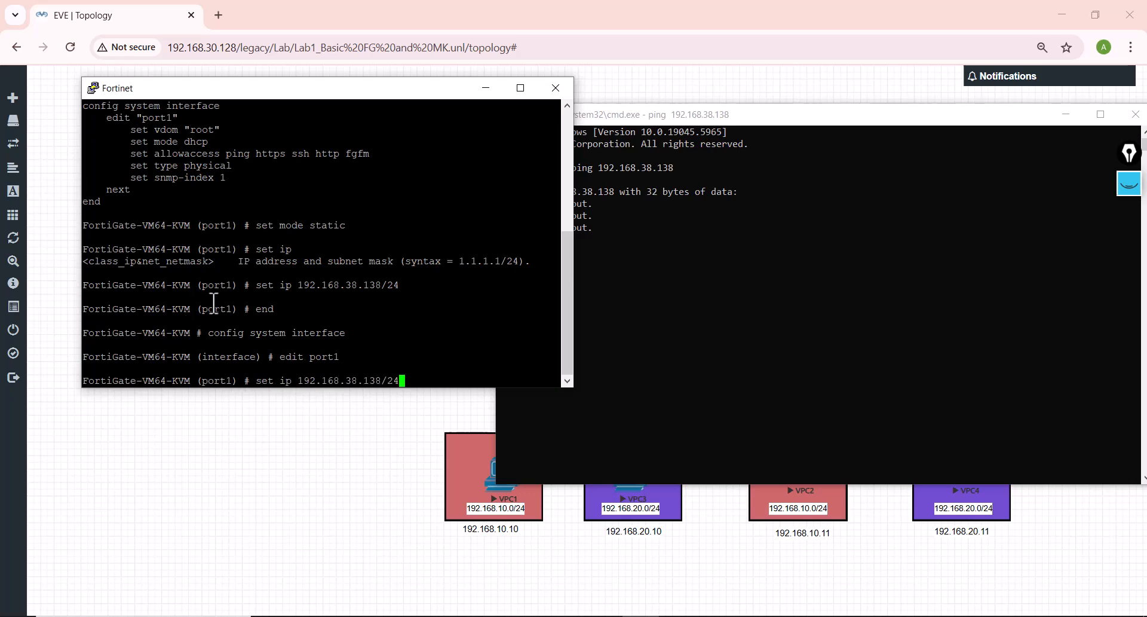
key("Left")
key("Left")
key("BackSpace")
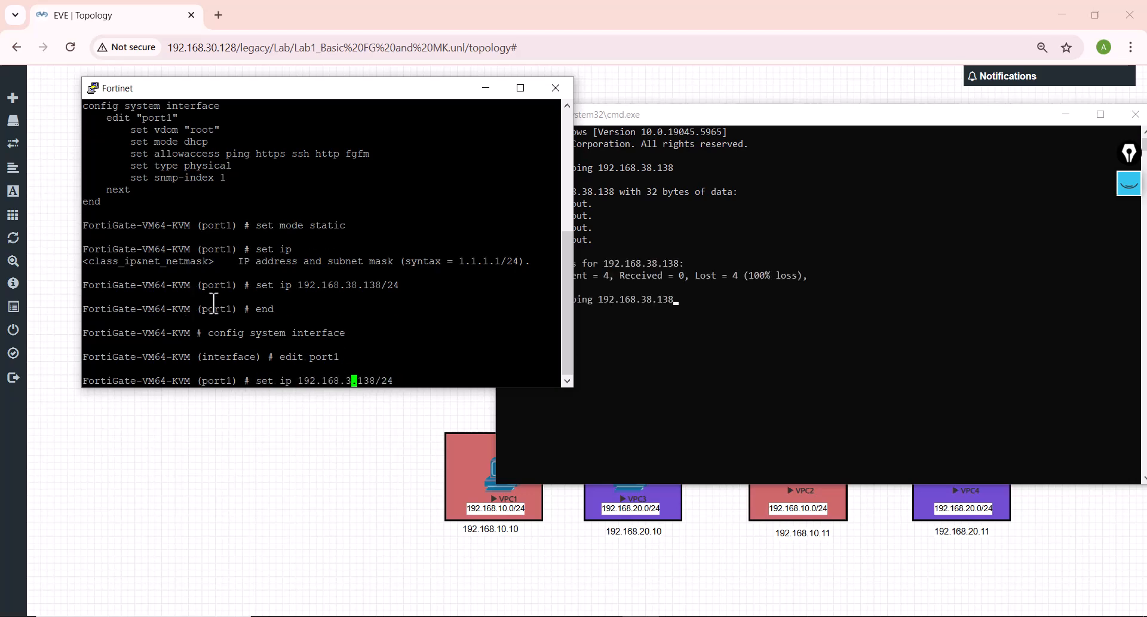
type("0")
key("Return")
Step: Leave the port1 interface configuration in the Fortinet console with the command end
left_click(657, 324)
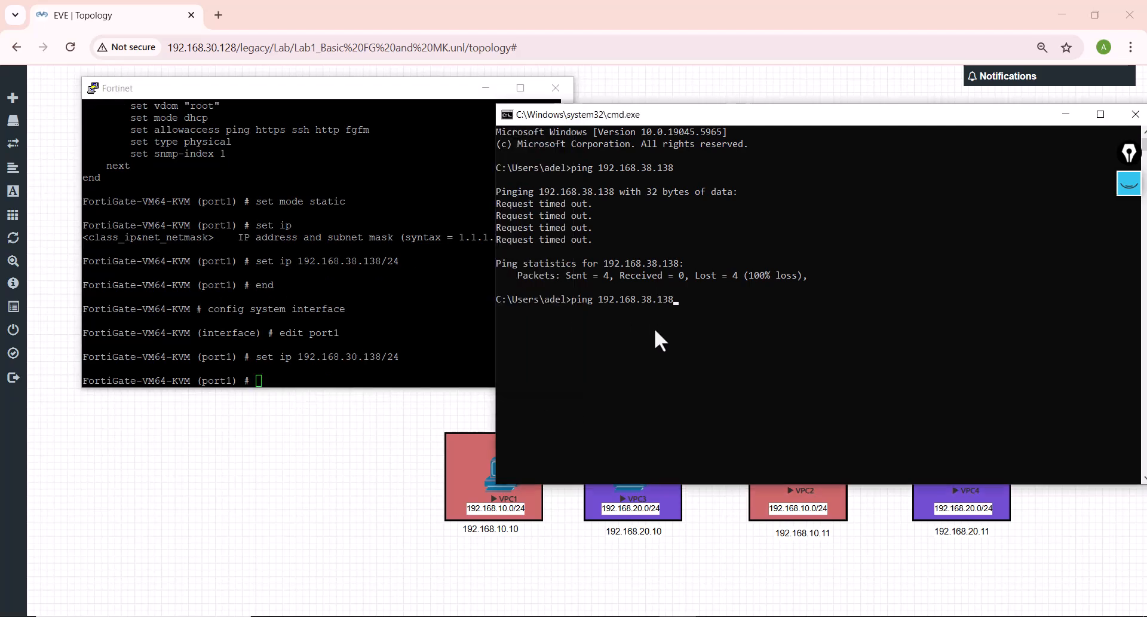
key("Left")
left_click(311, 308)
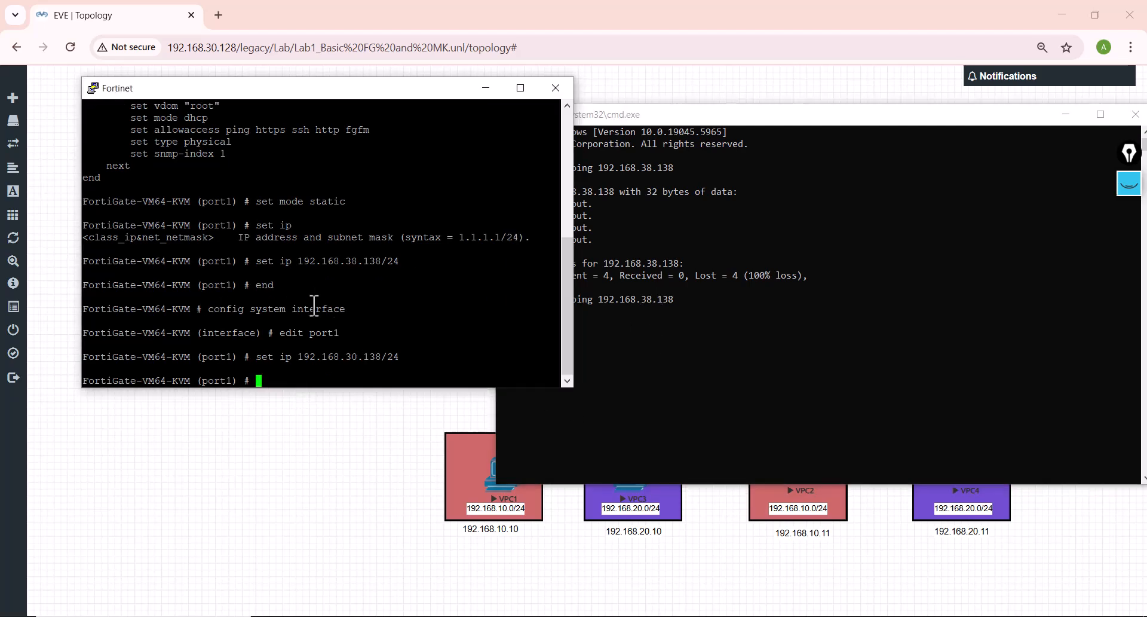
type("end")
key("Return")
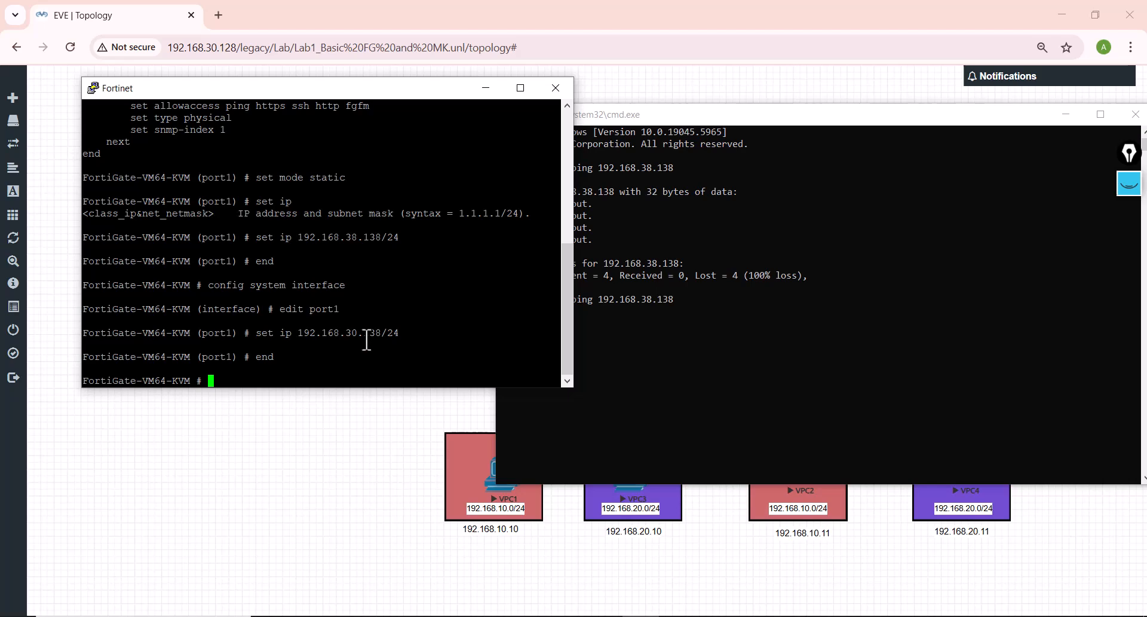
Step: Ping the firewall at 192.168.30.138 from the Windows command prompt
left_click(618, 339)
key("BackSpace")
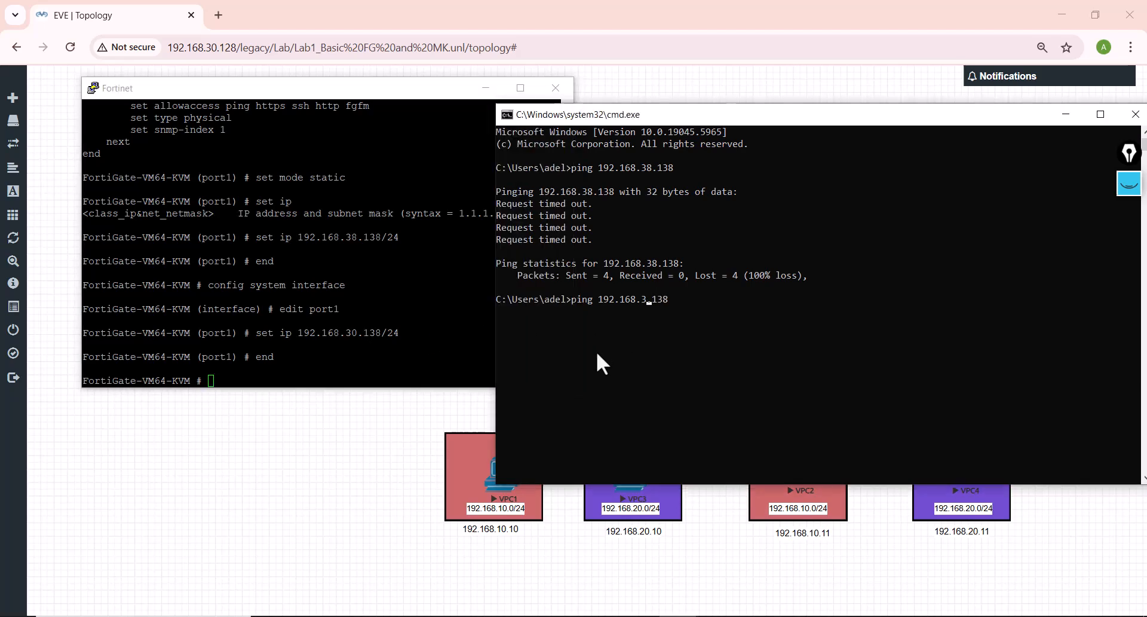
type("0")
key("Return")
Step: Close the Fortinet PuTTY session and the Windows command prompt
left_click(297, 312)
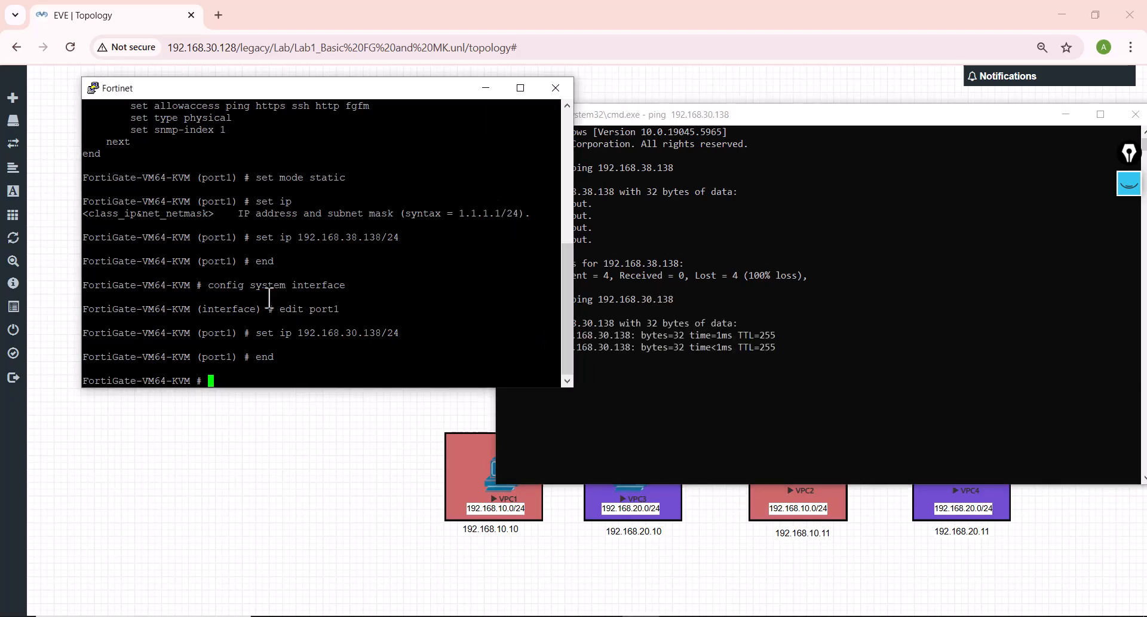
left_click(556, 87)
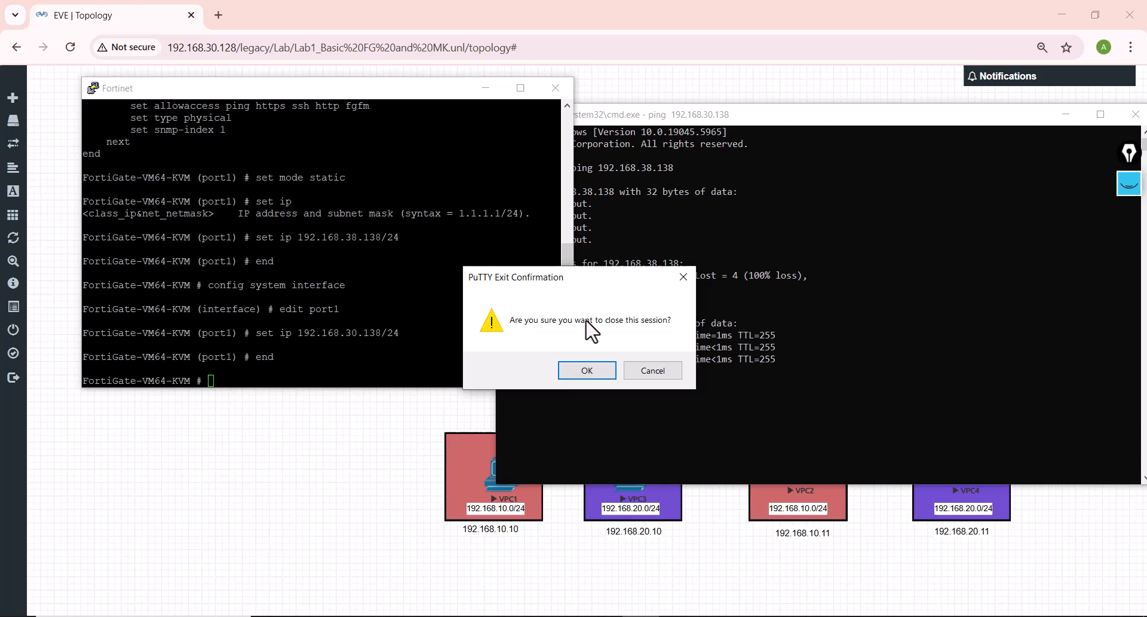
left_click(587, 370)
left_click_drag(749, 118, 564, 111)
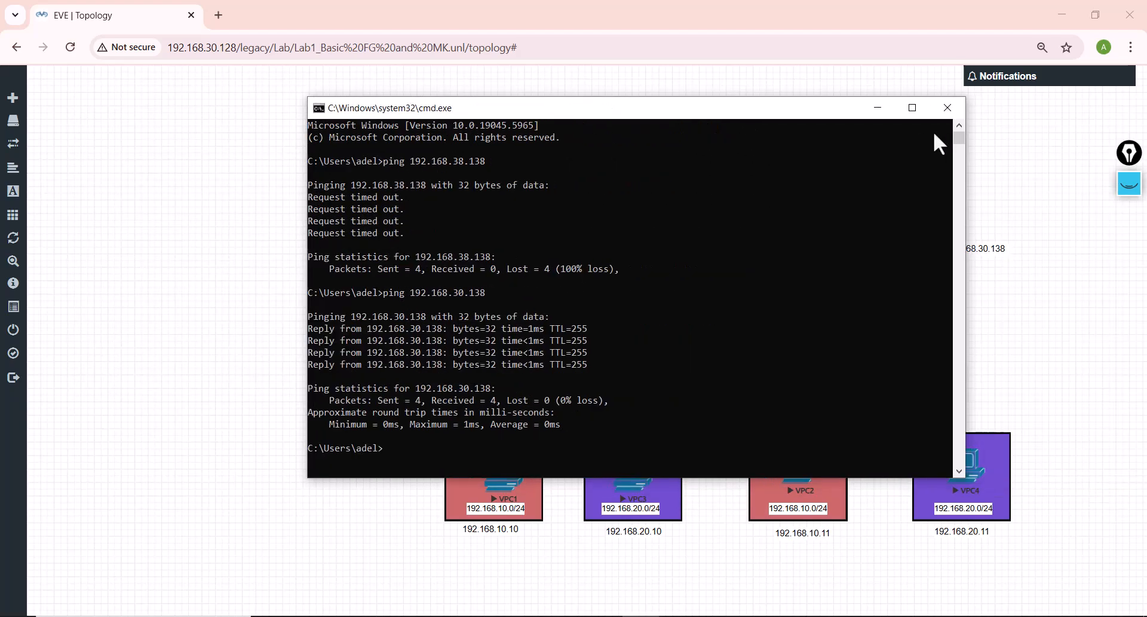
left_click(944, 112)
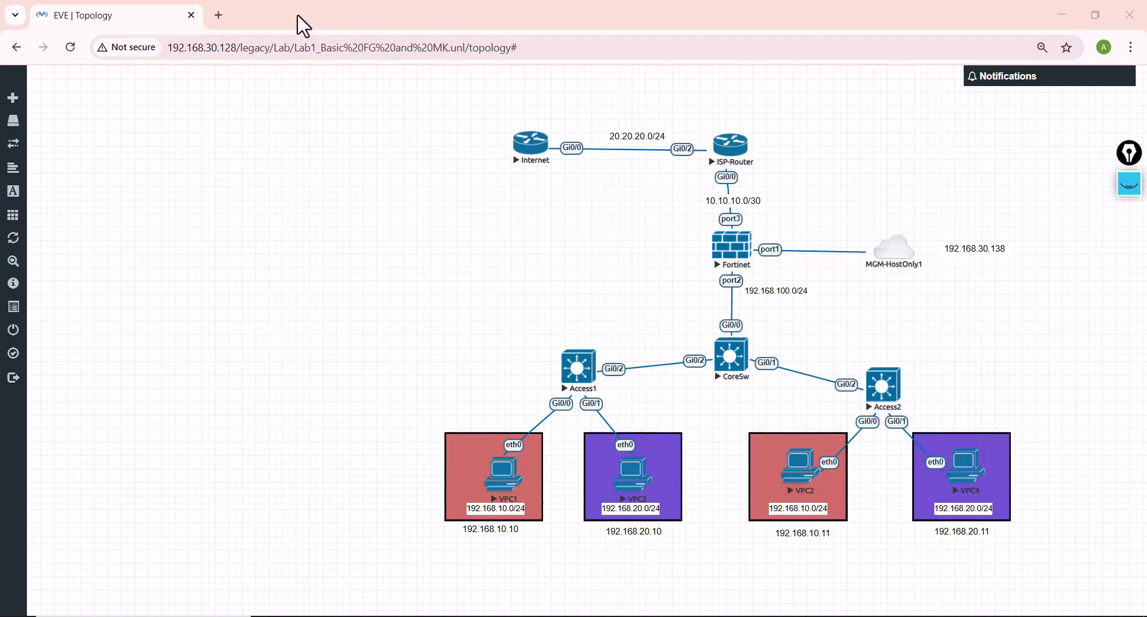
Step: Open the firewall's web login page at 192.168.30.138 in a new browser tab
left_click(217, 15)
type("192.168.")
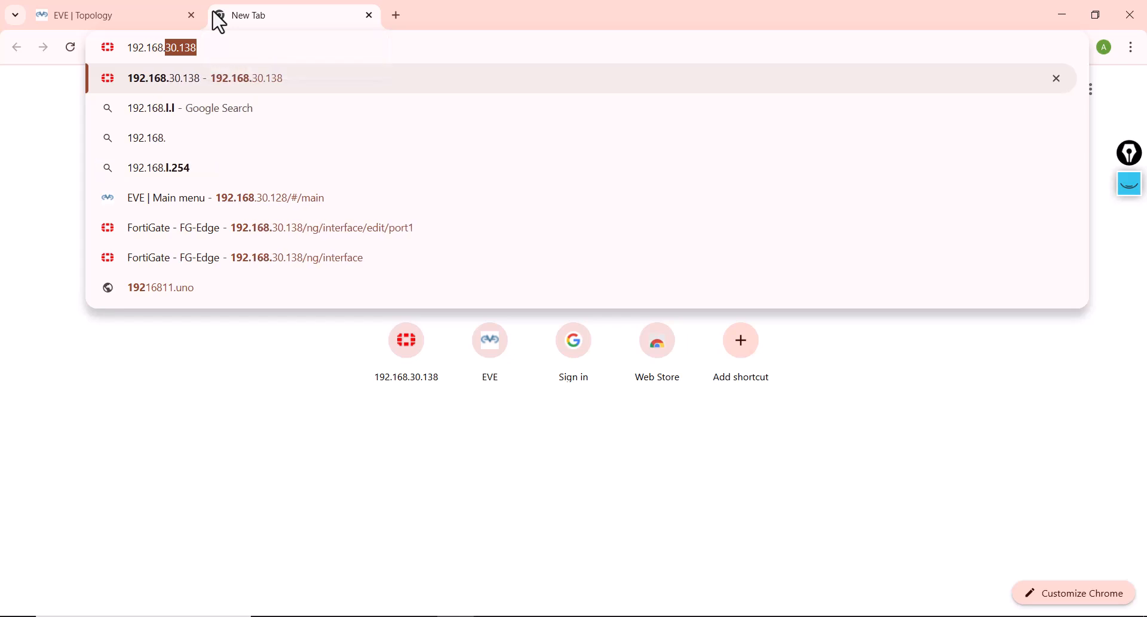
key("Return")
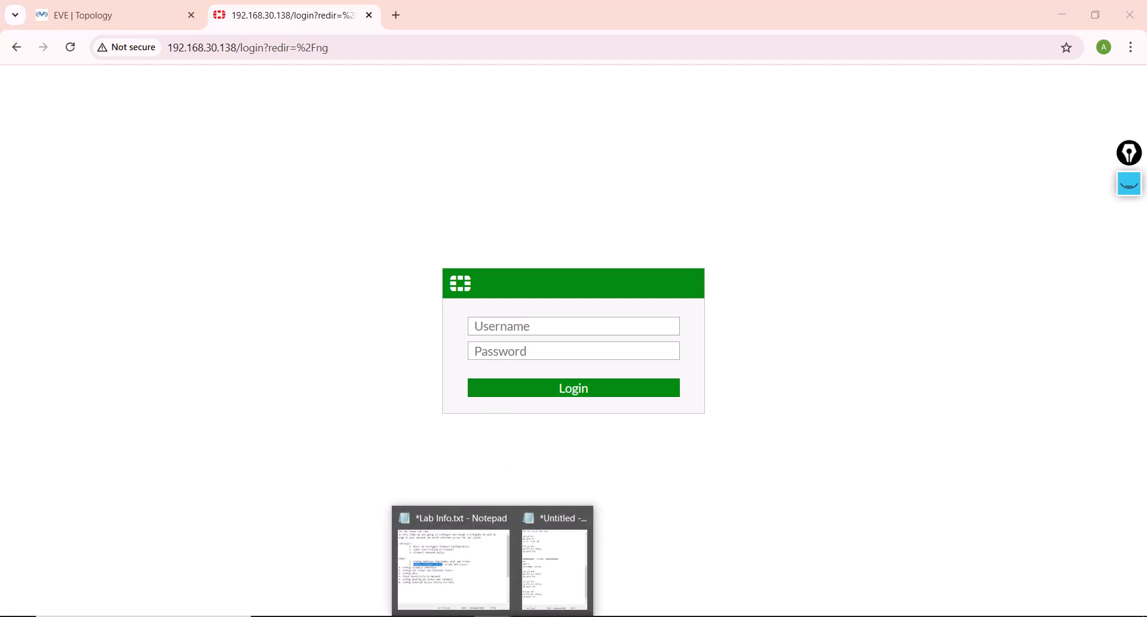
Step: Switch to Lab Info.txt in Notepad and indent step 3, Config Firewall Interface, to match the steps above it
left_click(495, 570)
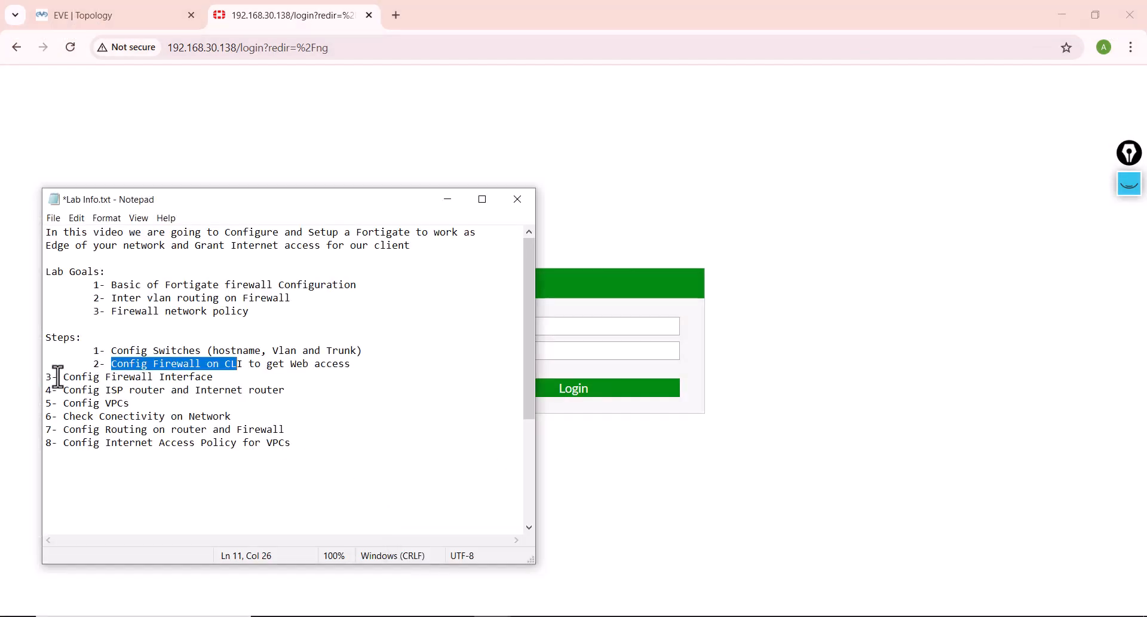
left_click_drag(62, 376, 202, 375)
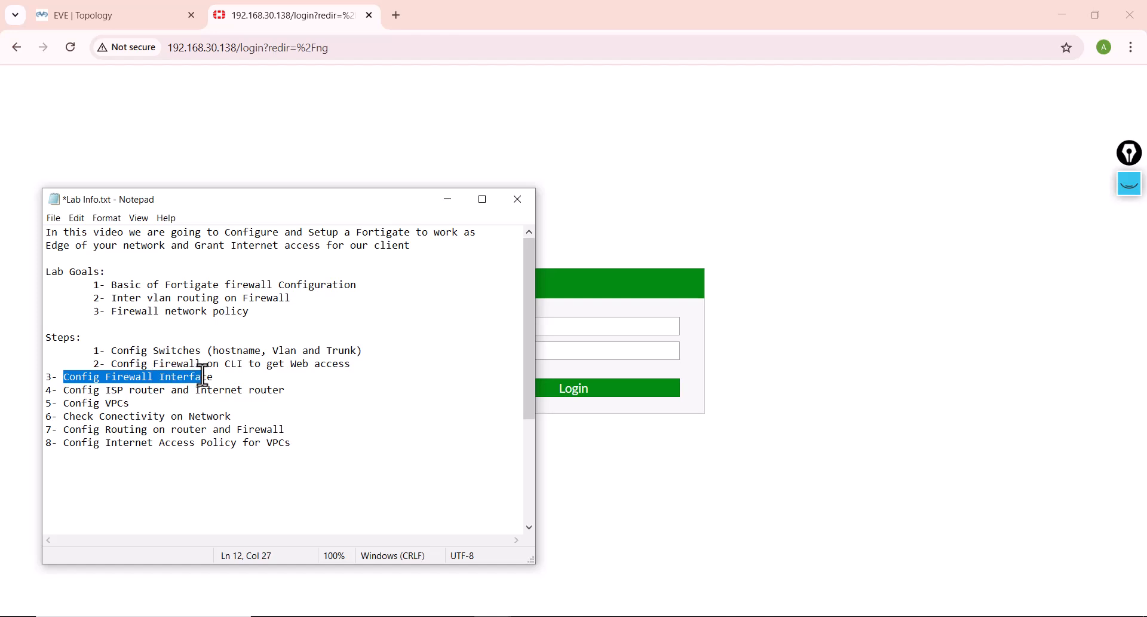
left_click(46, 376)
key("Tab")
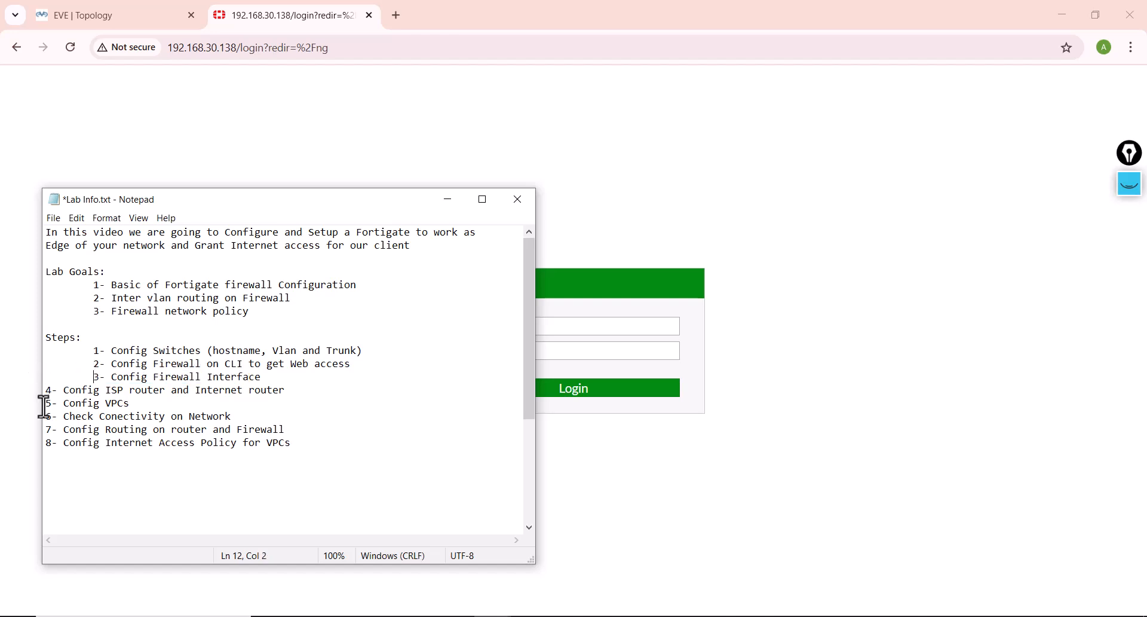
Step: Return to the browser and log in to the FortiGate as admin with the account password
left_click(677, 501)
left_click(550, 330)
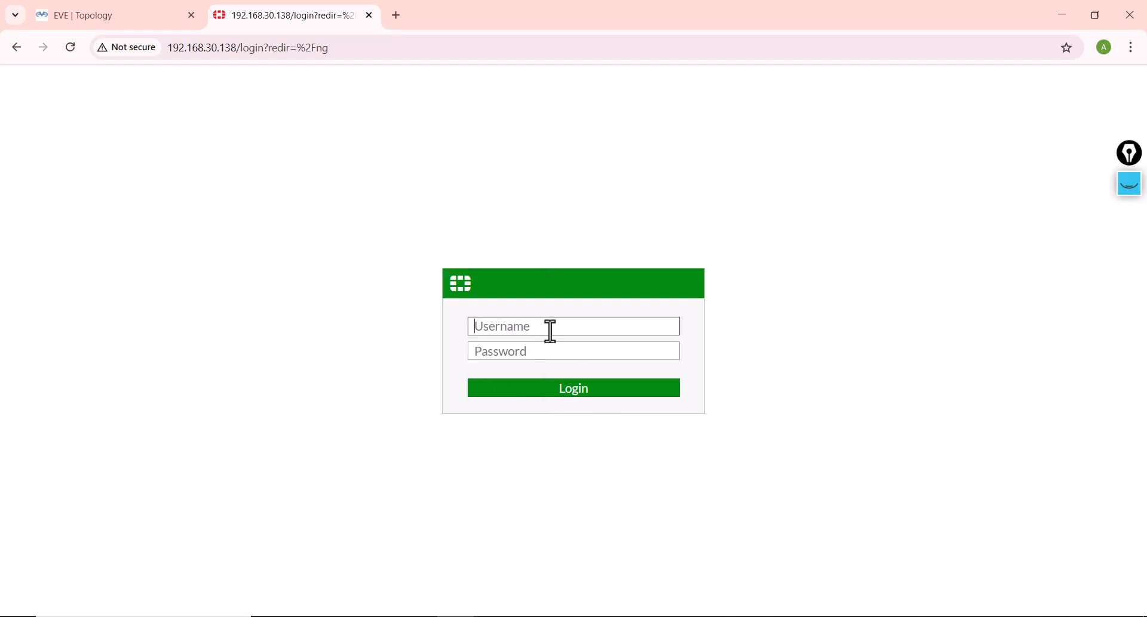
type("admin")
key("Tab")
type("*********")
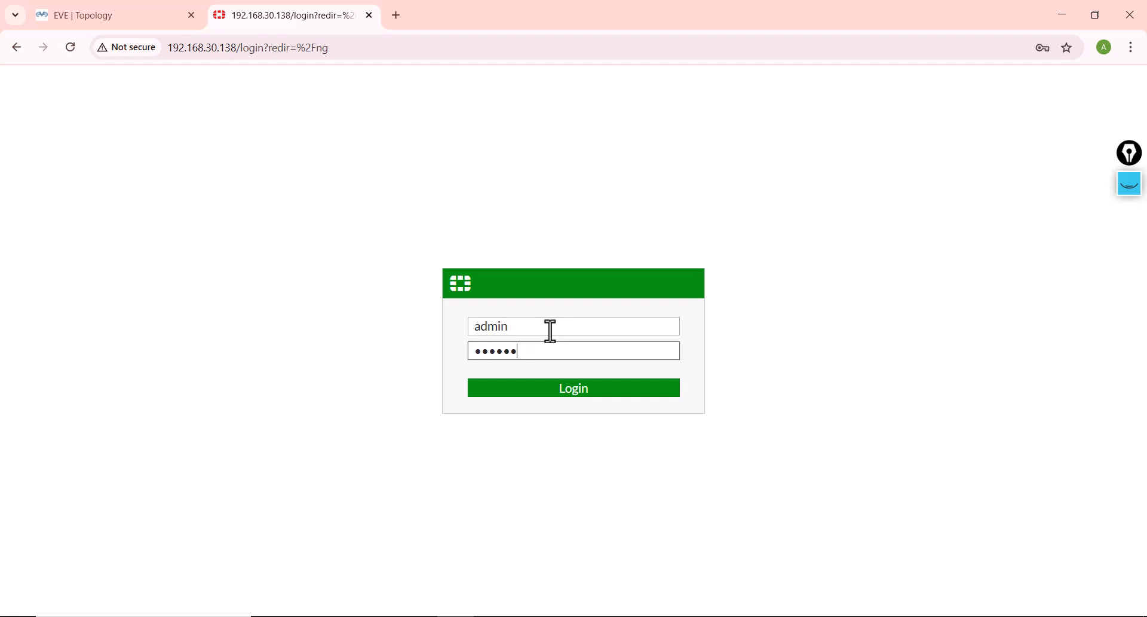
key("Return")
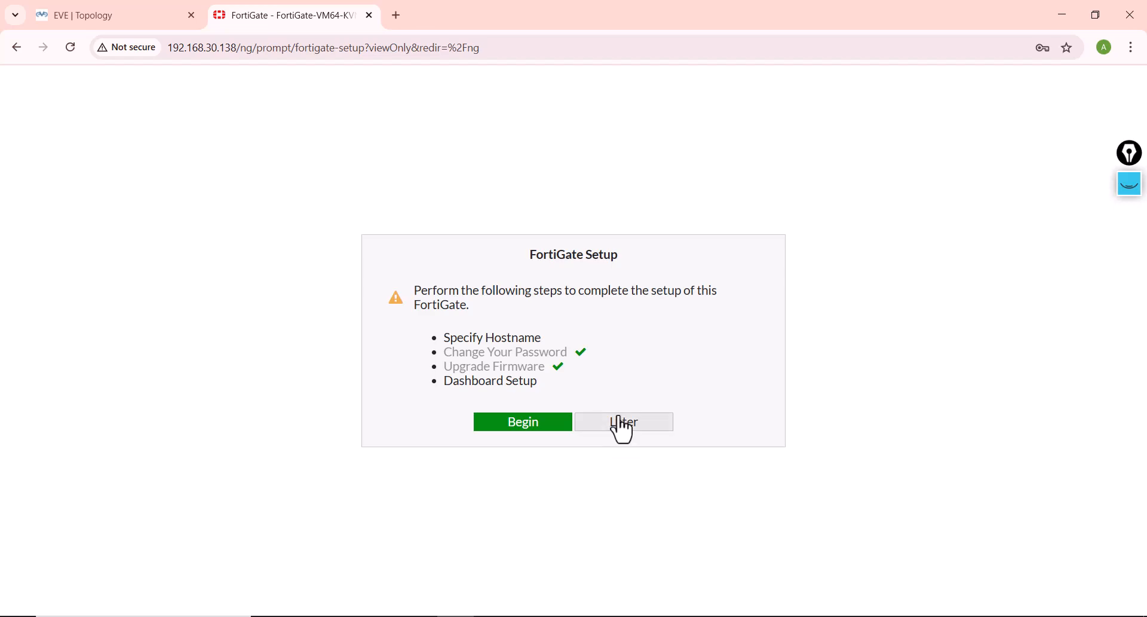
Step: Postpone the FortiGate setup and dismiss the FortiOS 6.4.1 introduction with Don't show again enabled
left_click(621, 425)
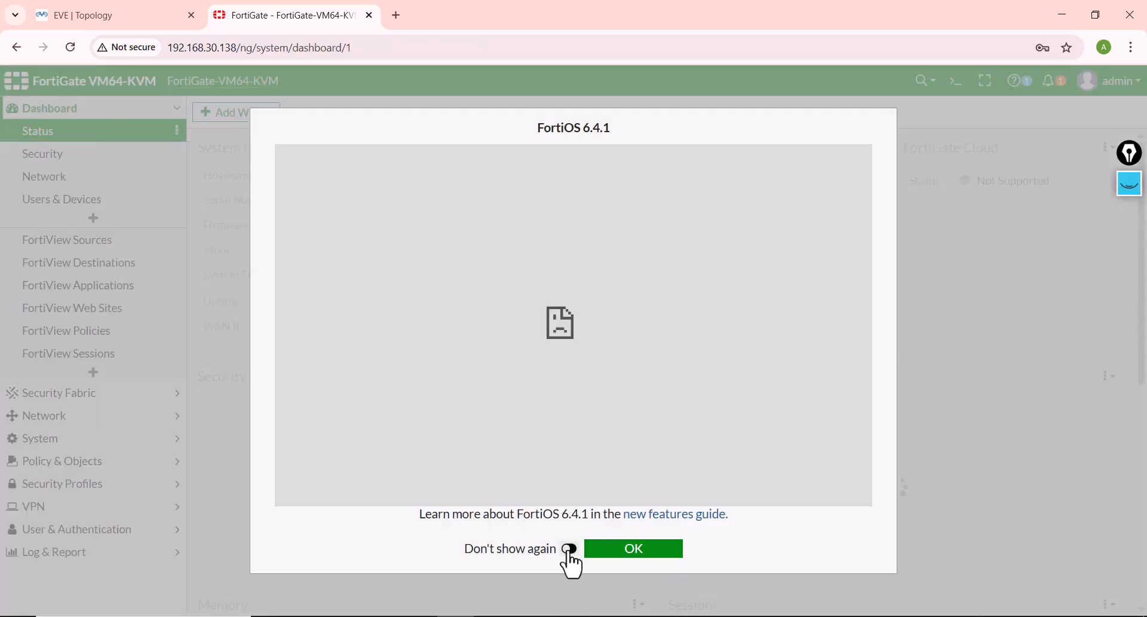
left_click(569, 549)
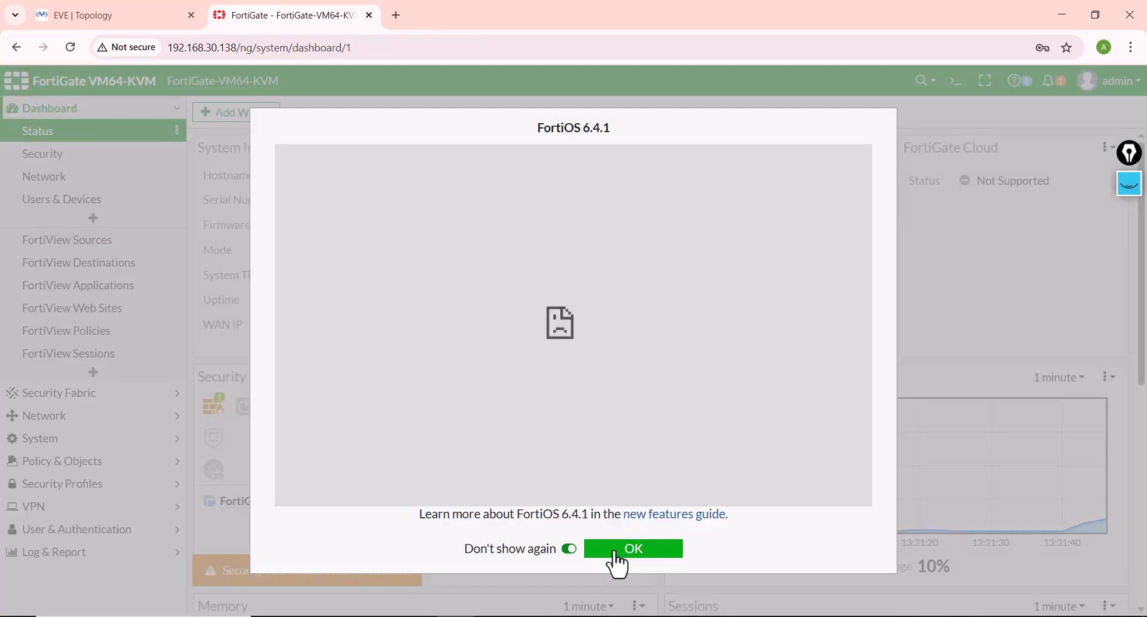
left_click(618, 549)
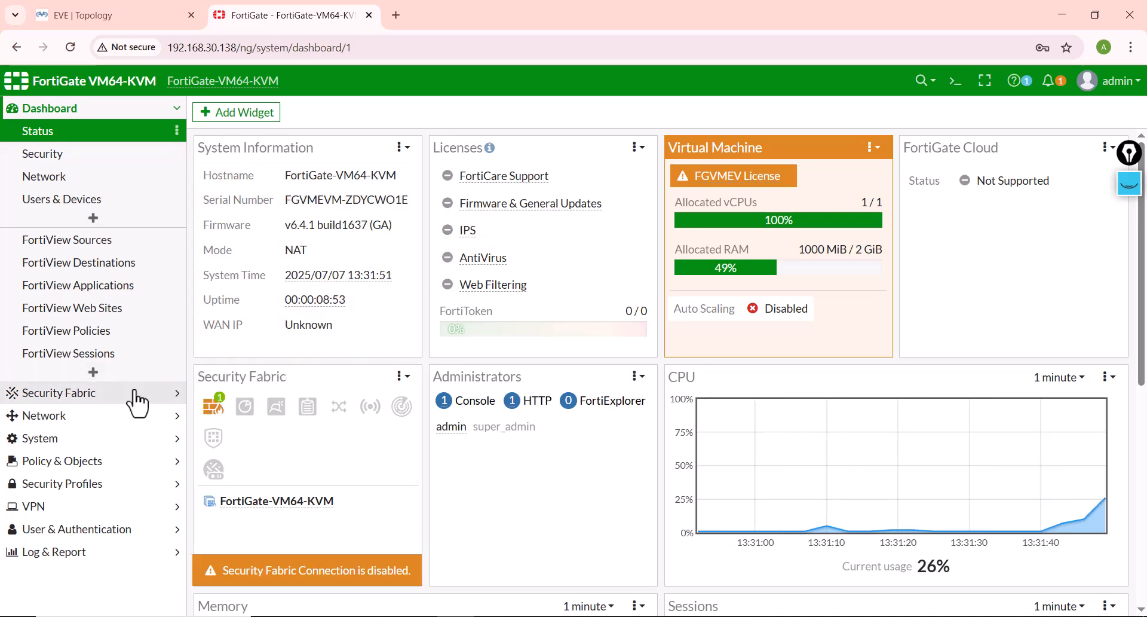
Step: Open the firewall's list of network interfaces
left_click(60, 416)
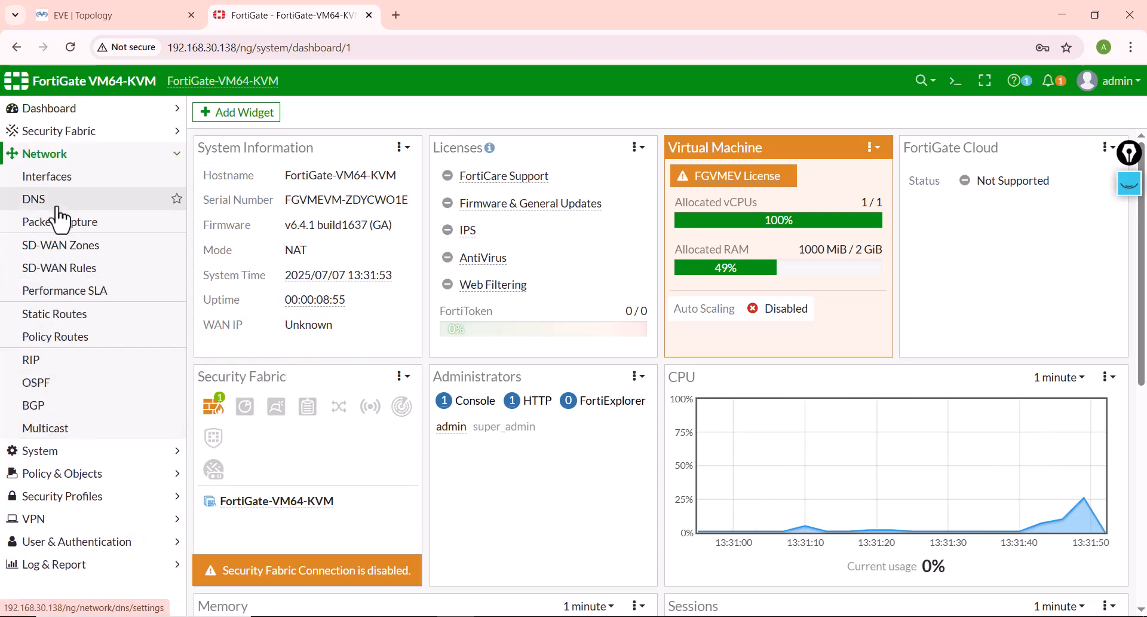
left_click(53, 178)
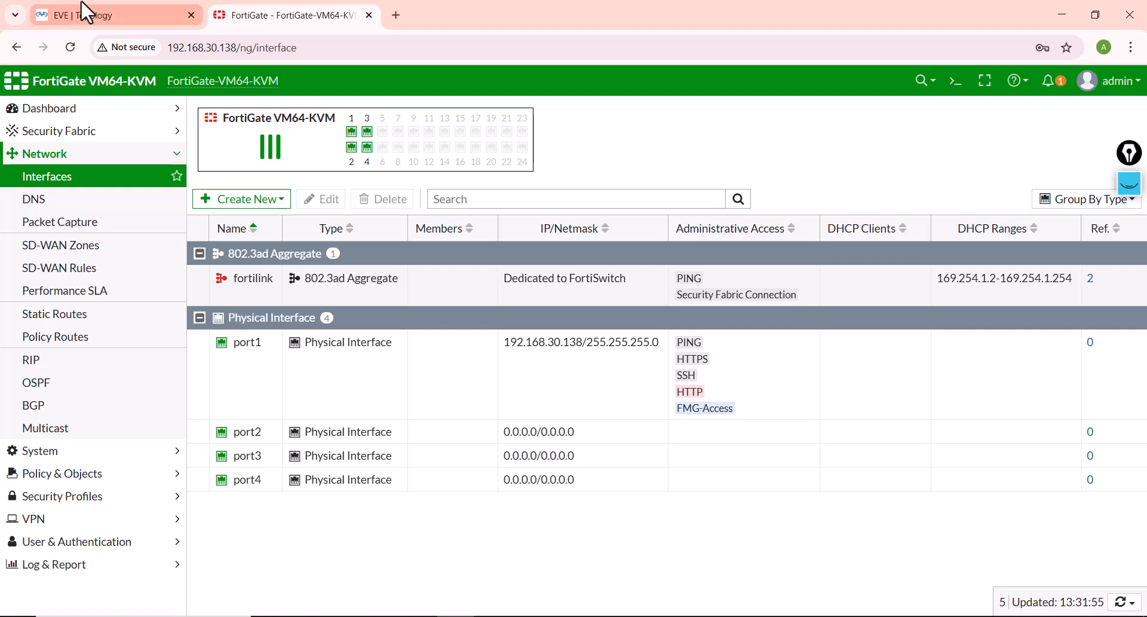
Step: In the EVE topology, move the 192.168.100.0/24 label slightly lower and shift ISP-Router into line above Fortinet
left_click(86, 12)
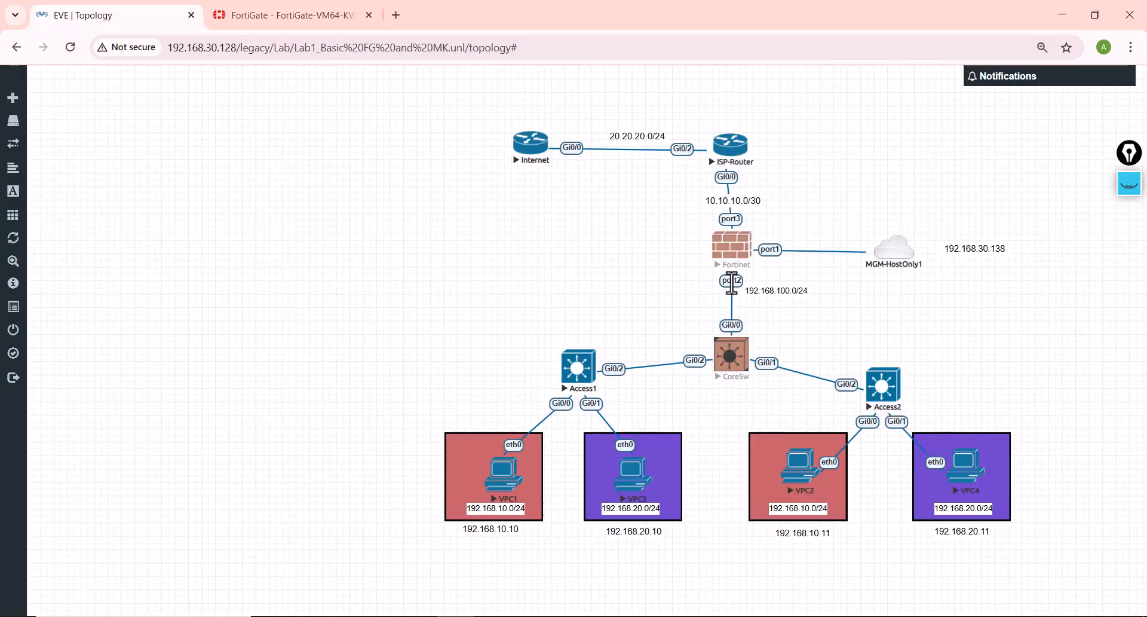
left_click_drag(778, 290, 773, 303)
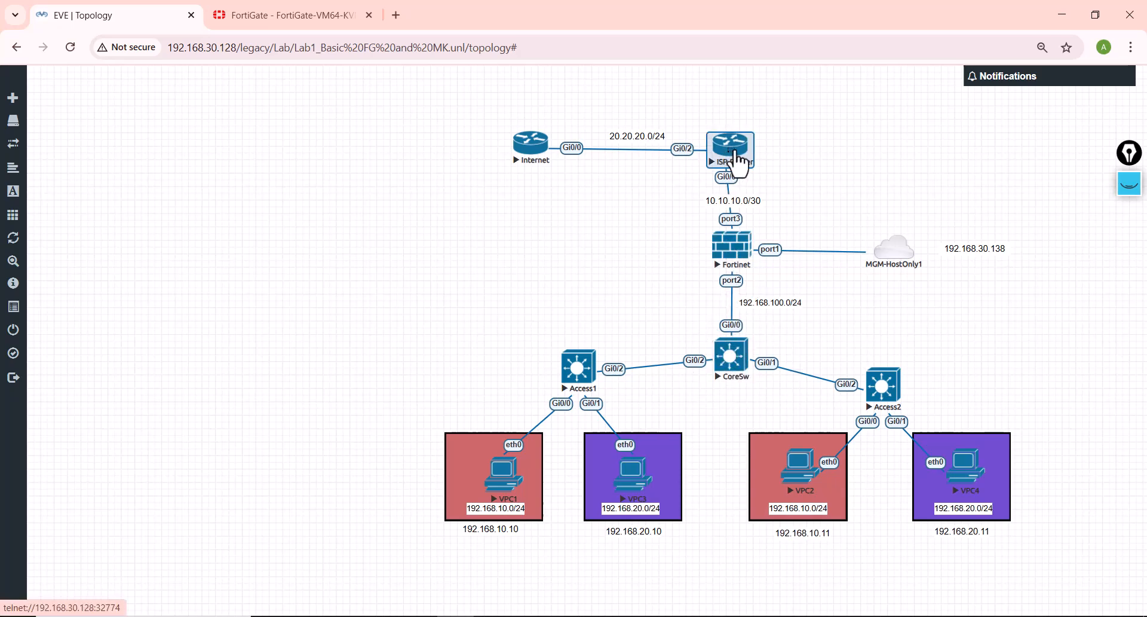
left_click_drag(739, 161, 746, 160)
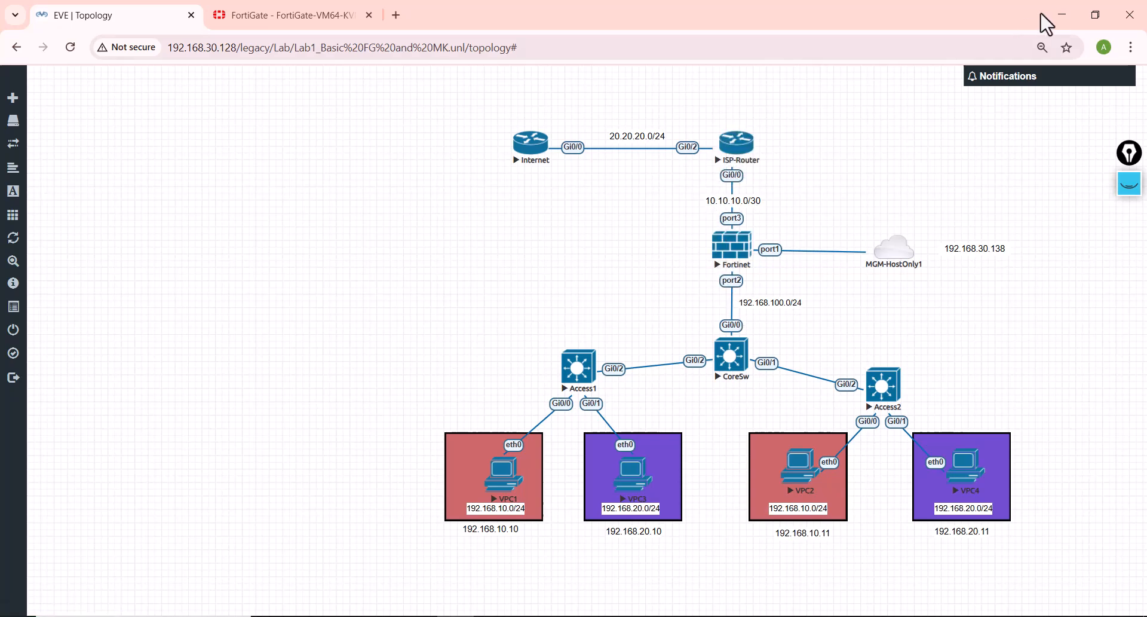
Step: Set the alias of port1 to MGM in the FortiGate web interface and save the interface settings
left_click(297, 10)
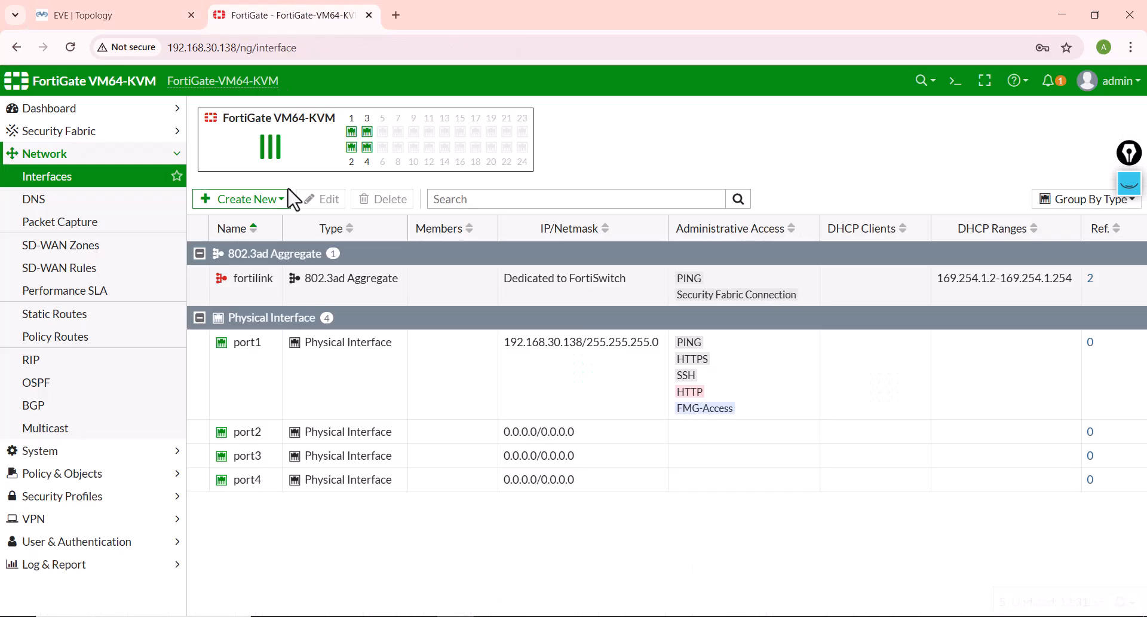
double_click(429, 385)
left_click(305, 164)
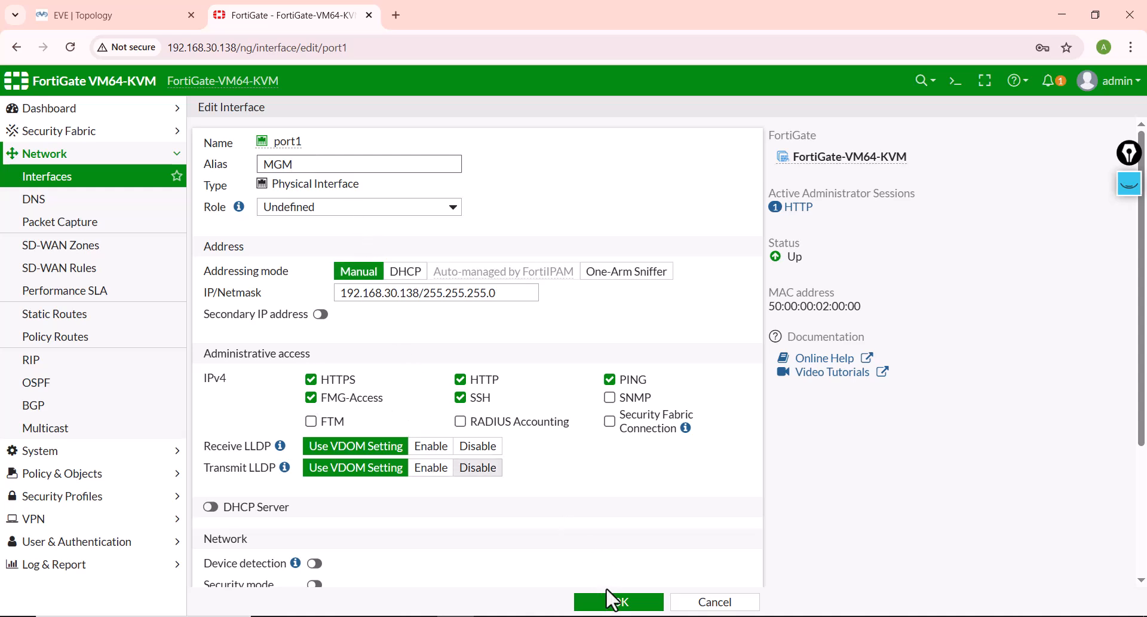
scroll(478, 470, "down", 3)
scroll(478, 457, "up", 3)
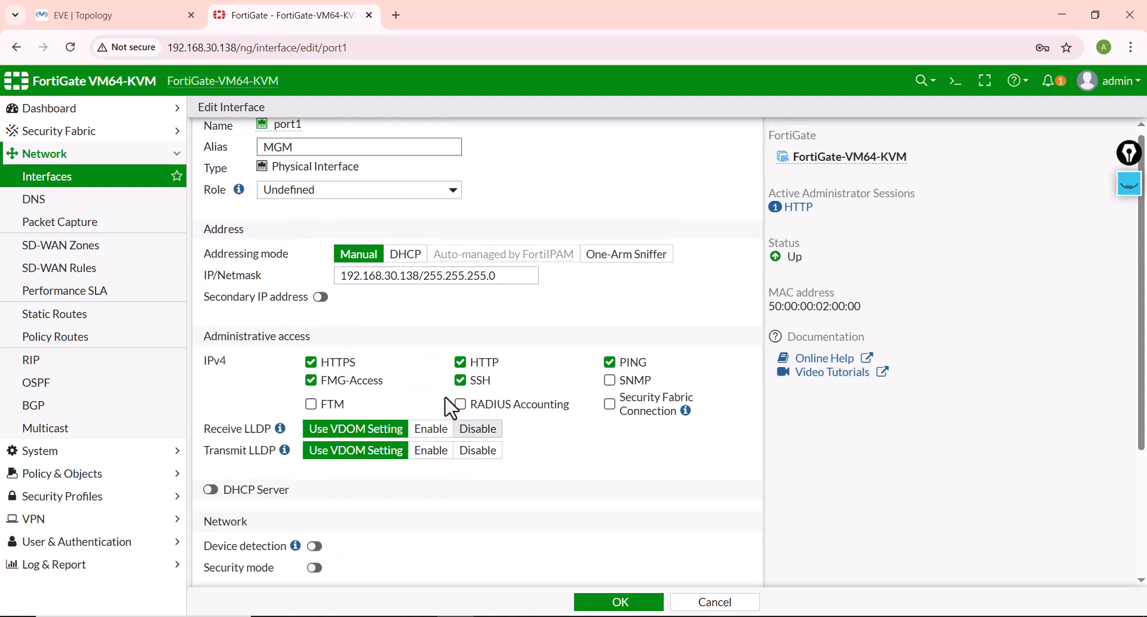
scroll(332, 311, "down", 3)
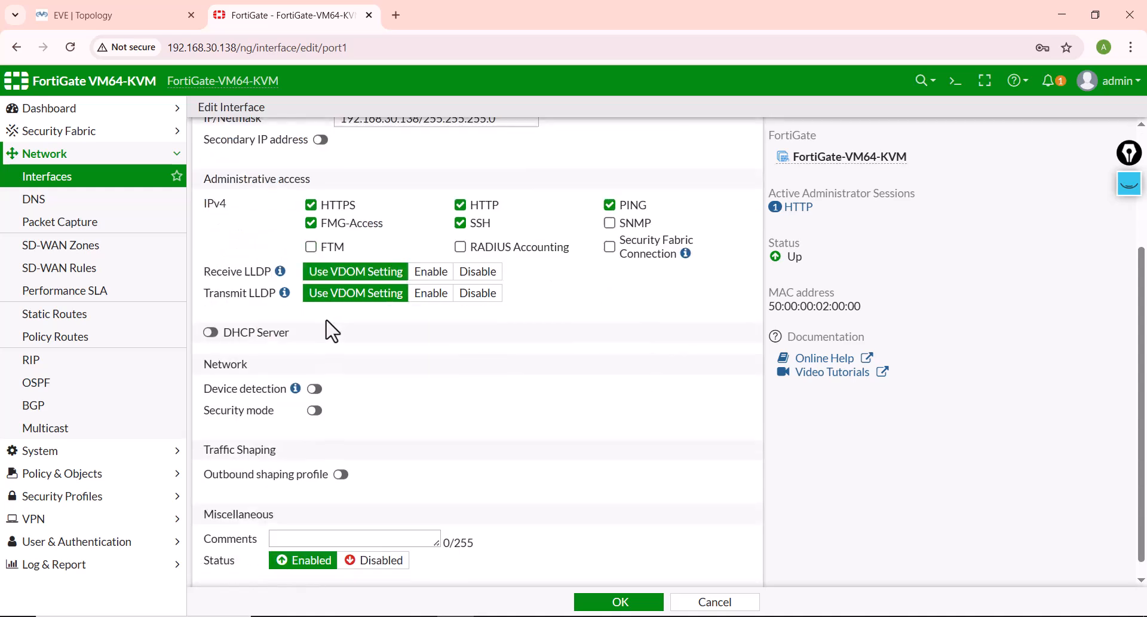
left_click(634, 604)
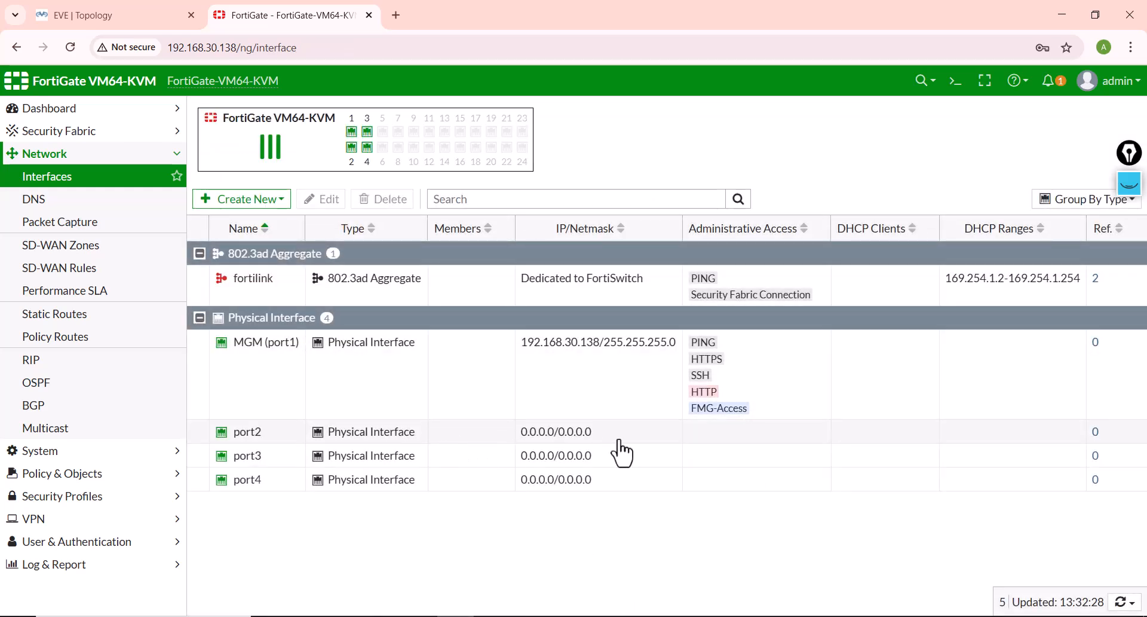
Step: Give port2 the alias Internal, allow PING administrative access on it, and save the interface
double_click(598, 435)
left_click(293, 162)
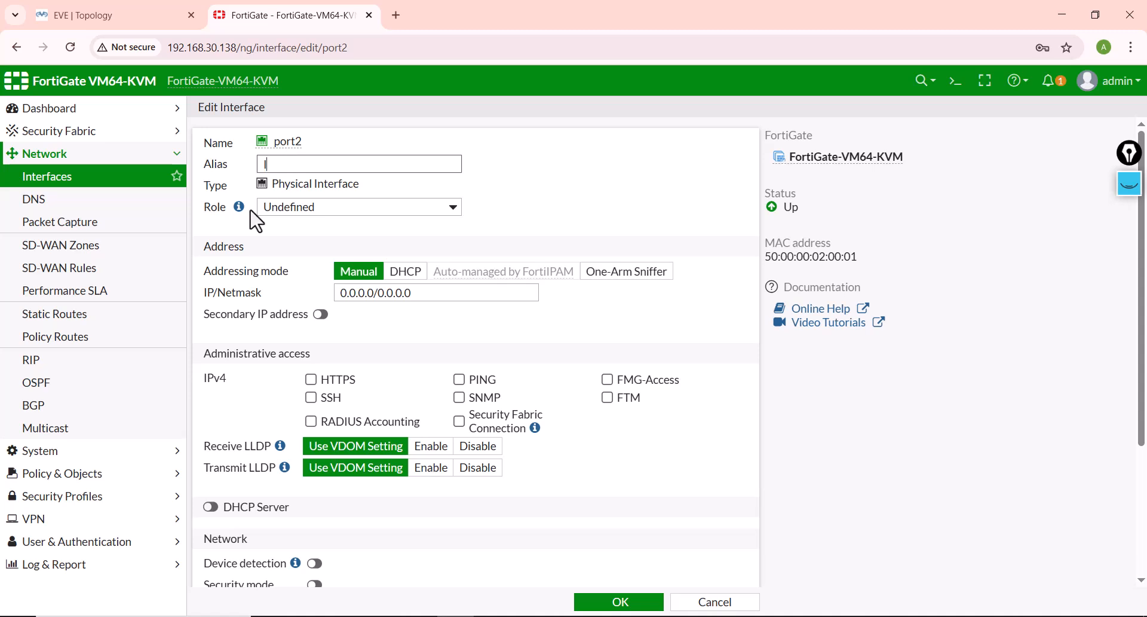
type("Internal")
left_click(459, 379)
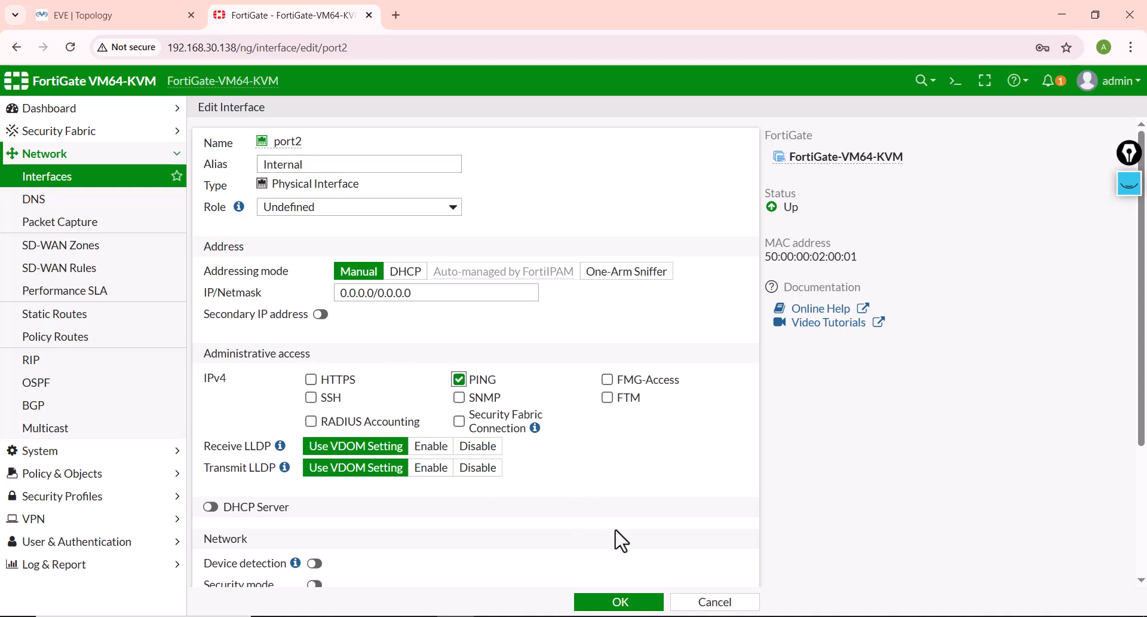
left_click(633, 604)
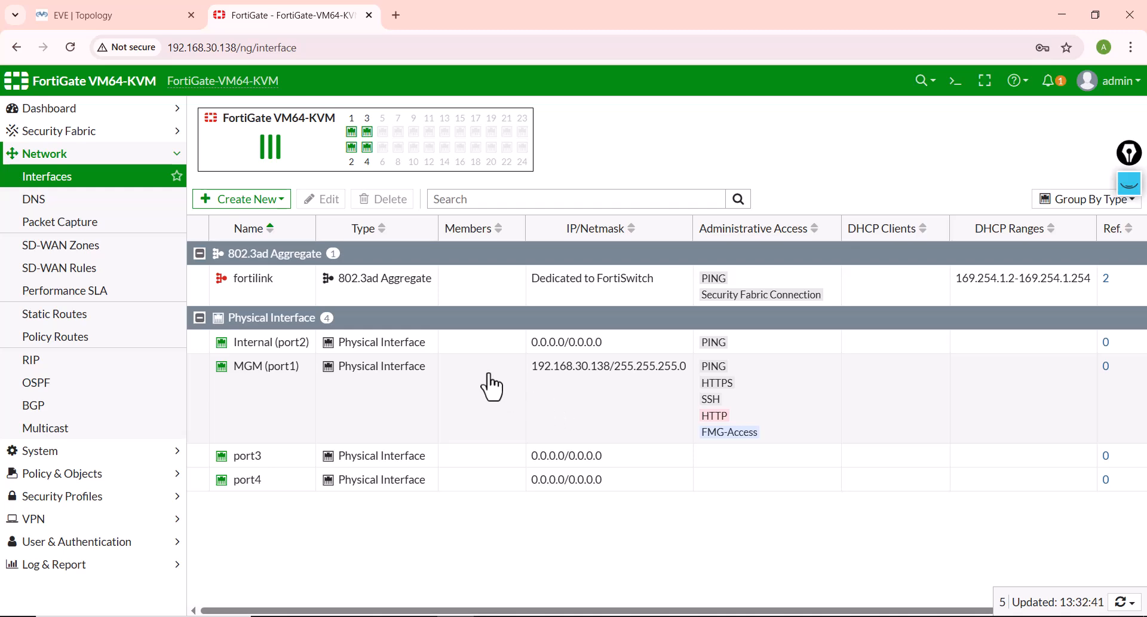
Step: Give port3 the alias External and set its IP/Netmask to 10.10.10.2/30, checking the ISP link's subnet in the EVE topology
double_click(472, 463)
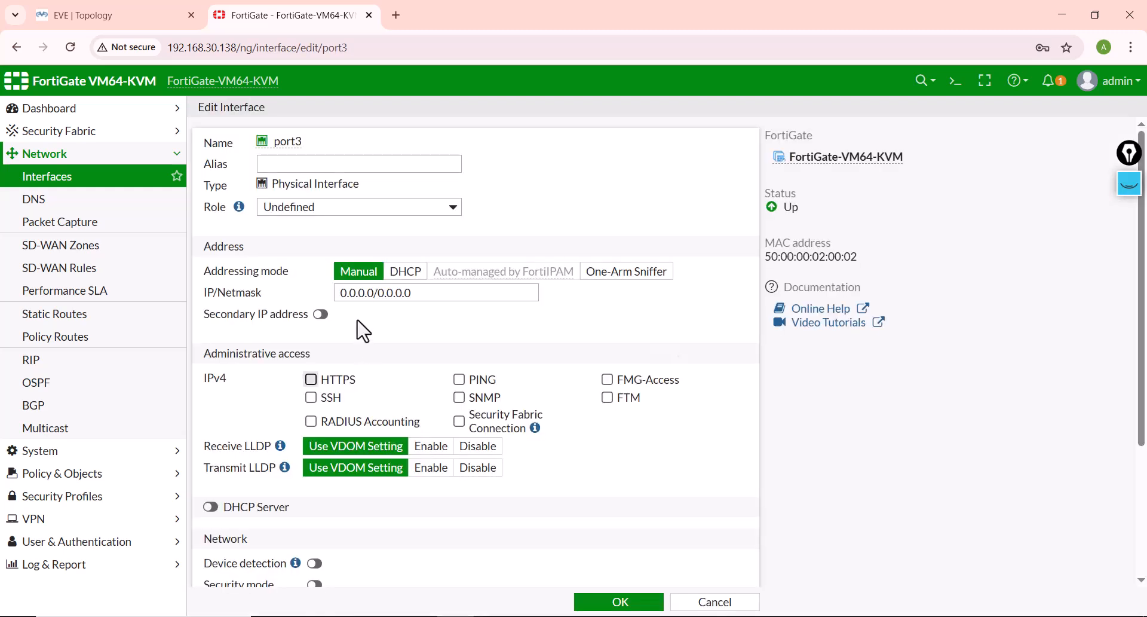
left_click(282, 159)
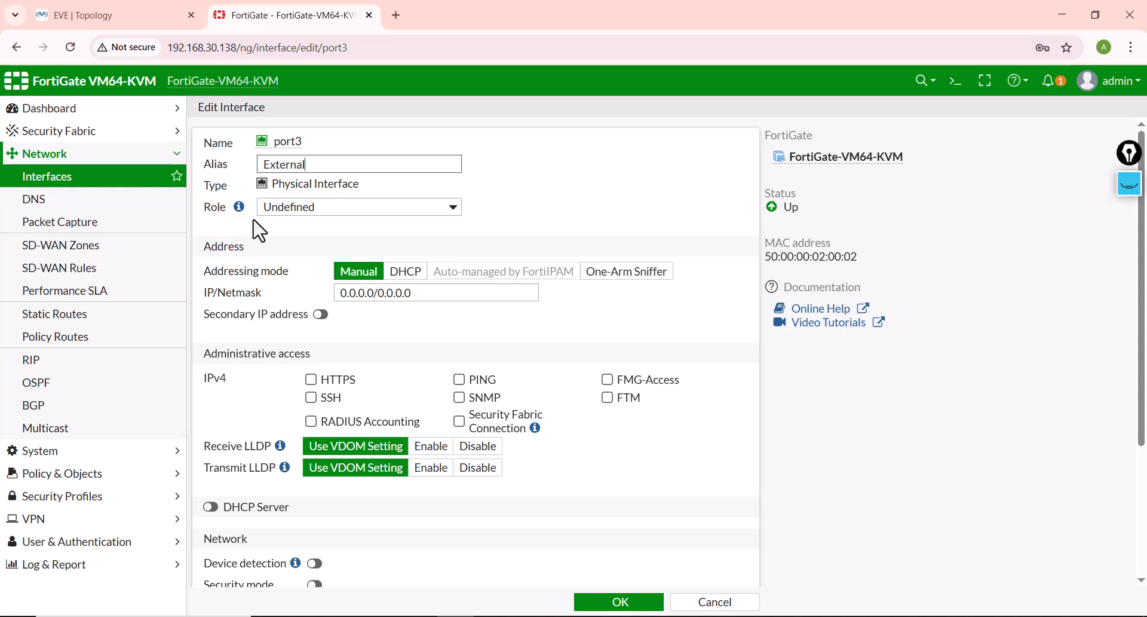
left_click_drag(427, 294, 286, 292)
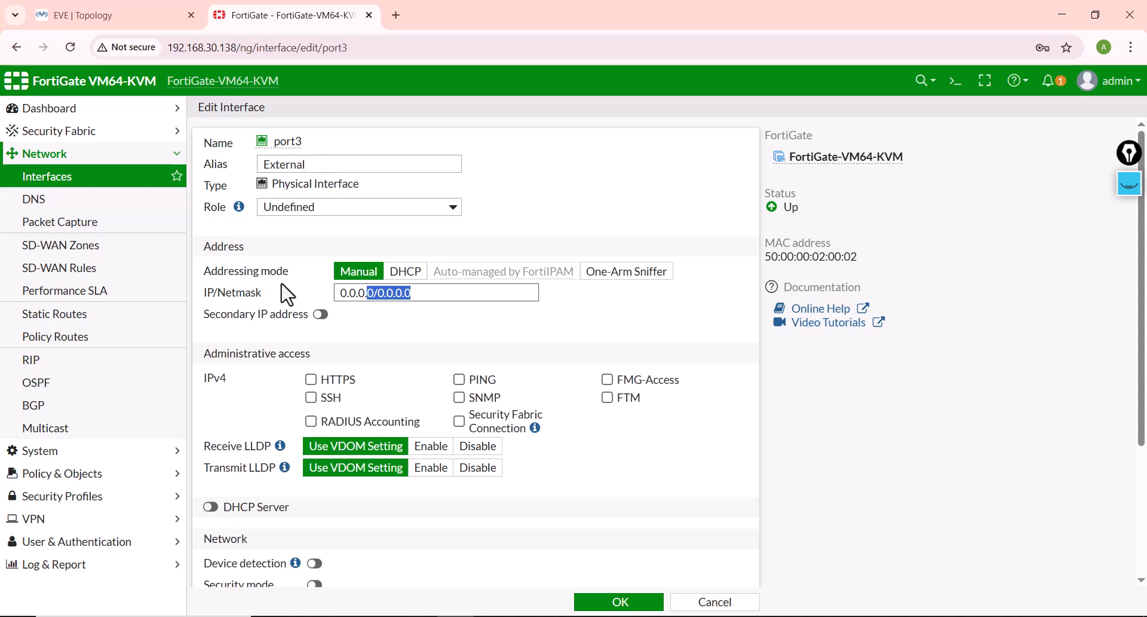
left_click(78, 14)
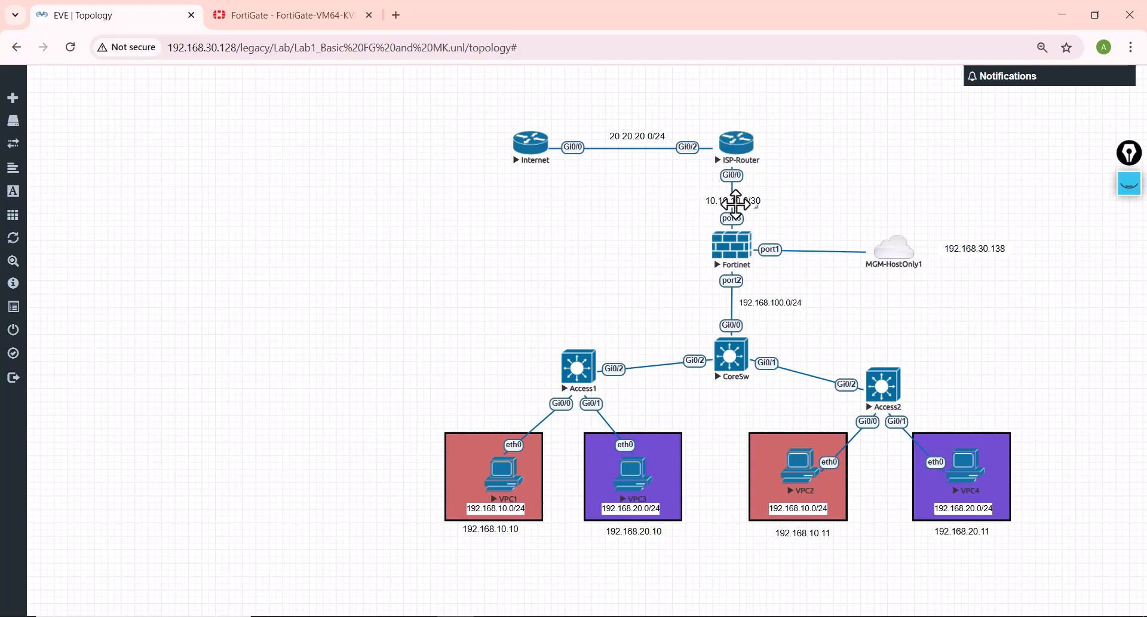
left_click(287, 15)
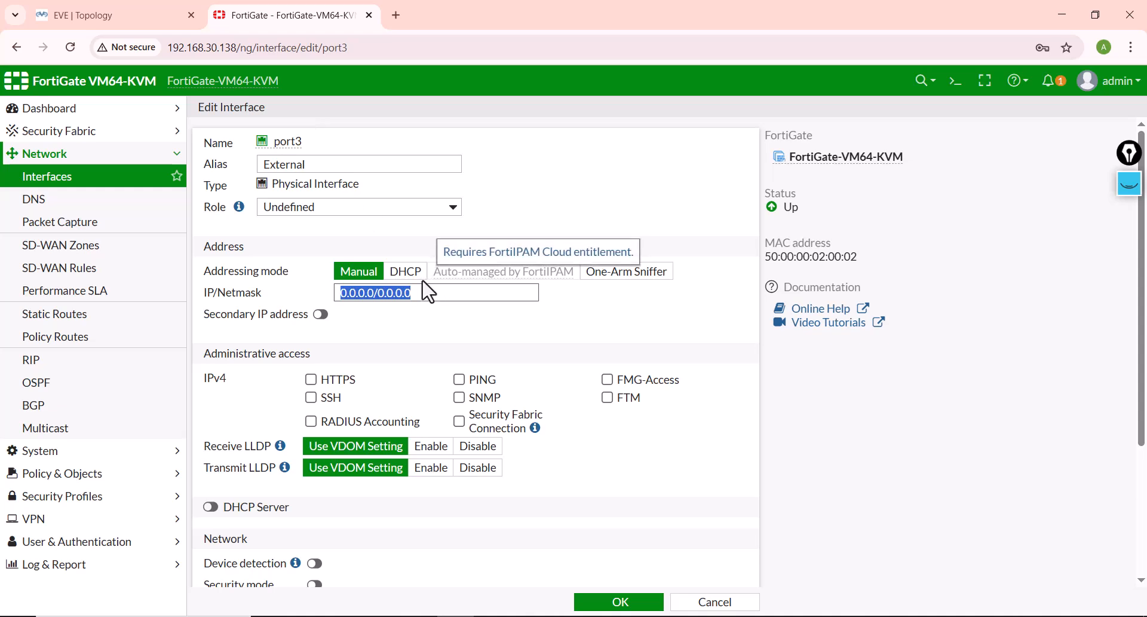
type("10")
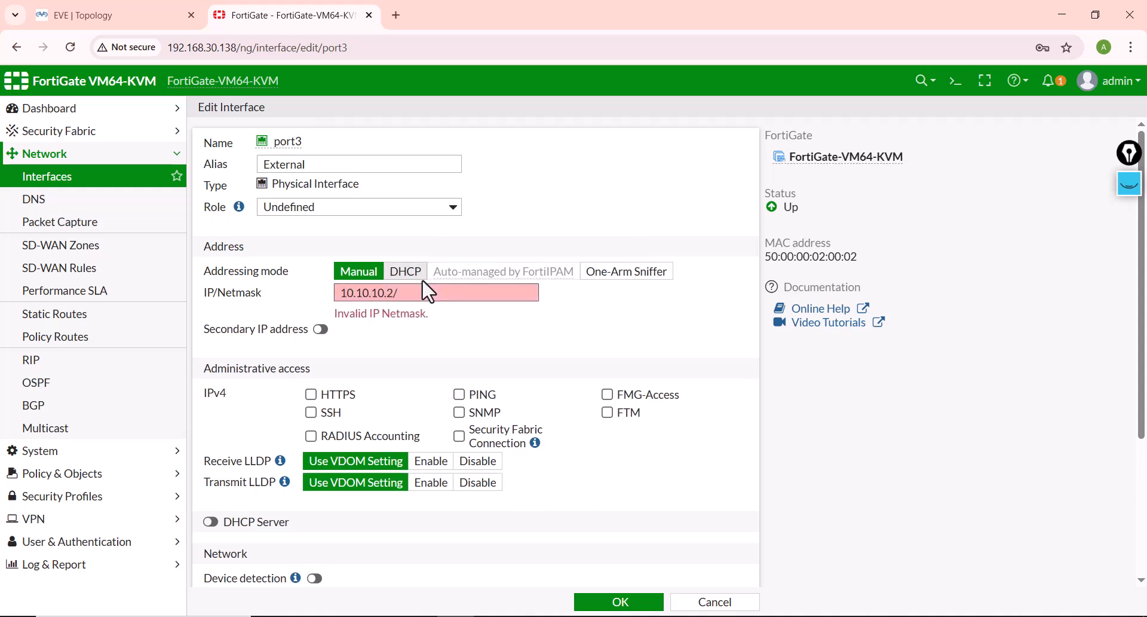
type(".10.10.2/30")
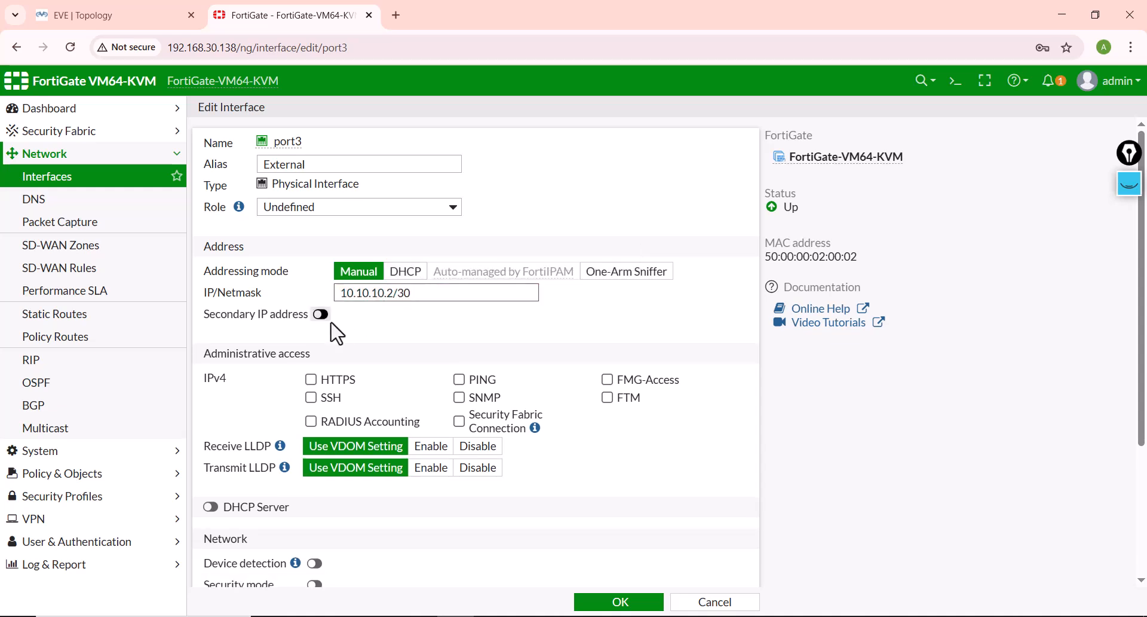
Step: Allow PING administrative access on port3 and save the interface
left_click(473, 380)
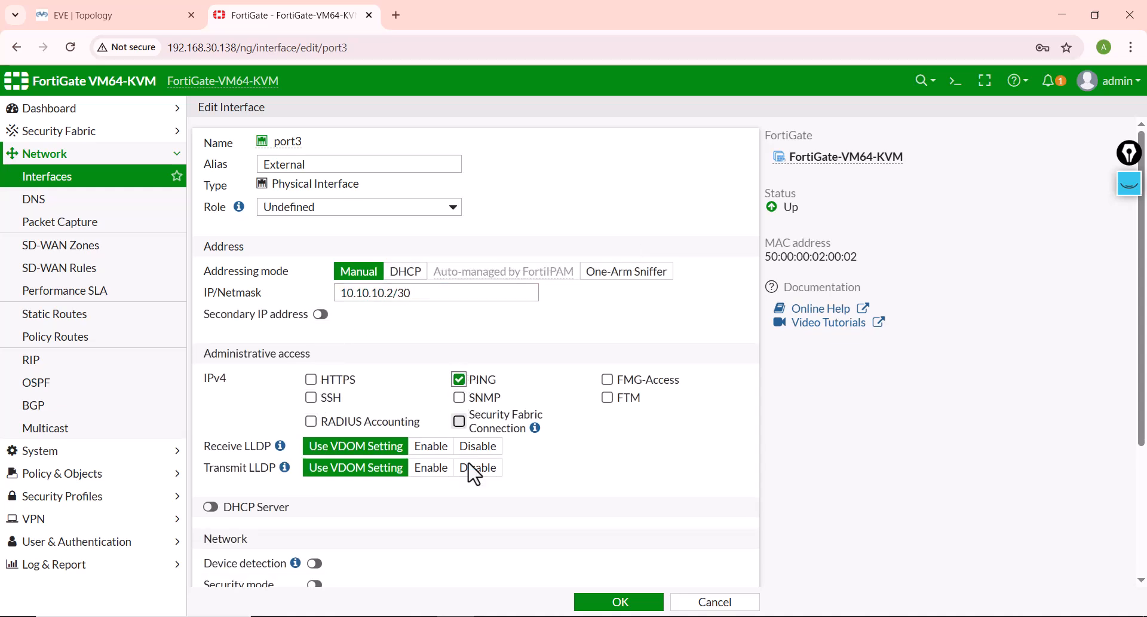
scroll(489, 496, "down", 3)
left_click(605, 600)
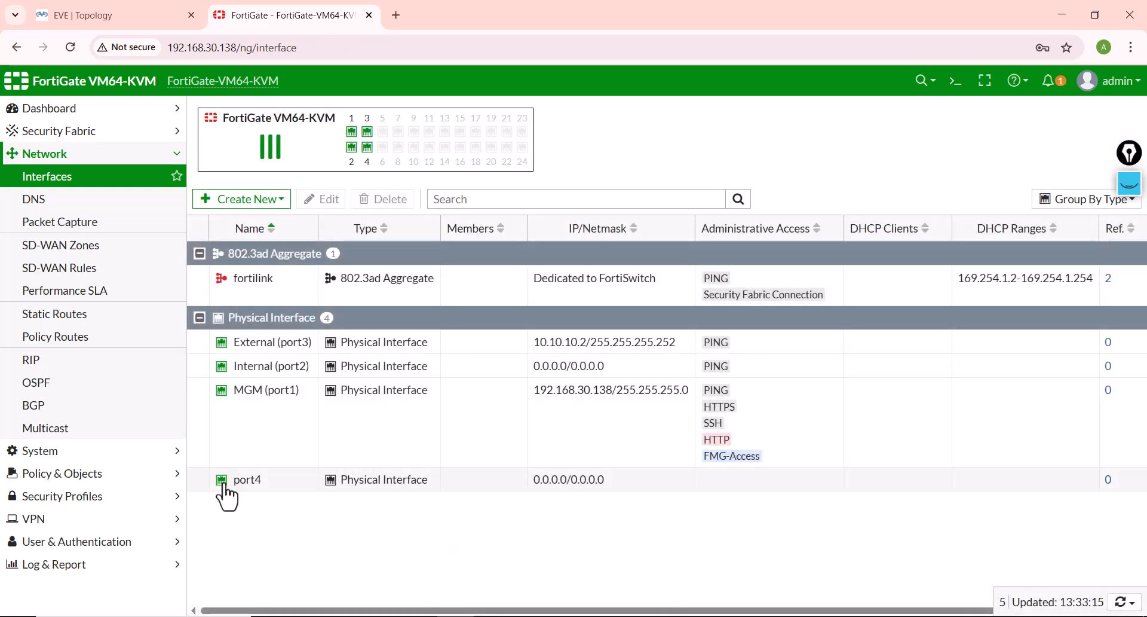
Step: Set the status of port4 to Disabled and save the interface
double_click(293, 491)
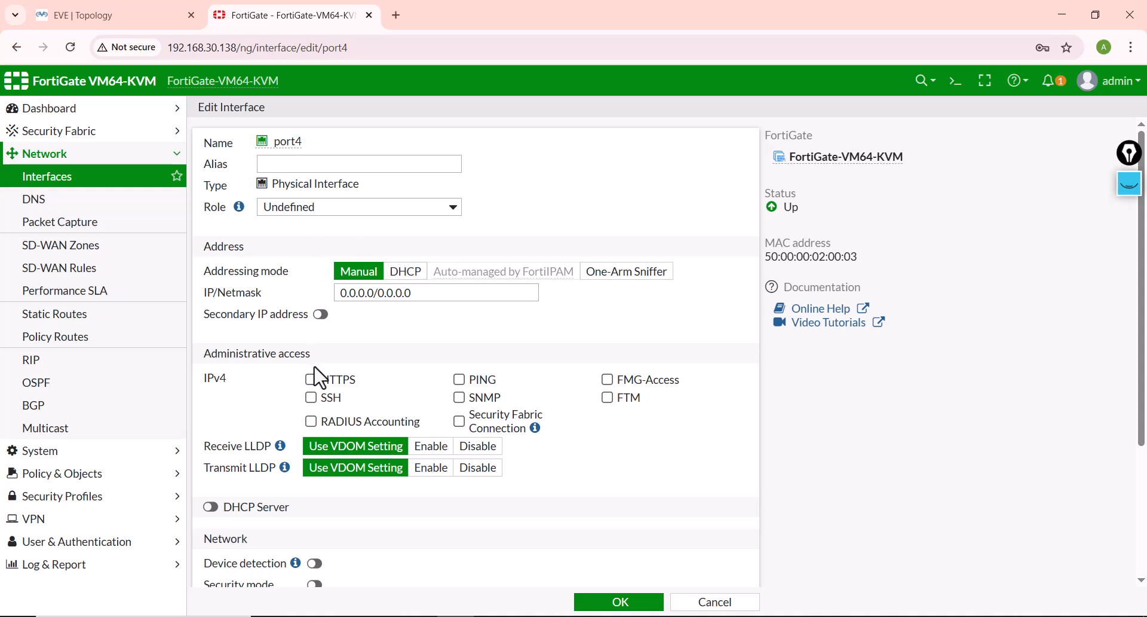
scroll(315, 376, "down", 3)
left_click(386, 562)
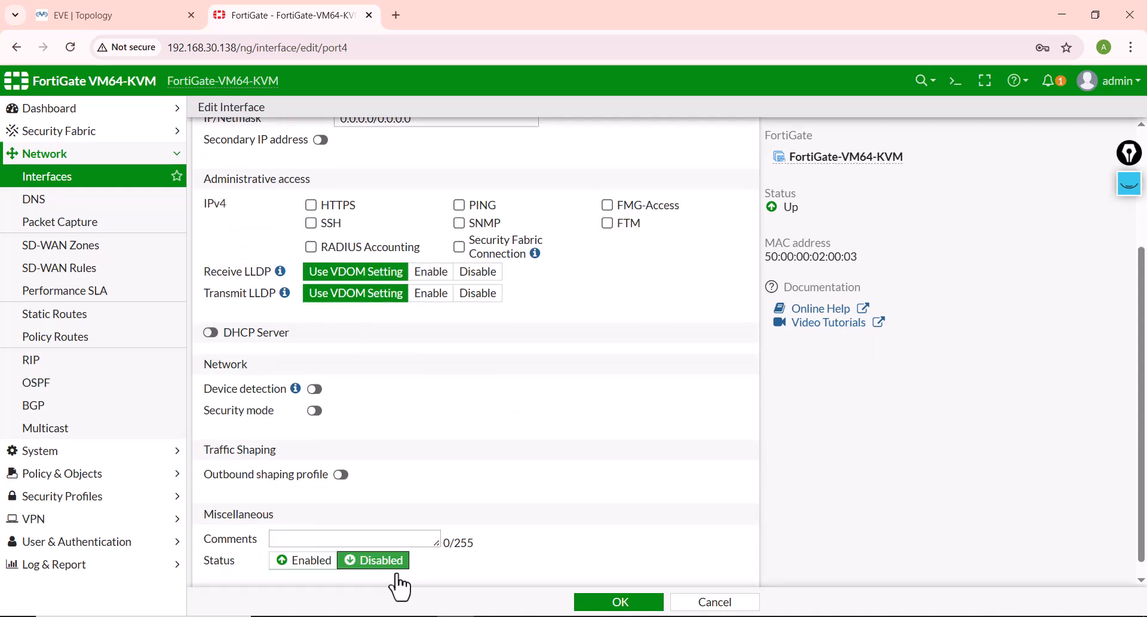
left_click(619, 601)
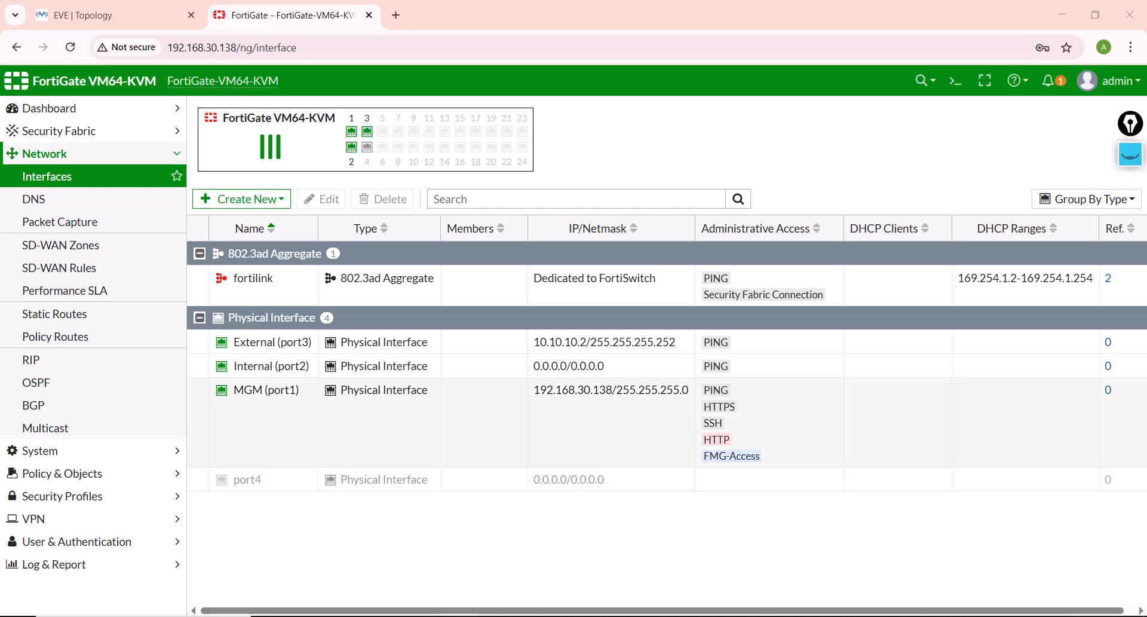
Step: After consulting the EVE topology, start a new VLAN interface named Vlan10 on Internal (port2) with VLAN ID 10
left_click(120, 15)
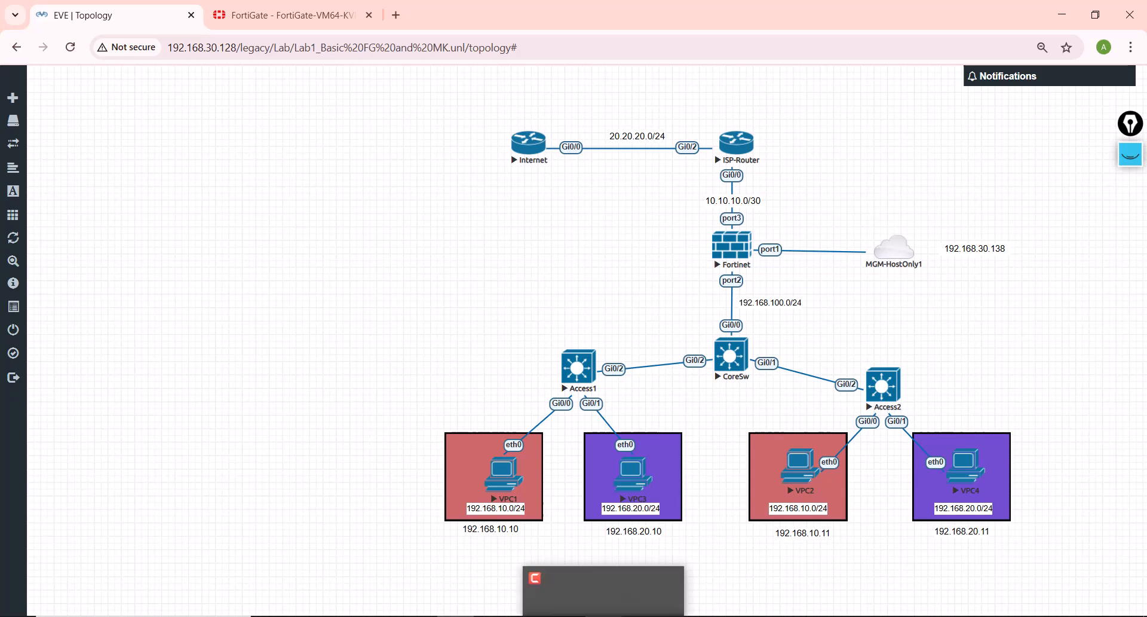
left_click(263, 15)
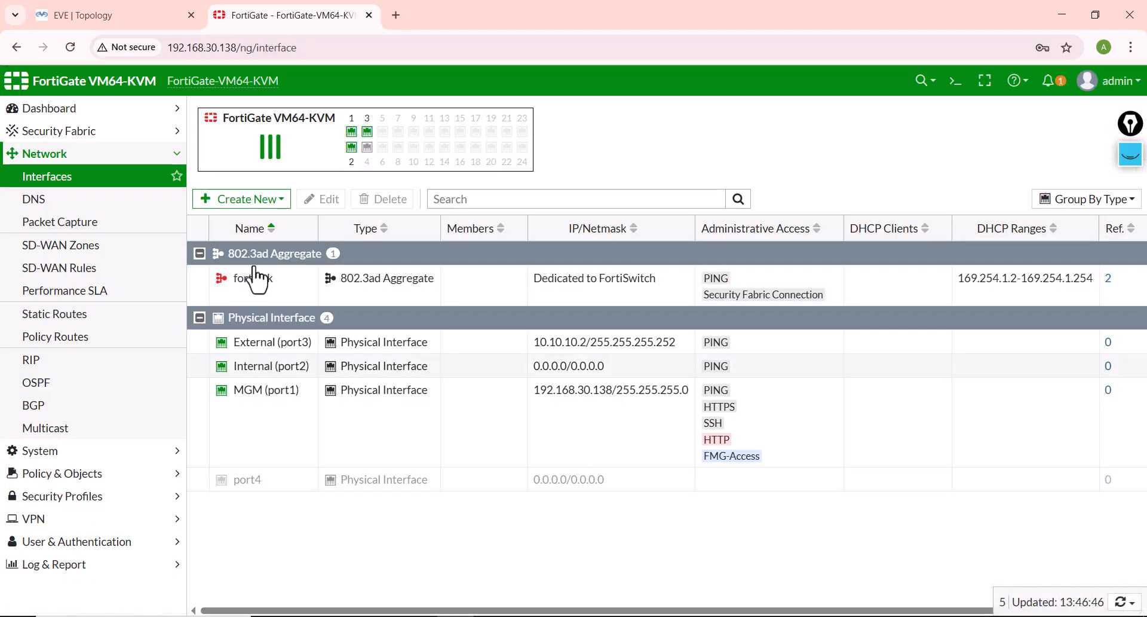
left_click(247, 205)
left_click(223, 221)
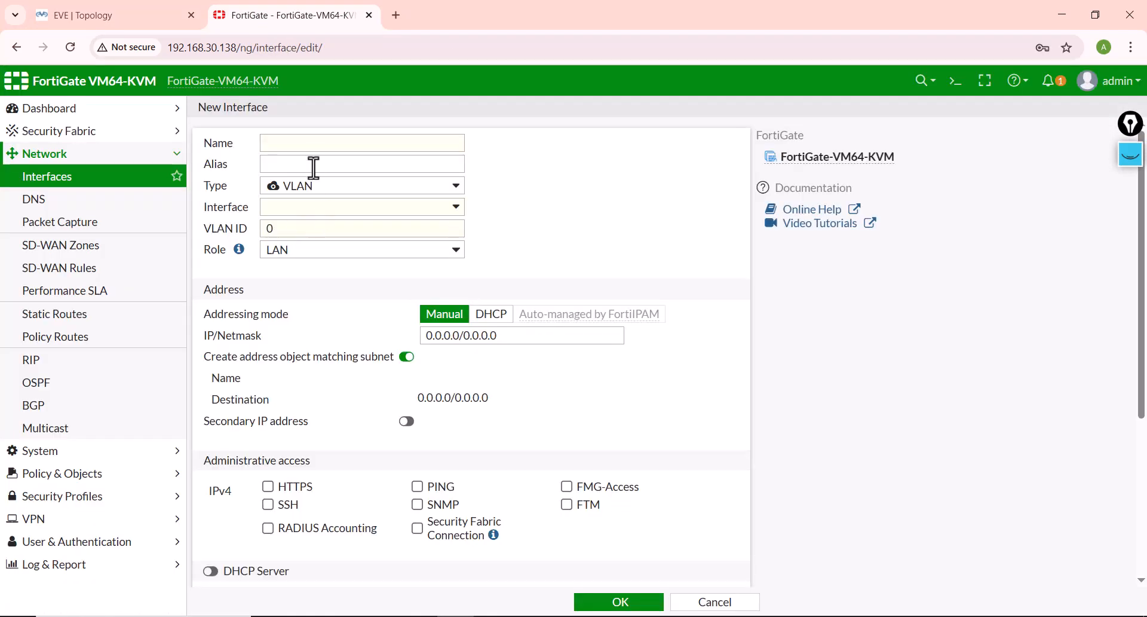
left_click(301, 206)
left_click(293, 263)
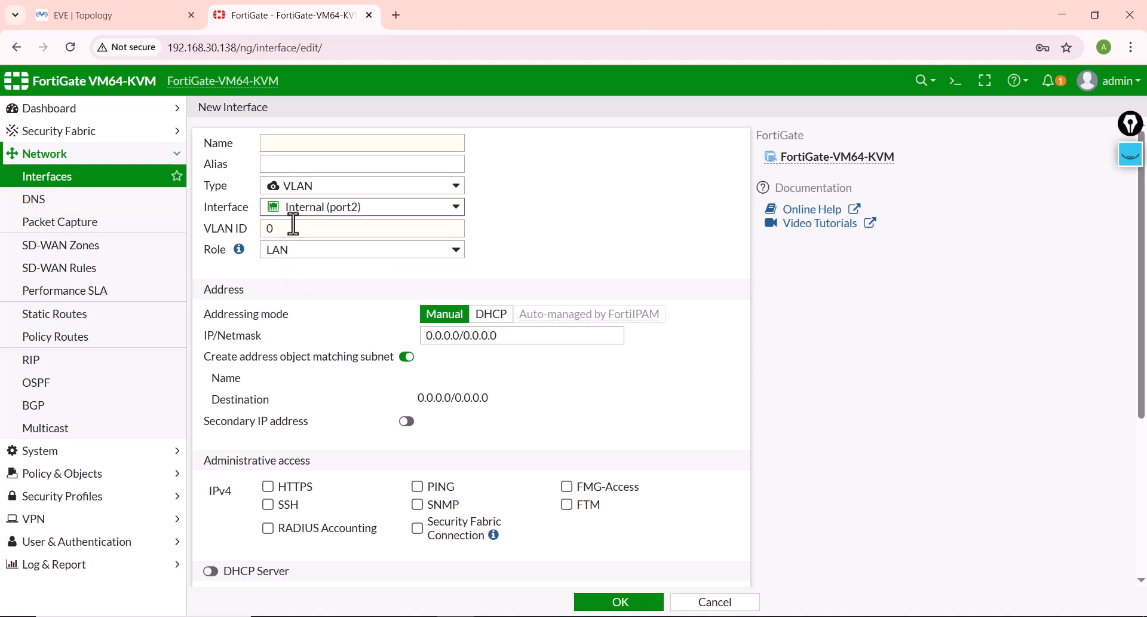
left_click(292, 142)
type("Vlan10")
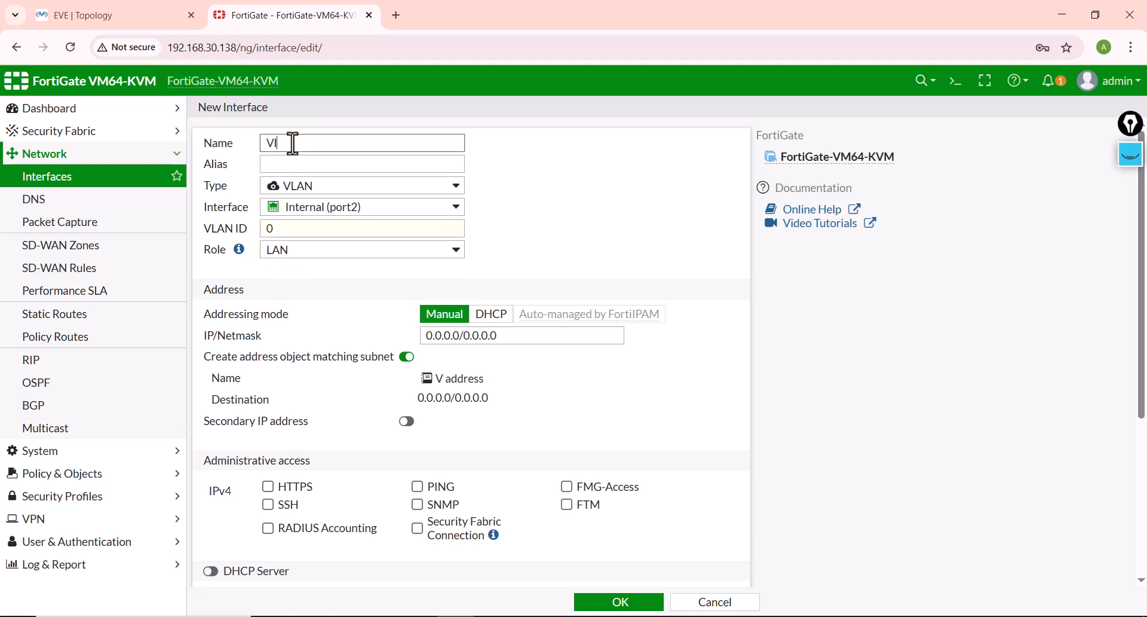
double_click(272, 228)
type("10")
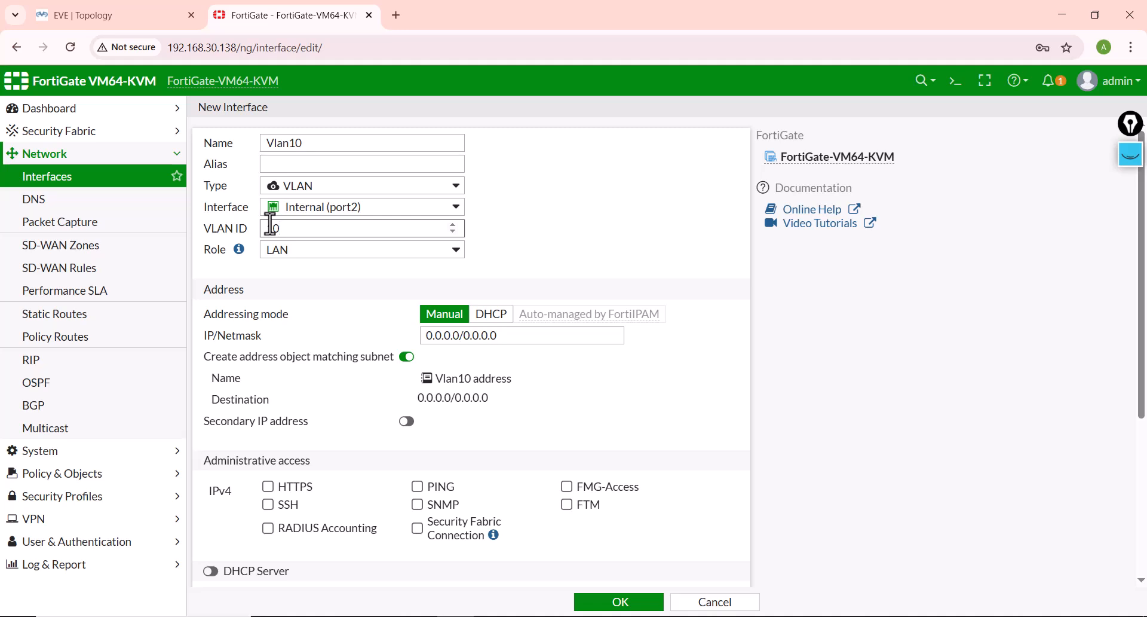
Step: Set Vlan10's IP/Netmask to 192.168.10.1/24 without a matching address object, allow PING access, and save it
left_click(496, 336)
left_click_drag(496, 336, 376, 349)
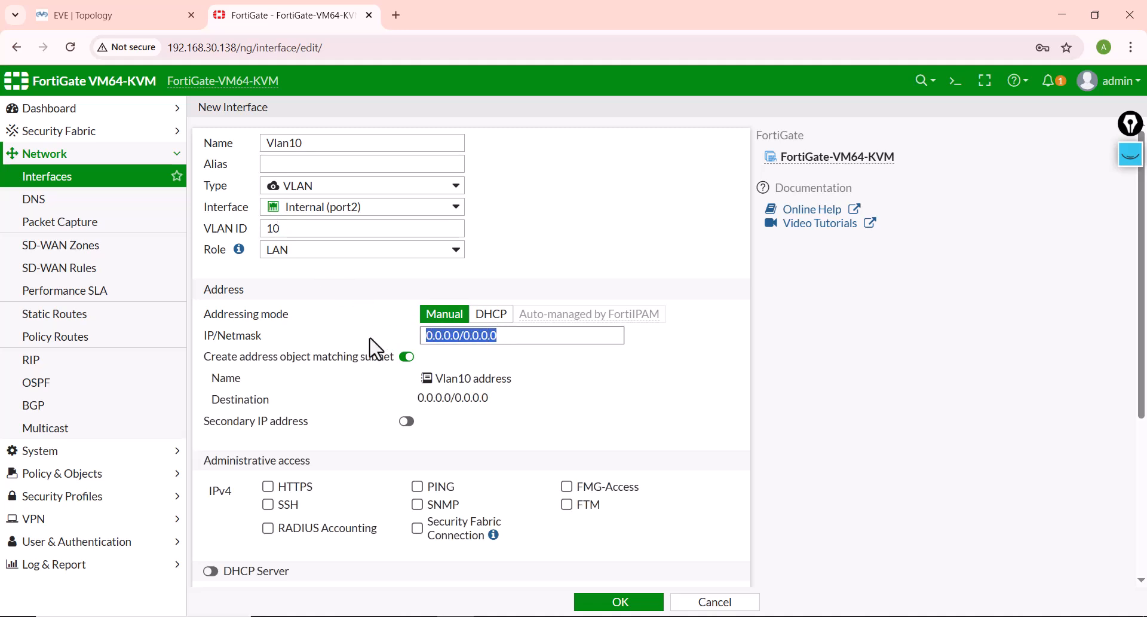
type("192.168.10.")
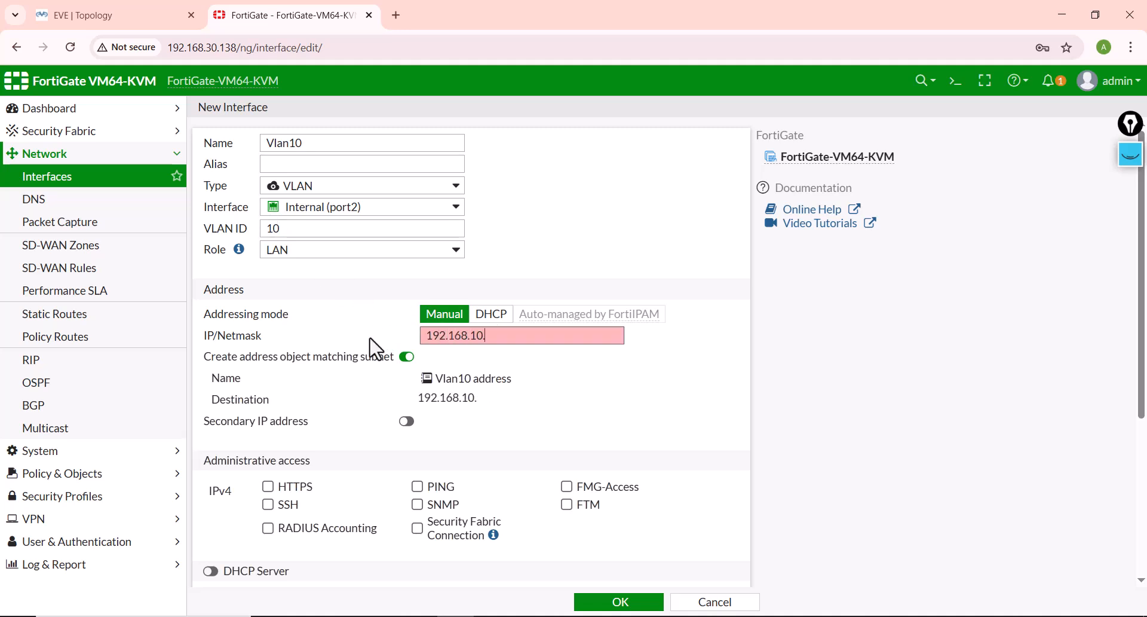
type("1/24")
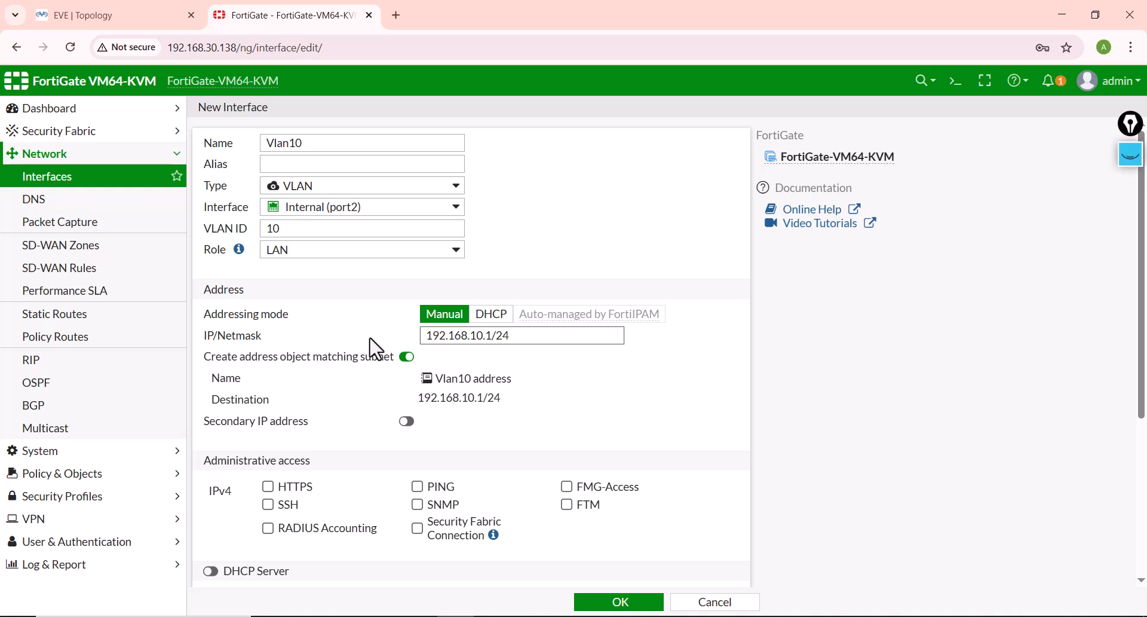
left_click(407, 357)
left_click(418, 444)
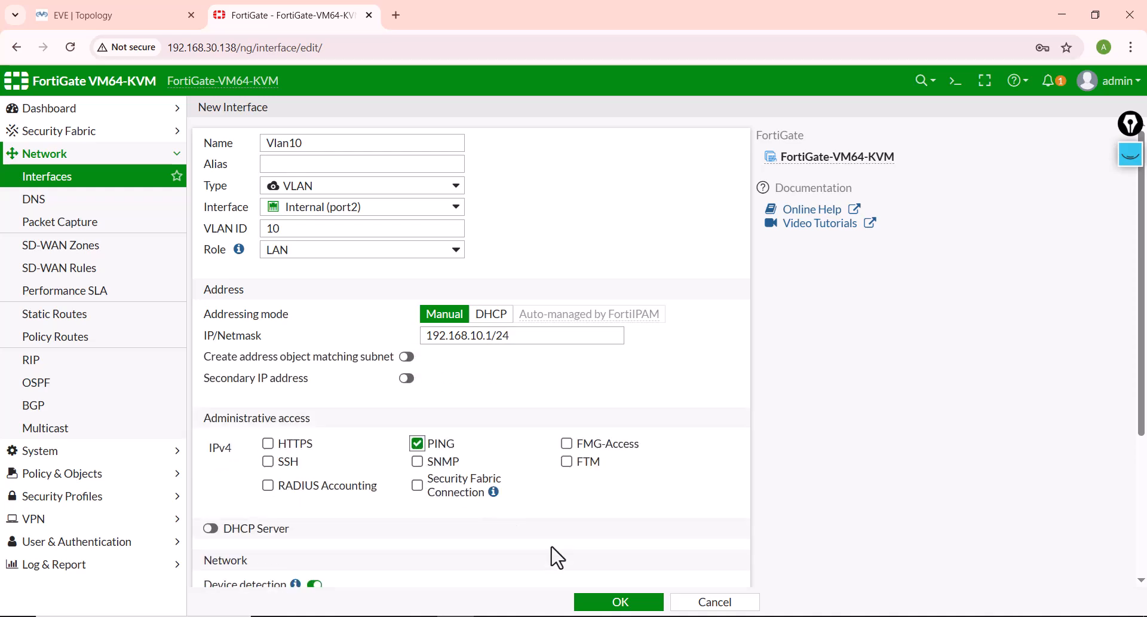
left_click(619, 603)
Step: Start another VLAN interface named Vlan20 on Internal (port2) with VLAN ID 20
left_click(226, 199)
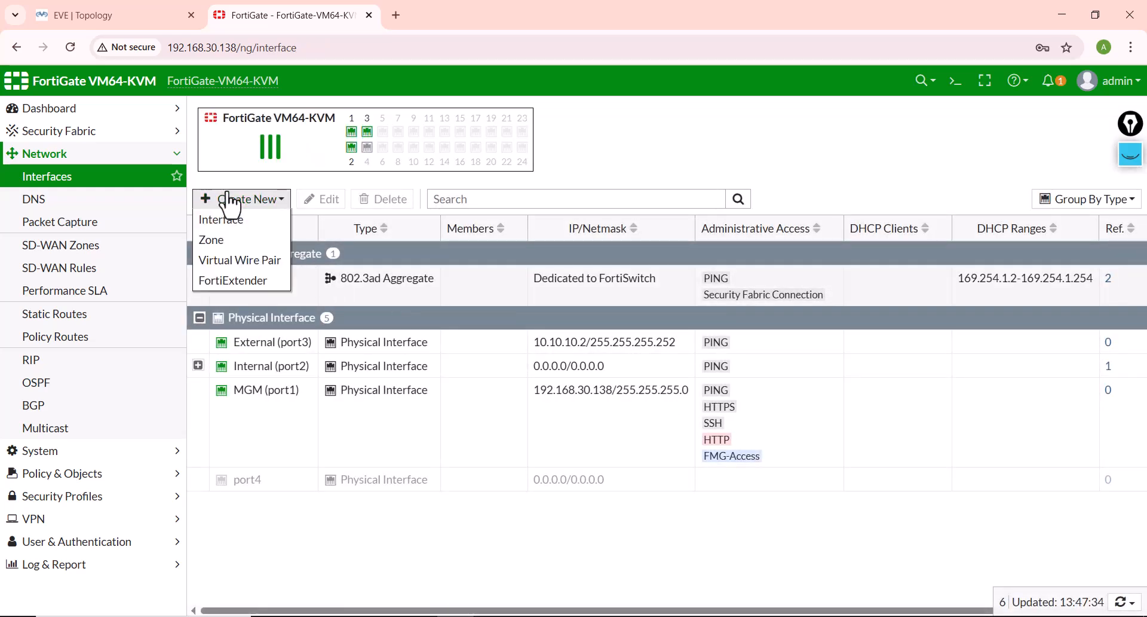
left_click(229, 222)
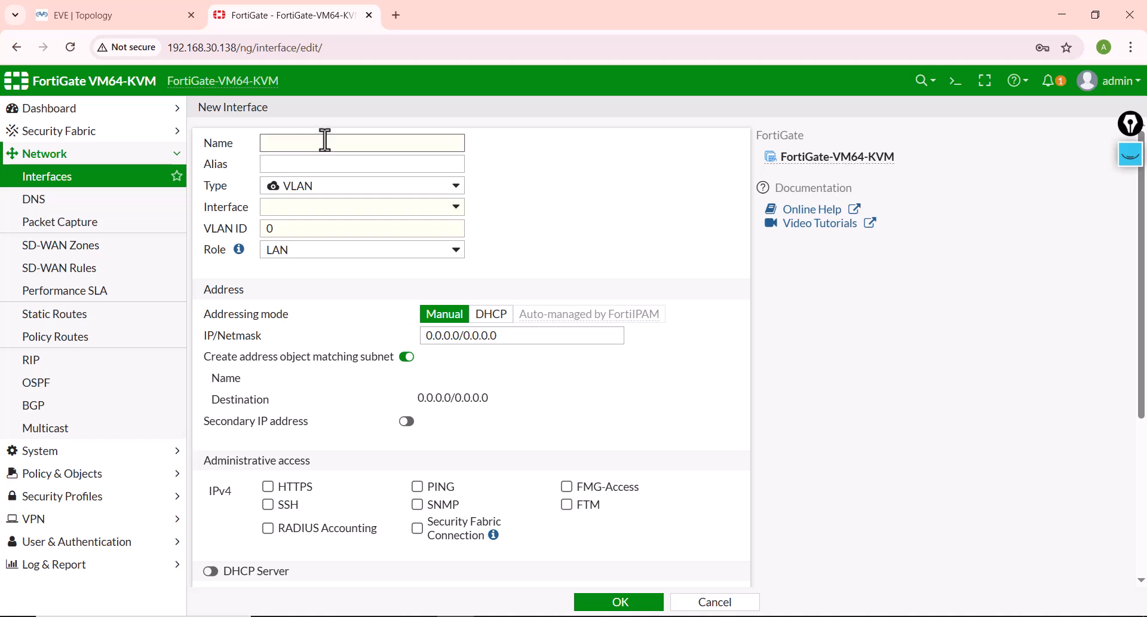
type("Vlqan")
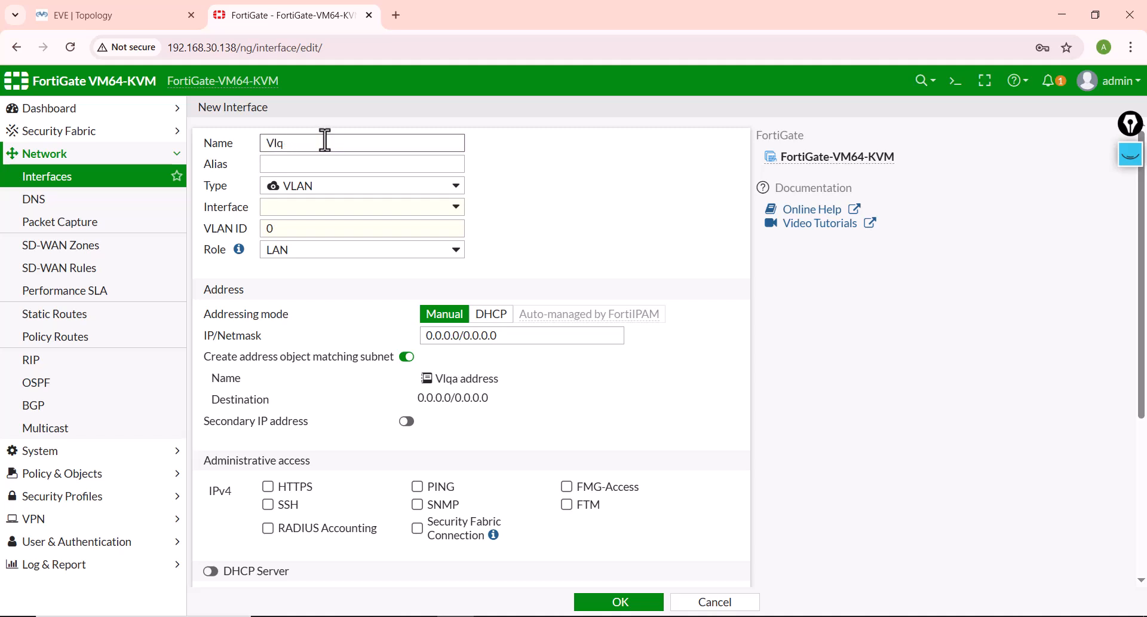
key("Tab")
key("Tab")
key("Tab")
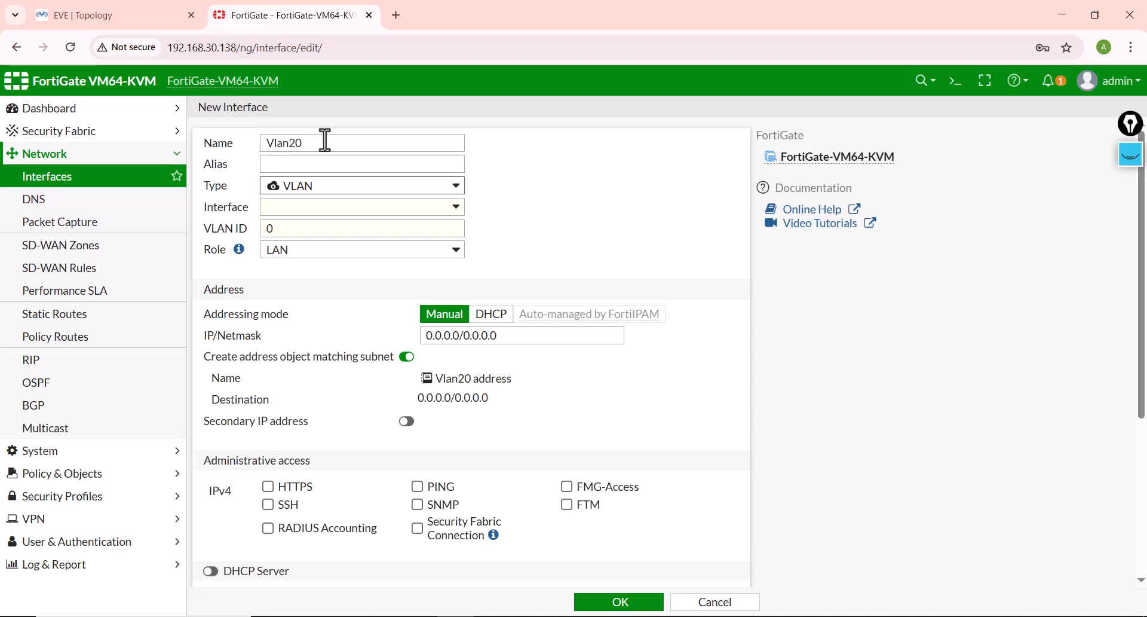
key("Return")
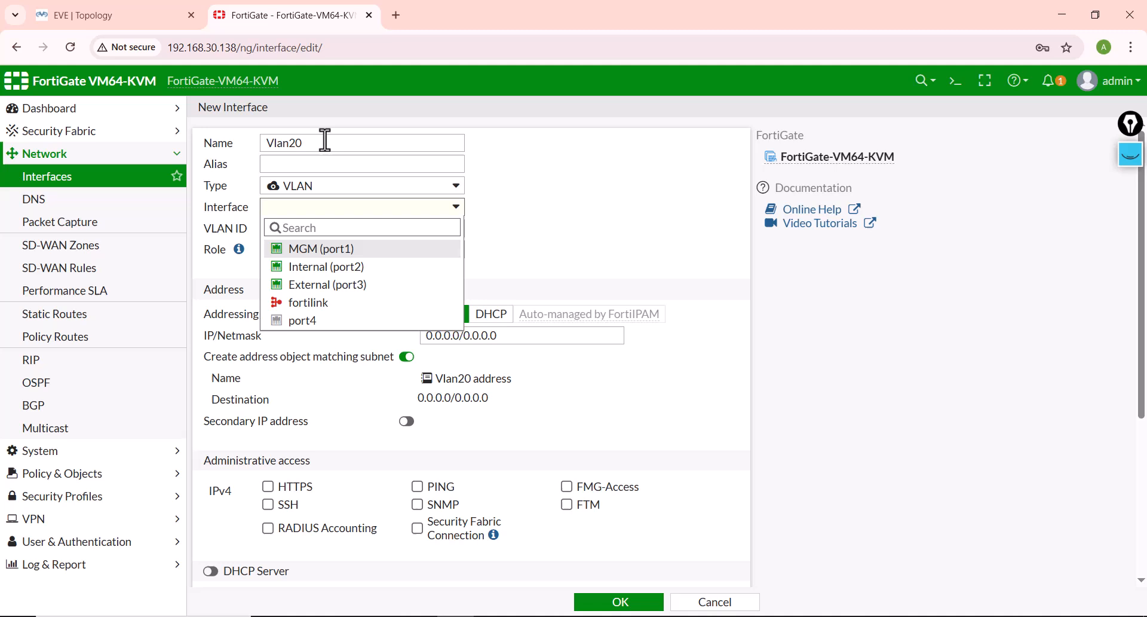
left_click(304, 266)
left_click(284, 227)
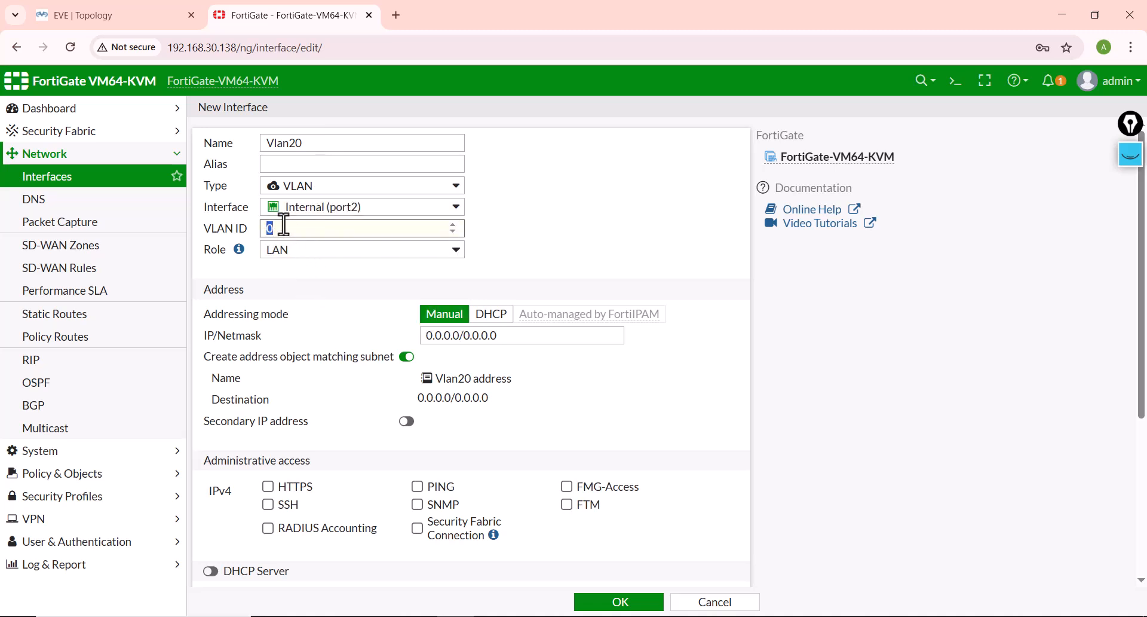
type("20")
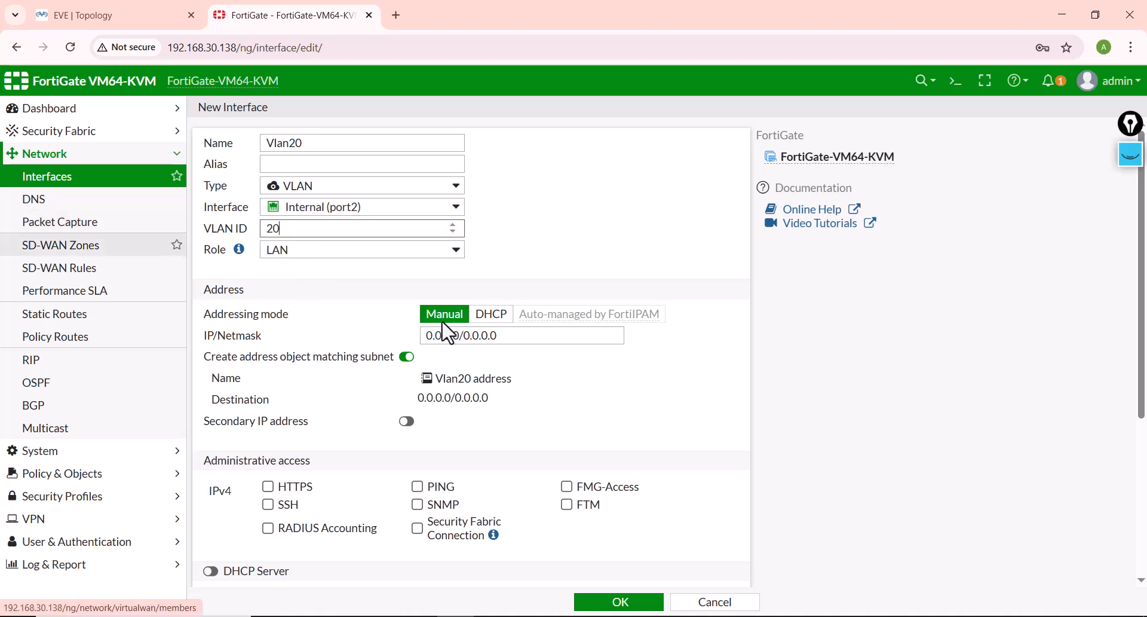
Step: Set Vlan20's IP/Netmask to 192.168.20.1/24 without a matching address object, allow PING access, save it, and expand Internal (port2) in the interface list
left_click(517, 335)
type("192")
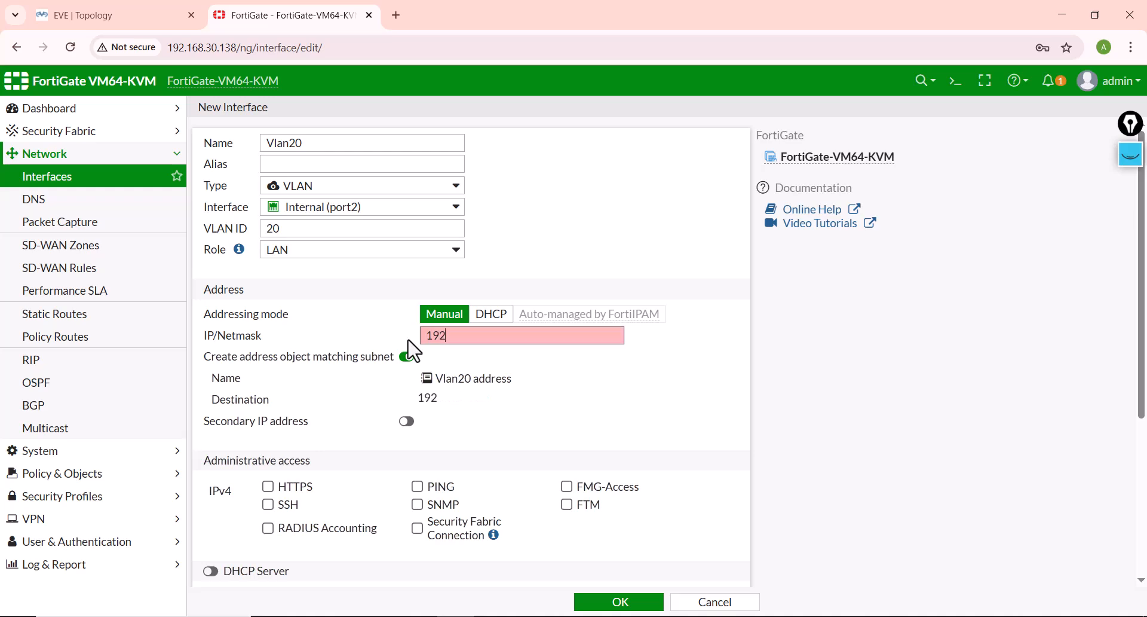
type(".168.20.1/24")
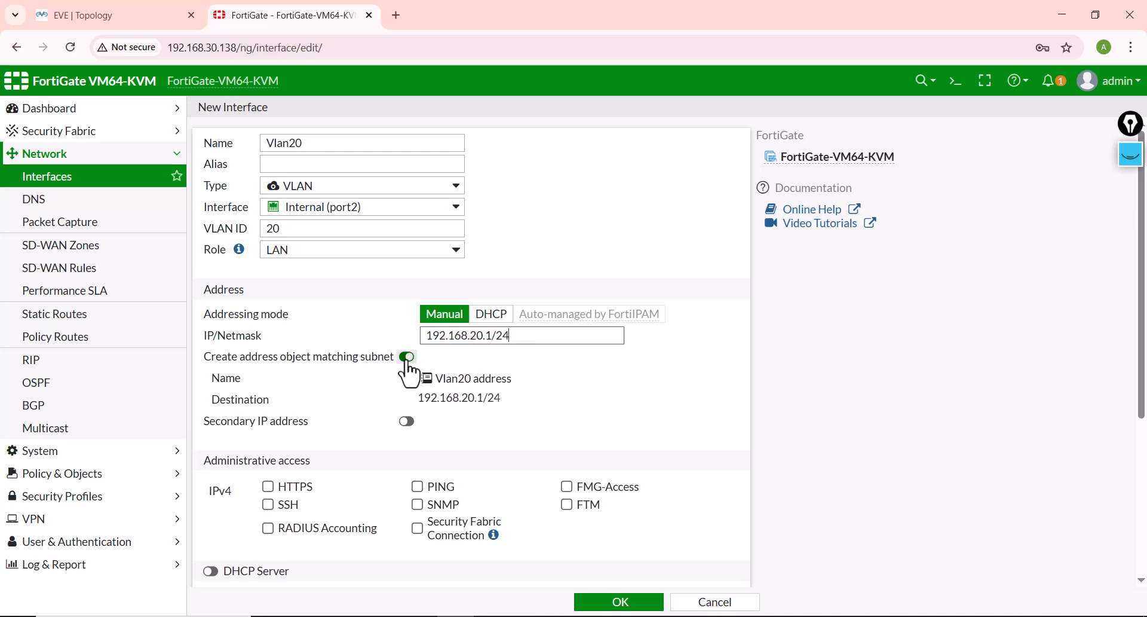
left_click(408, 357)
left_click(418, 443)
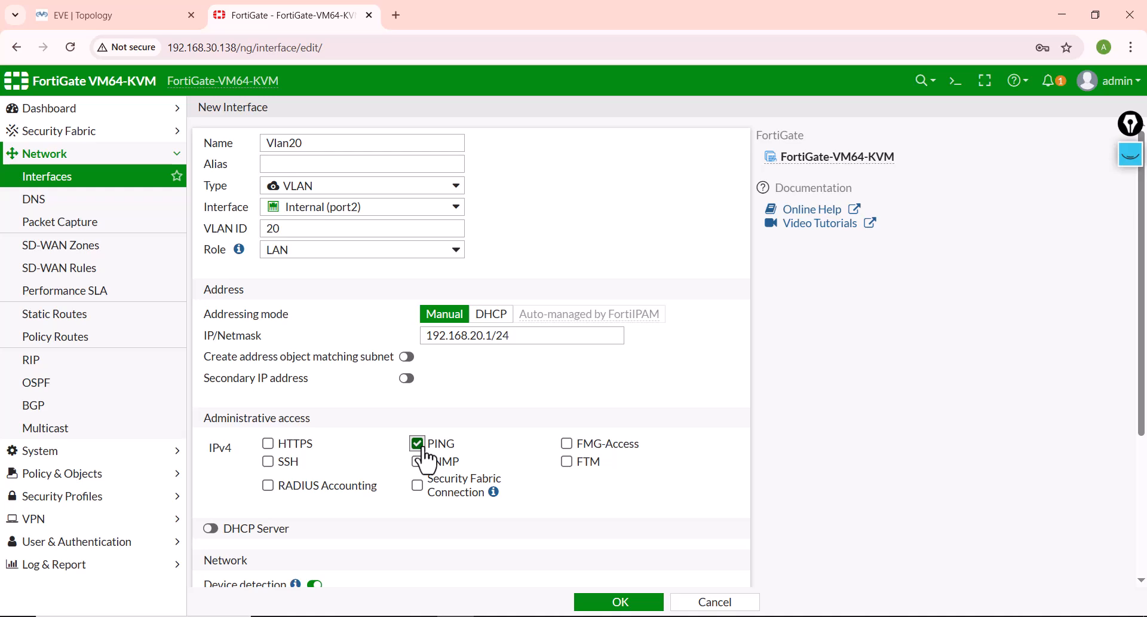
left_click(597, 600)
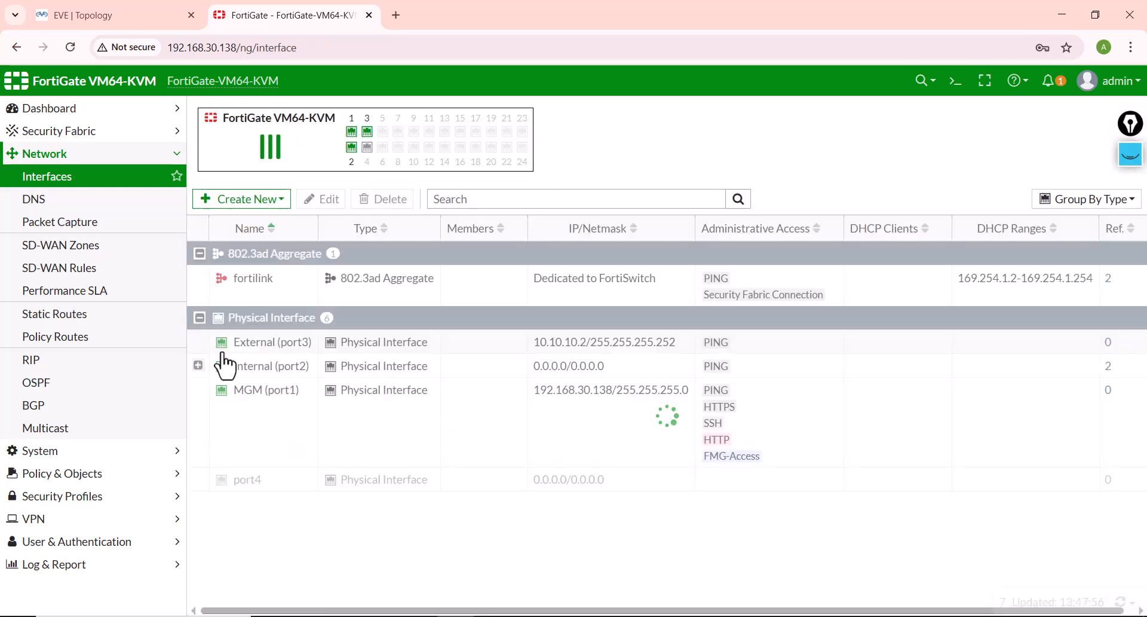
left_click(197, 364)
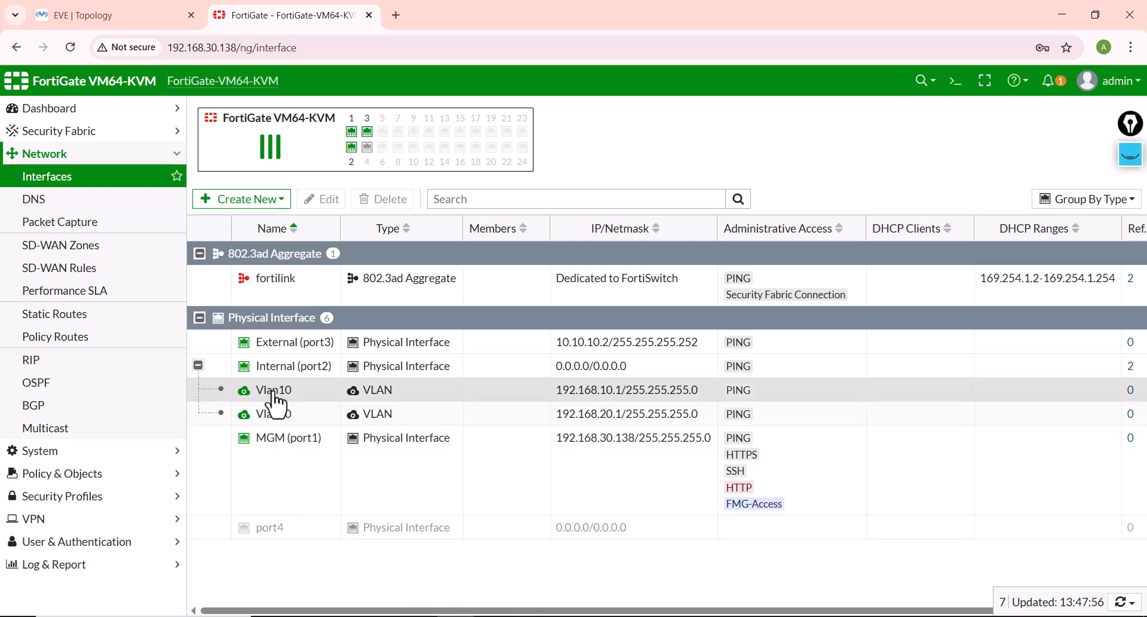
mouse_move(274, 379)
Step: Return to the EVE topology and indent the "4- Config ISP router and Internet router" line in the Lab Info.txt notes
left_click(156, 15)
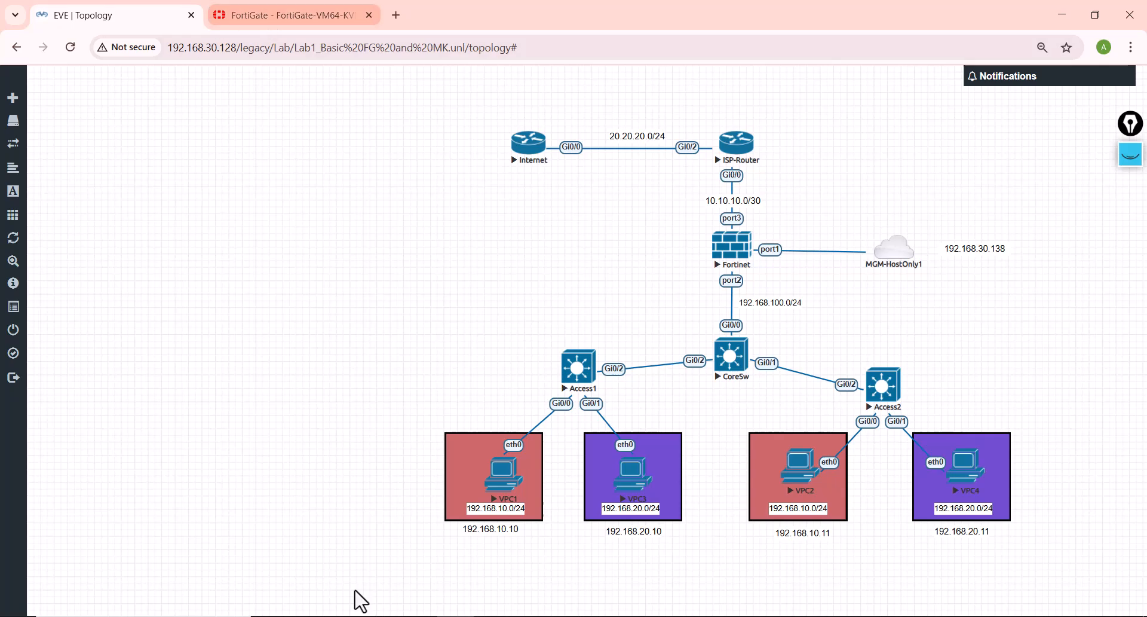
left_click(447, 594)
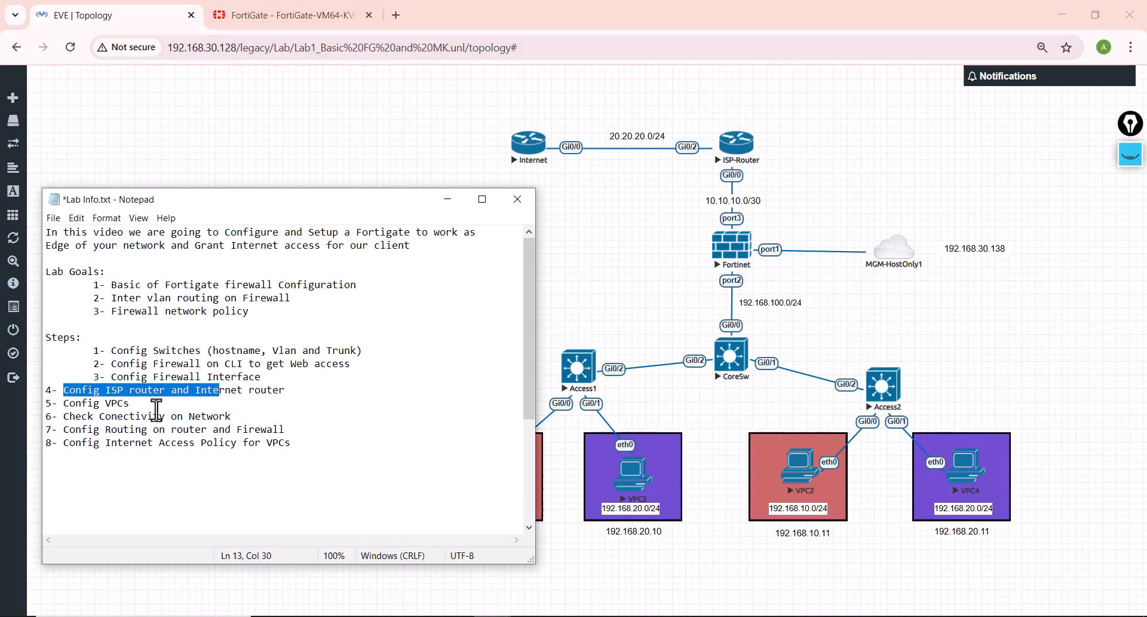
left_click(140, 417)
left_click(44, 390)
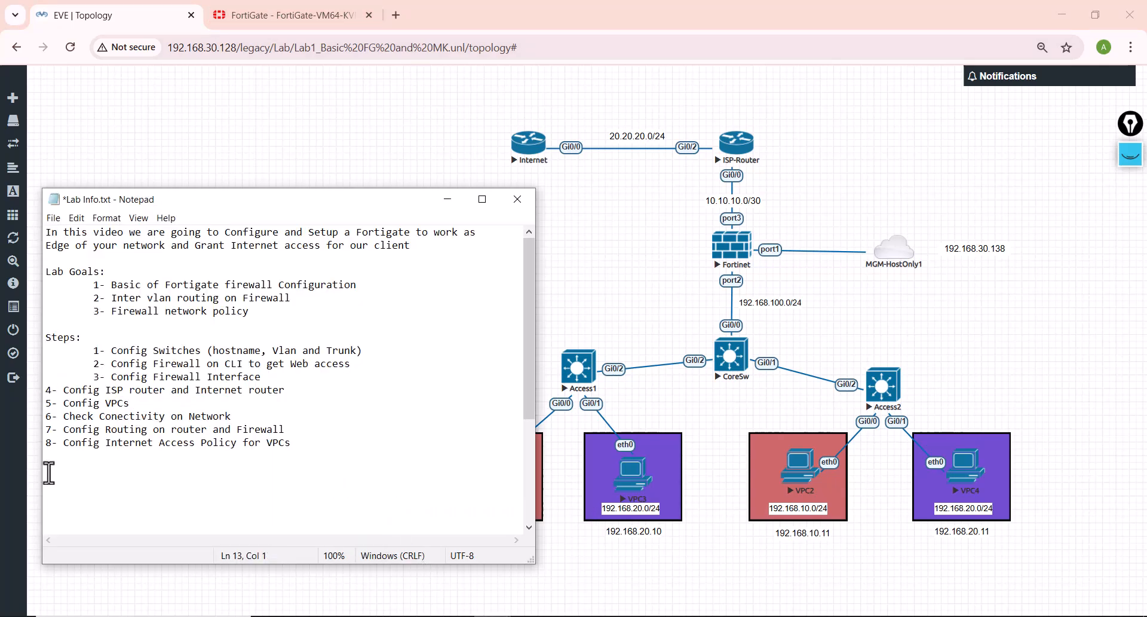
key("Tab")
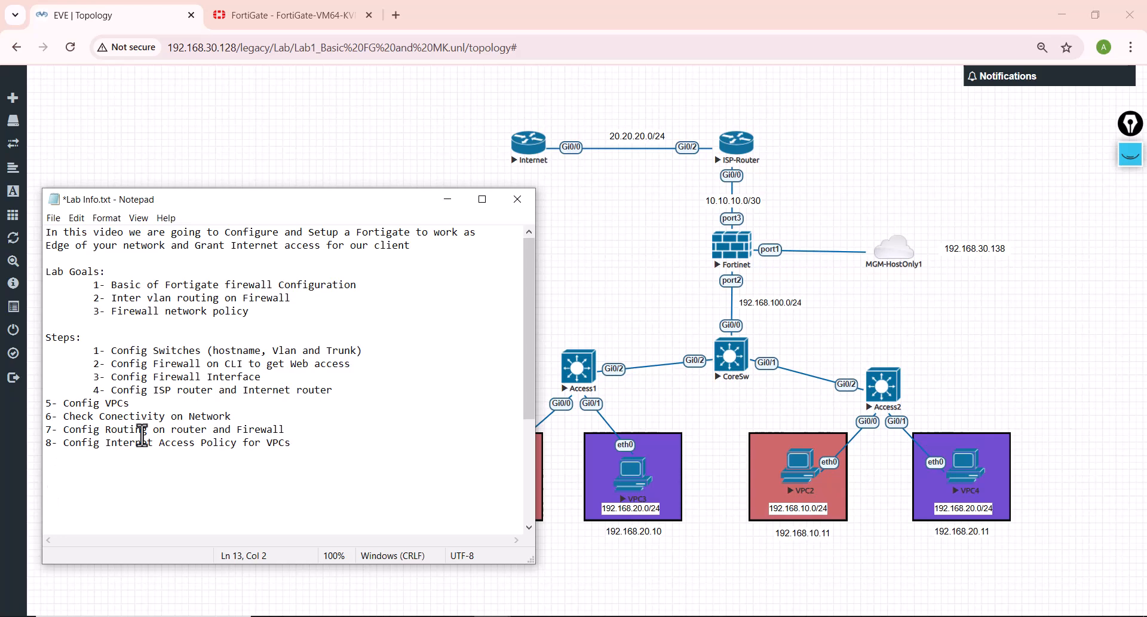
left_click_drag(113, 391, 330, 390)
left_click(358, 154)
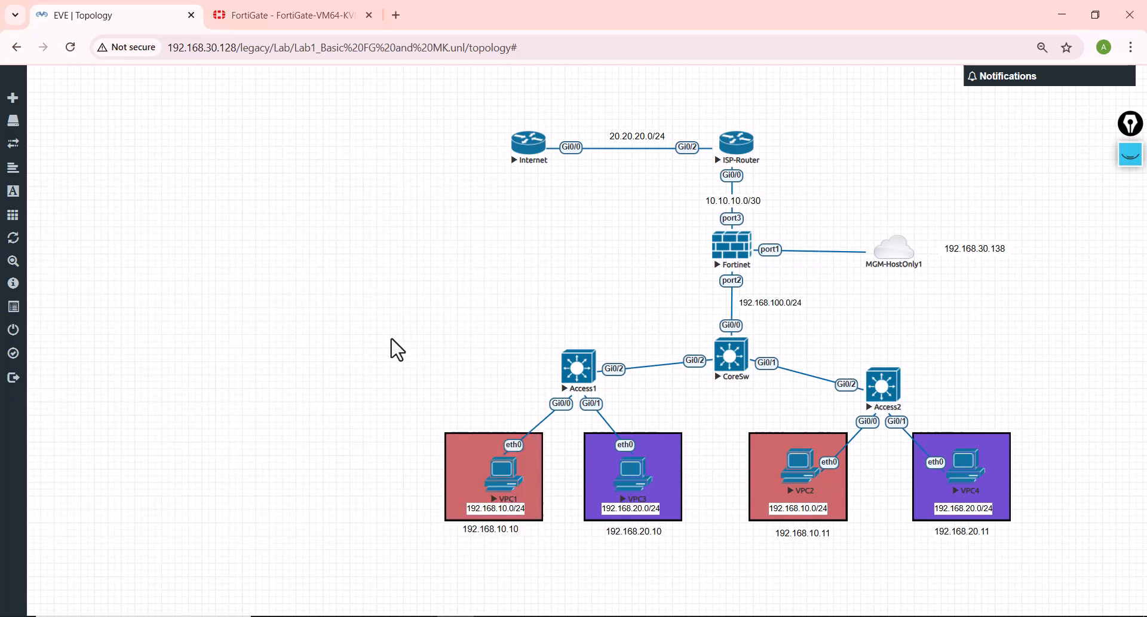
Step: Open the Internet router's console from the EVE topology and enter global configuration mode
left_click(534, 158)
left_click(557, 164)
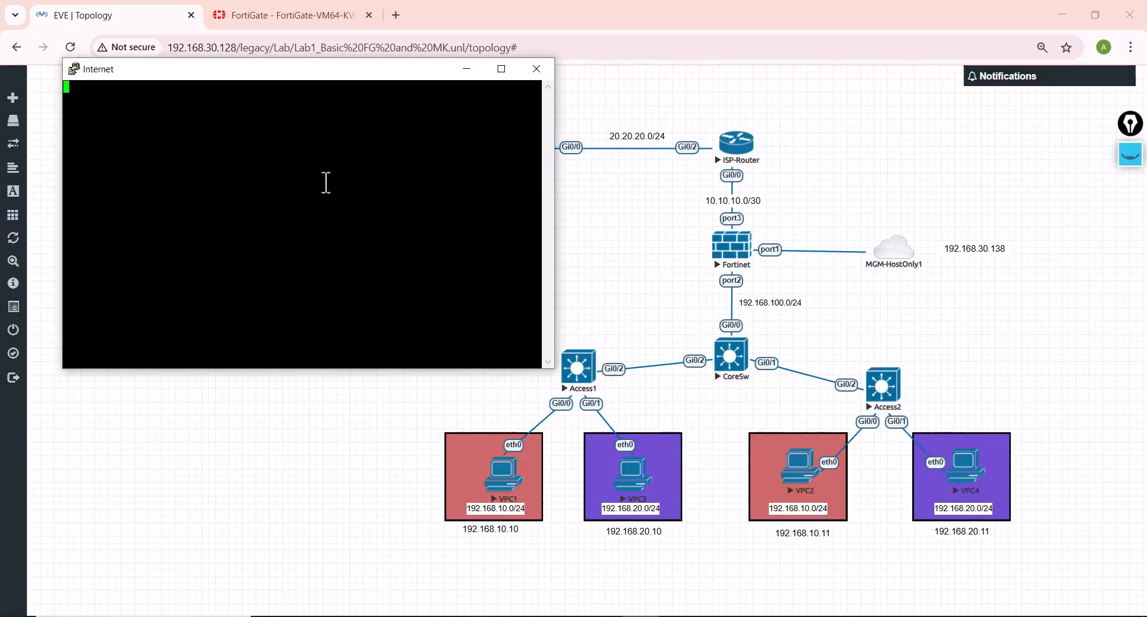
key("Return")
key("Return")
key("Return")
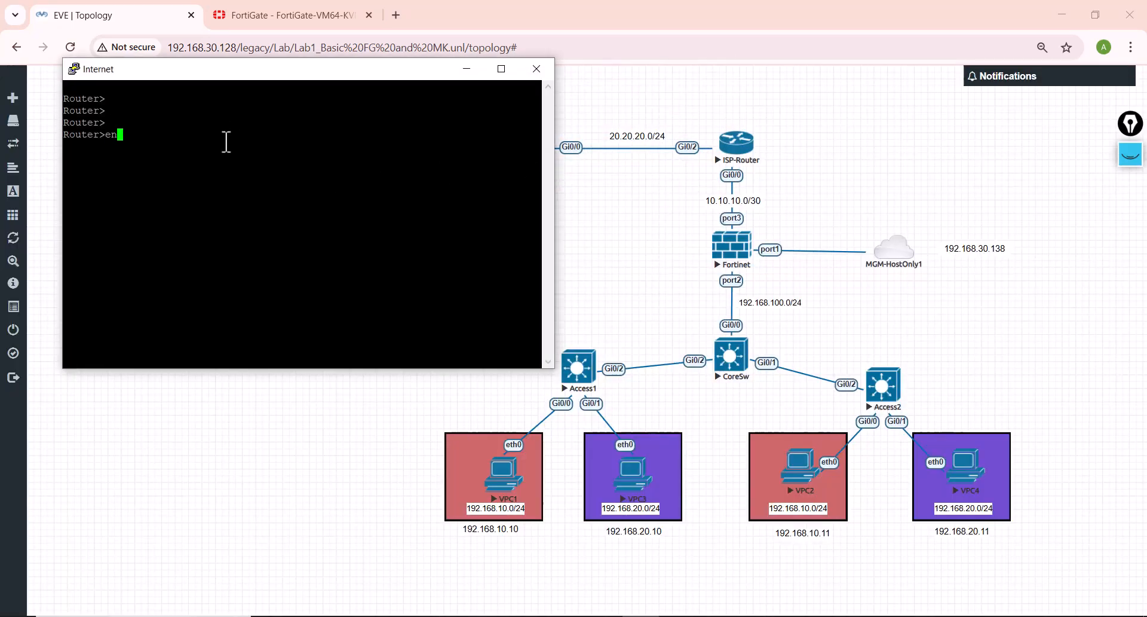
type("onf t")
key("Return")
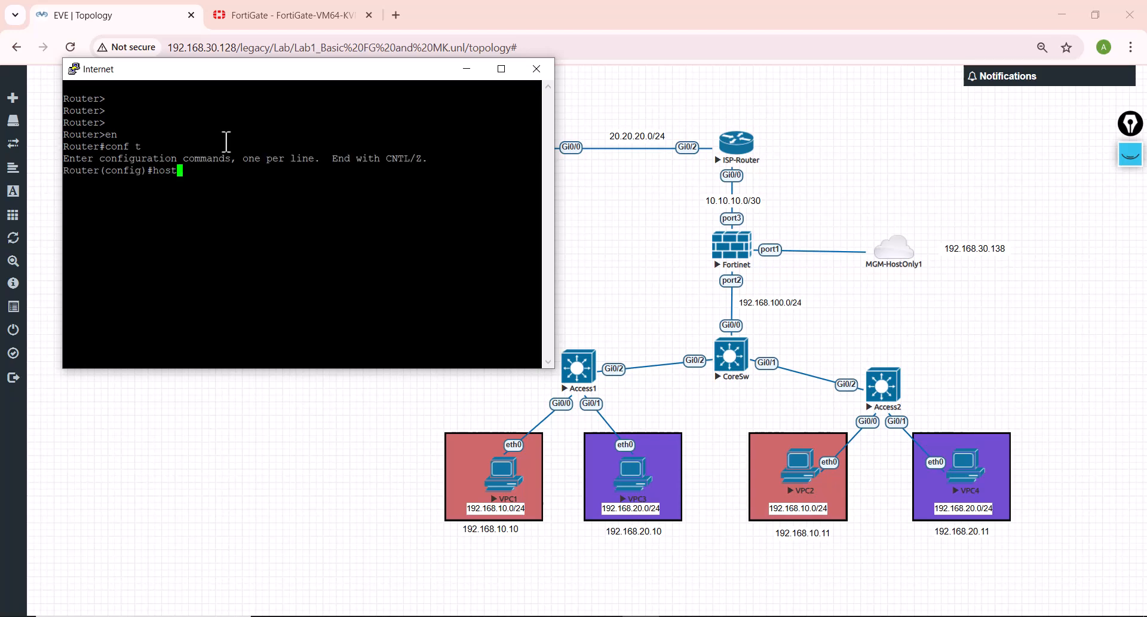
Step: Set the Internet router's hostname to Internet
type("hostna")
key("Tab")
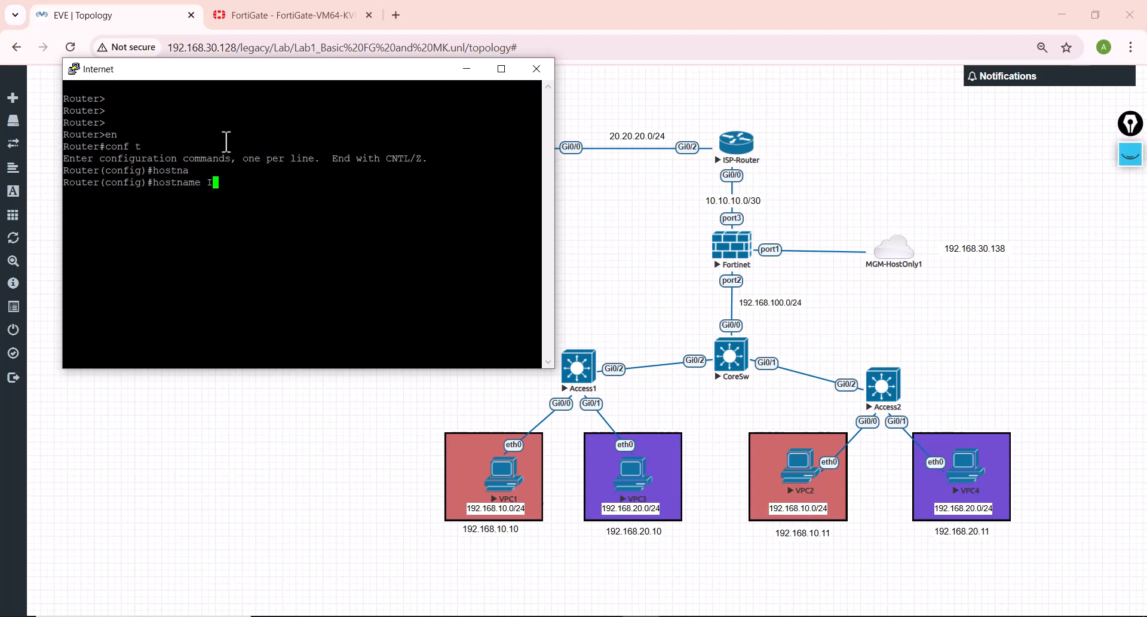
type("Intetr")
key("BackSpace")
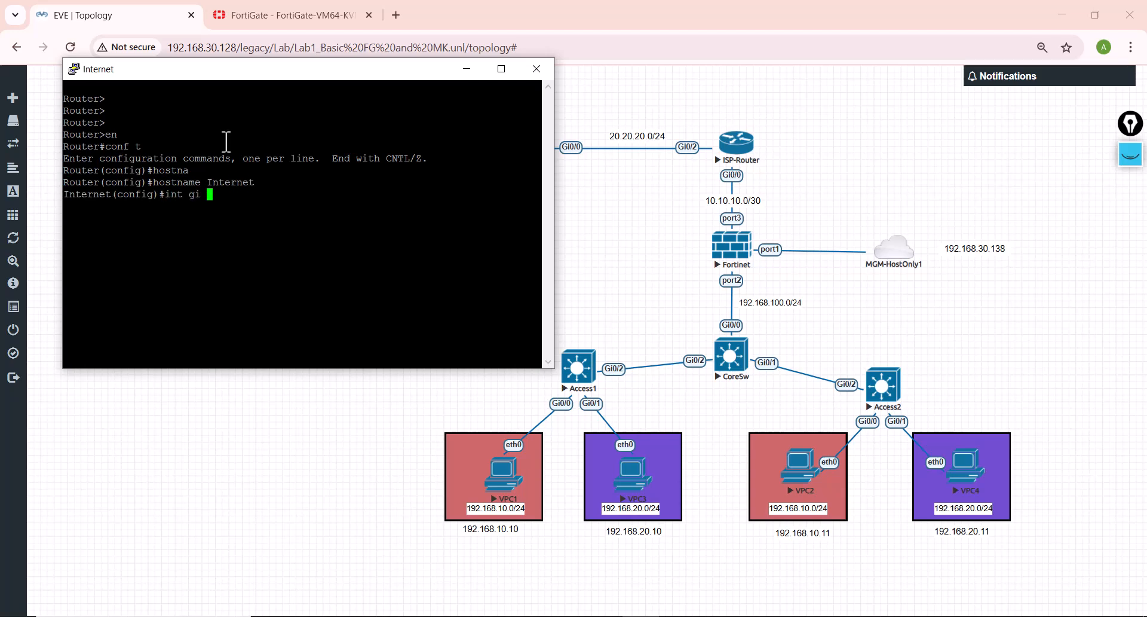
Step: Assign 20.20.20.1 255.255.255.0 to the Internet router's interface Gi0/0, enable it with no shutdown, and exit configuration mode
left_click_drag(224, 77, 220, 210)
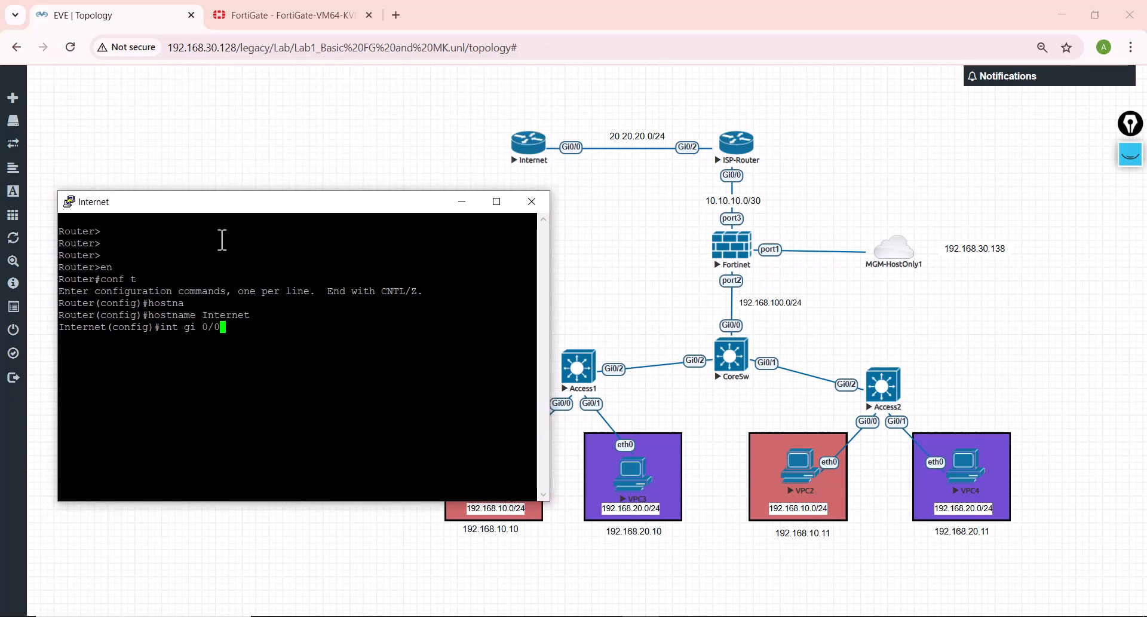
key("Return")
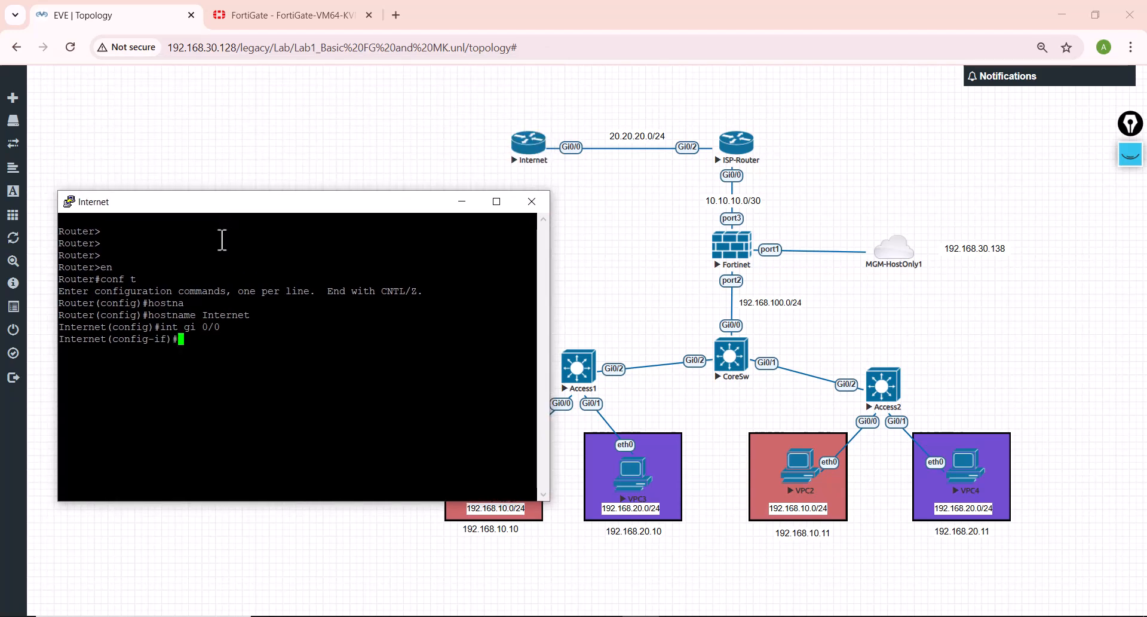
type("ip add 20.20.20.1 255.255.255.0")
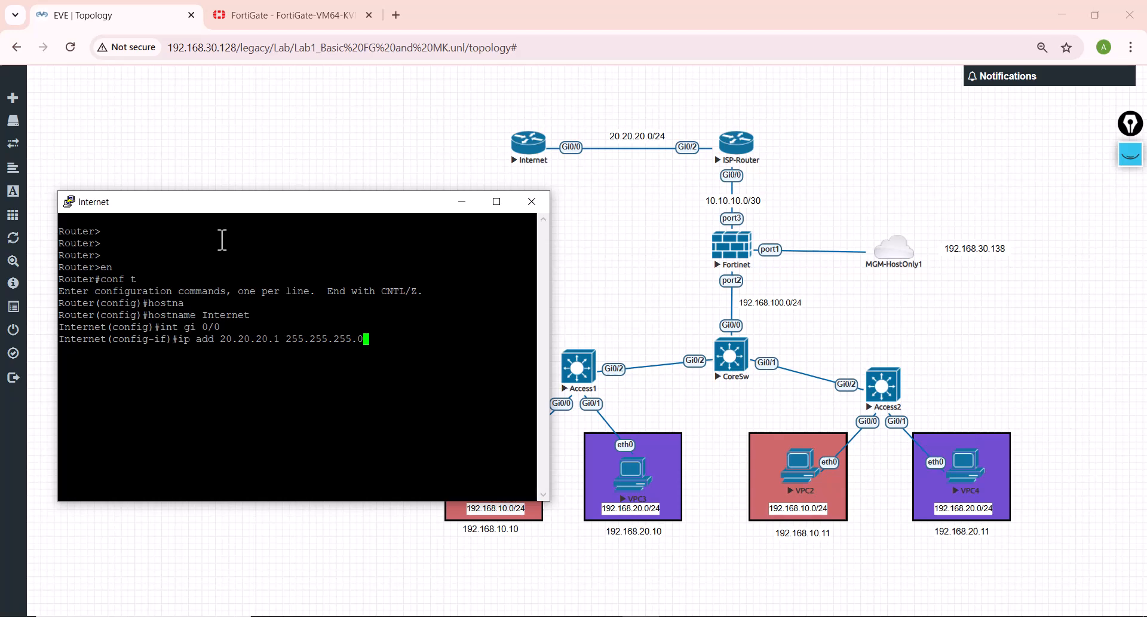
key("Return")
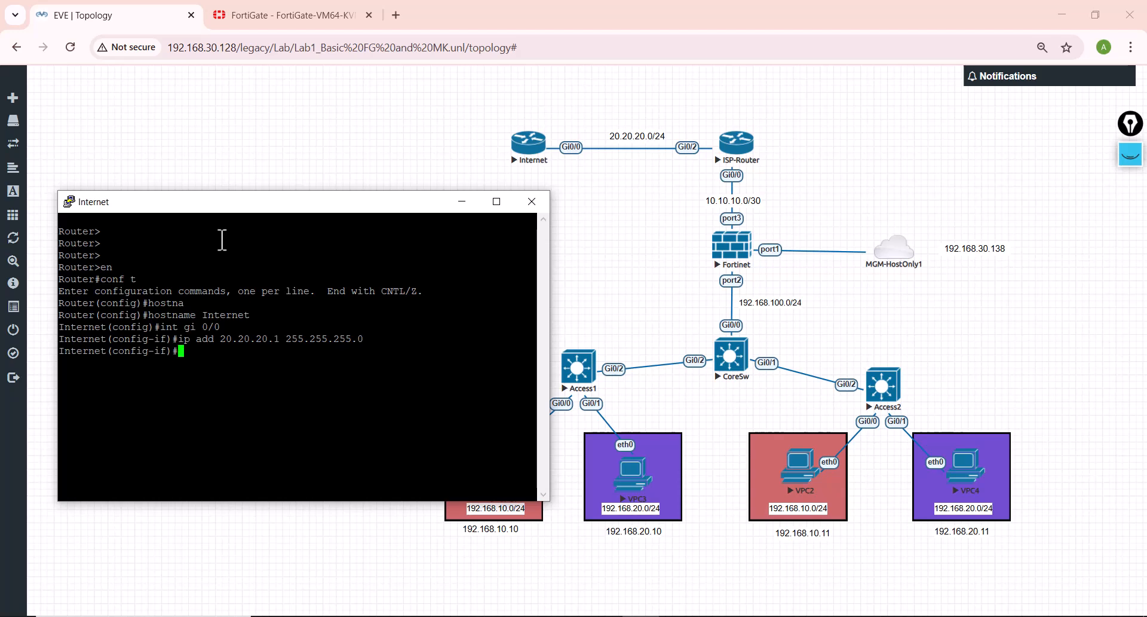
type("no shu")
key("Tab")
key("Return")
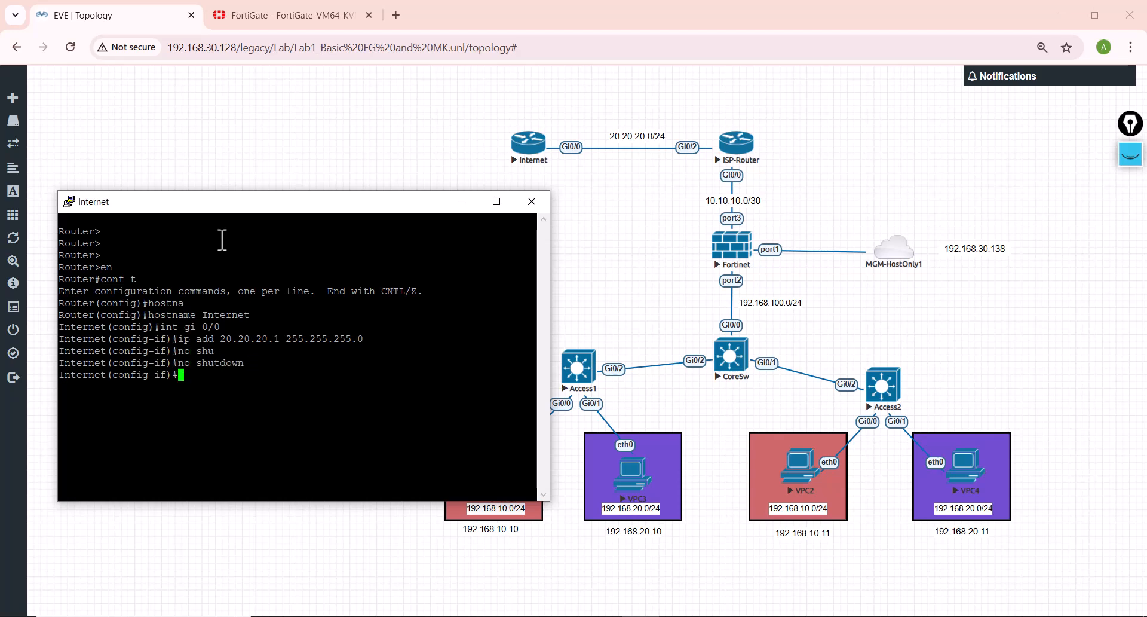
type("end")
key("Return")
key("Return")
key("Return")
key("Return")
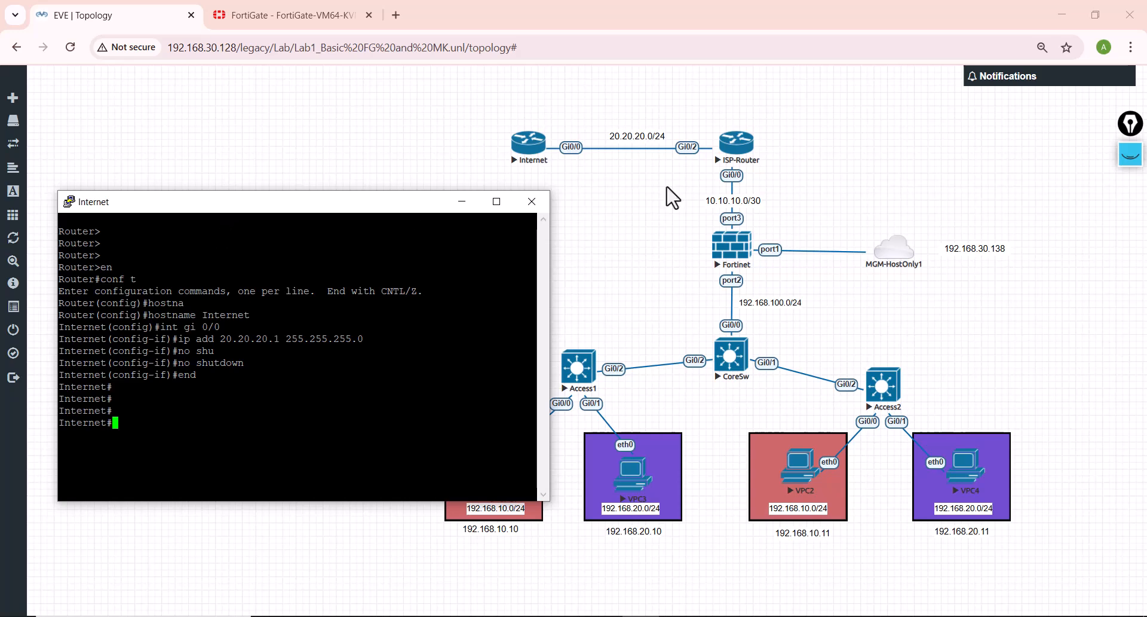
Step: Open the ISP-Router's console from the EVE topology and arrange it beside the Internet router's console
left_click(751, 164)
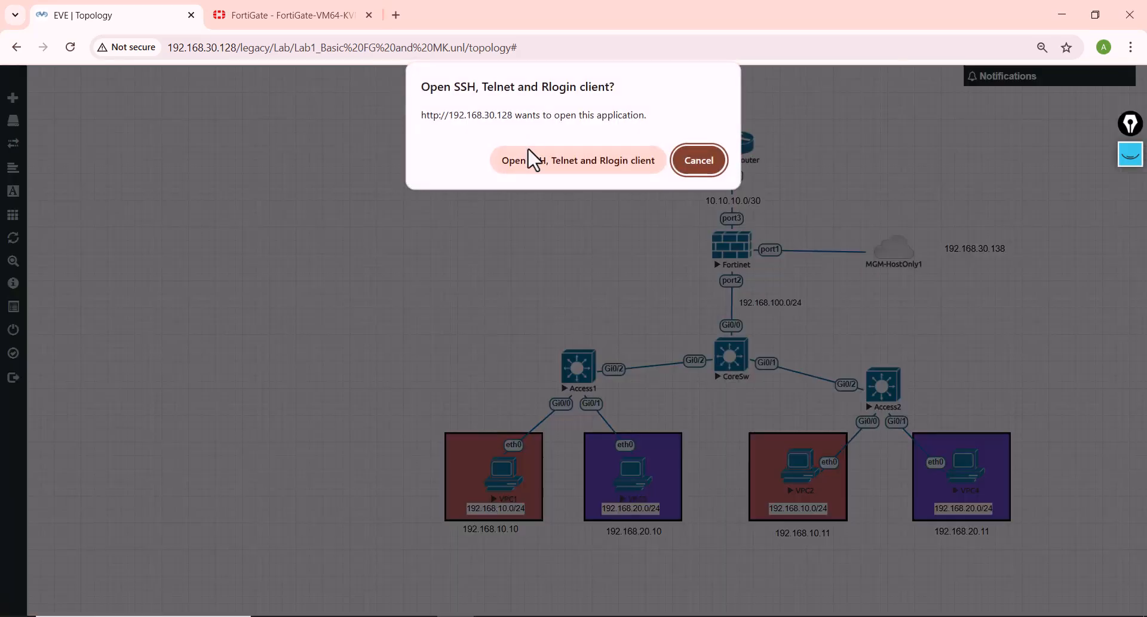
left_click(533, 159)
left_click_drag(357, 89, 740, 147)
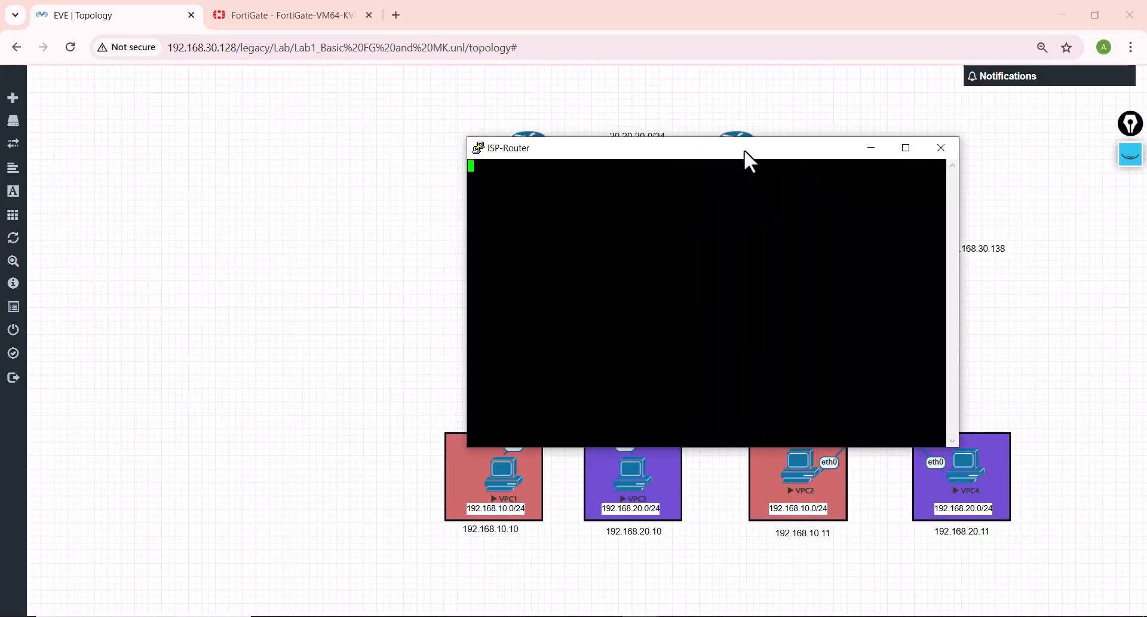
key("Return")
key("Return")
key("Return")
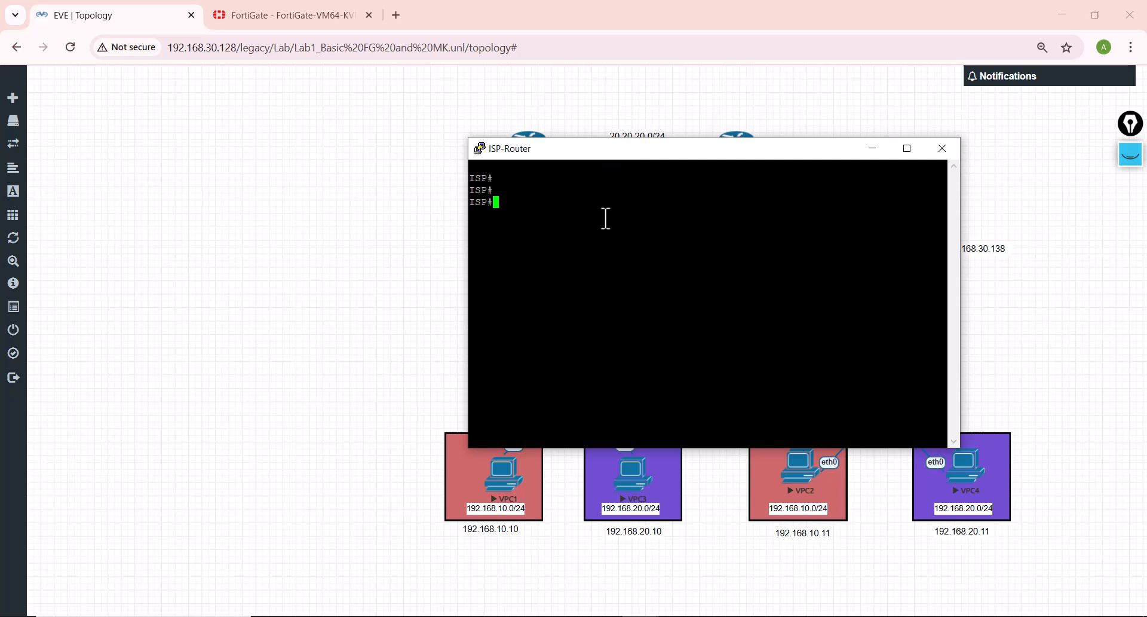
left_click_drag(596, 152, 662, 195)
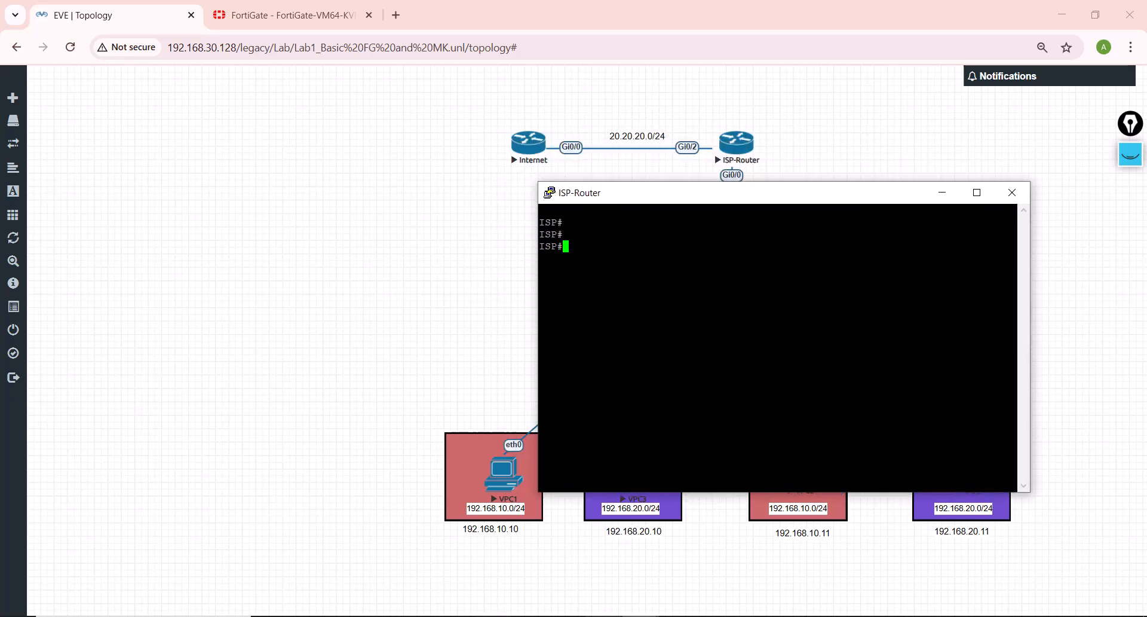
mouse_move(604, 615)
left_click(589, 562)
left_click(654, 344)
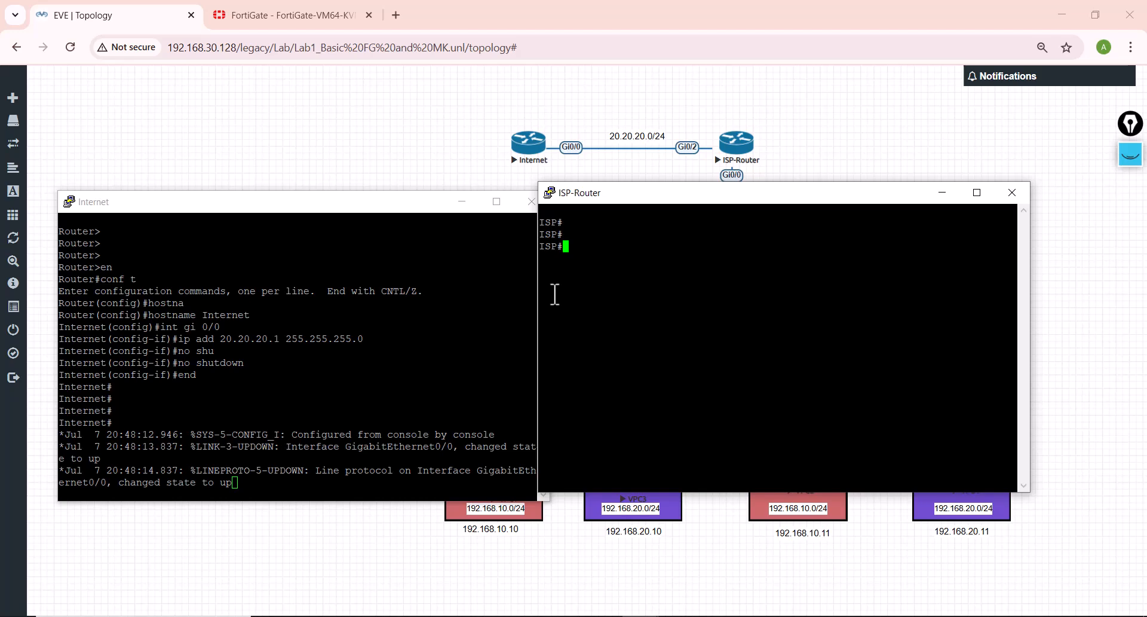
Step: Enter global configuration mode on the ISP router
type("conf t\\")
key("Return")
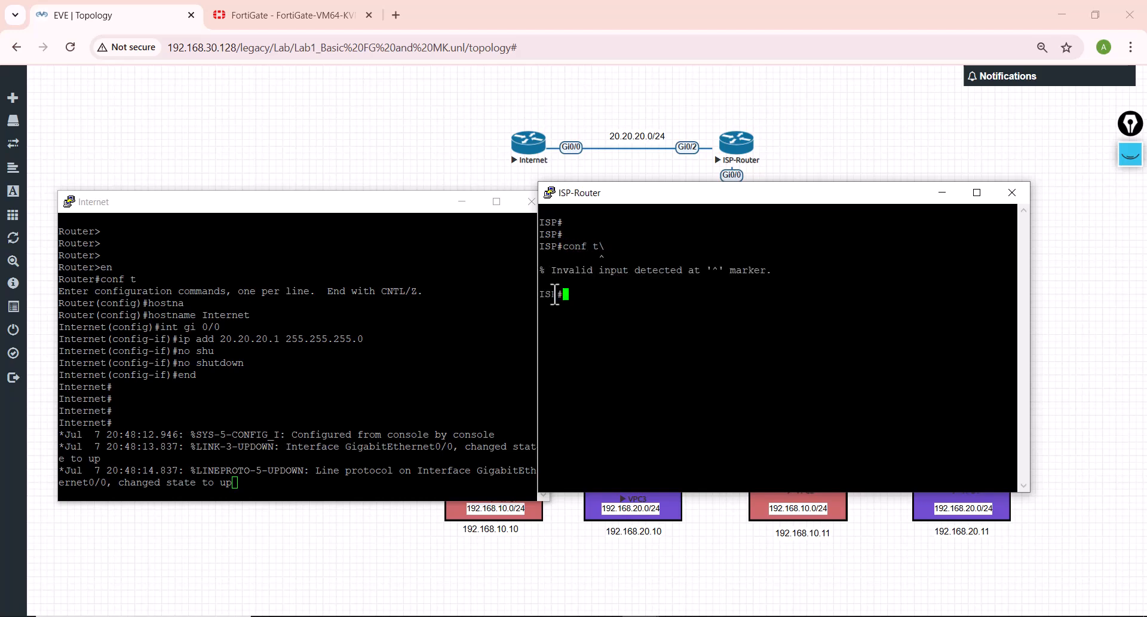
type("conf t")
key("Return")
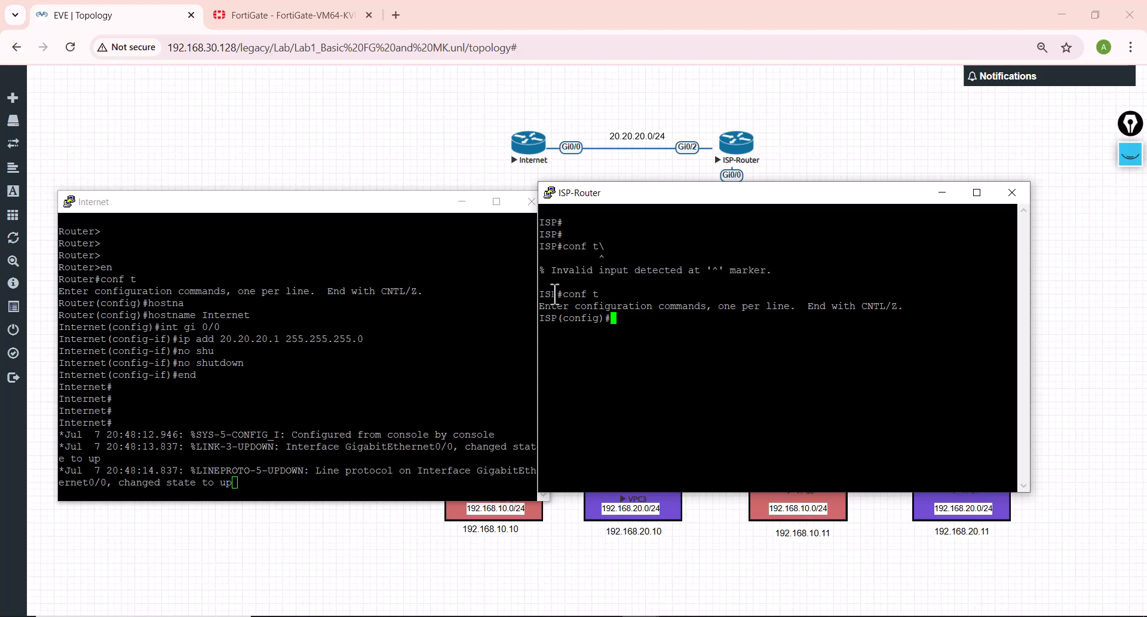
Step: Assign the IP address 20.20.20.2 255.255.255.0 to interface Gi0/2 on the ISP router
type("t gi 0/2")
key("Return")
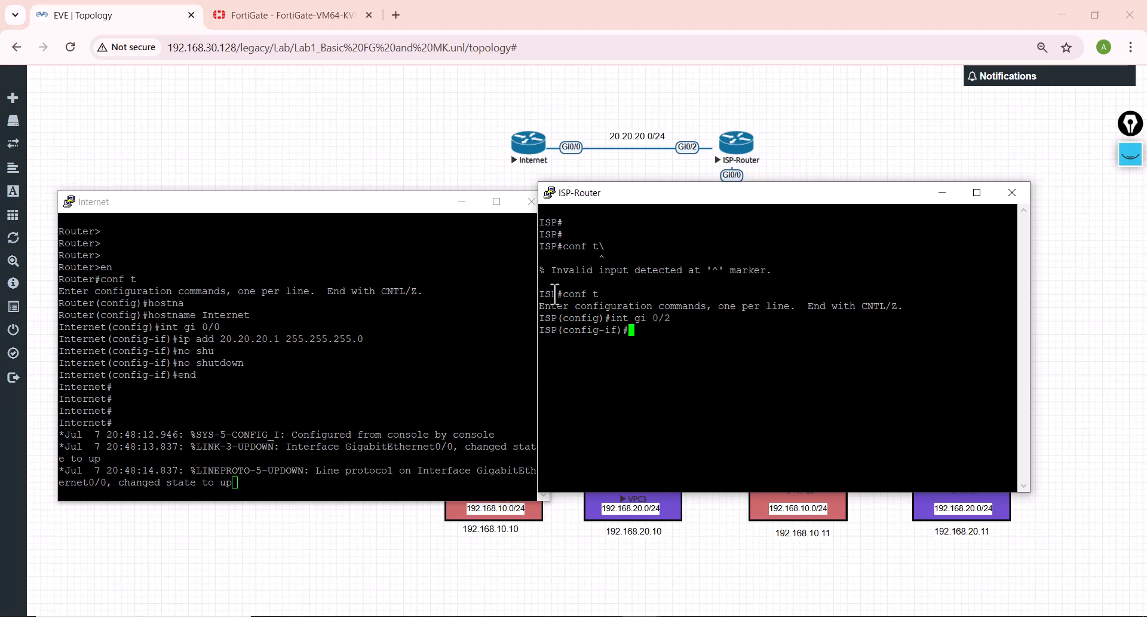
type("ip ")
type("add 192")
key("BackSpace")
key("BackSpace")
key("BackSpace")
key("BackSpace")
key("BackSpace")
key("BackSpace")
type("20.20.20.2 255.255.255.0")
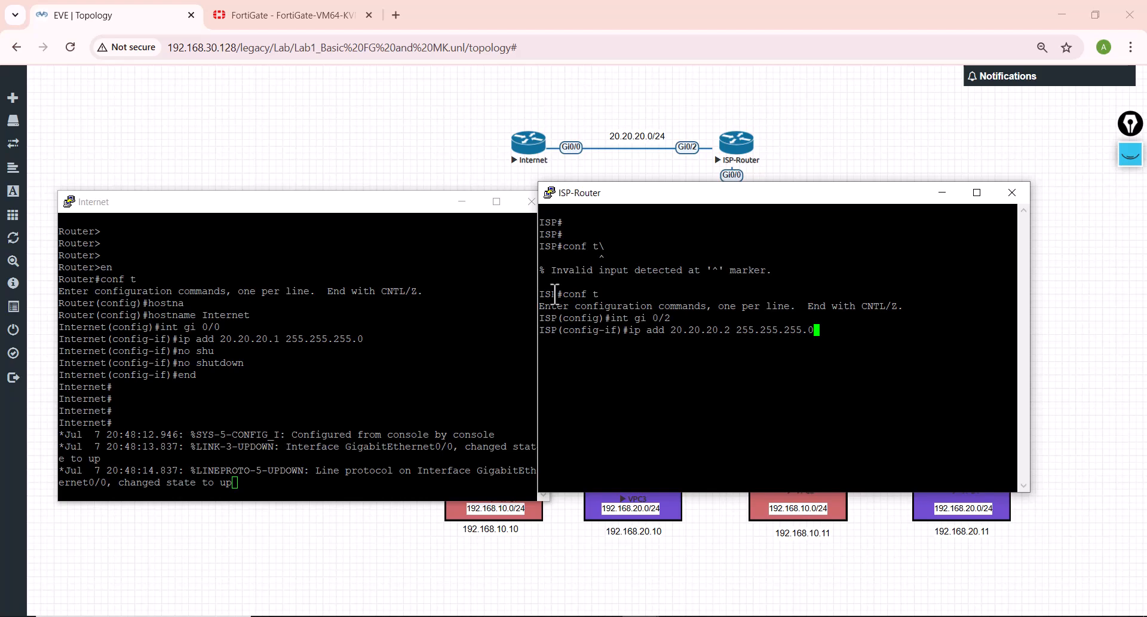
key("Return")
Step: Enable the ISP router's interface Gi0/2 with no shutdown
type("no shu")
key("Tab")
key("Return")
key("Return")
key("Return")
key("Return")
key("Return")
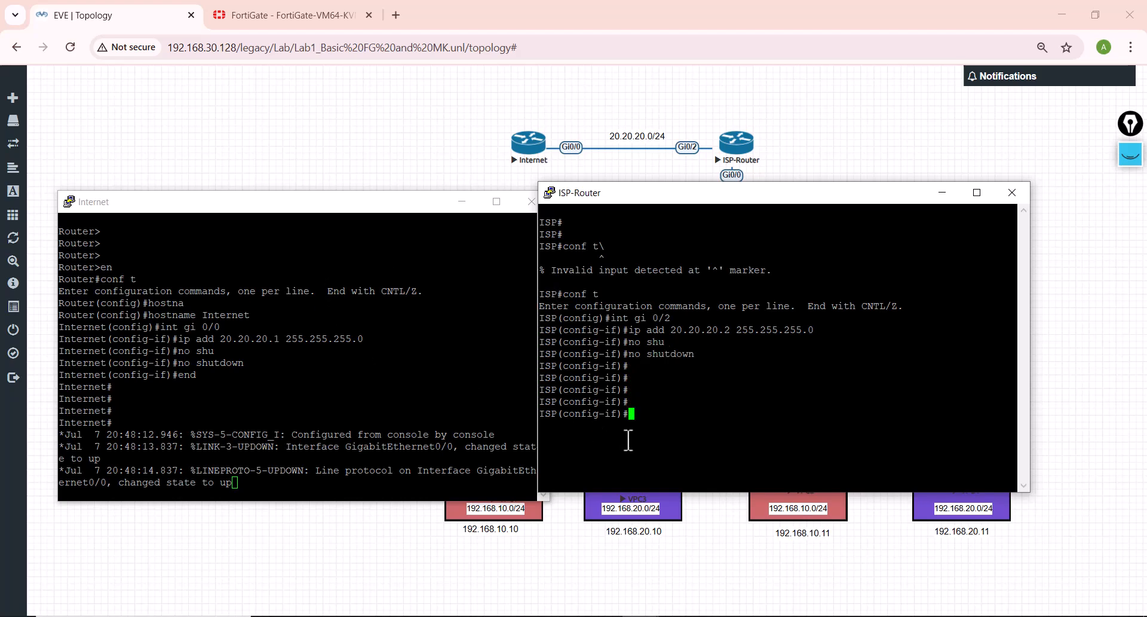
Step: Select interface Gi0/0 on the ISP router and enable it with no shutdown
type("int gi 0/2")
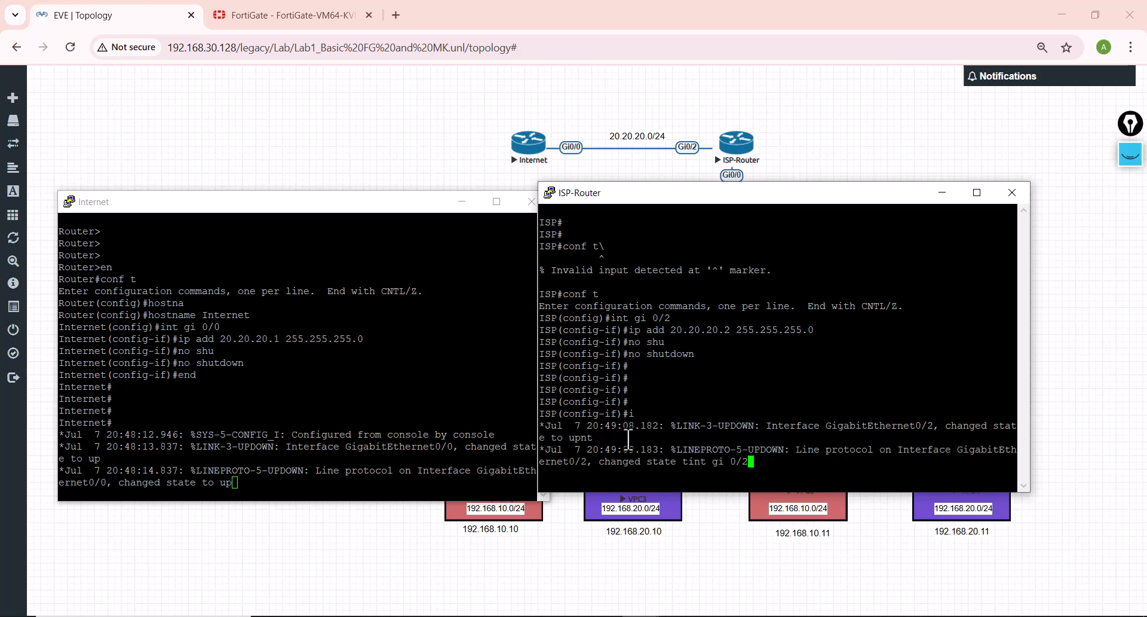
key("Return")
type("no shu")
key("Tab")
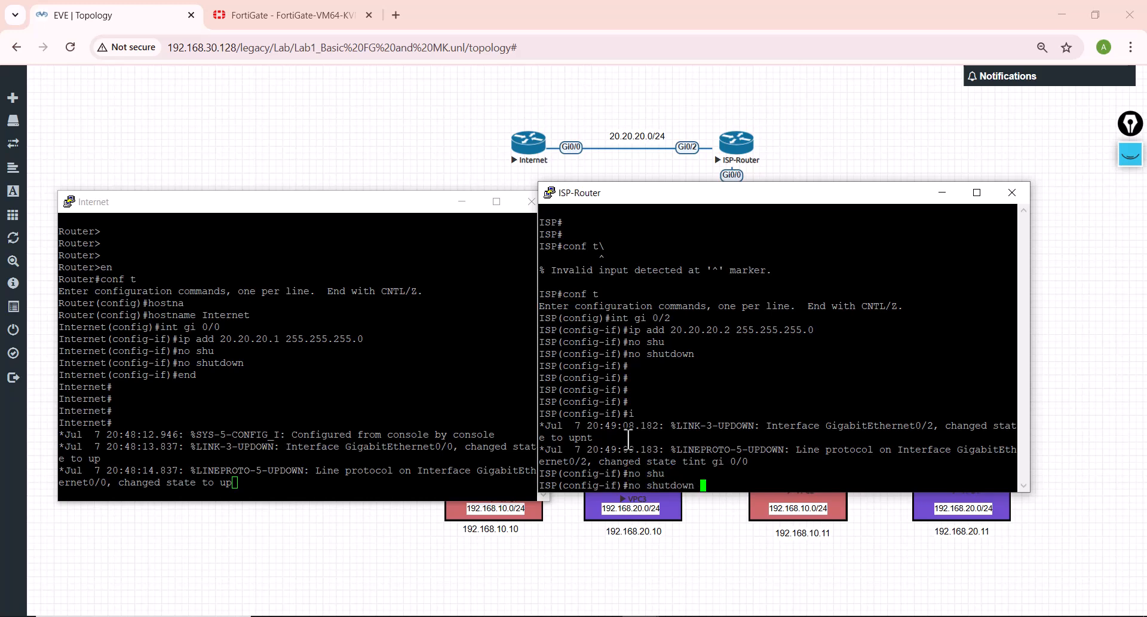
key("Return")
Step: Assign the IP address 10.10.10.1 255.255.255.252 to interface Gi0/0 on the ISP router and leave configuration mode
type("ip a")
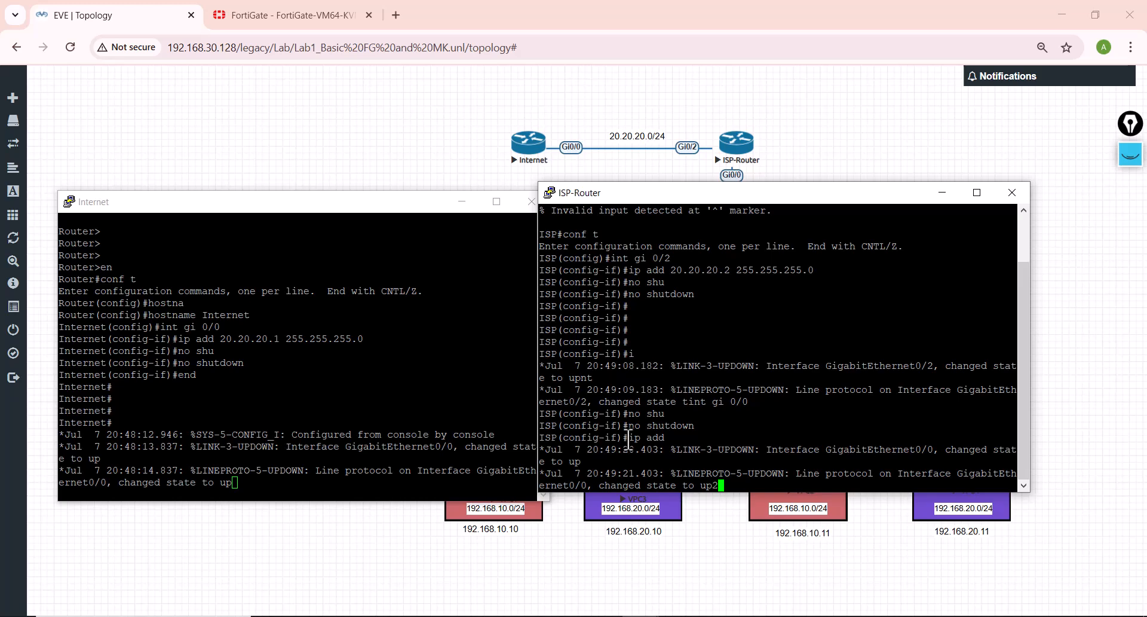
type("dd 10.10.10.")
type("1 255.2")
type("55.255.252")
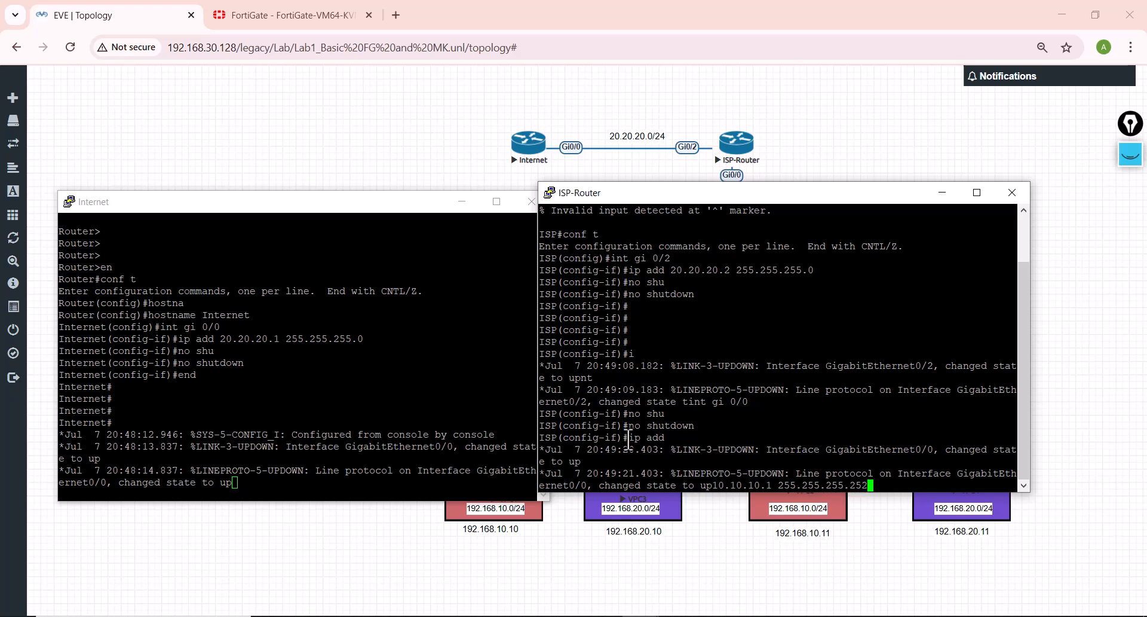
key("Return")
type("end")
key("Return")
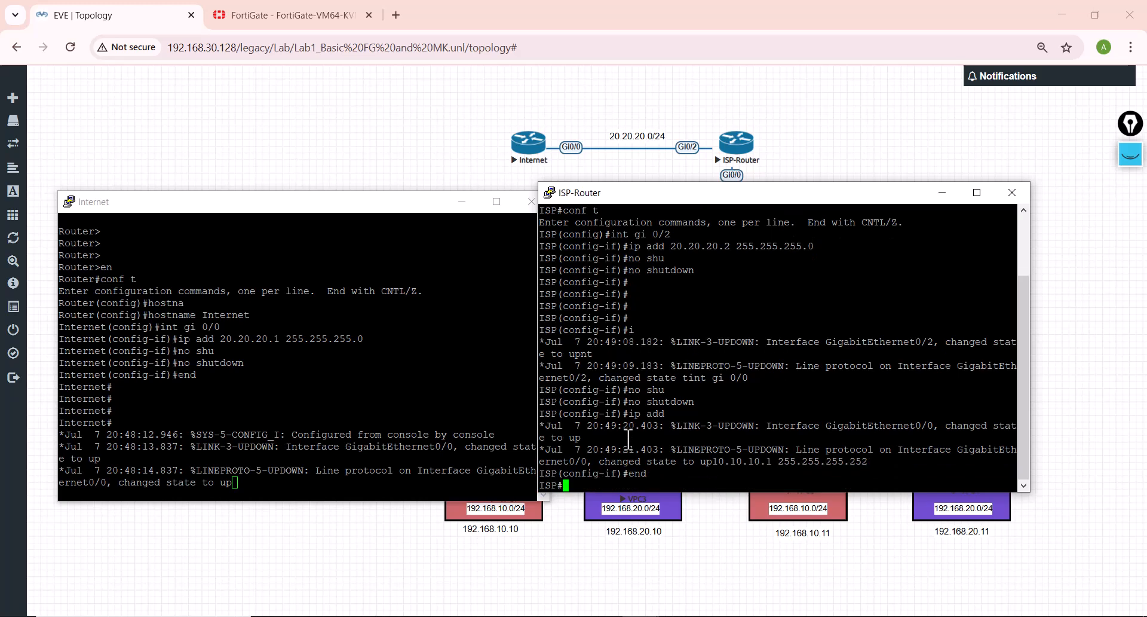
Step: List the ISP router's interfaces in brief and check their IP addresses and status against the topology
type("sho ip i")
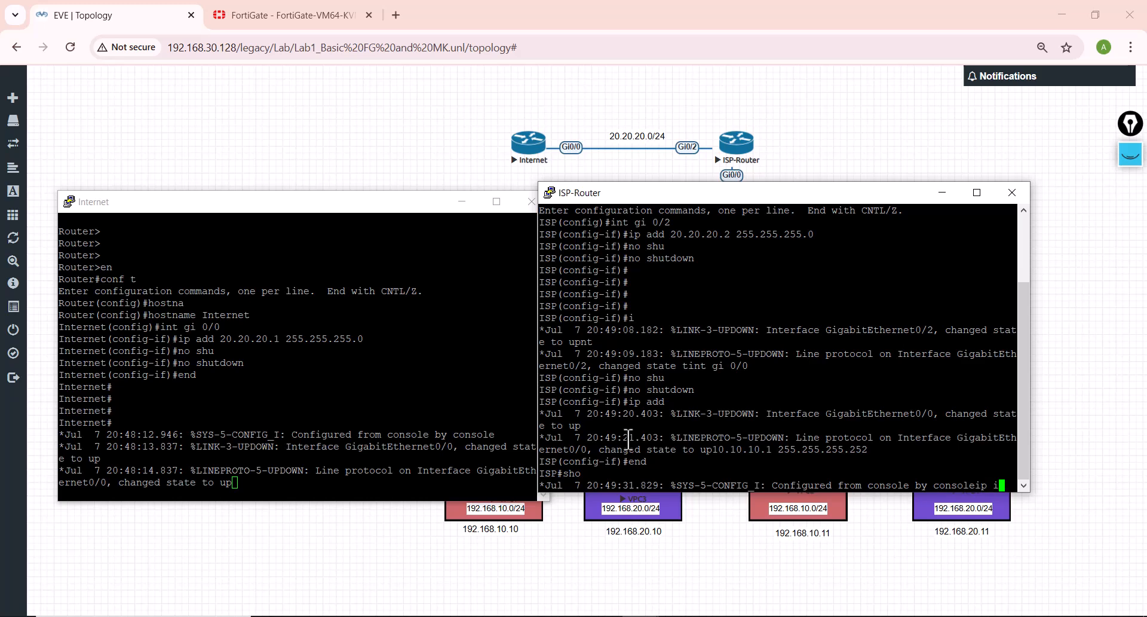
type("nt bri")
key("Return")
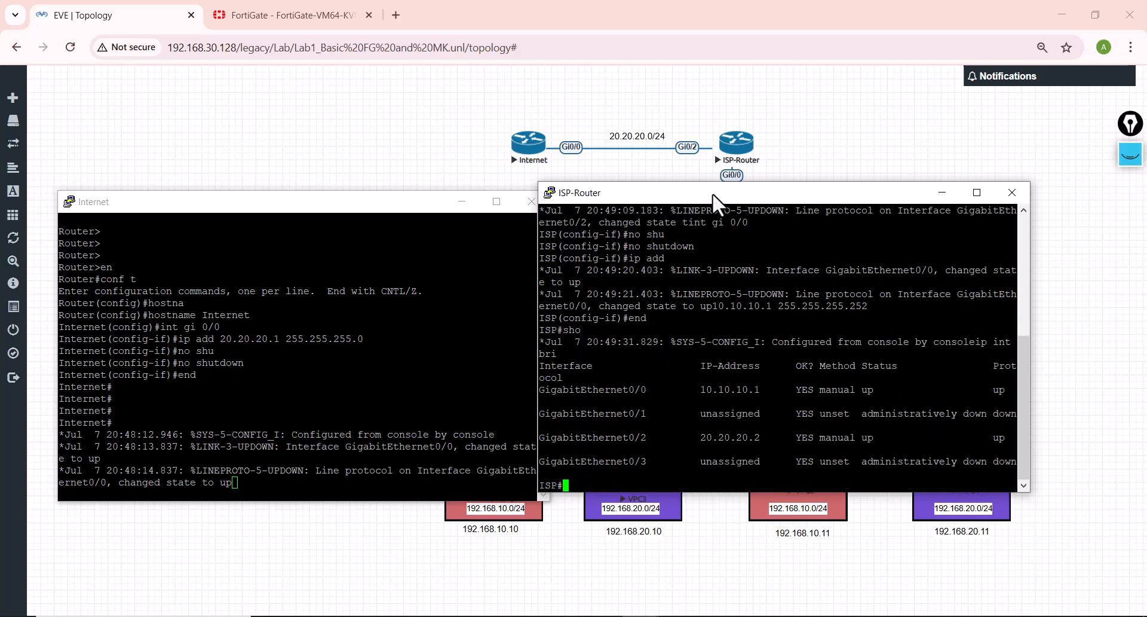
left_click_drag(712, 193, 300, 112)
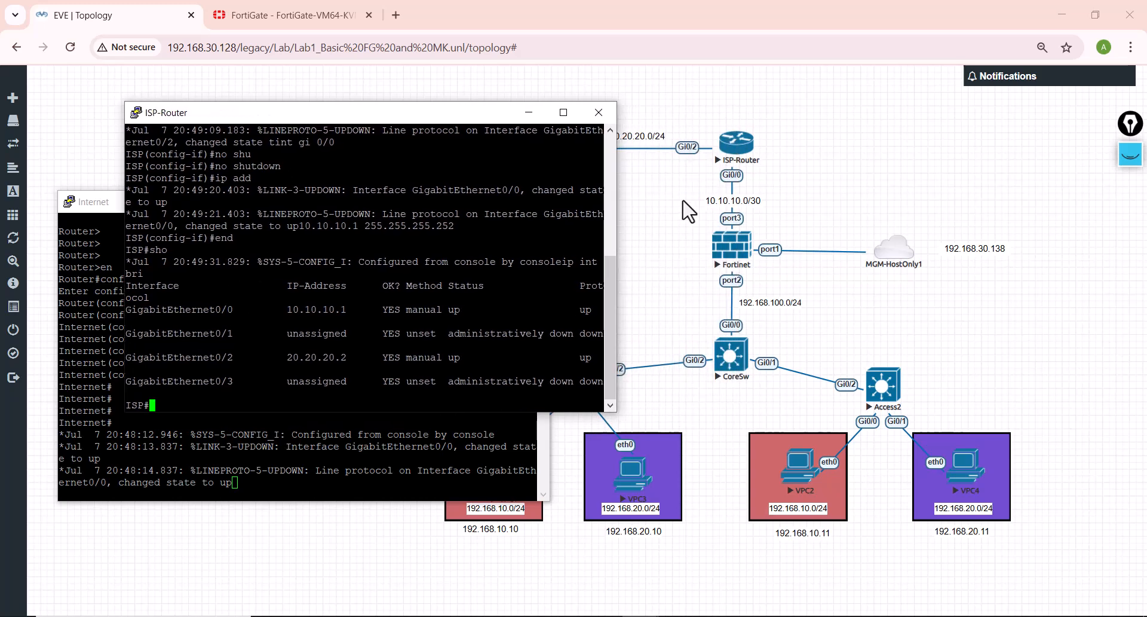
left_click_drag(438, 358, 568, 357)
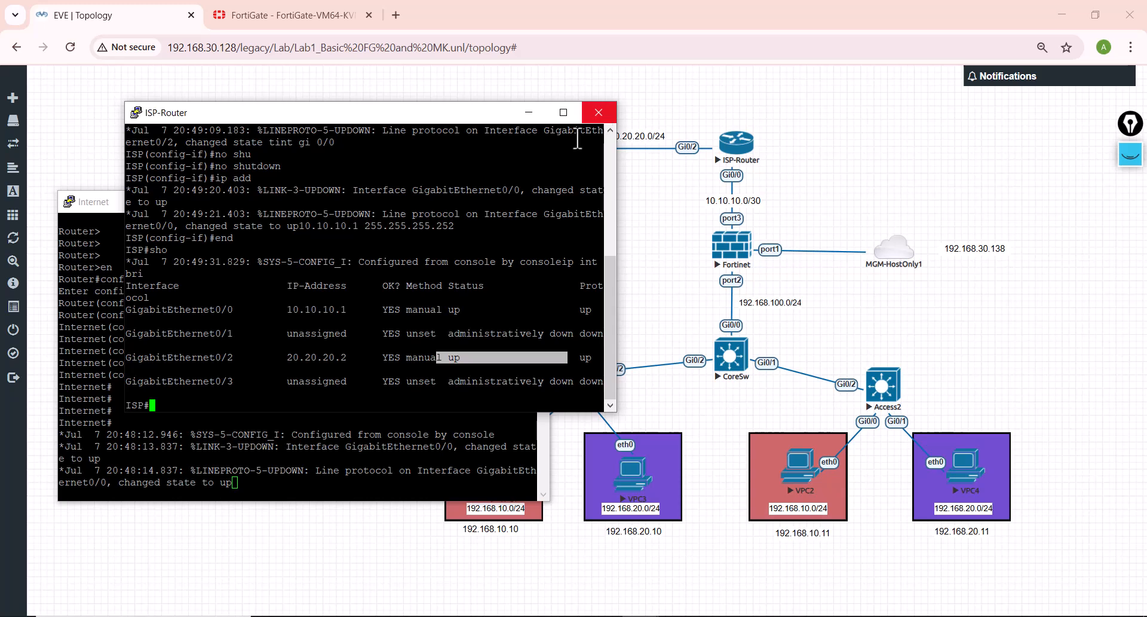
left_click(372, 237)
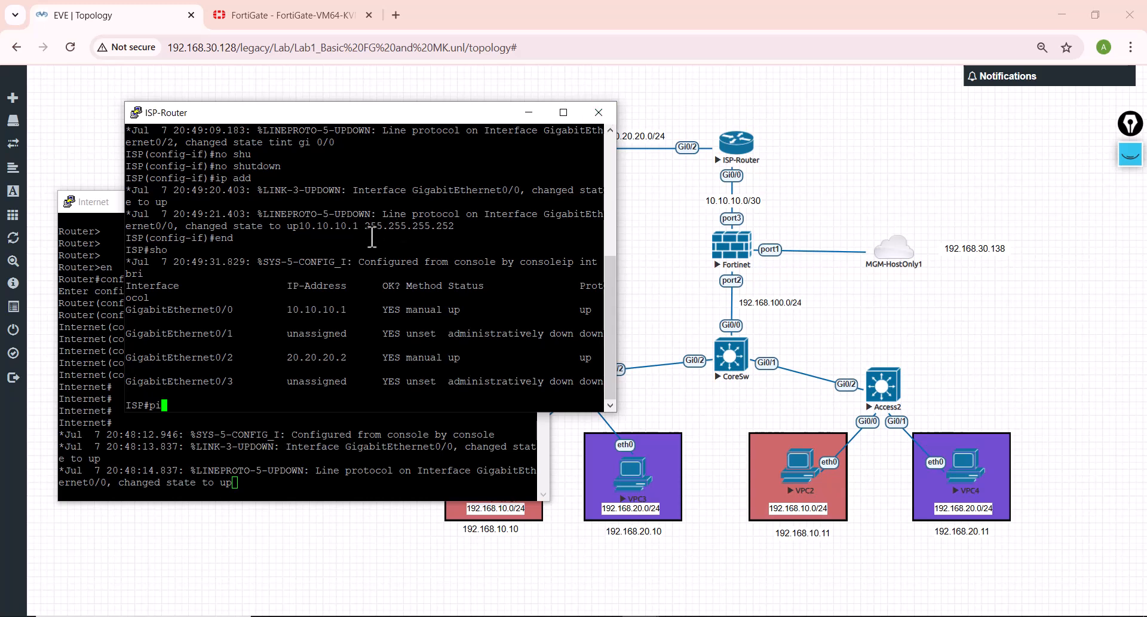
Step: Ping 10.10.10.2 from the ISP router and close its console
type("ping 10.10.10.2")
key("Return")
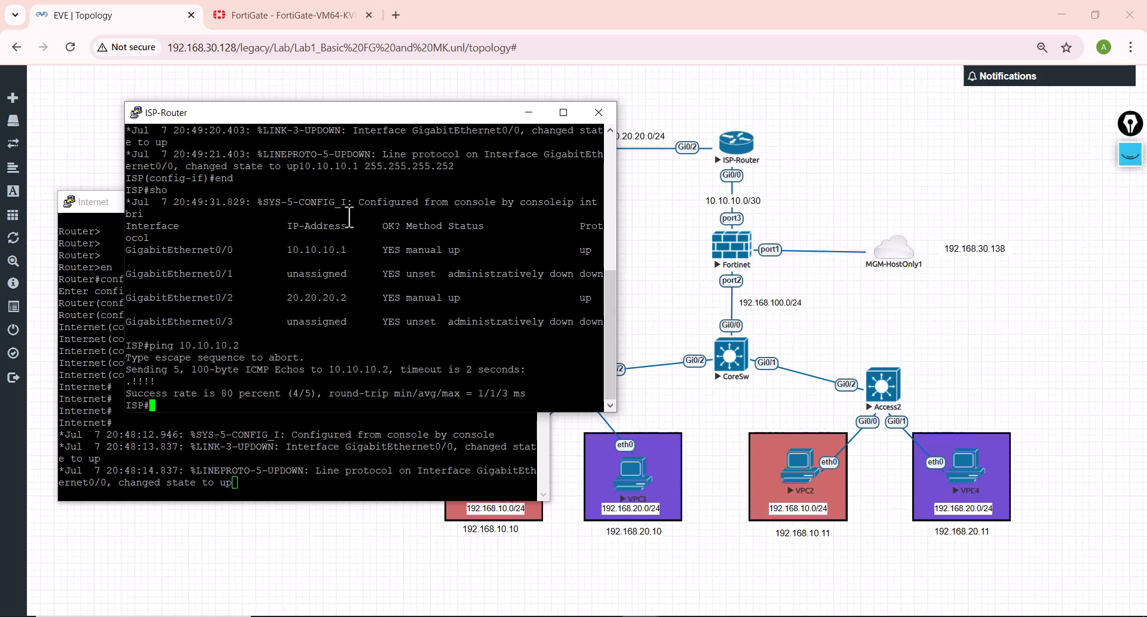
left_click_drag(346, 115, 476, 125)
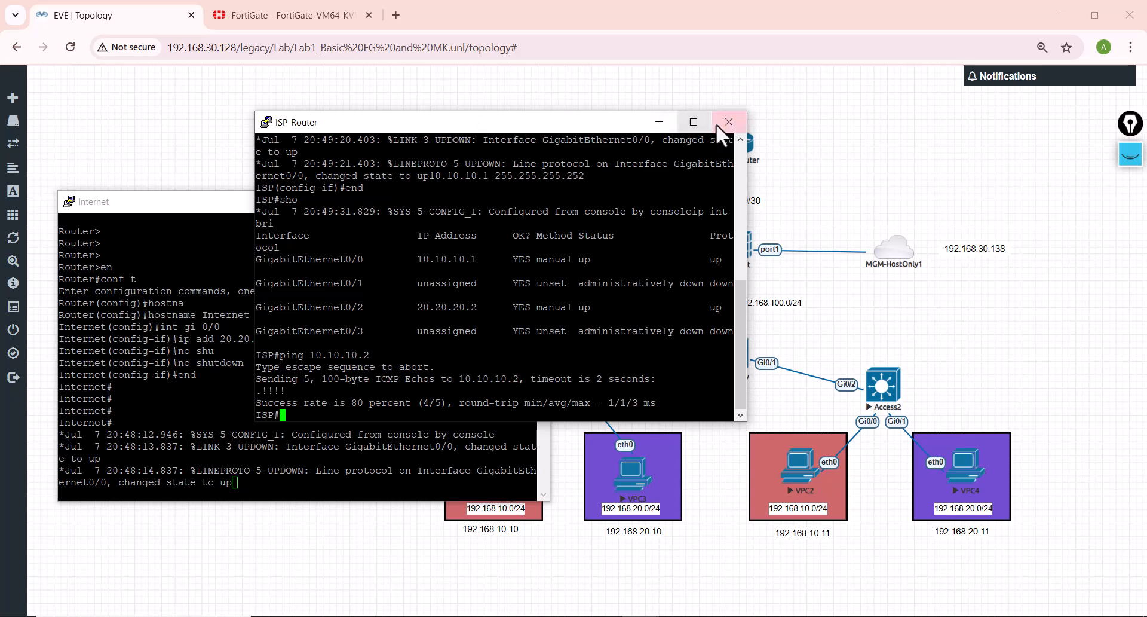
left_click_drag(600, 122, 667, 137)
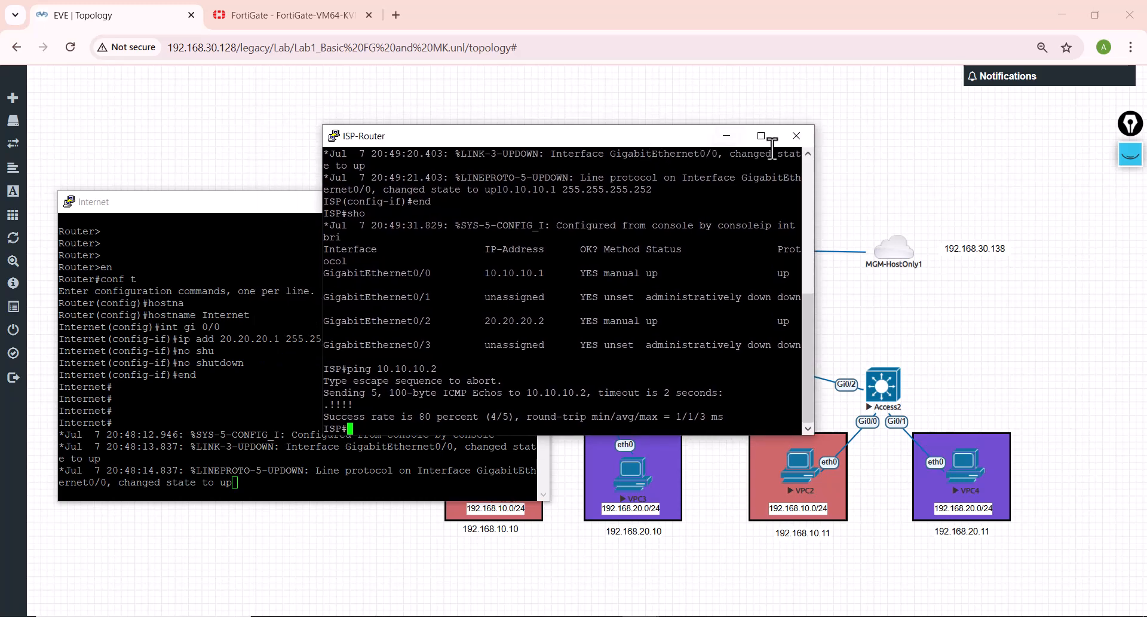
left_click(793, 143)
left_click(523, 371)
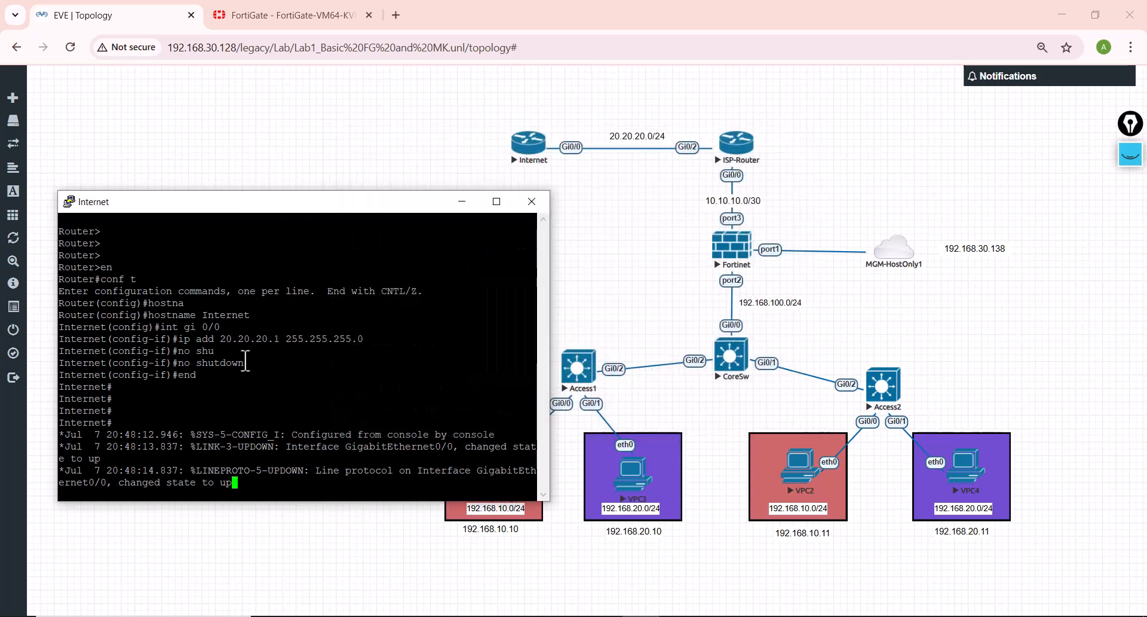
Step: Ping 20.20.20.2 from the Internet router and close its console
key("Return")
key("Return")
key("Return")
key("Return")
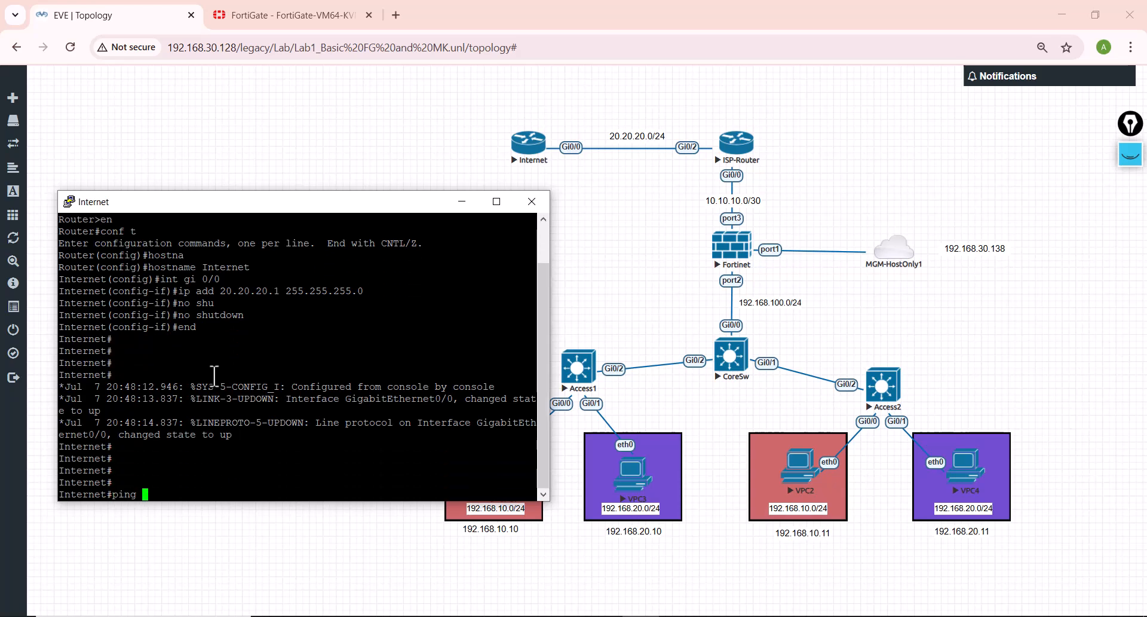
type("20.20.20.")
key("Return")
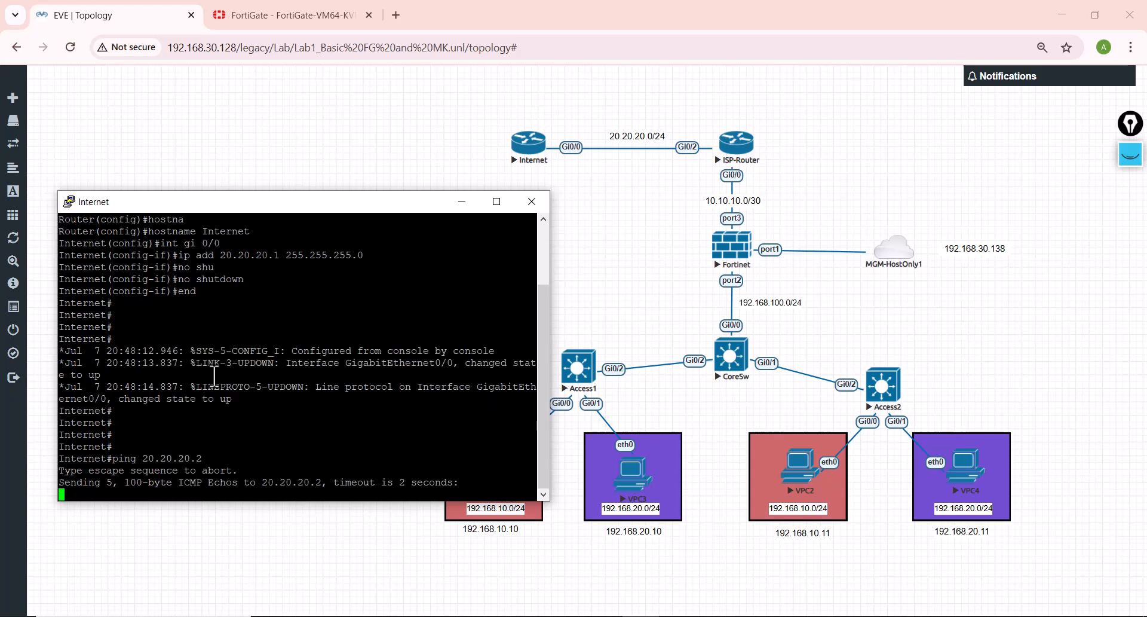
key("Return")
key("Return")
key("Return")
key("Return")
type("w")
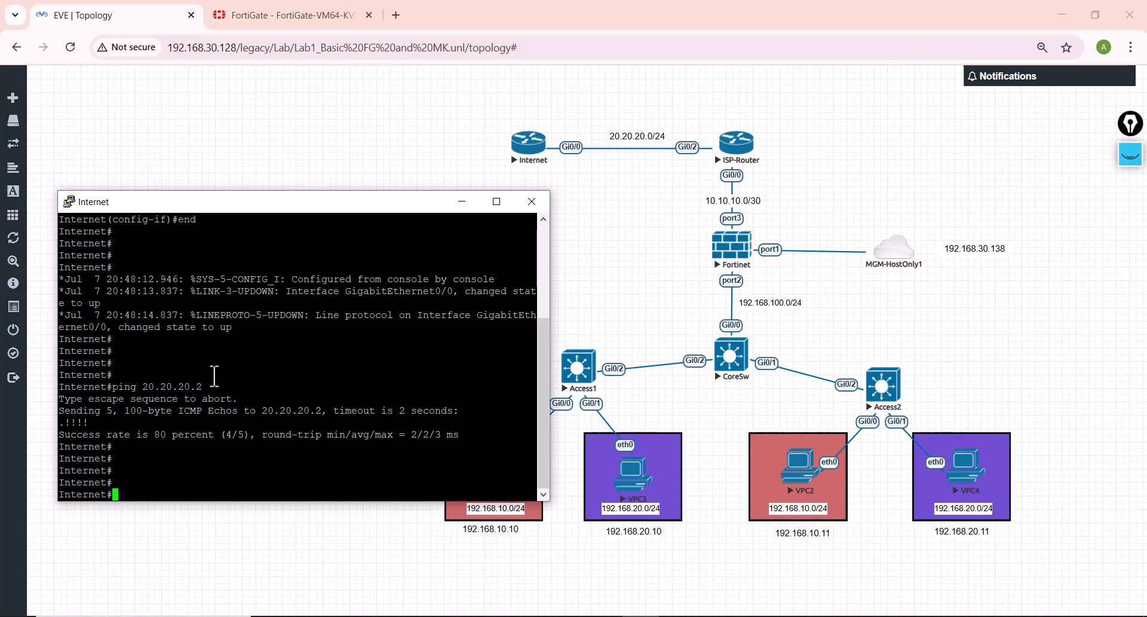
left_click(531, 201)
left_click(587, 371)
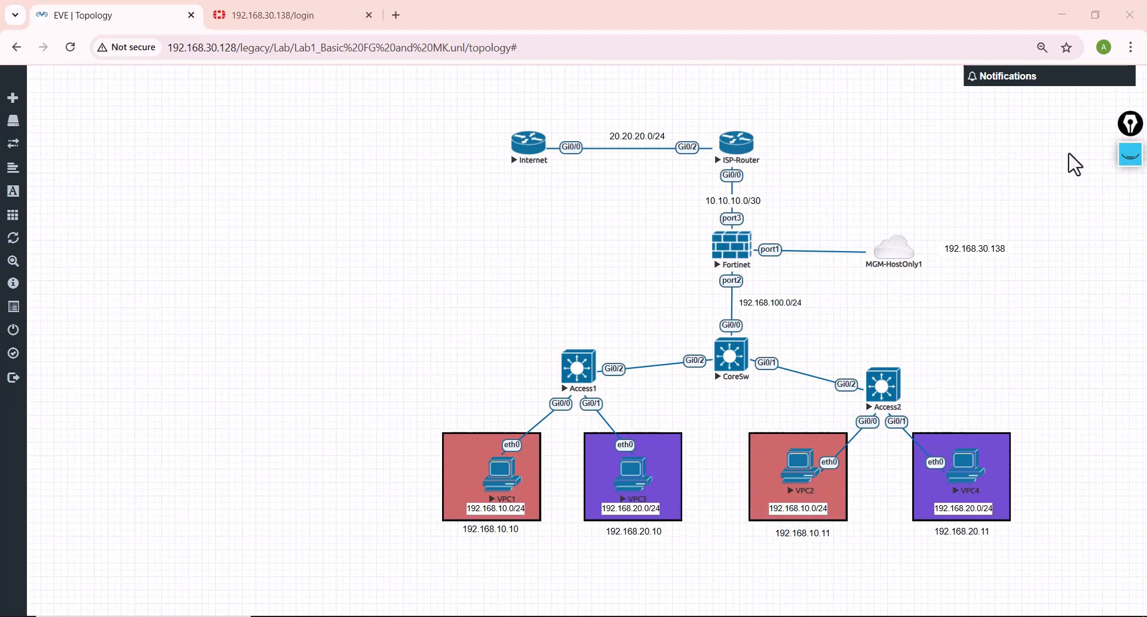
Step: Draw pink check marks over the two routers, the Fortinet firewall and the three switches, and clear the annotations
left_click(1130, 154)
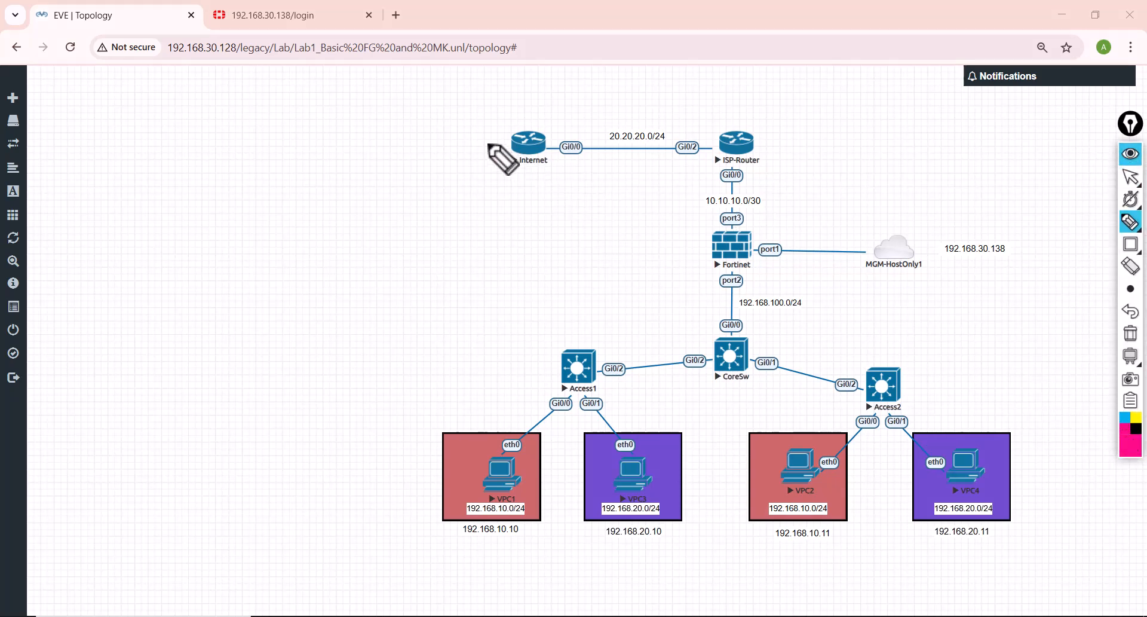
left_click_drag(486, 143, 548, 104)
left_click_drag(715, 120, 753, 94)
mouse_move(726, 237)
left_mouse_down()
mouse_move(730, 260)
mouse_move(780, 192)
left_mouse_up()
left_click_drag(735, 368, 786, 305)
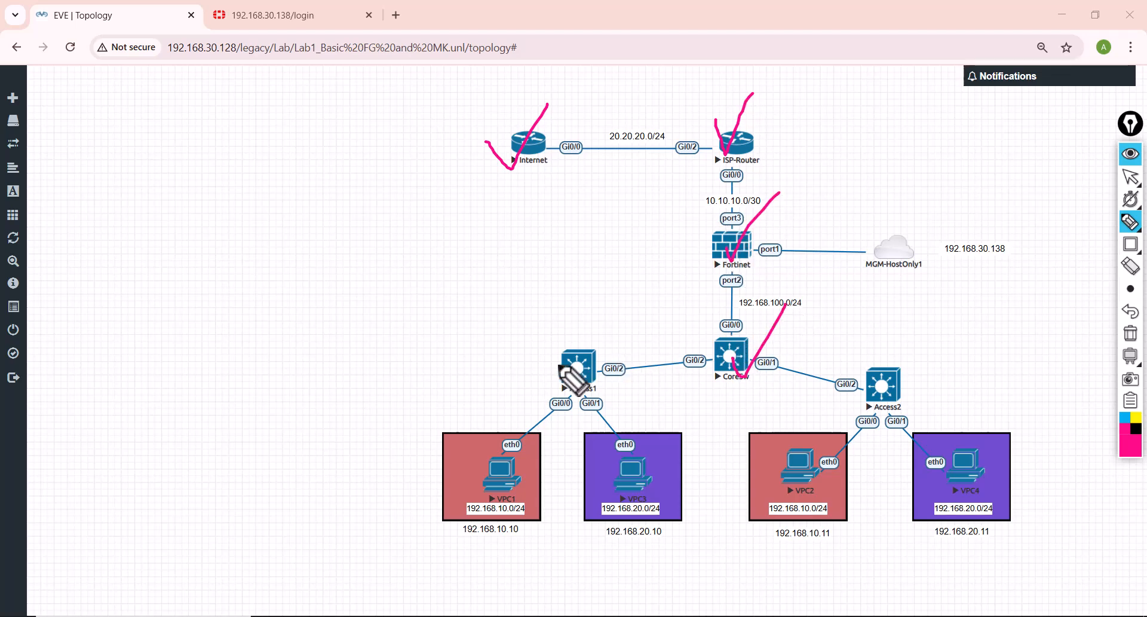
left_click_drag(565, 365, 631, 288)
mouse_move(881, 373)
left_mouse_down()
mouse_move(928, 332)
mouse_move(939, 305)
left_mouse_up()
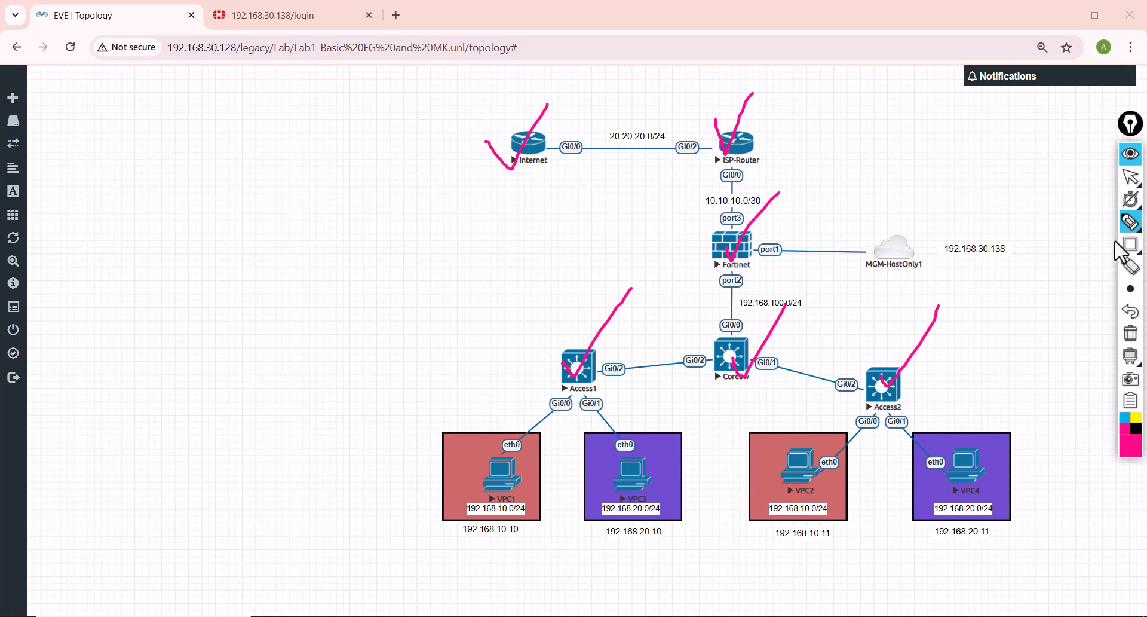
mouse_move(1140, 294)
left_click(1131, 333)
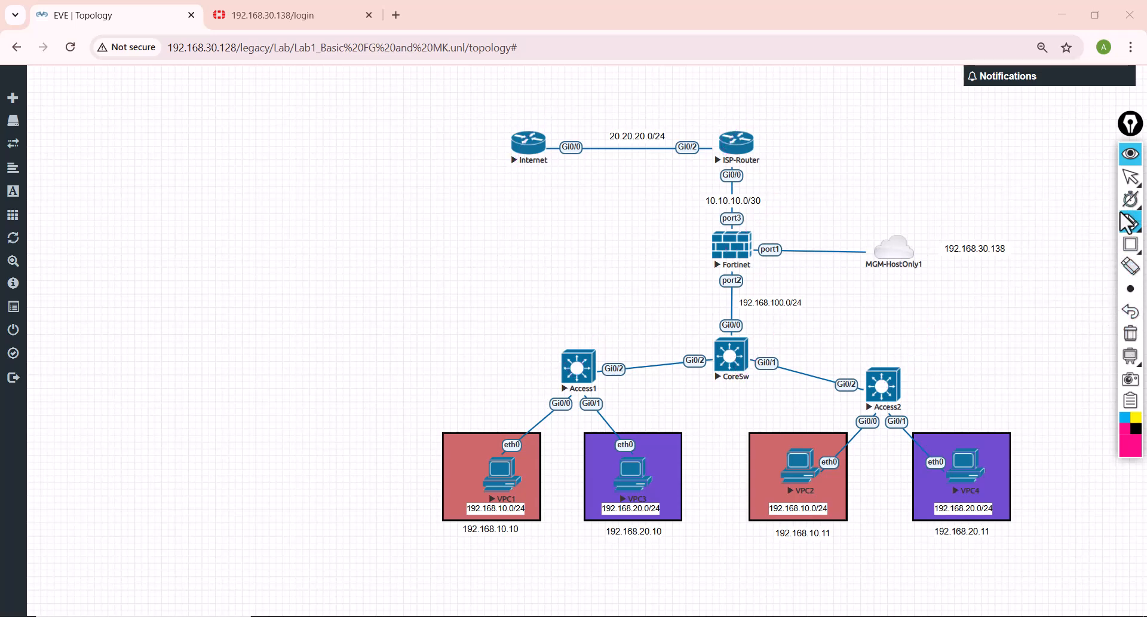
left_click(1129, 161)
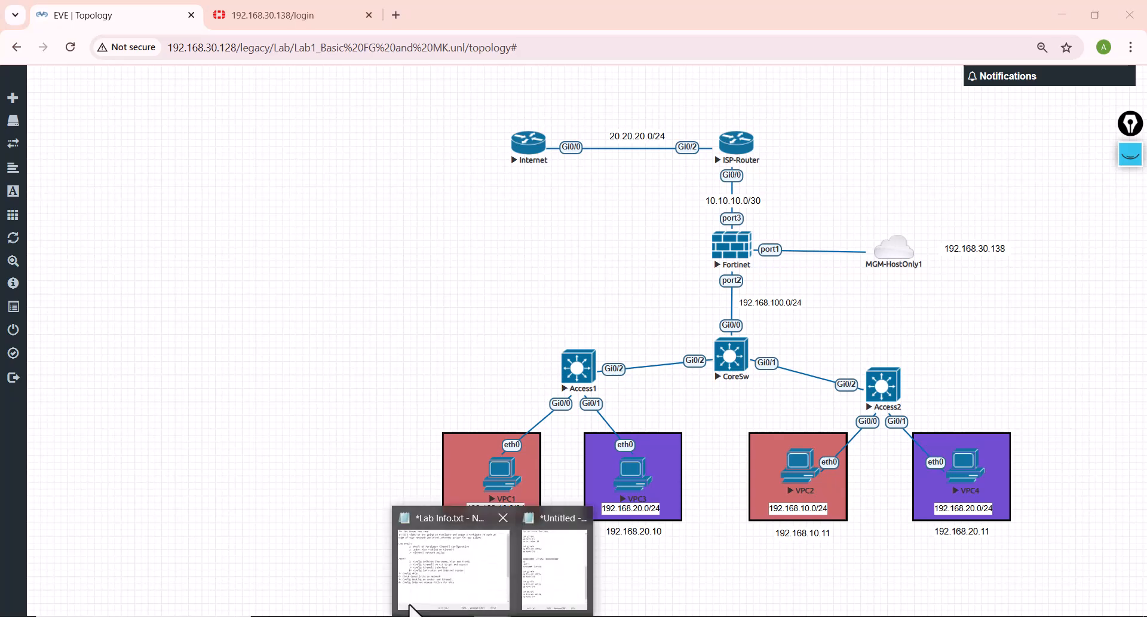
Step: Indent steps 5 (Config VPCs) and 6 (Check Conectivity on Network) in the Lab Info.txt notes
left_click(421, 592)
left_click(46, 405)
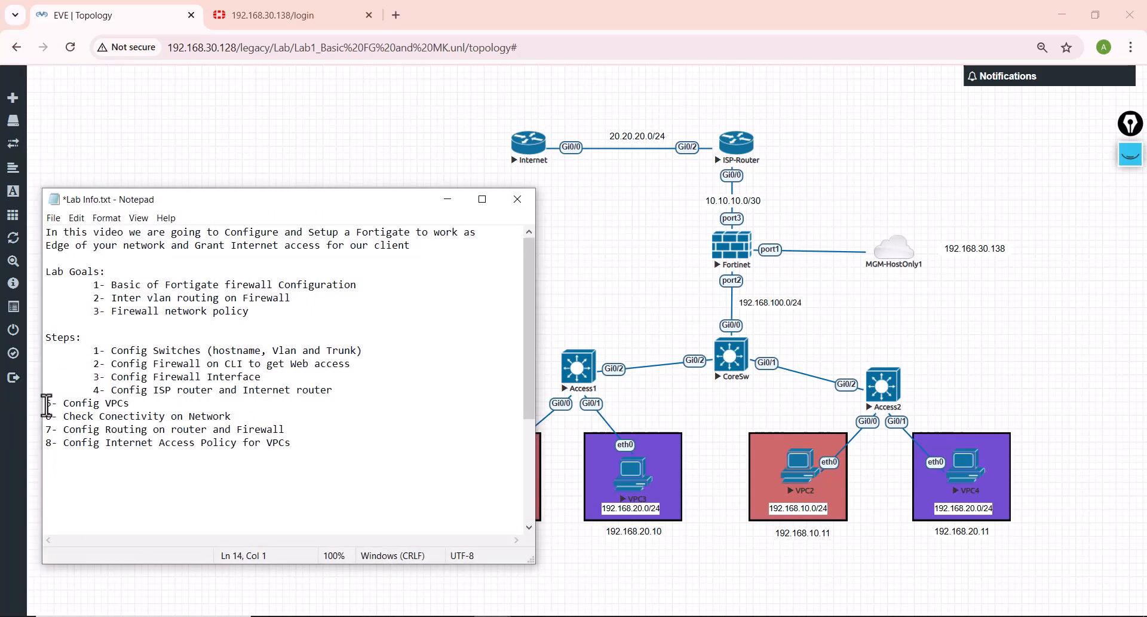
key("Tab")
left_click(46, 418)
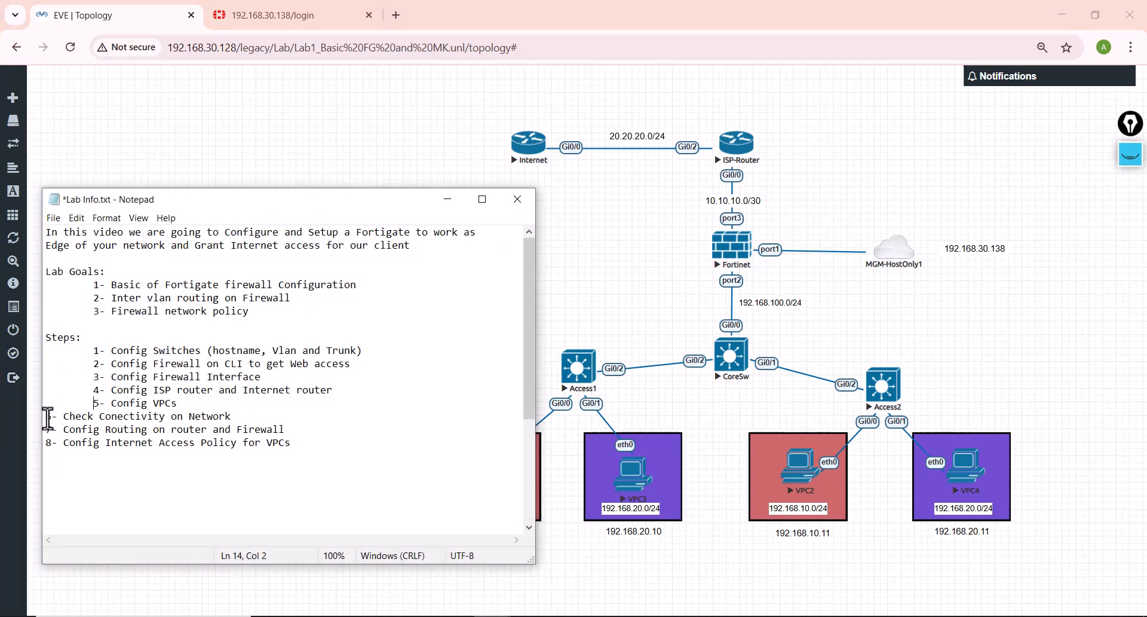
key("Tab")
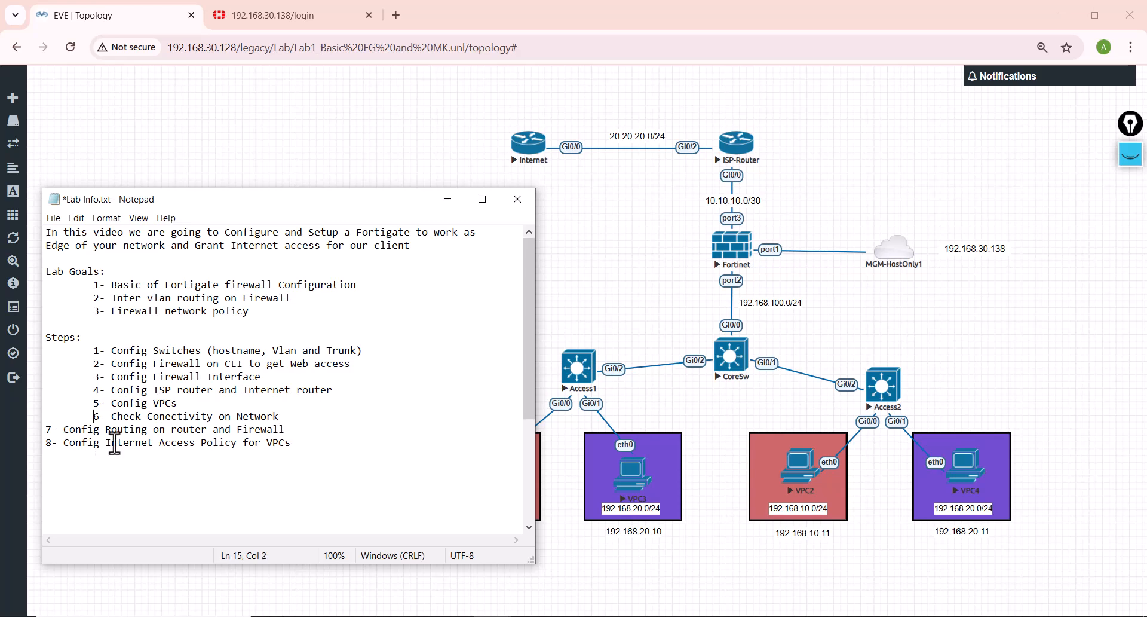
Step: Return to the EVE-NG topology and open the console of VPC1
left_click(628, 299)
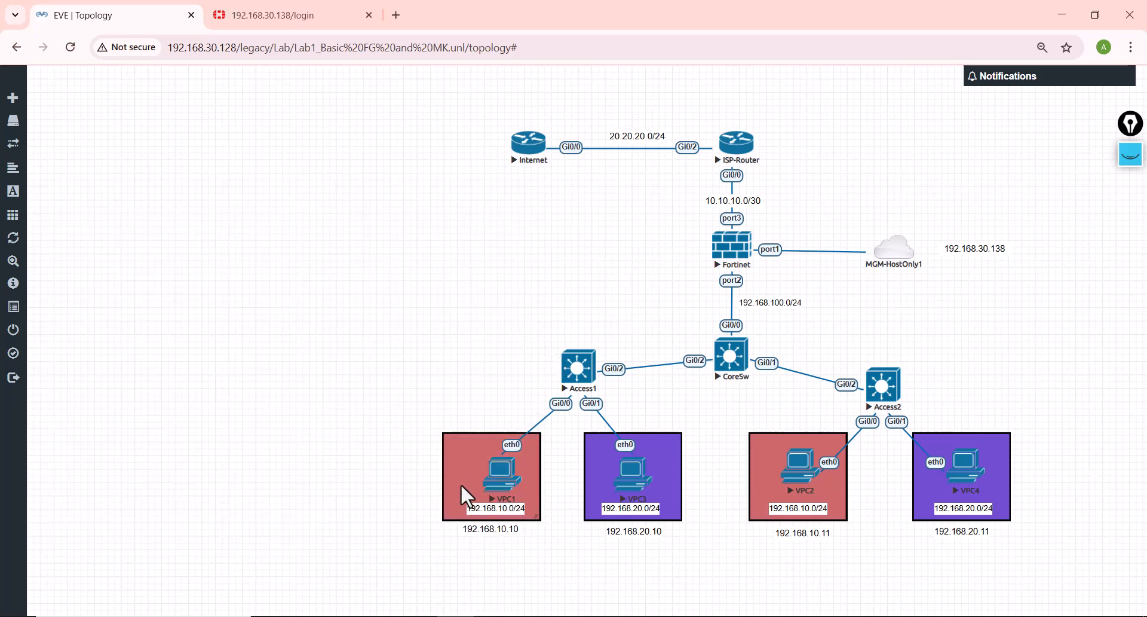
left_click(501, 470)
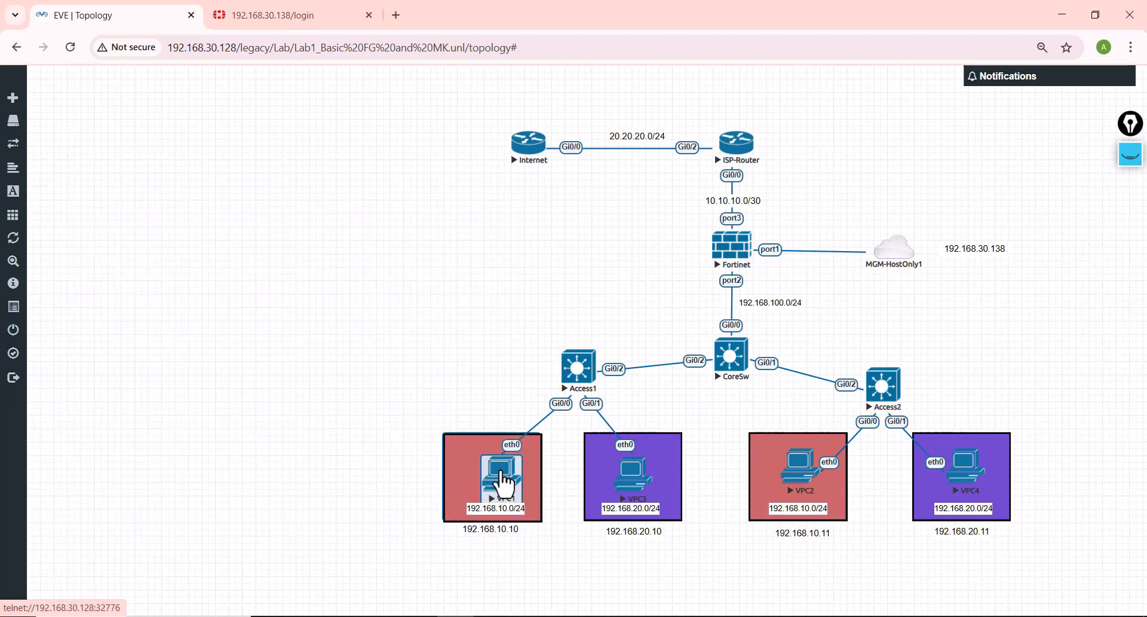
left_click(356, 448)
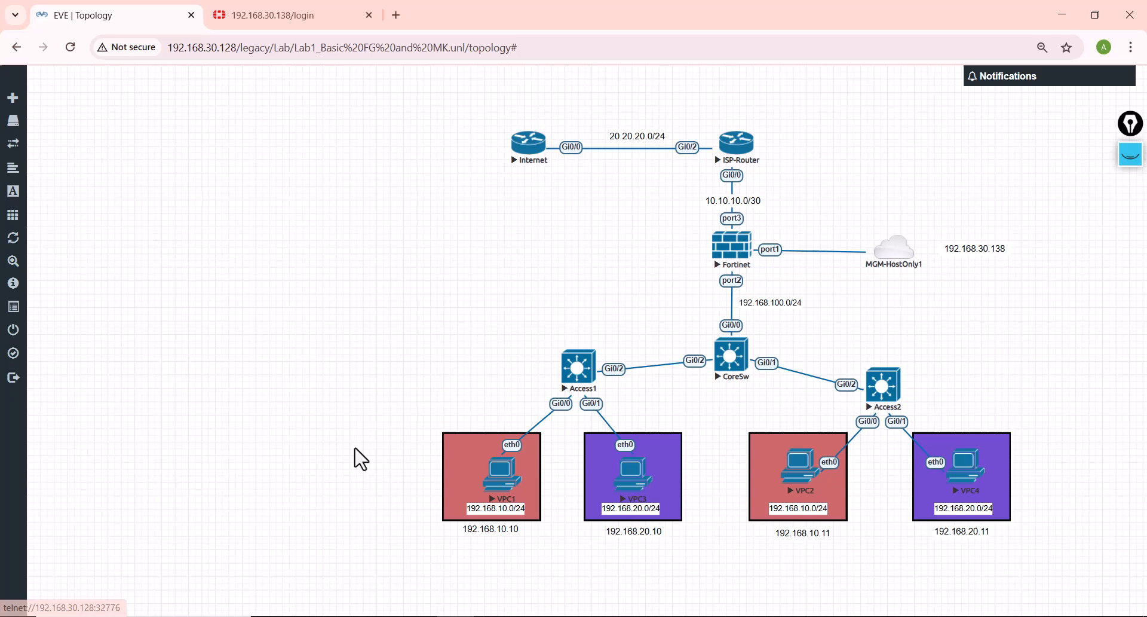
left_click(498, 471)
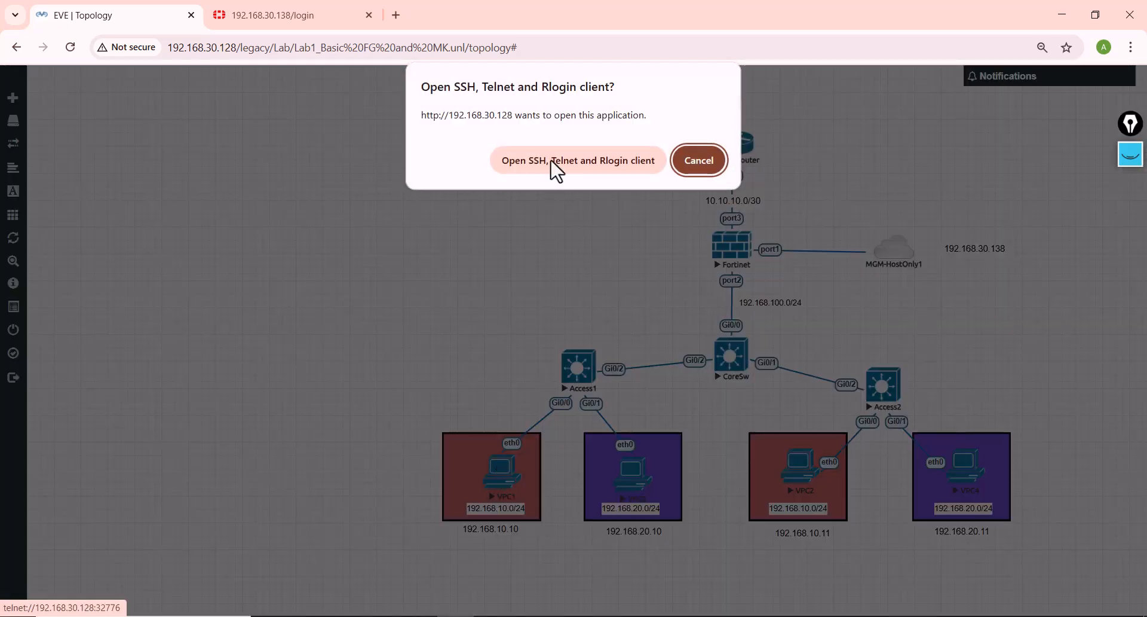
left_click(553, 162)
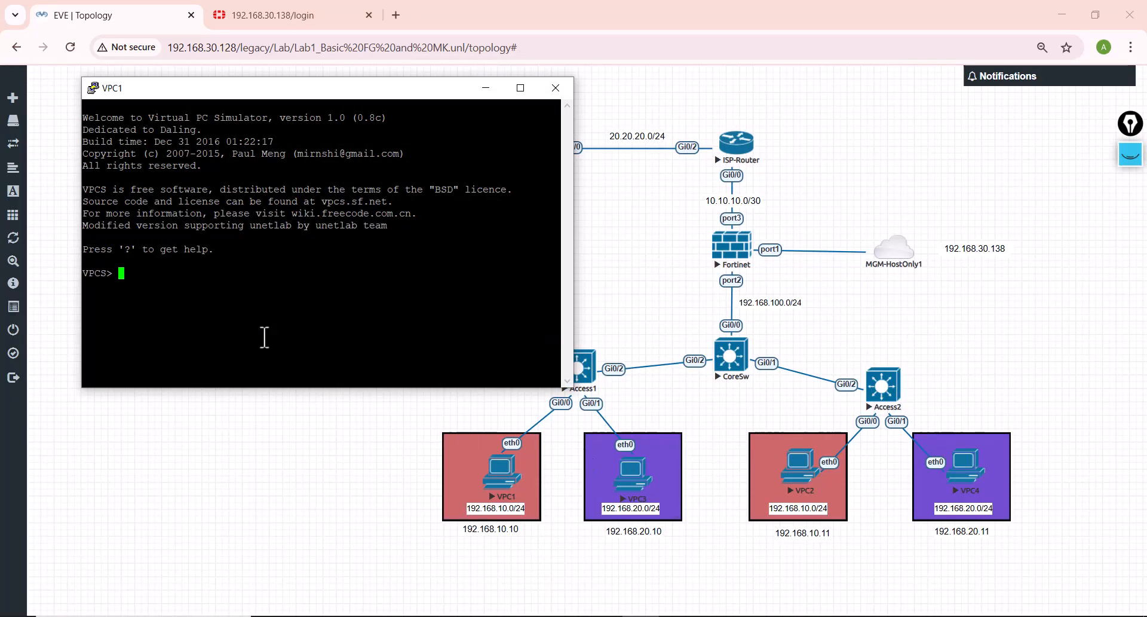
Step: Give VPC1 the IP address 192.168.10.10 with gateway 192.168.10.1, and copy the command
type("ip 192.168.10.10 192.168.")
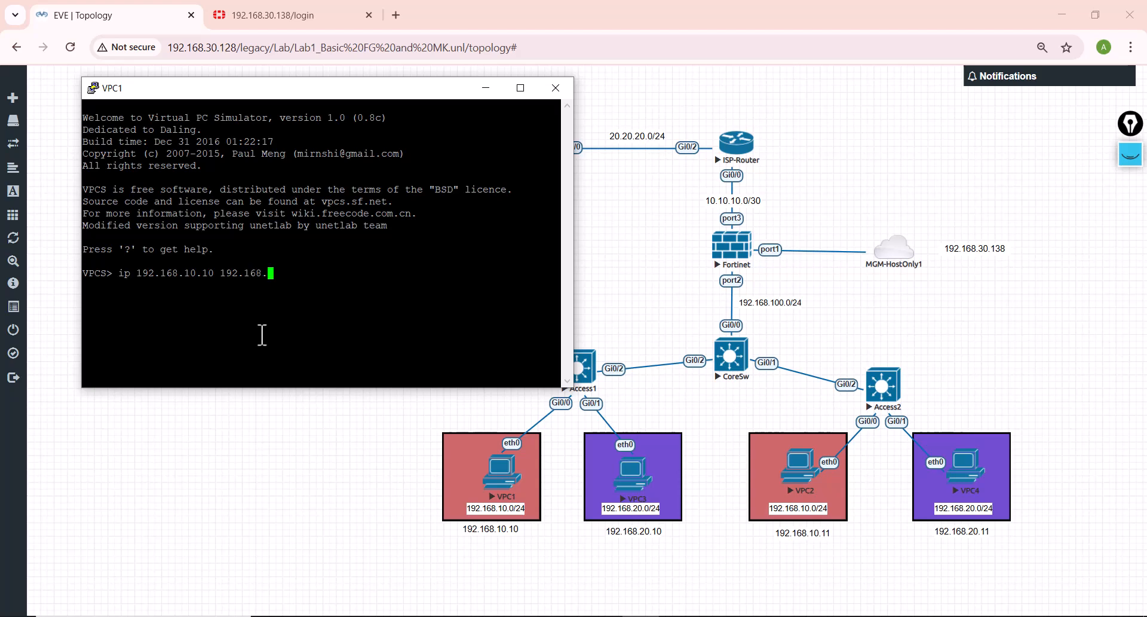
type("10.1")
left_click_drag(115, 274, 293, 274)
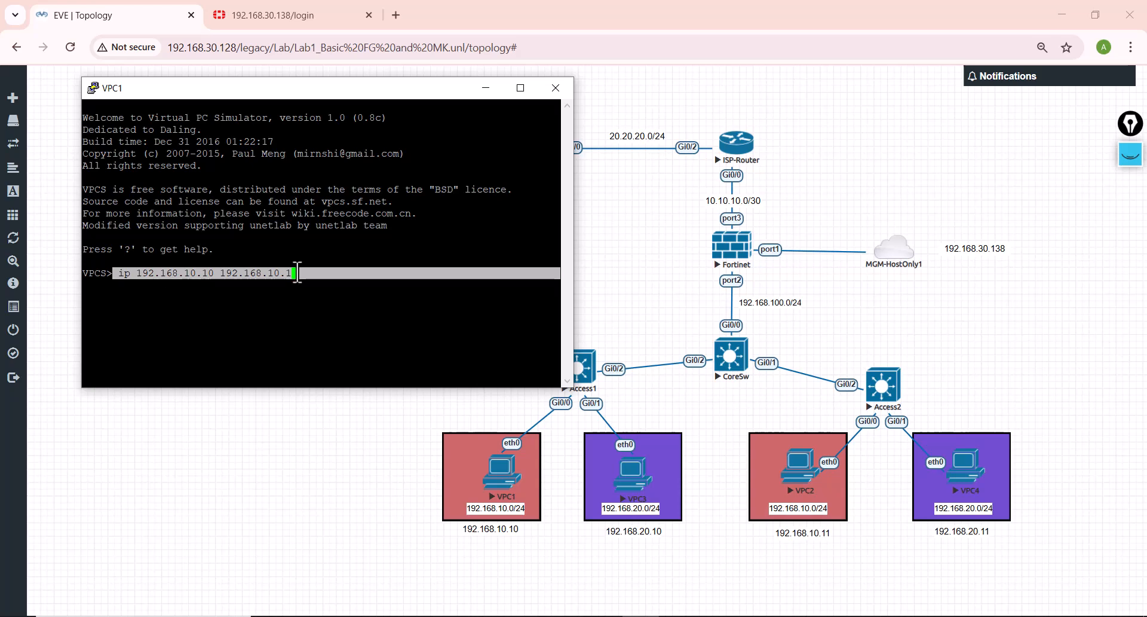
key("Return")
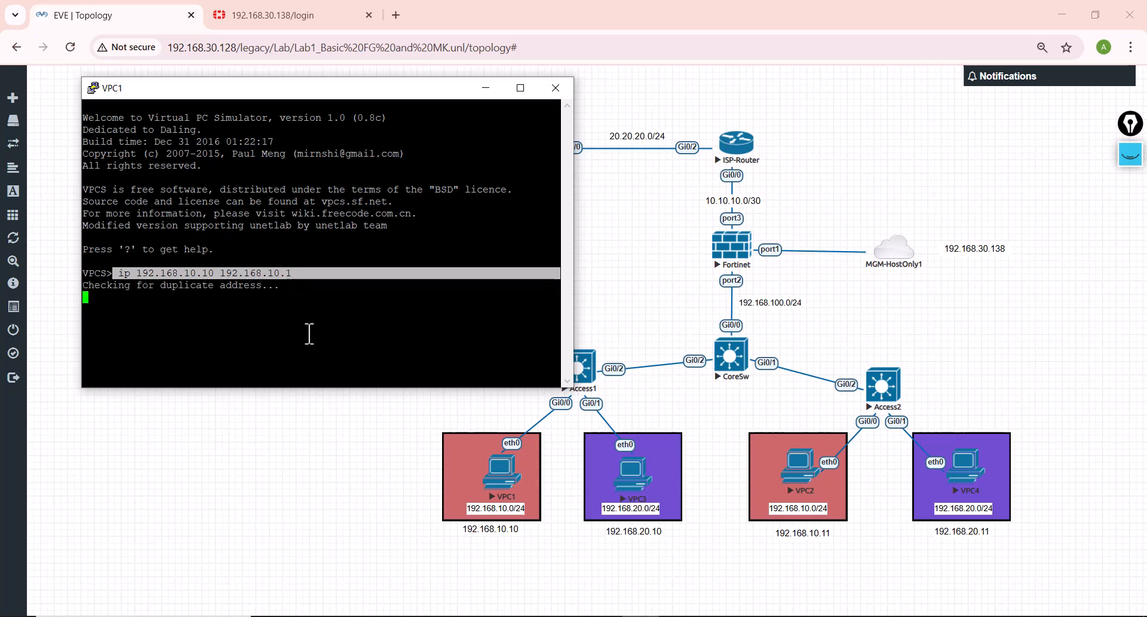
Step: Open the console of VPC3 and run the copied command ip 192.168.10.10 192.168.10.1 there
left_click(634, 479)
left_click(634, 487)
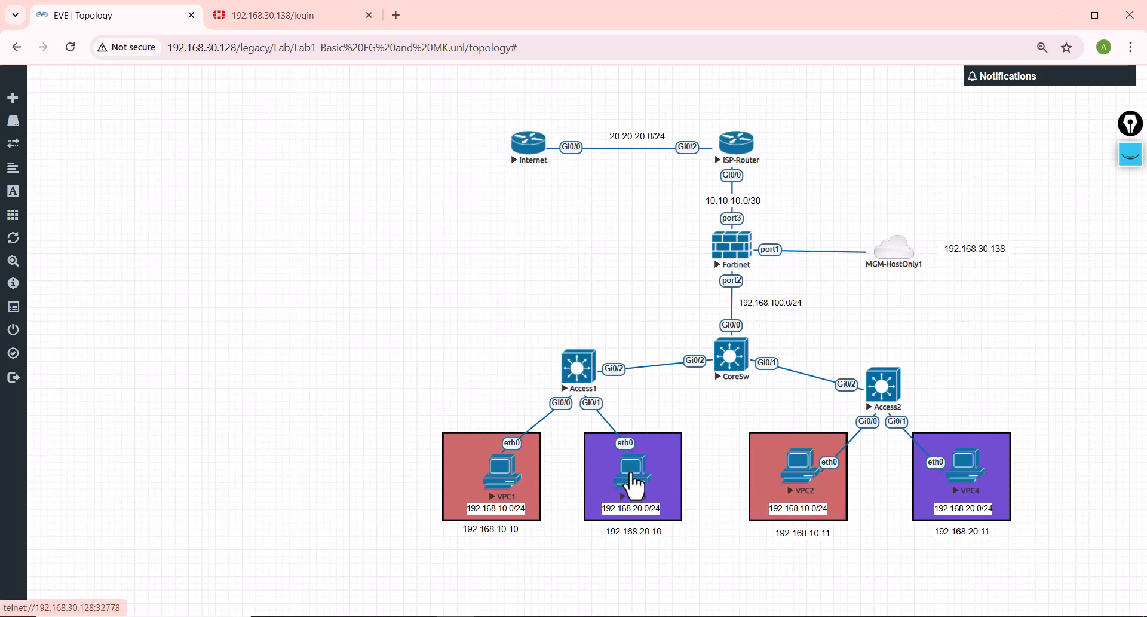
left_click(553, 161)
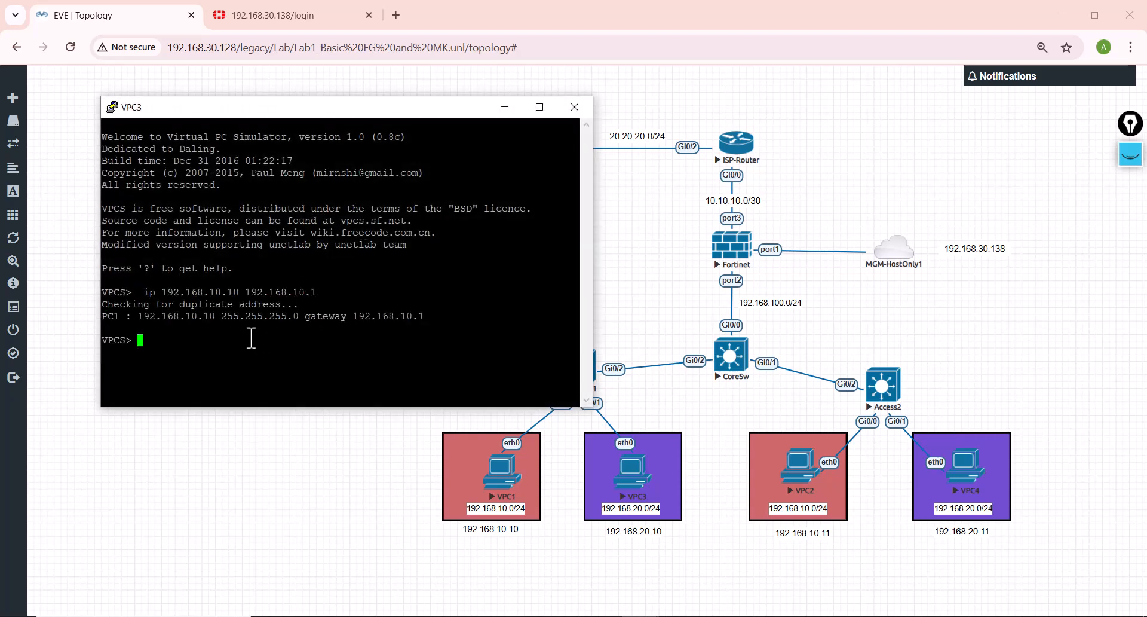
Step: Try to give VPC3 the IP address 192.168.20.10 with gateway 192.168.10.1 by editing and rerunning the previous ip command
key("Up")
key("Left")
key("Left")
key("Left")
key("Left")
key("Left")
key("Left")
key("Left")
key("Left")
key("Left")
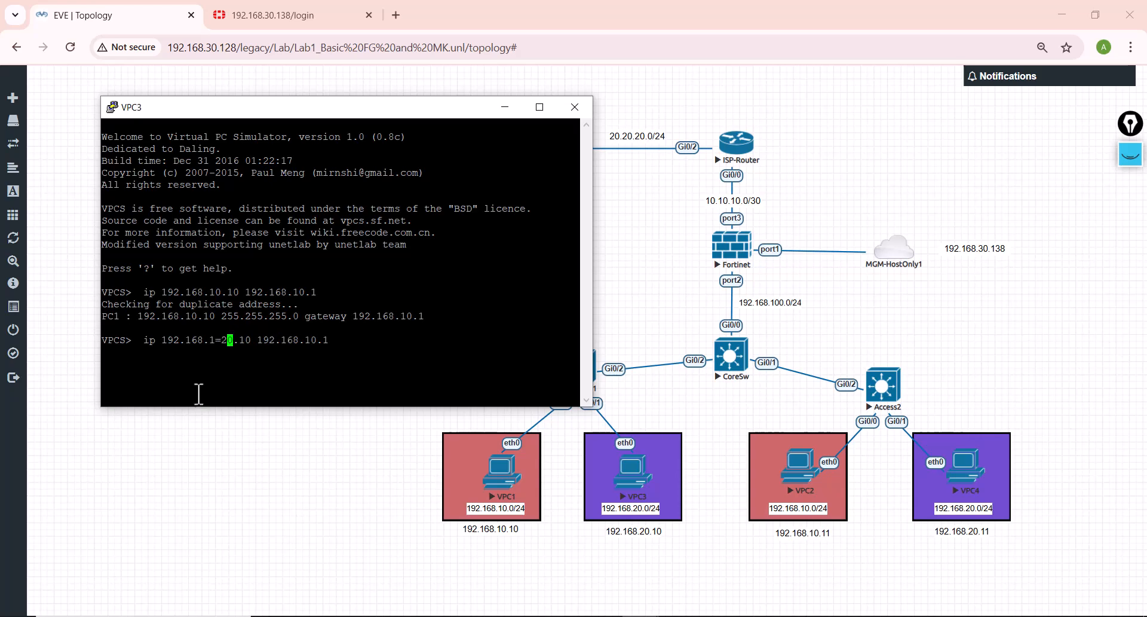
key("BackSpace")
type("2")
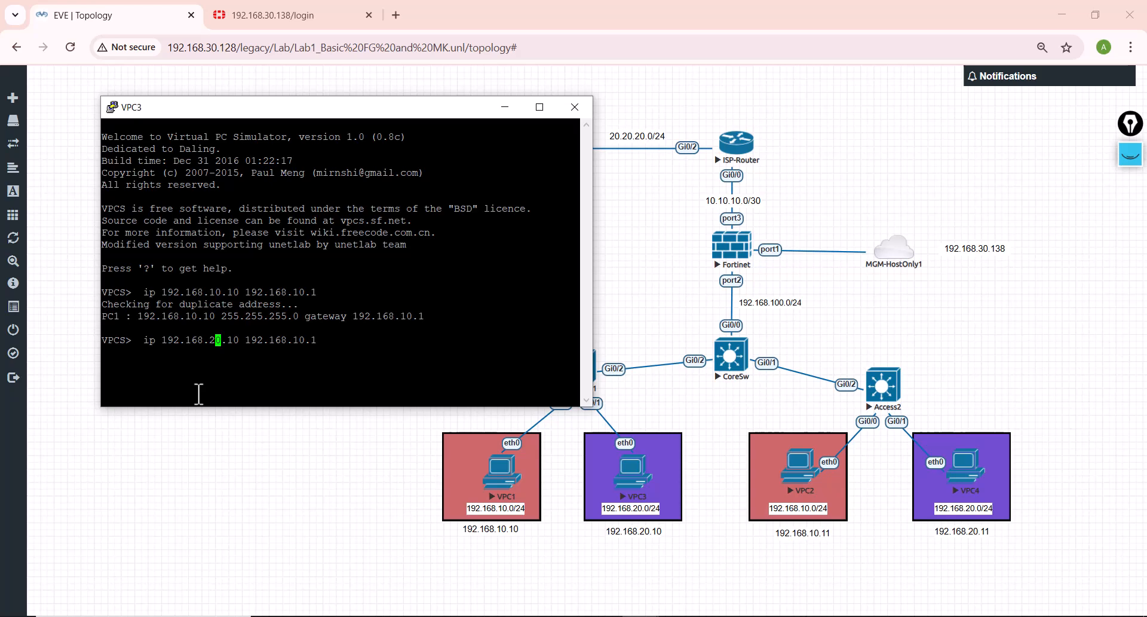
key("Return")
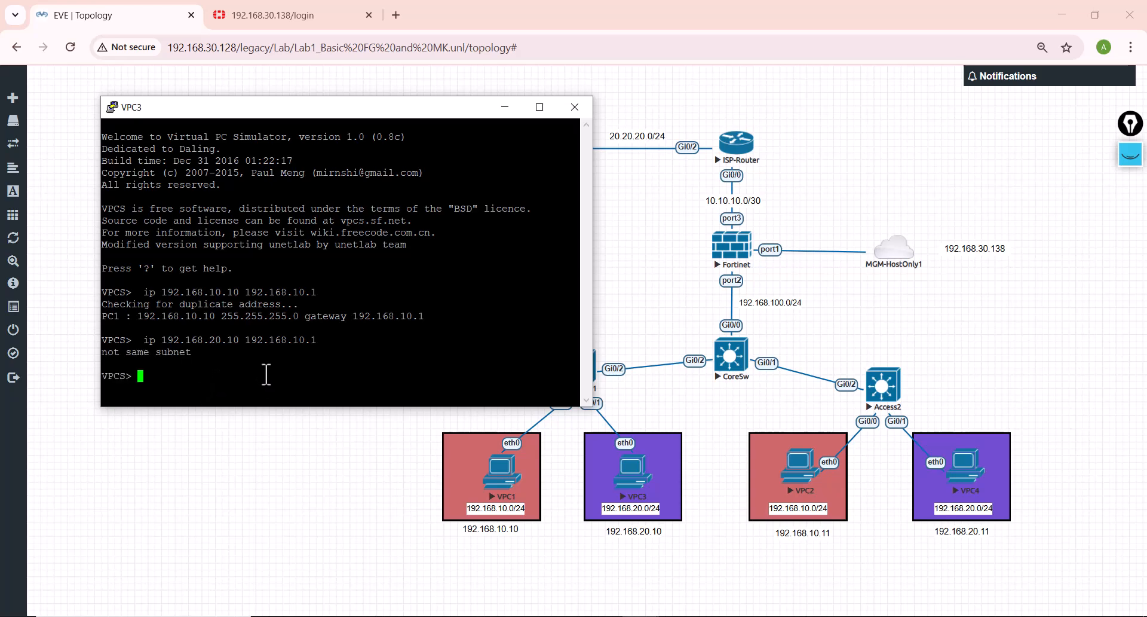
Step: Correct the gateway in VPC3's last command and run ip 192.168.20.10 192.168.20.1
key("Up")
key("Left")
key("Left")
key("Left")
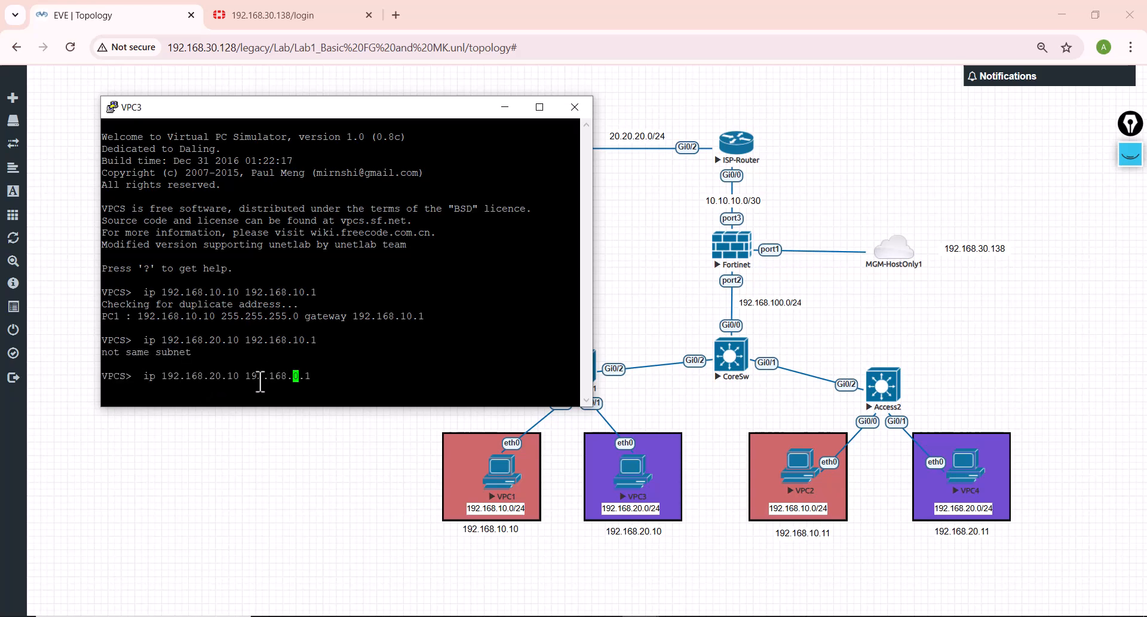
key("Return")
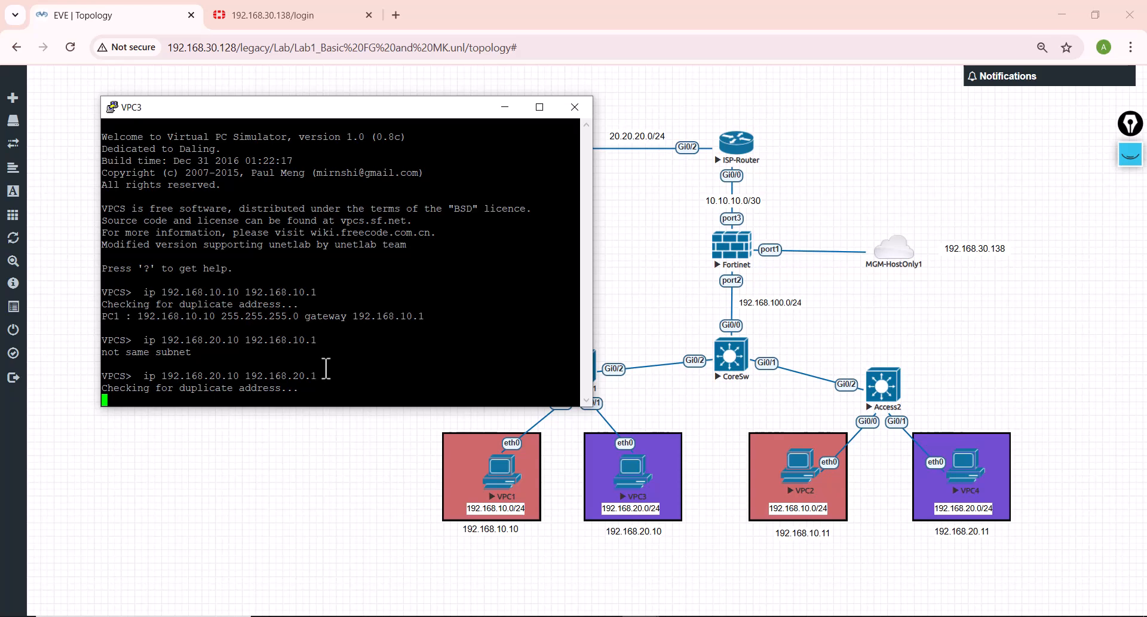
Step: Open the console of VPC2 and give it the IP address 192.168.10.11 with gateway 192.168.10.1
left_click(801, 487)
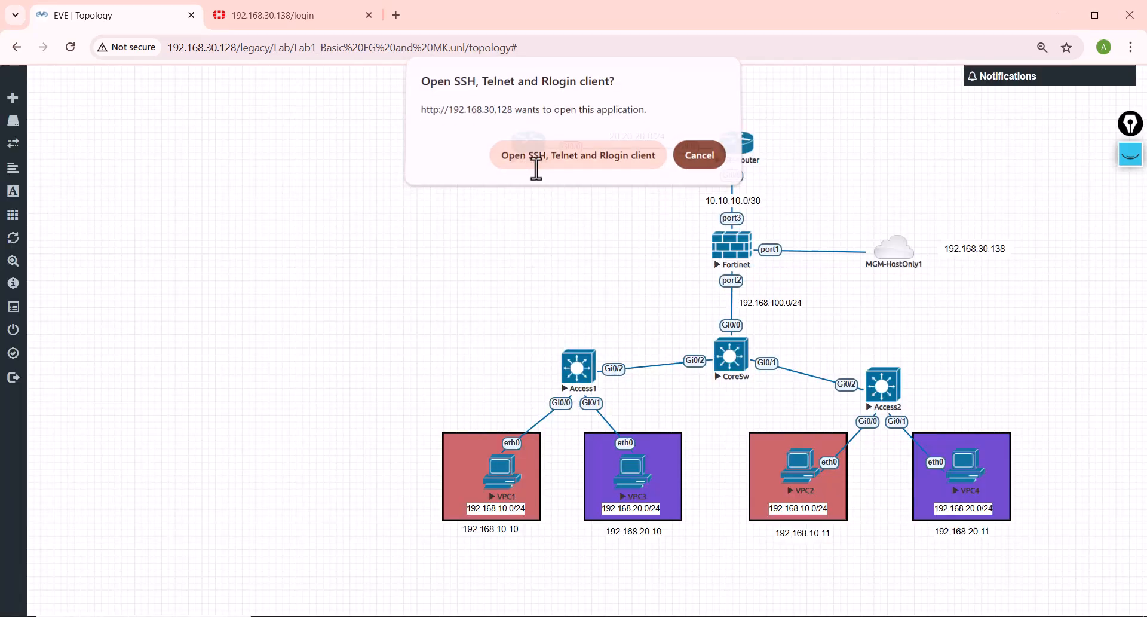
left_click(536, 165)
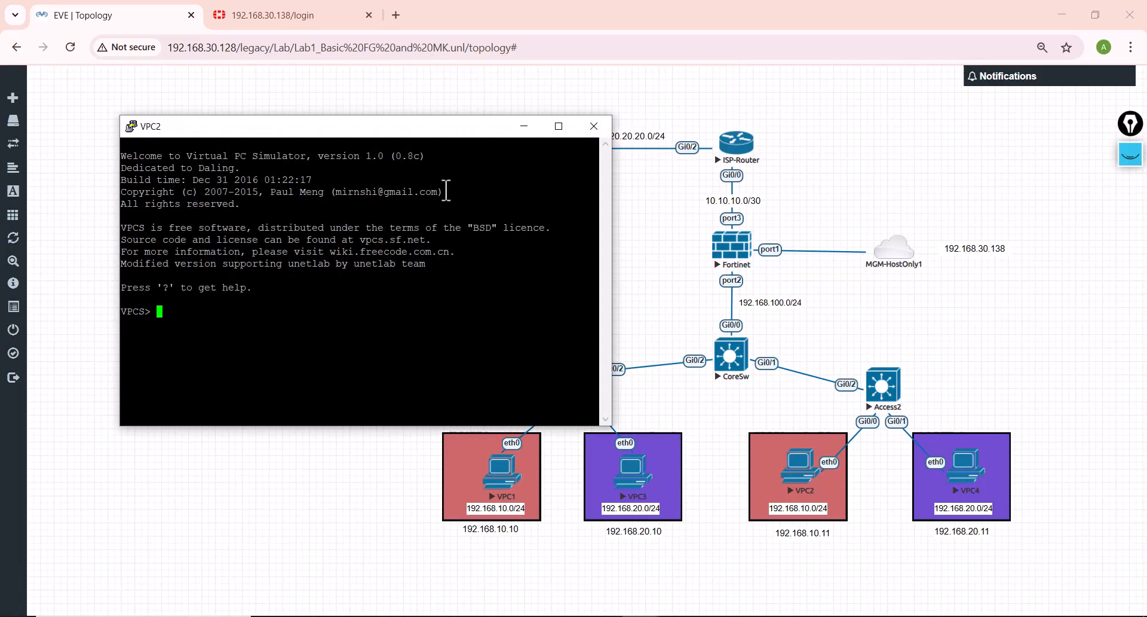
type("ip 192.168.10.")
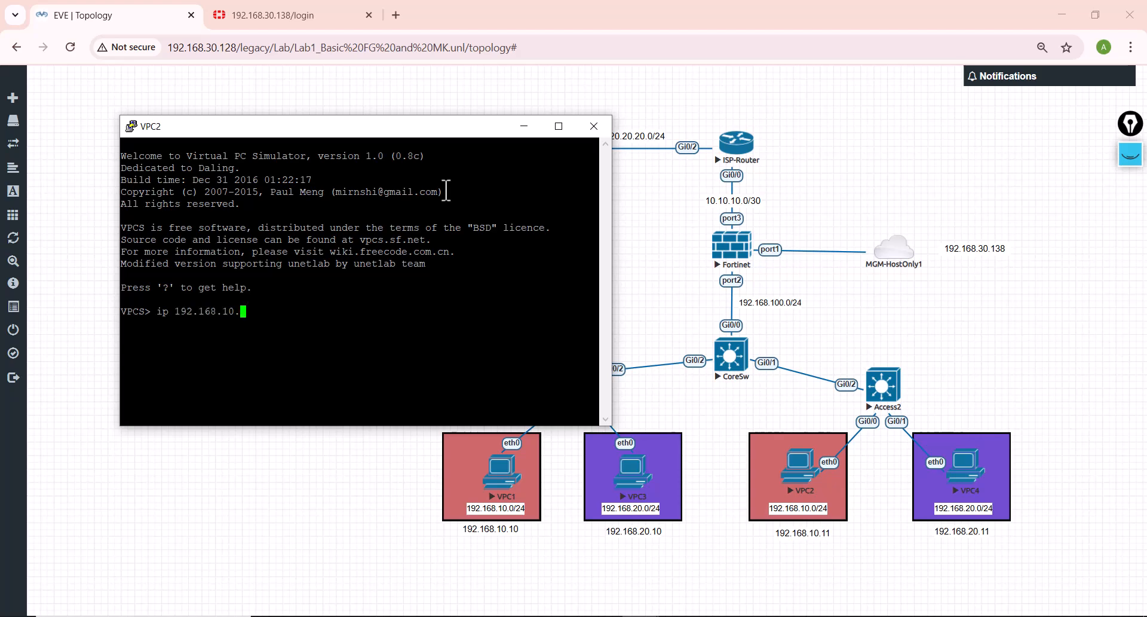
type("11 192.168.10.1")
key("Return")
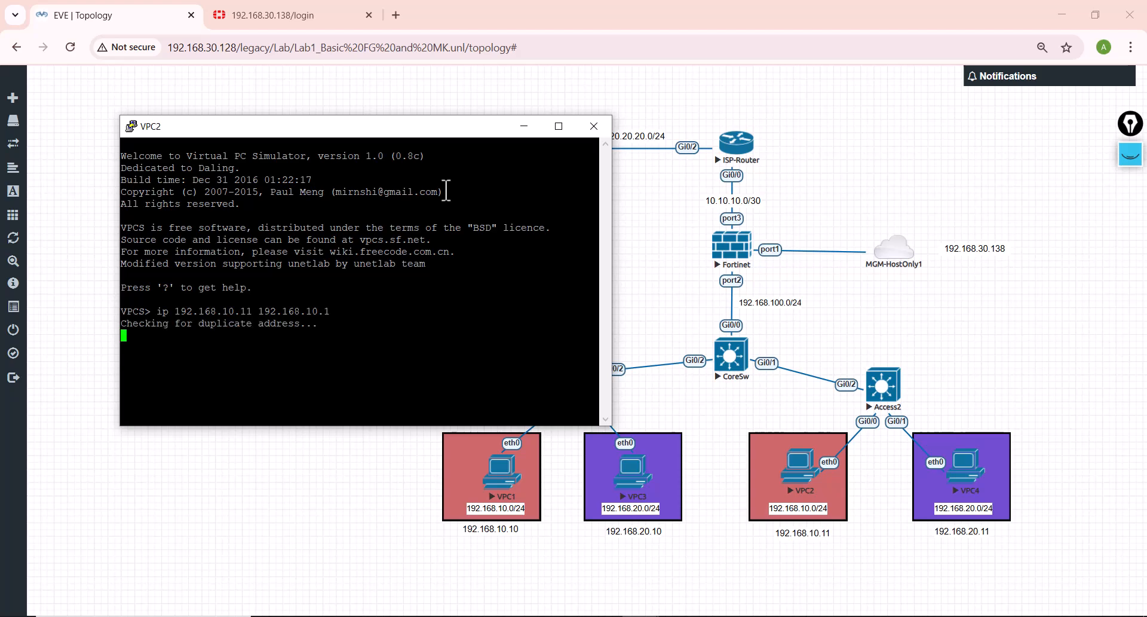
Step: Open the console of VPC4 from the topology
left_click(984, 480)
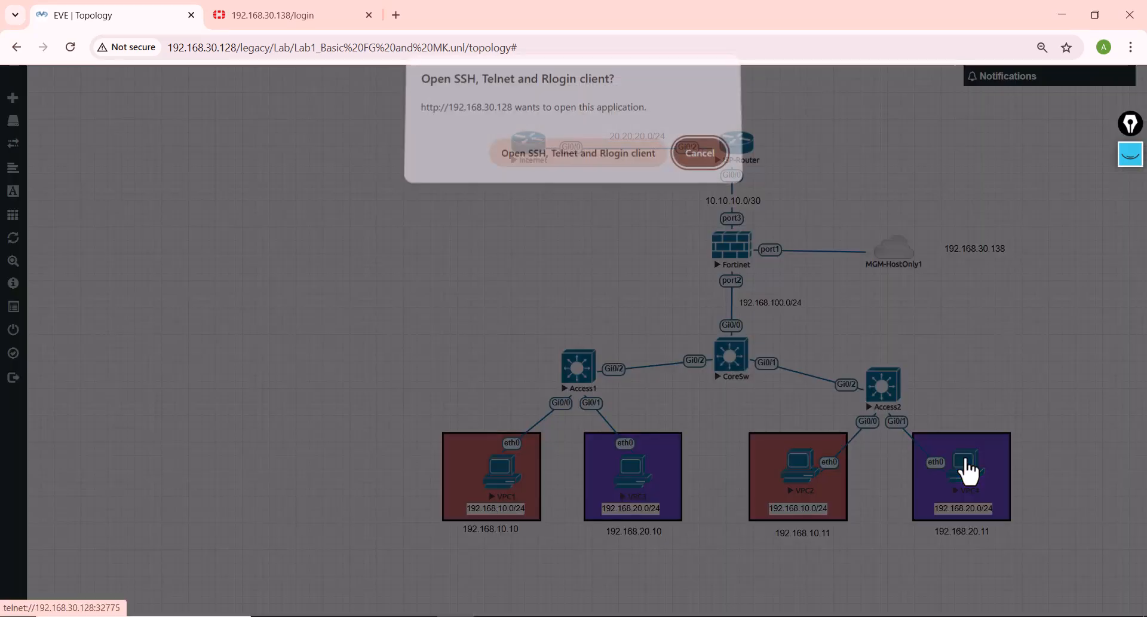
left_click(583, 160)
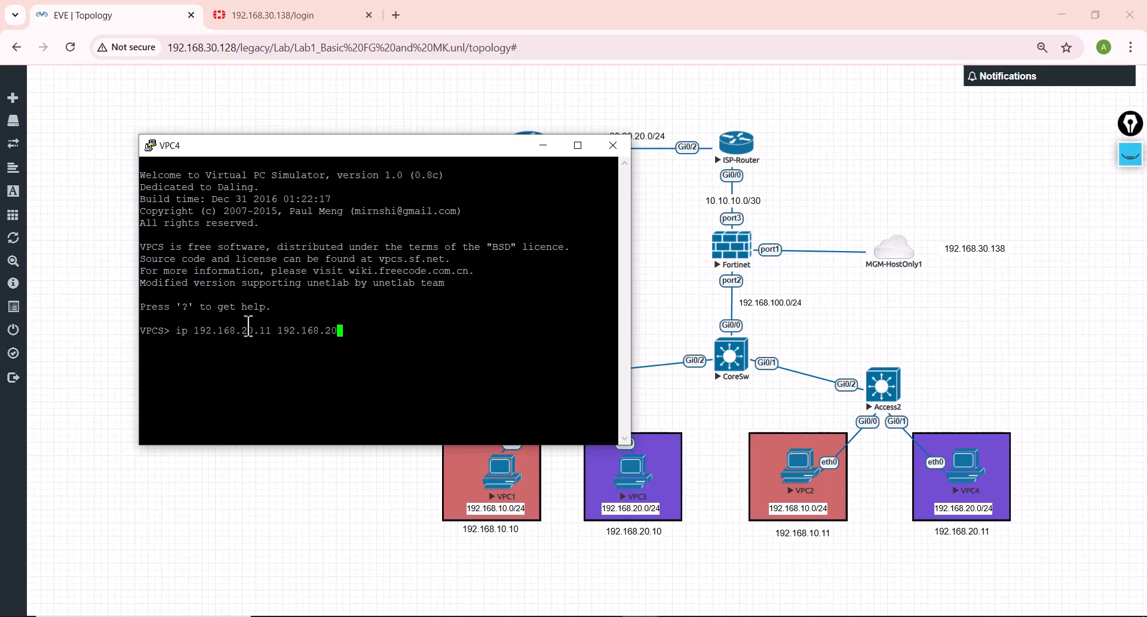
Step: Give VPC4 the IP address 192.168.20.11 with gateway 192.168.20.1
type(".1")
key("Return")
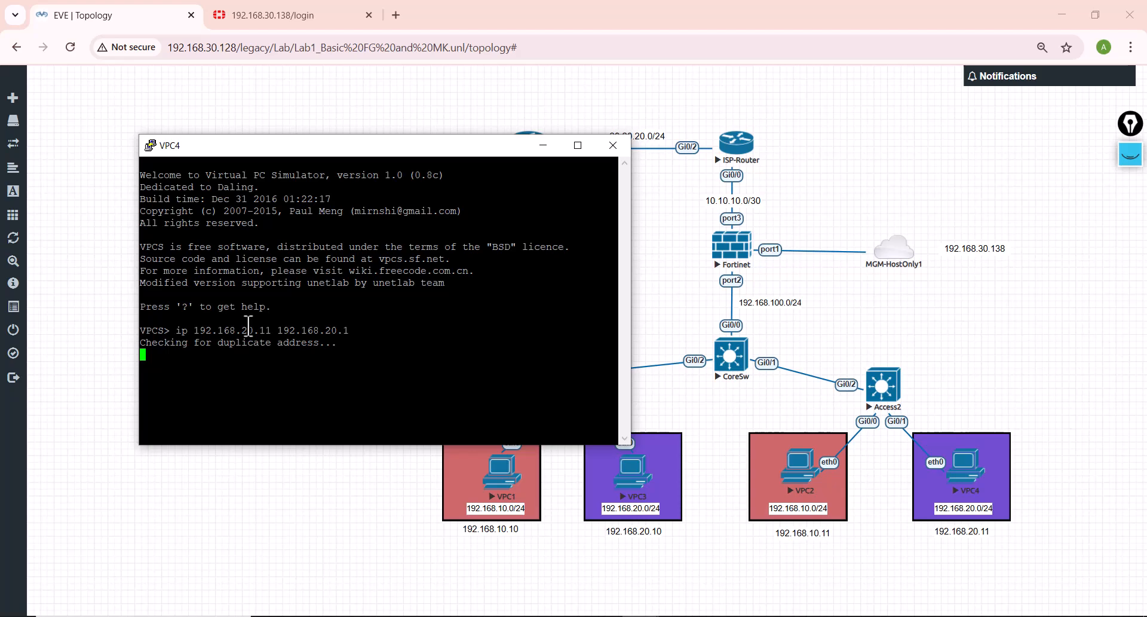
Step: Ping VPC3 at 192.168.20.10 and the gateway 192.168.20.1 from VPC4, and minimize its console
type("ping 192.168.")
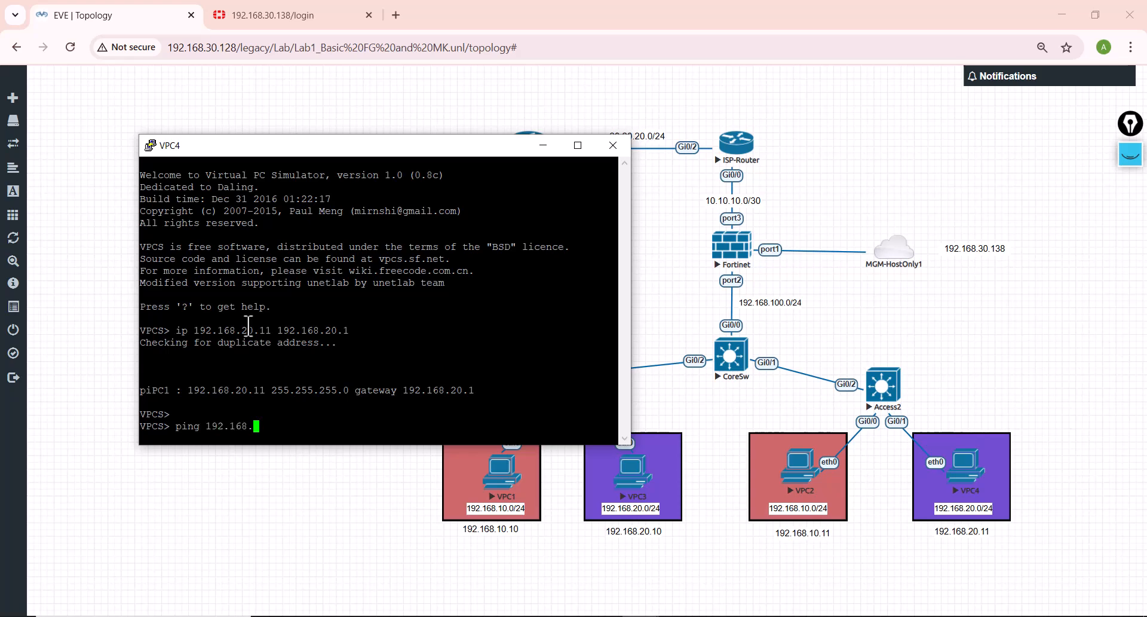
type("0.1")
key("Return")
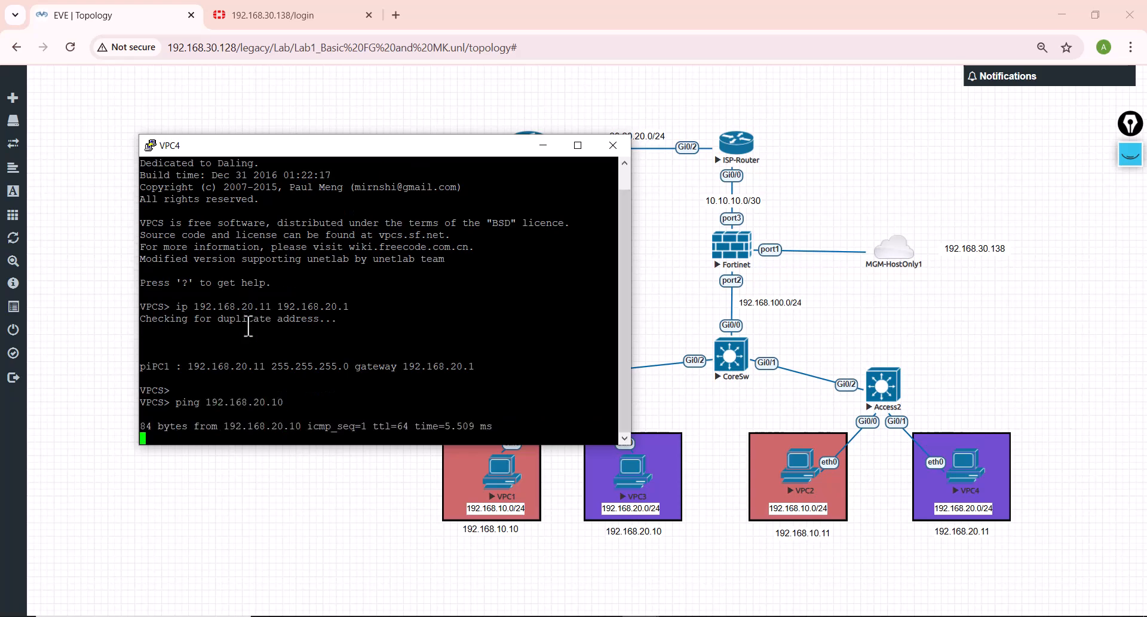
key("ctrl+c")
key("Up")
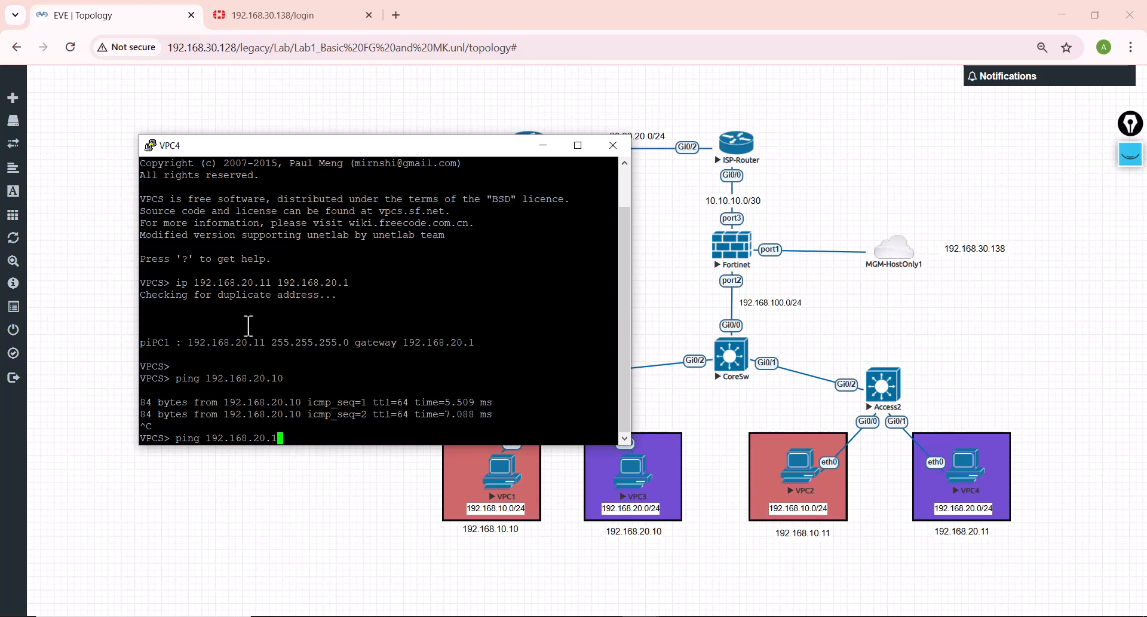
key("Return")
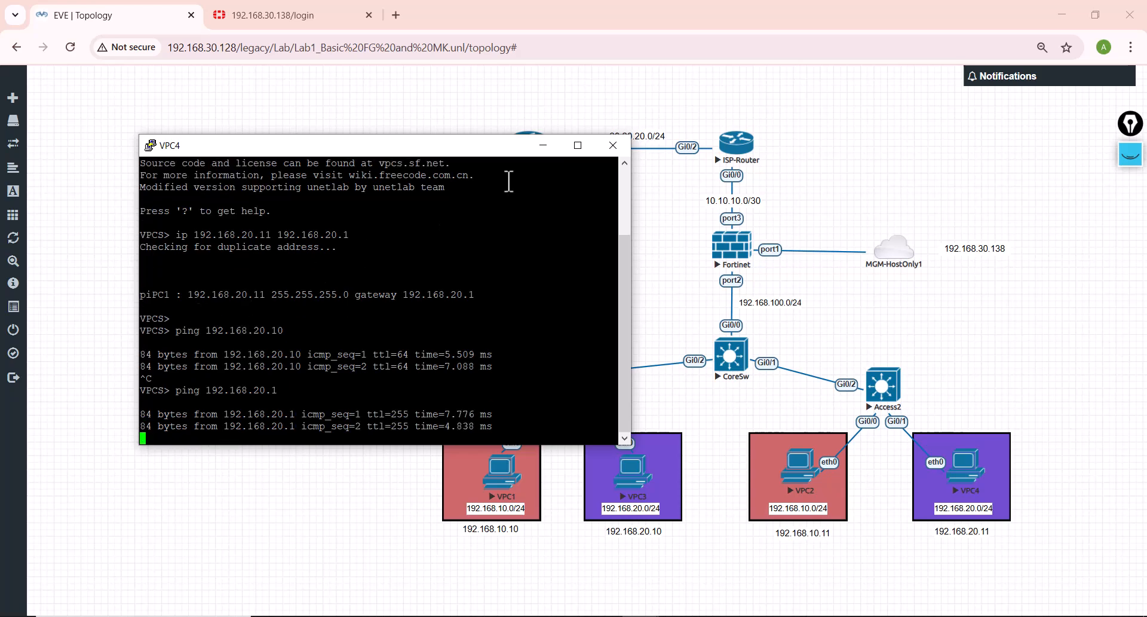
left_click(617, 147)
left_click(652, 371)
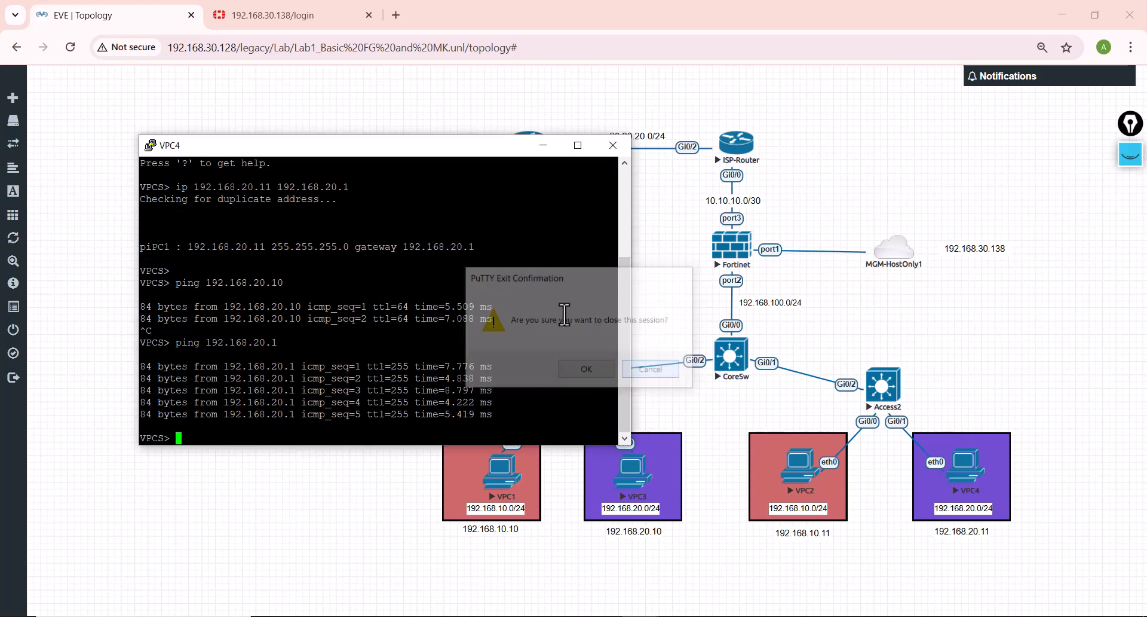
left_click(541, 146)
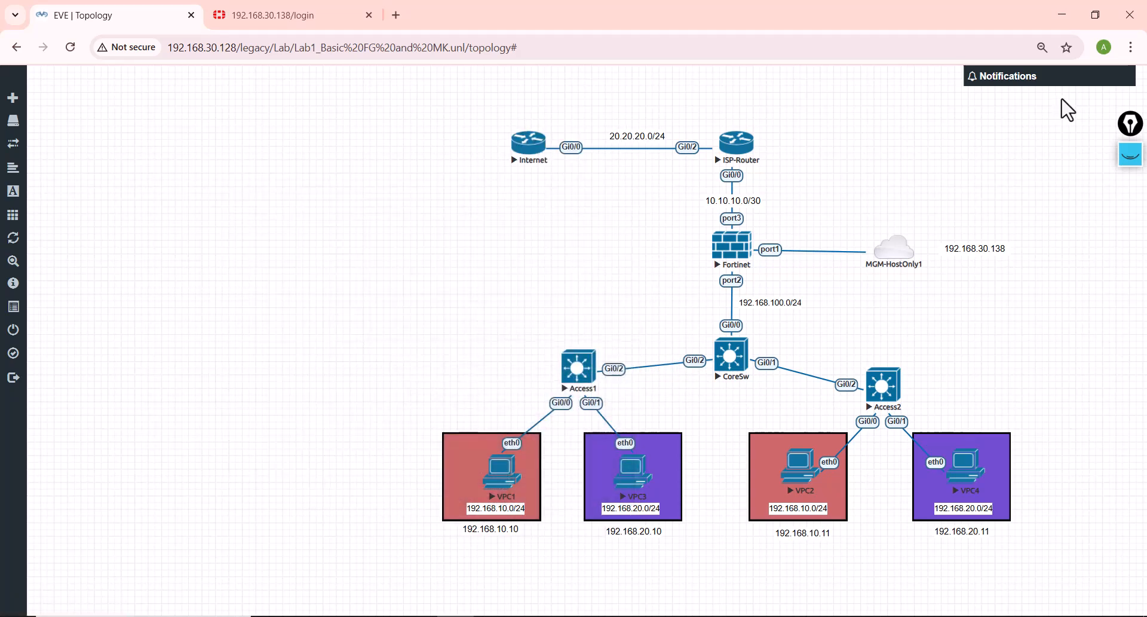
Step: Annotate the topology with a pink arrow outbound from the Fortinet firewall and a yellow arrow back from the Internet router, and hide the drawings
left_click(1131, 156)
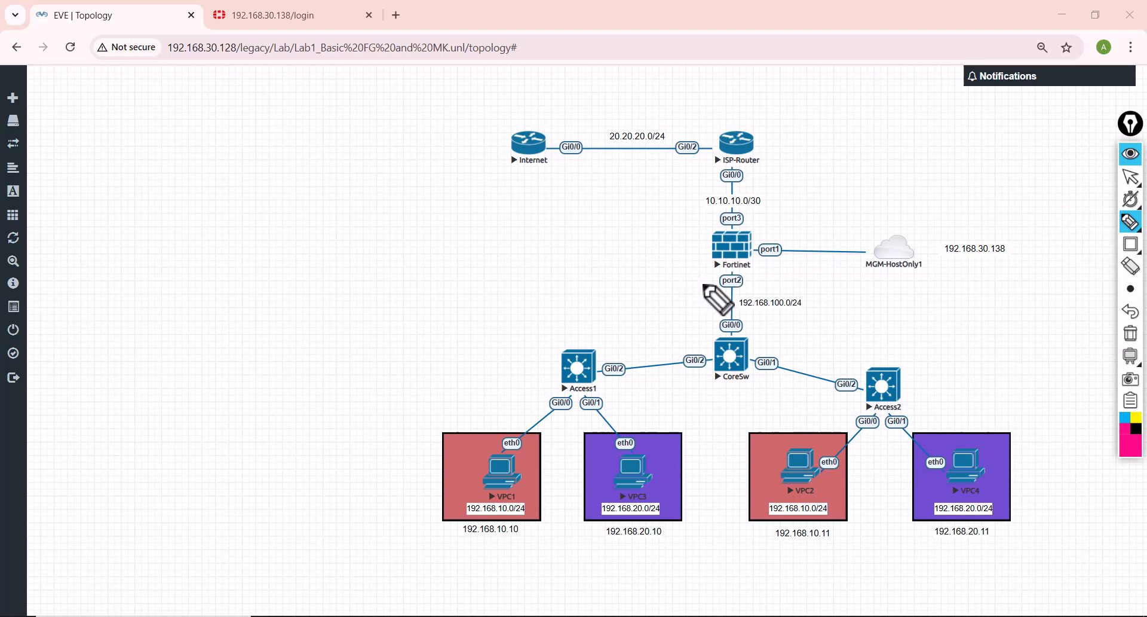
mouse_move(706, 285)
left_mouse_down()
mouse_move(705, 212)
mouse_move(640, 184)
mouse_move(652, 191)
left_mouse_up()
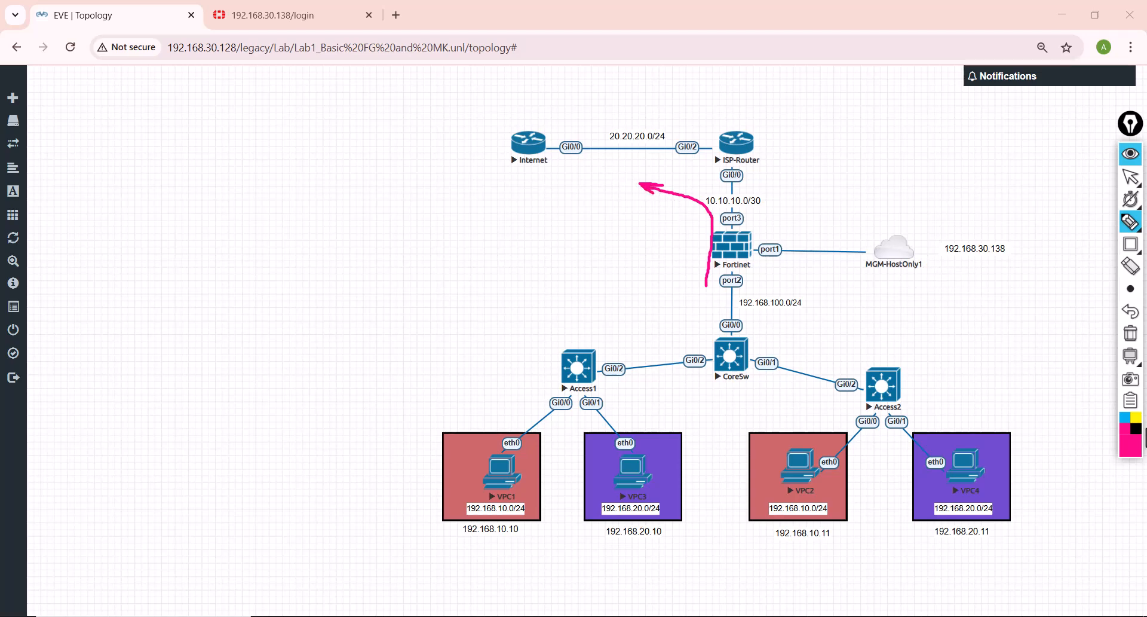
left_click(1136, 417)
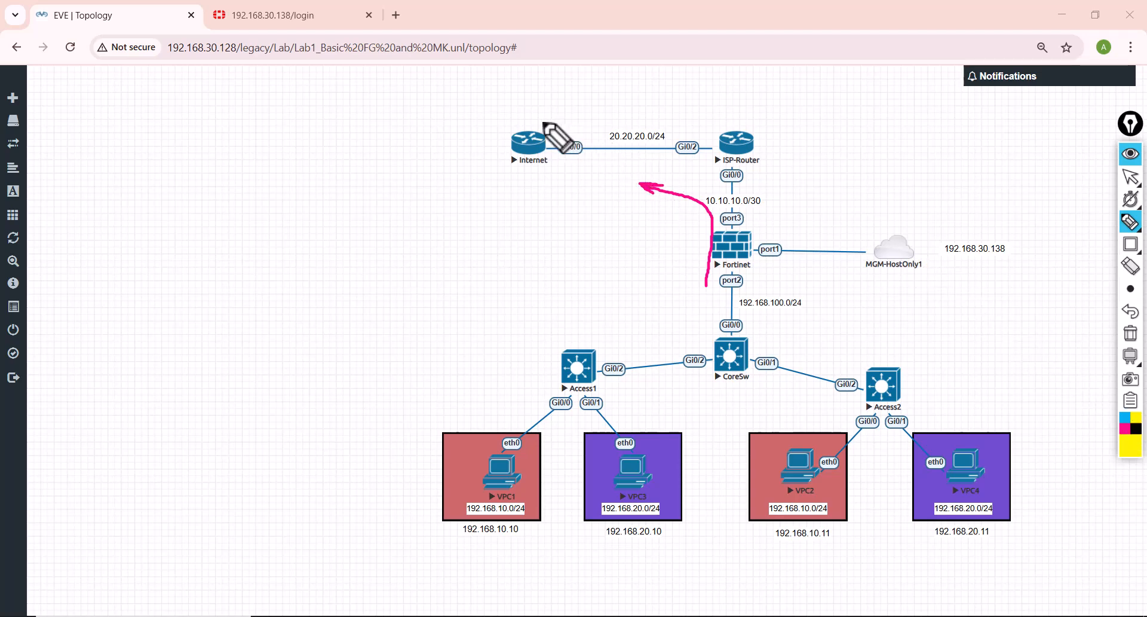
mouse_move(540, 120)
left_mouse_down()
mouse_move(629, 131)
mouse_move(688, 168)
left_mouse_up()
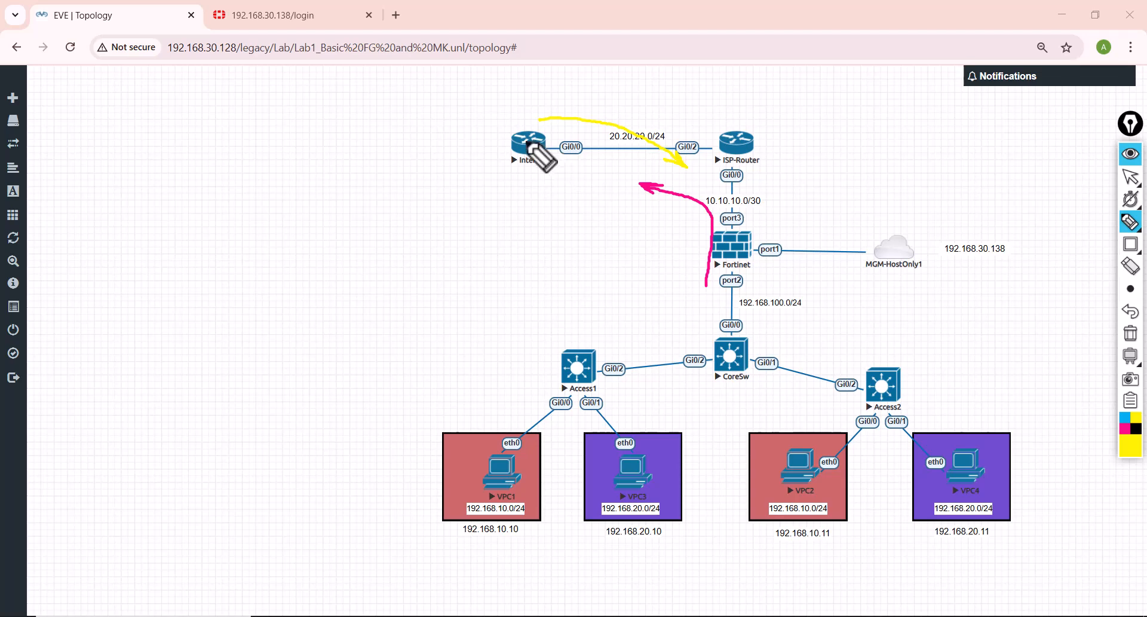
left_click(1131, 154)
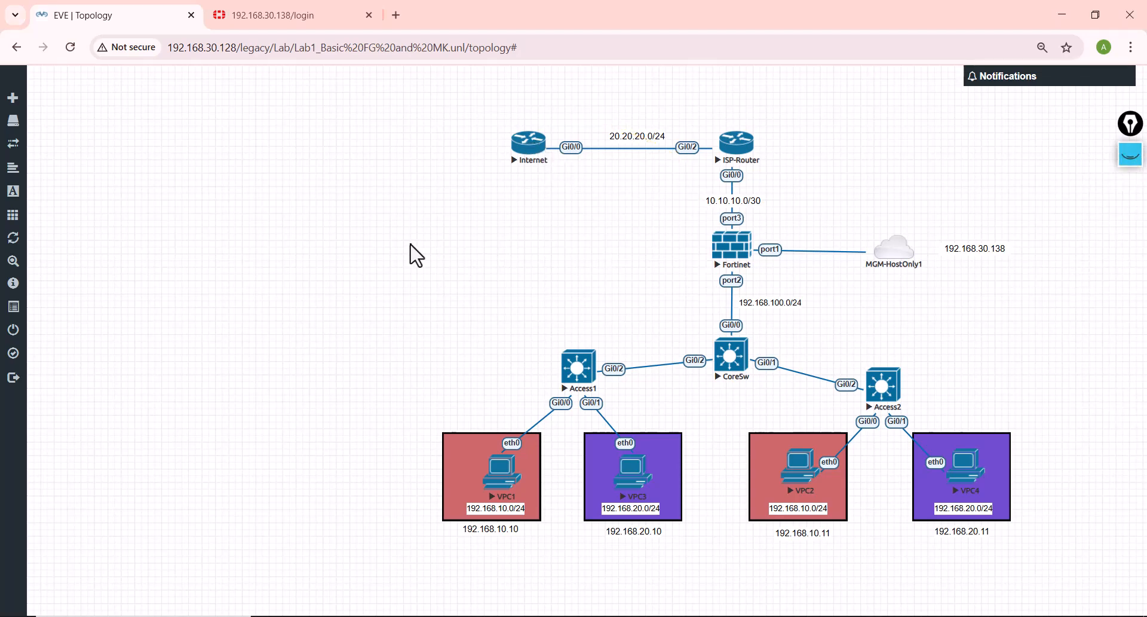
Step: Log in to the FortiGate web interface as admin with the account password and postpone the setup wizard
left_click(269, 24)
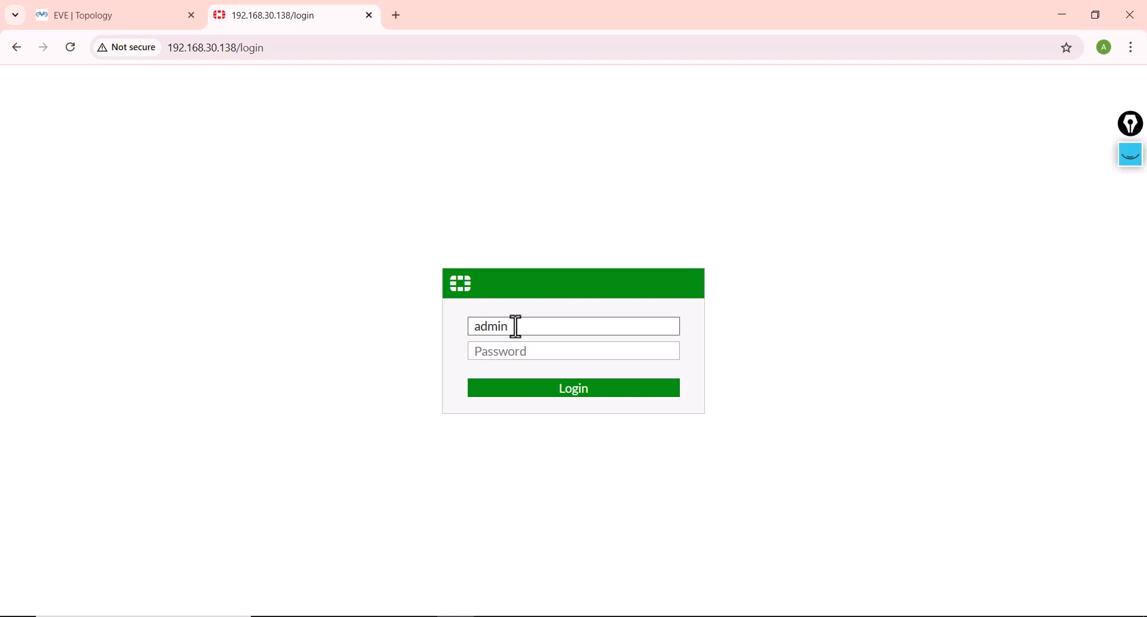
key("Tab")
type("admin123")
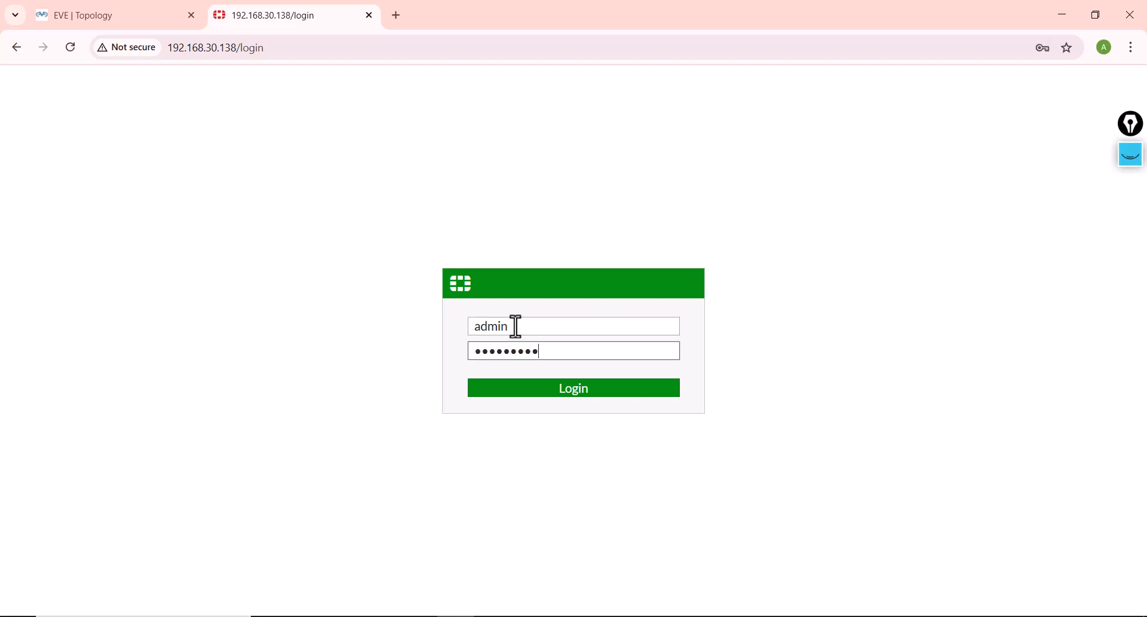
key("Return")
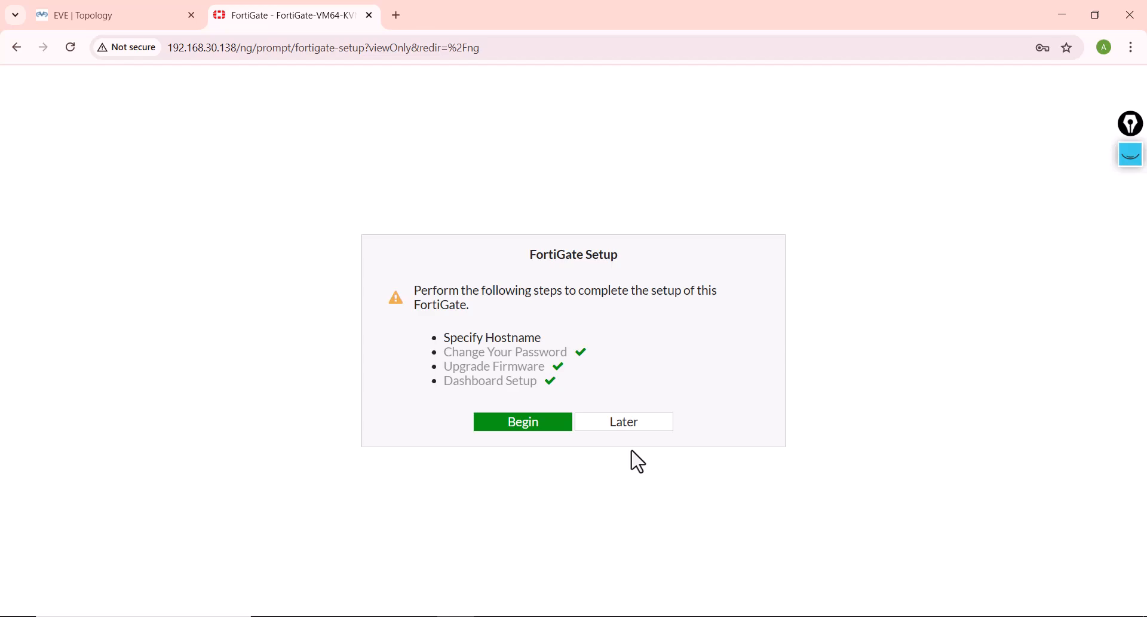
left_click(589, 422)
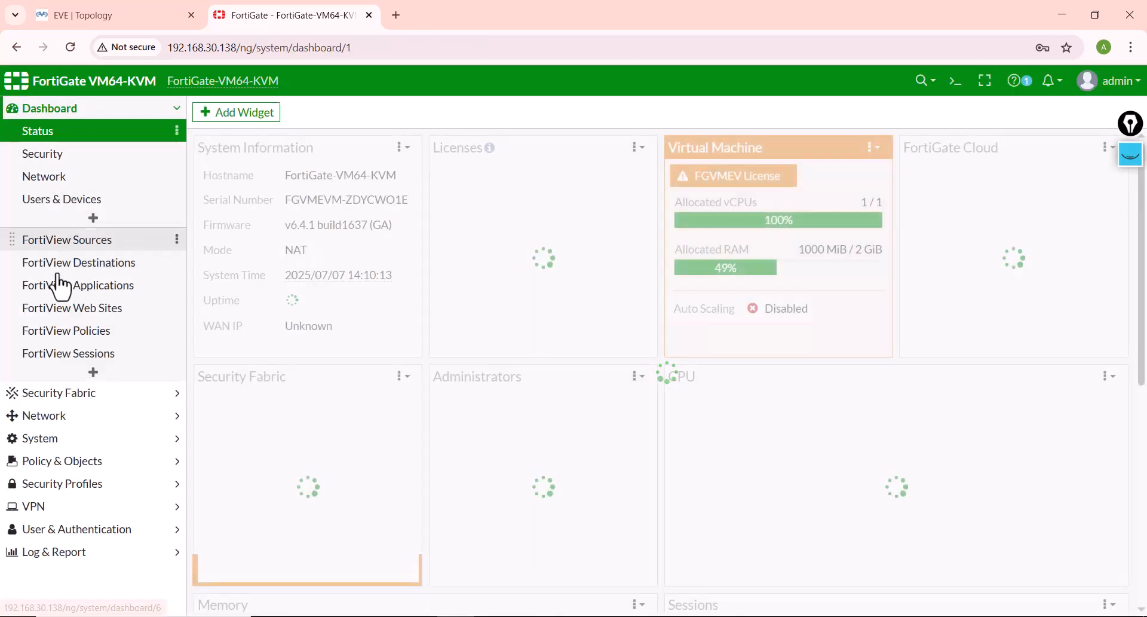
Step: Create a default static route on the FortiGate for 0.0.0.0/0.0.0.0 with gateway 10.10.10.1 through the External (port3) interface
left_click(51, 413)
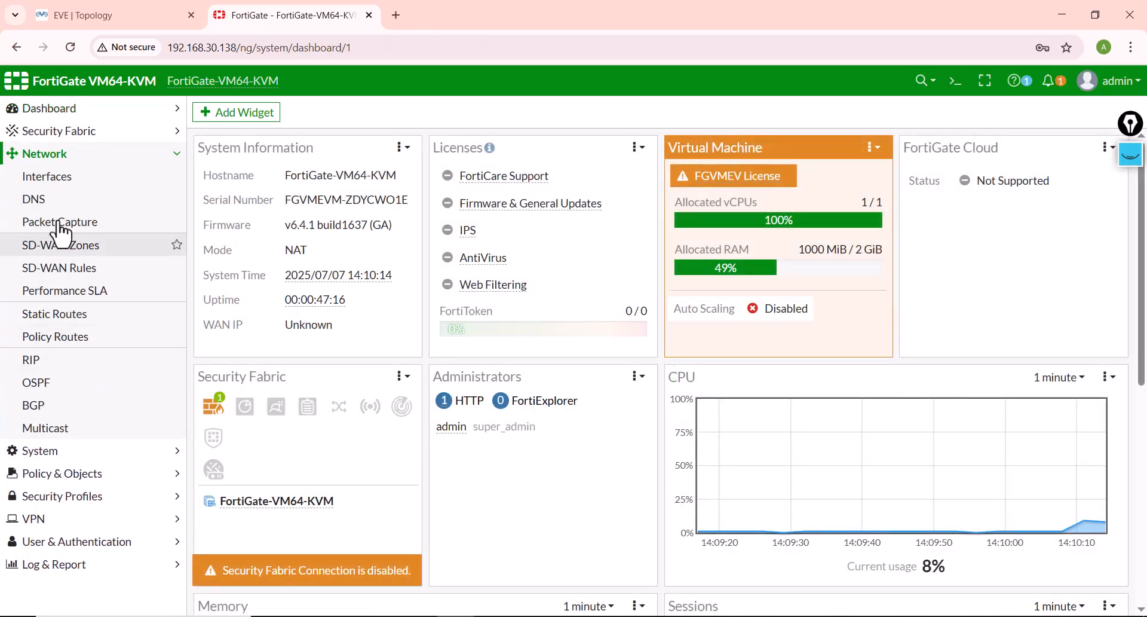
left_click(47, 318)
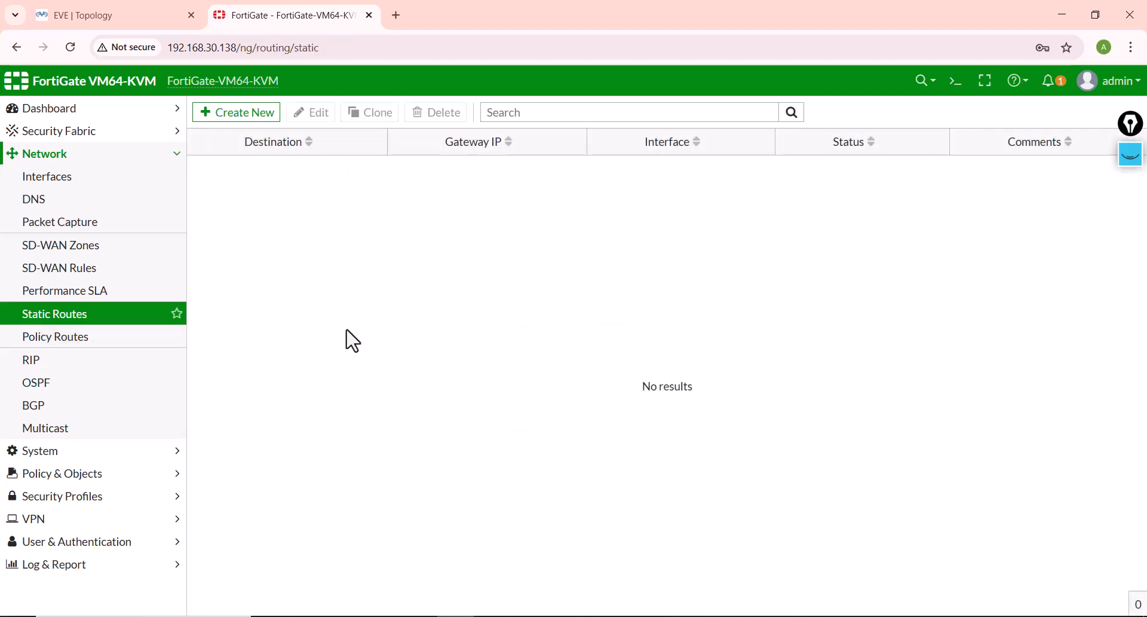
left_click(250, 114)
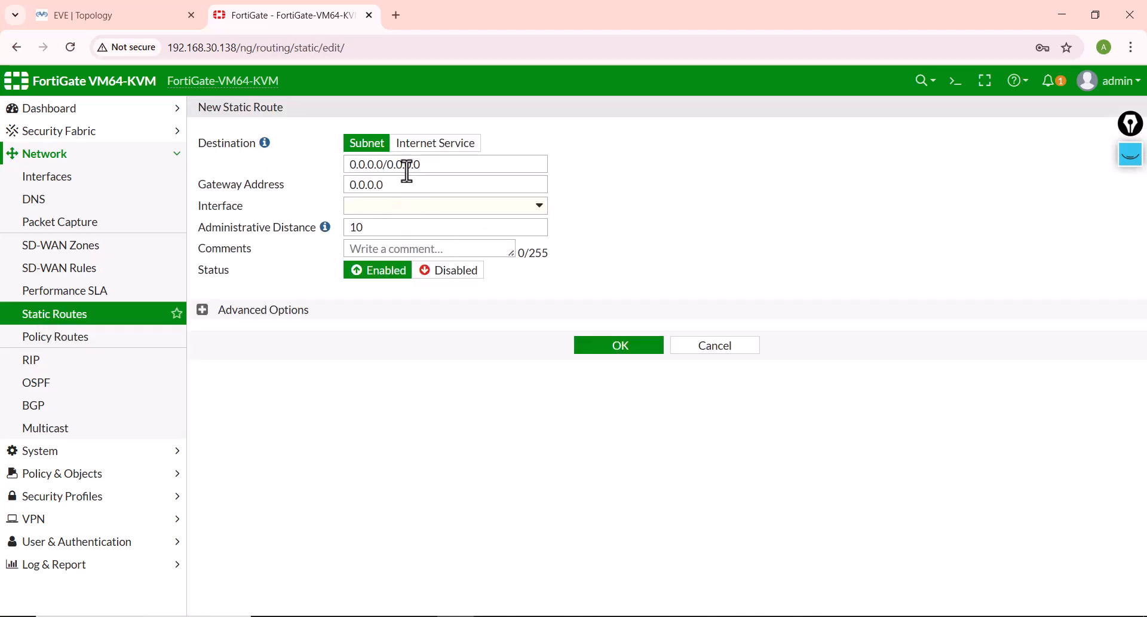
left_click_drag(400, 190, 339, 200)
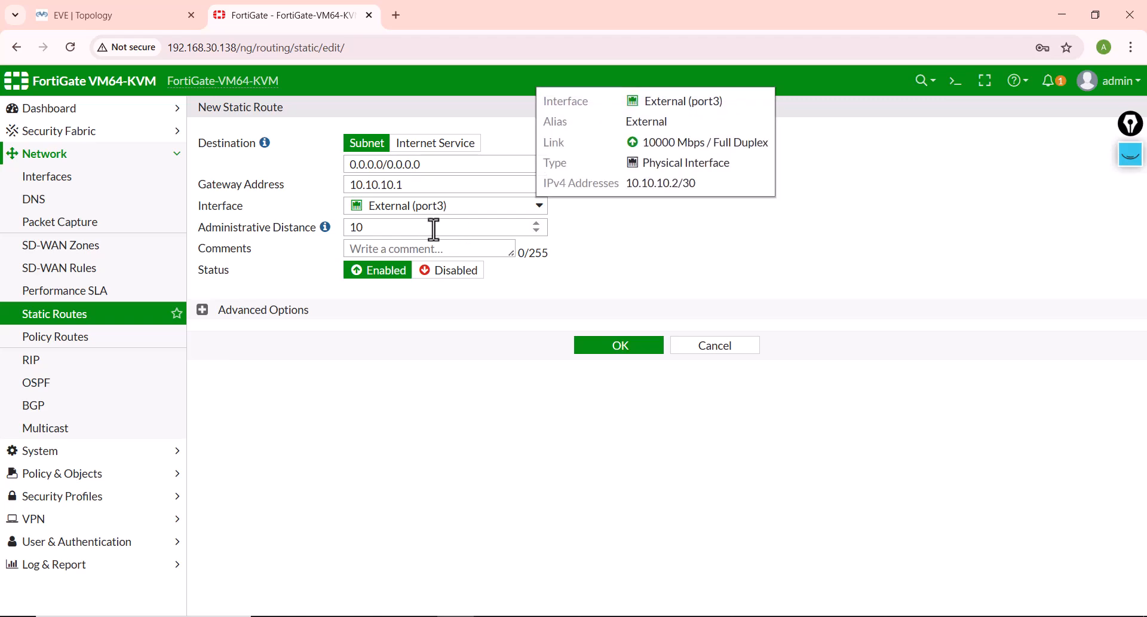
left_click(603, 347)
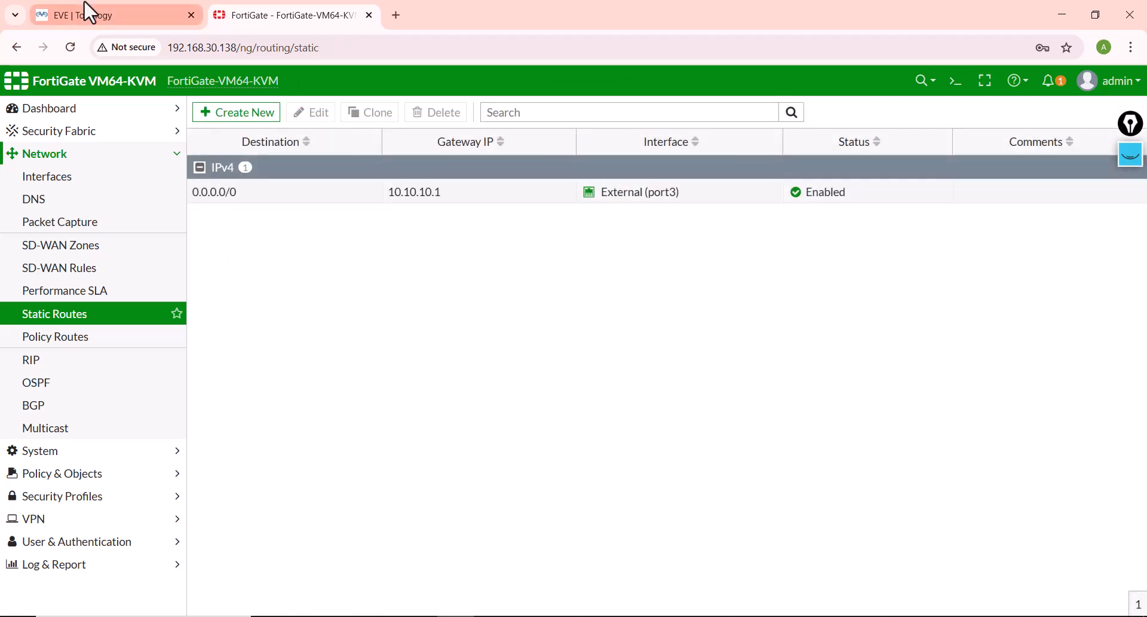
Step: Switch to the EVE topology and open the Internet router's console at its configuration prompt
left_click(114, 15)
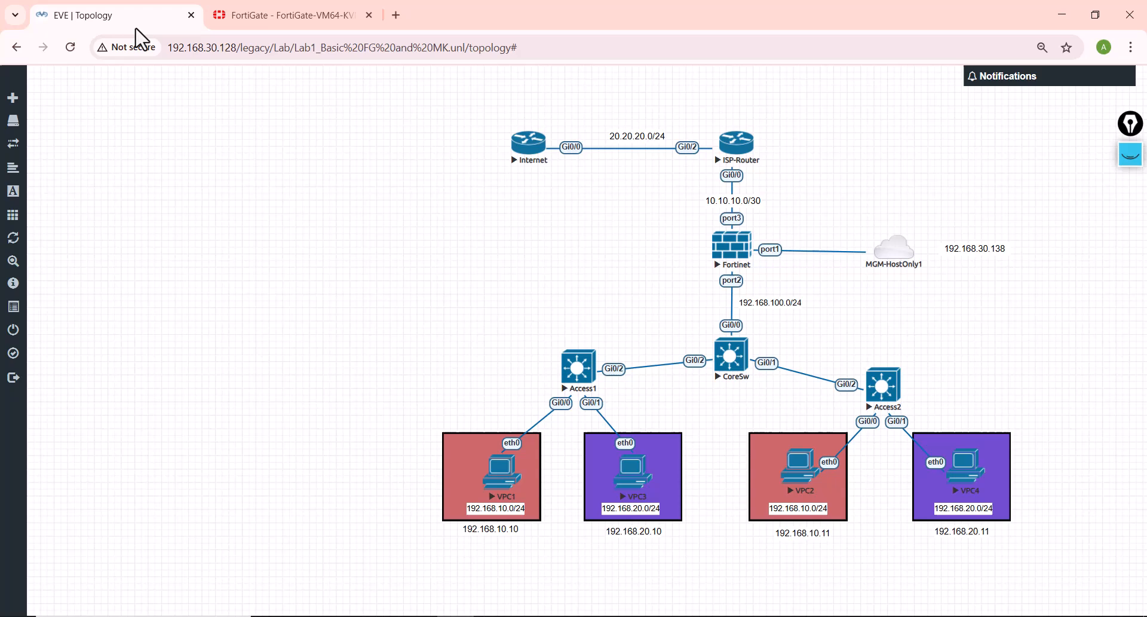
left_click(528, 147)
left_click(535, 165)
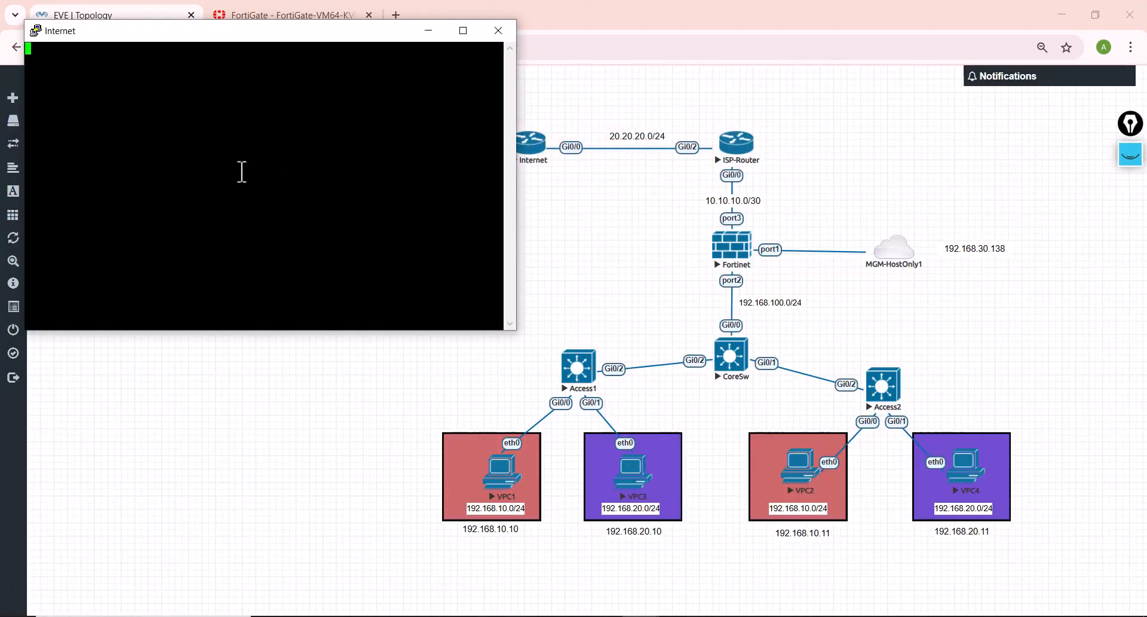
key("Return")
key("Return")
key("Return")
key("Return")
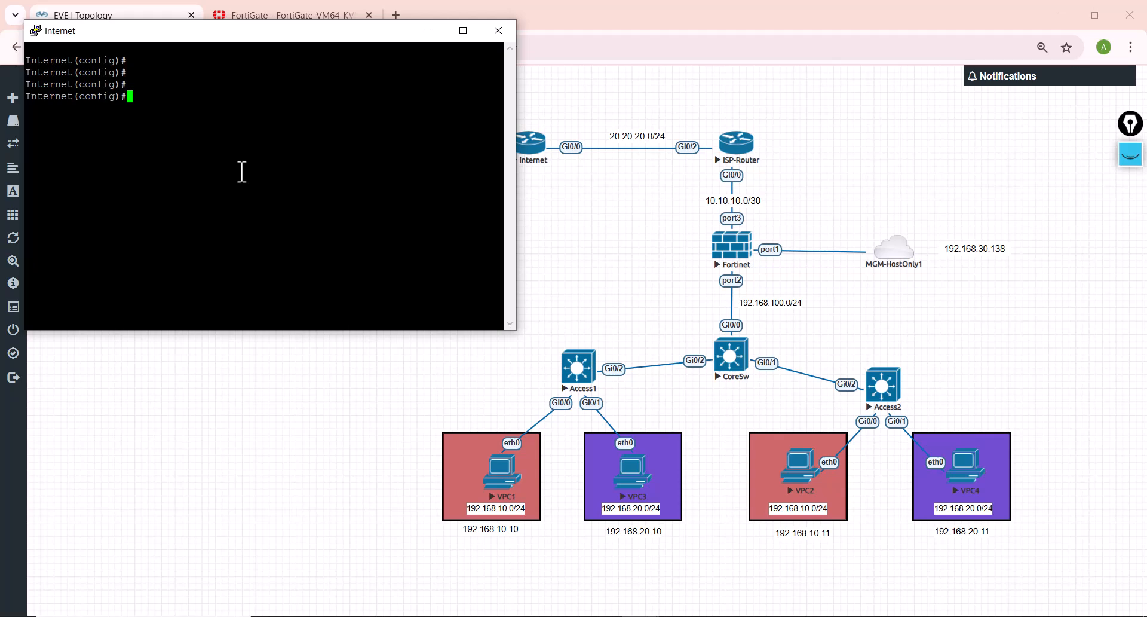
Step: Add a static route on the Internet router with ip route 10.10.10.0 255.255.255.252 20.20.20.2
type("rou")
key("Tab")
type("t")
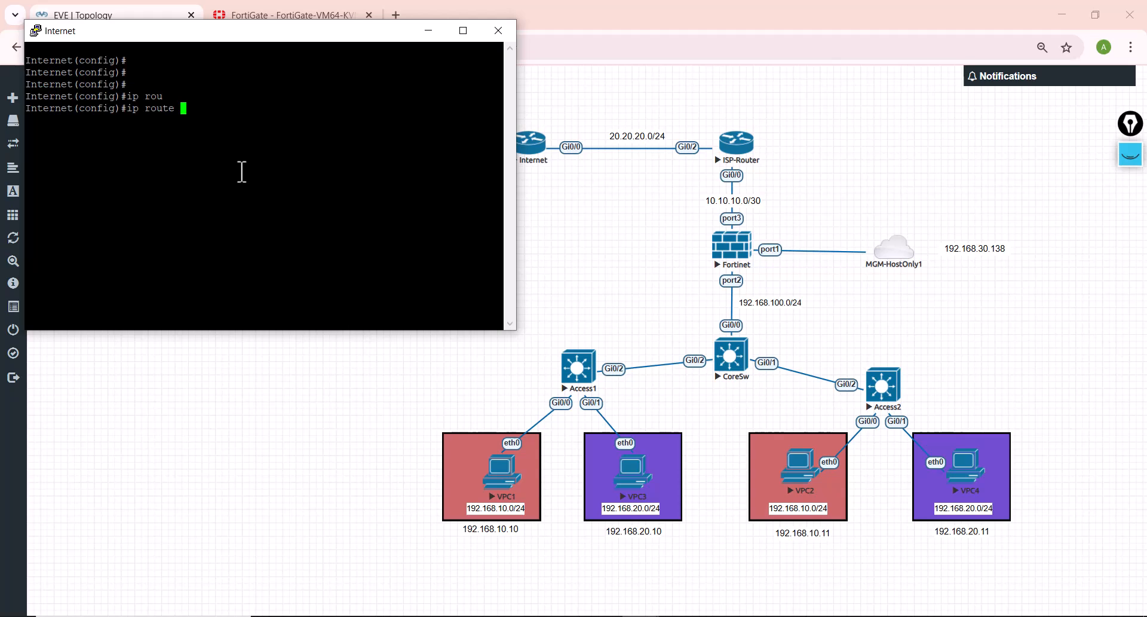
type("e 10.10.10.0 255.255.255.252 ")
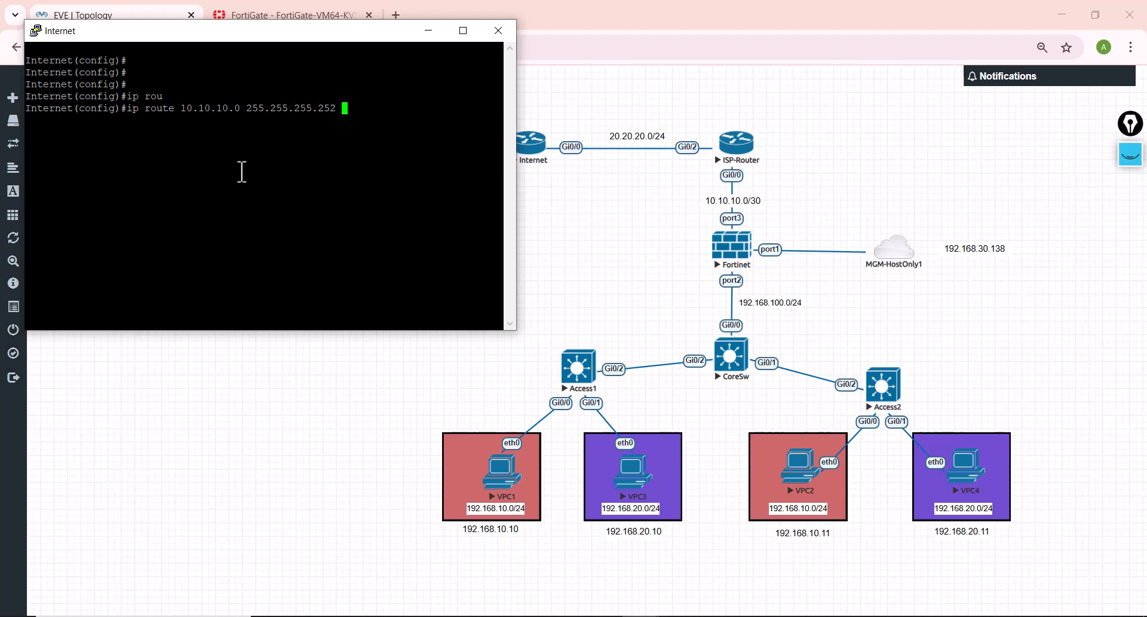
type("1")
key("BackSpace")
type("20.20.20.2")
key("Return")
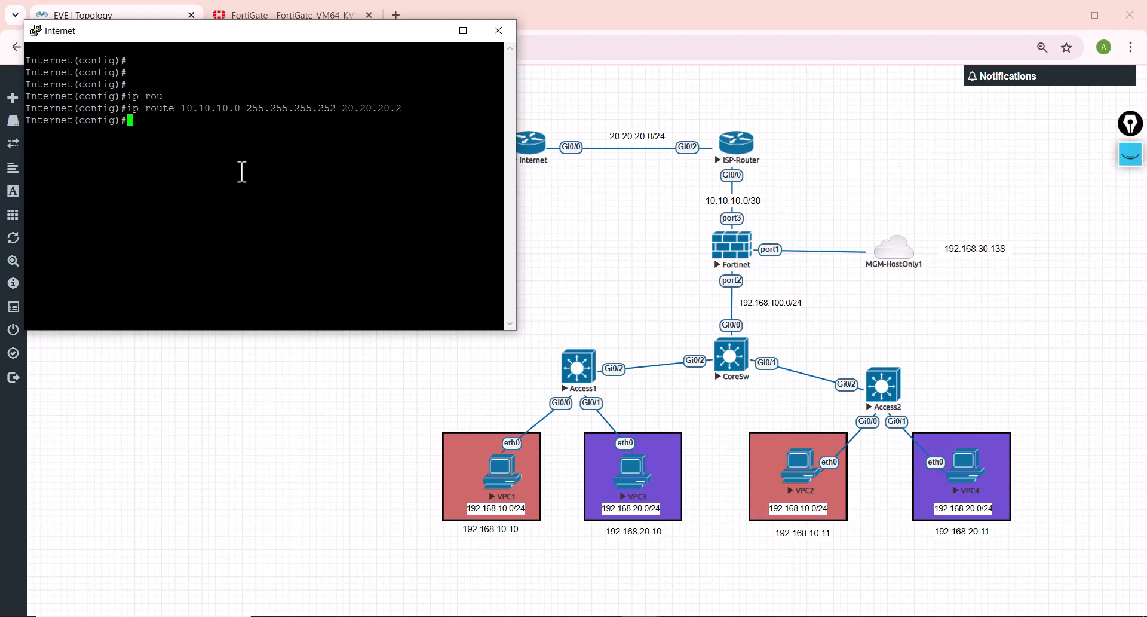
Step: Leave configuration mode on the Internet router, ping the FortiGate at 10.10.10.2, and close the console
type("end")
key("Return")
type("ping")
type(" 10")
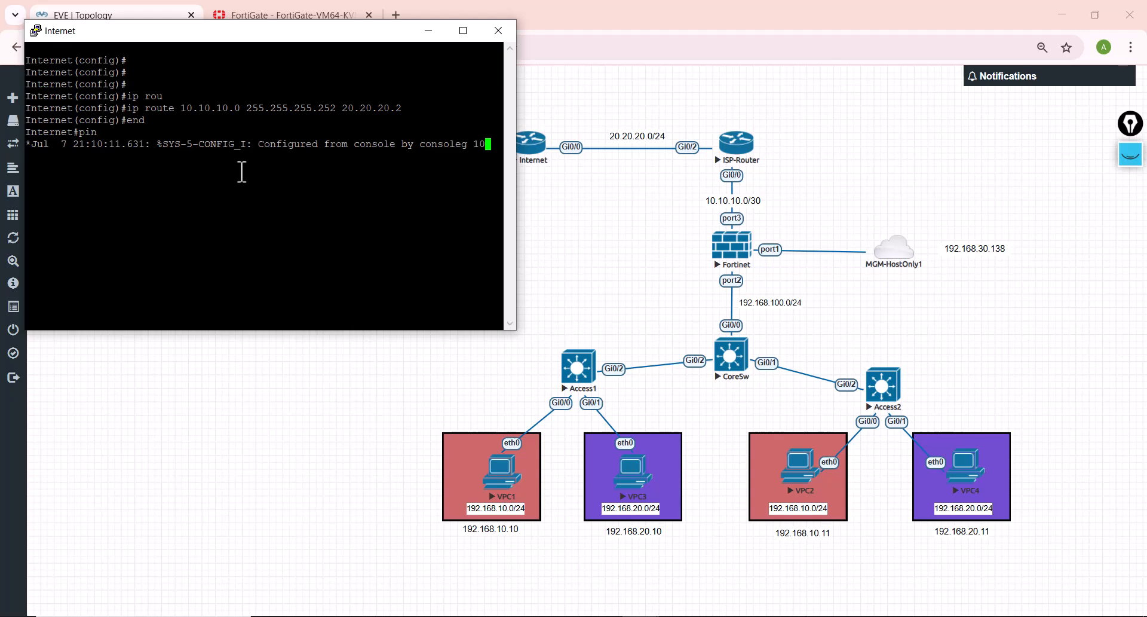
type(".10.10.2")
key("Return")
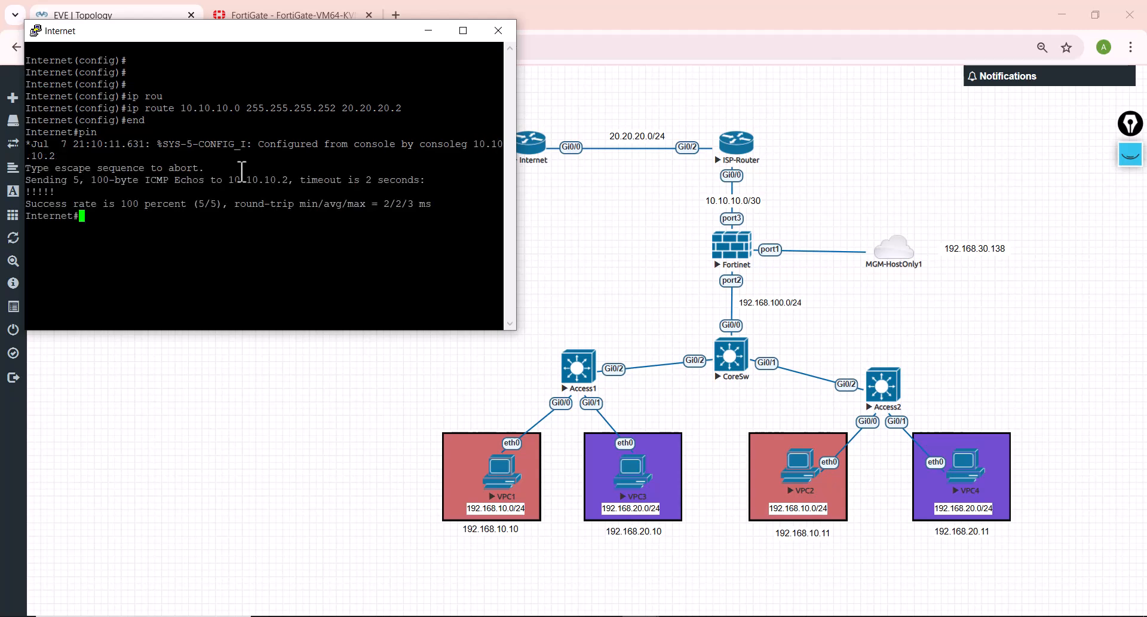
left_click(498, 30)
left_click(588, 370)
Step: Switch to the FortiGate web interface and run exe ping 20.20.20.1 in its CLI console
left_click(257, 15)
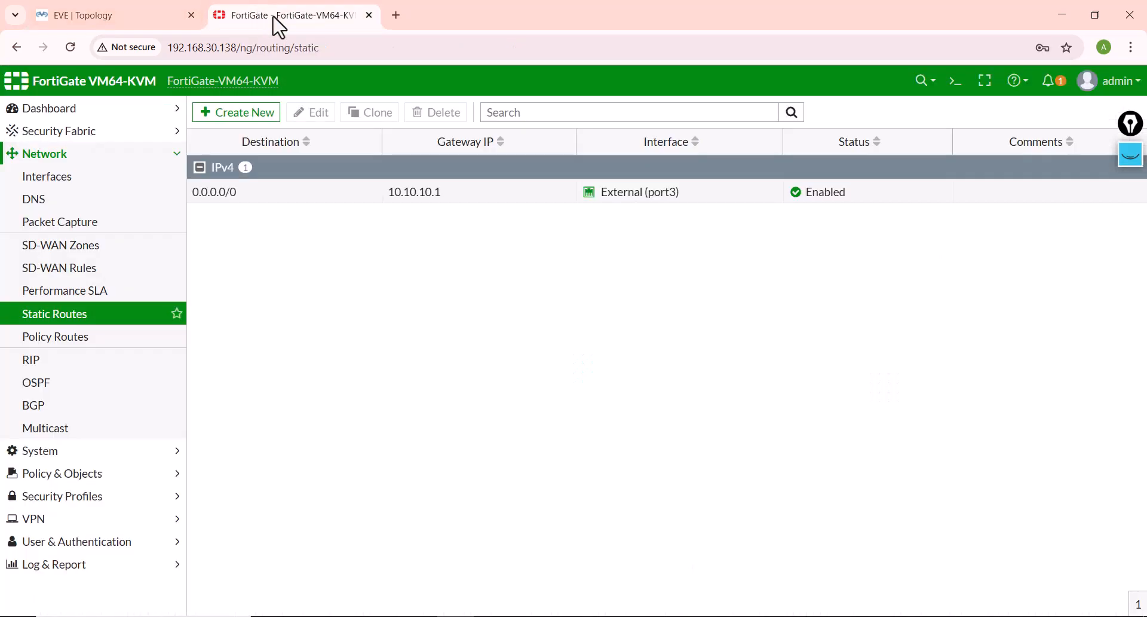
left_click(960, 82)
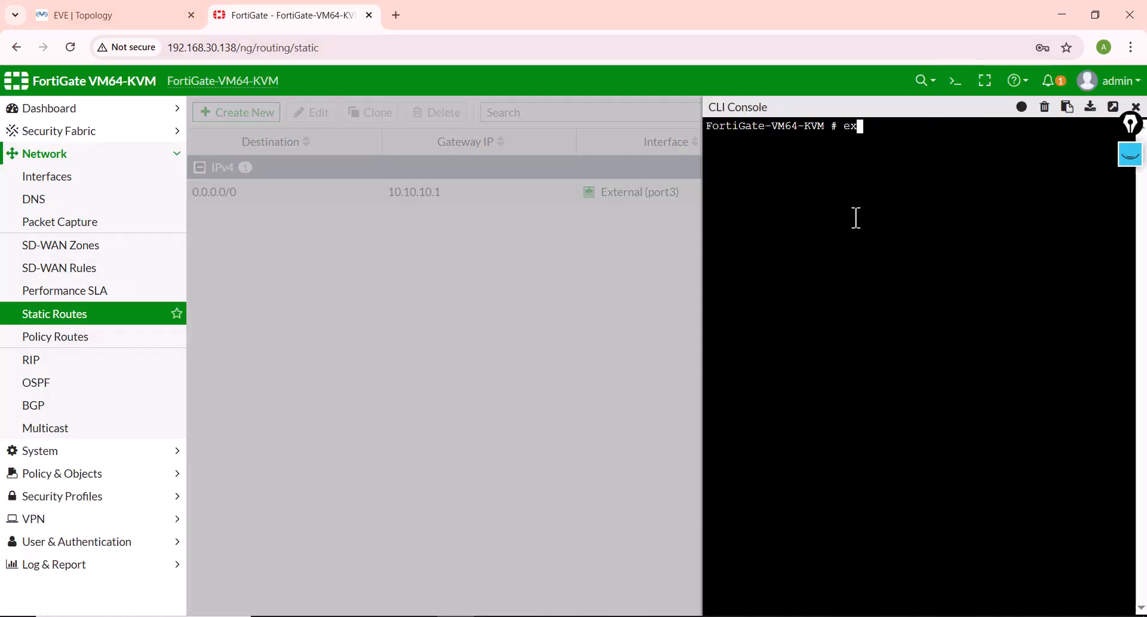
type("exe ping 20.20.20.1")
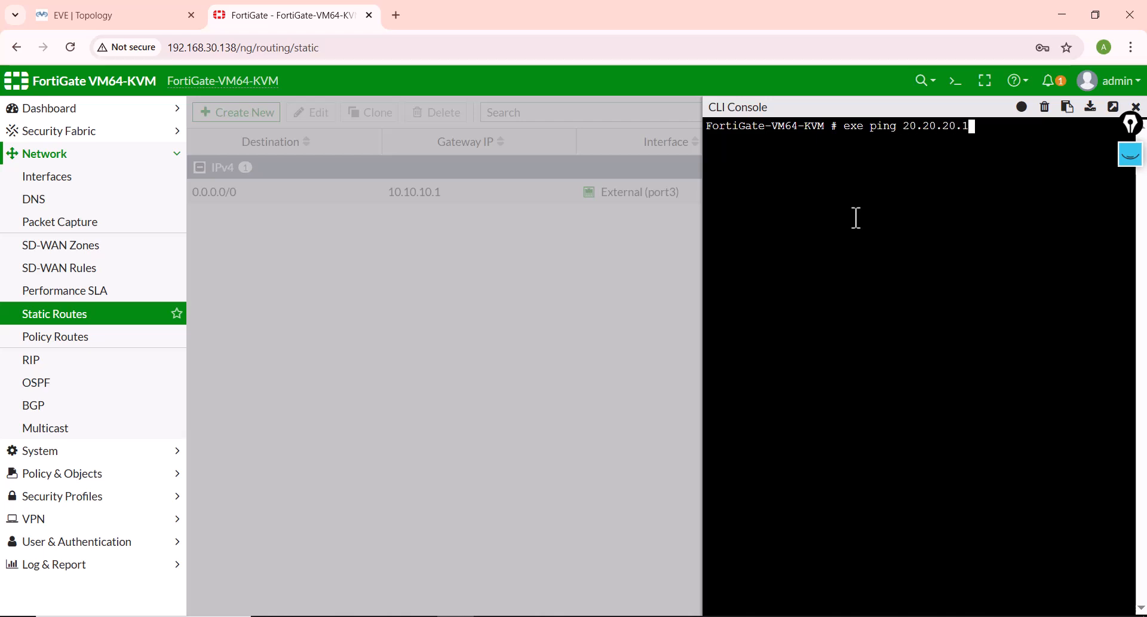
key("Return")
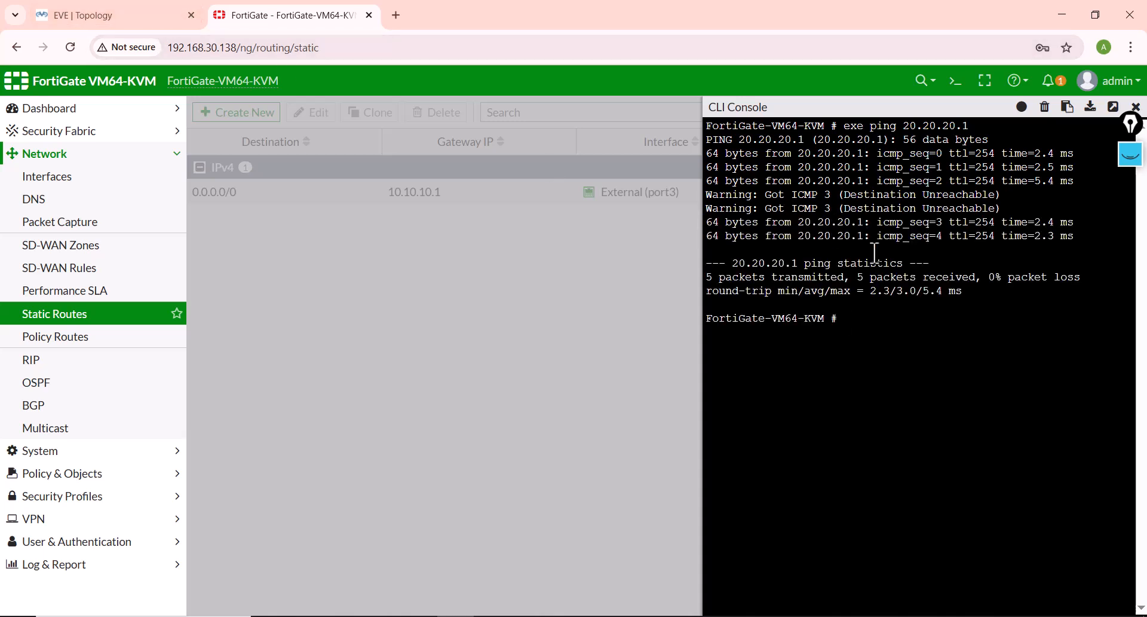
Step: Repeat exe ping 20.20.20.1 in the FortiGate CLI console
key("Up")
type("\\")
key("Return")
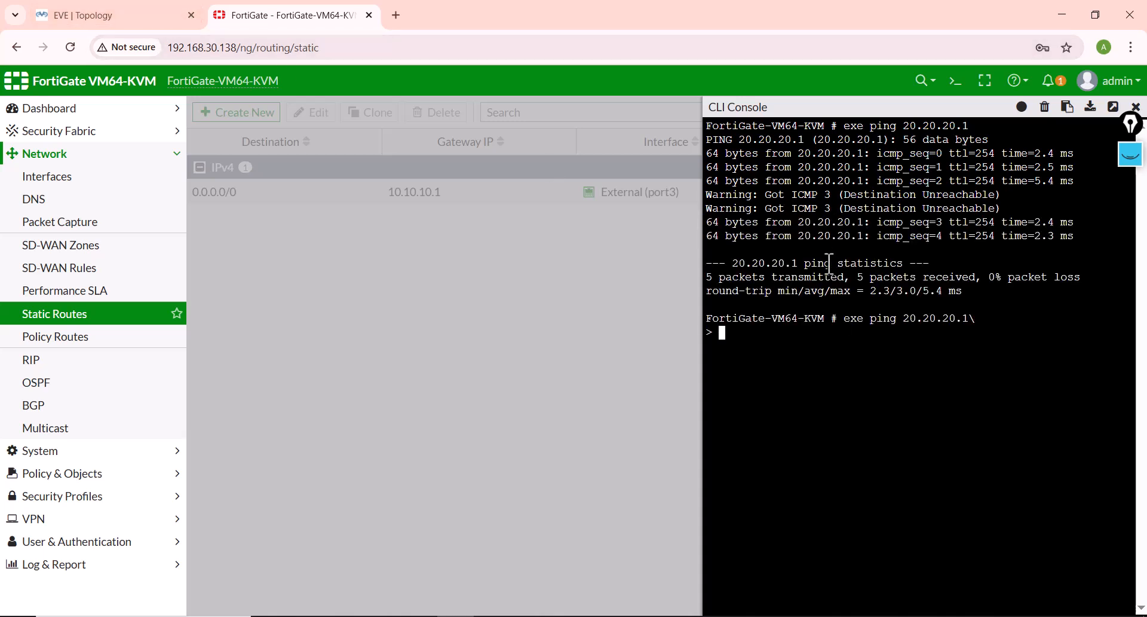
key("Return")
key("Up")
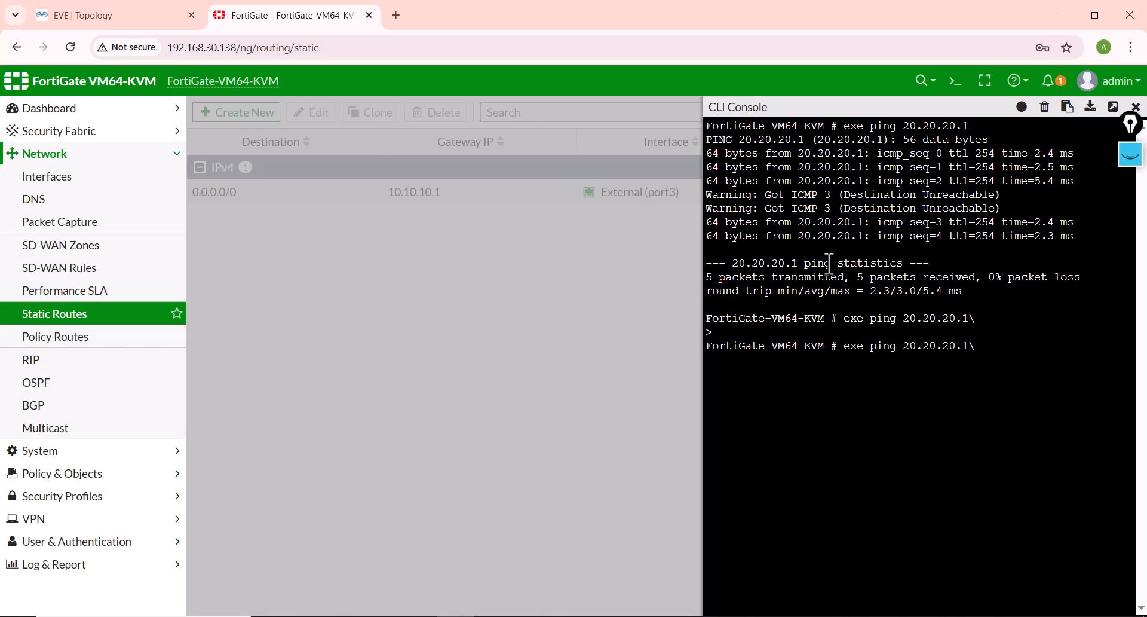
key("Return")
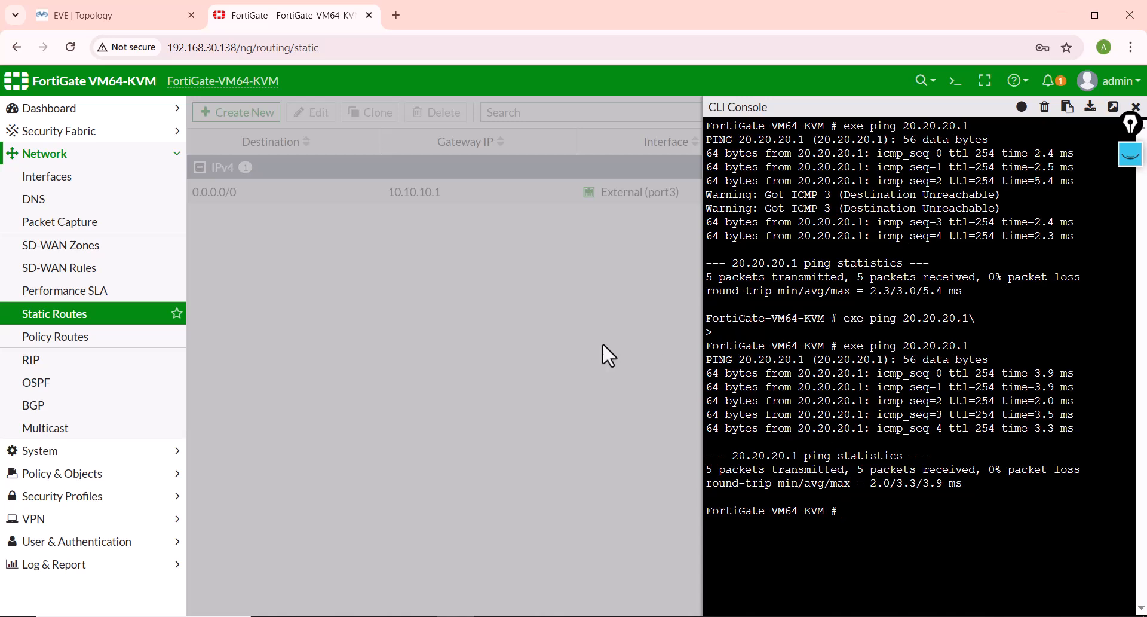
Step: Switch to the EVE topology, sketch yellow arrows from VPC4 and VPC1 to the Internet router, and hide the annotations
left_click(87, 15)
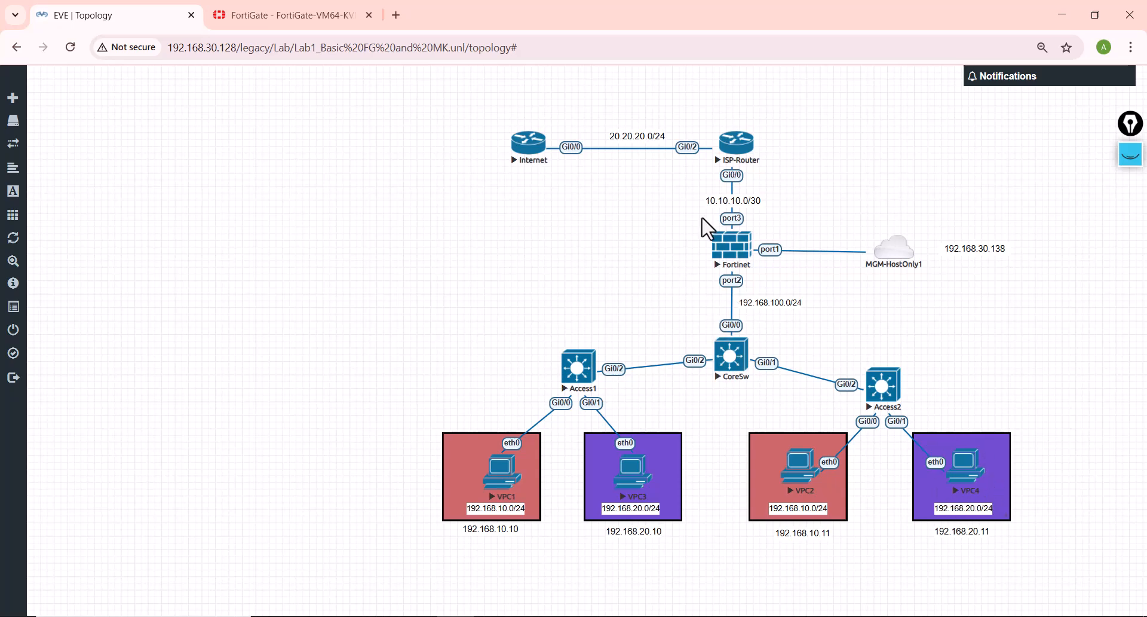
left_click(1131, 150)
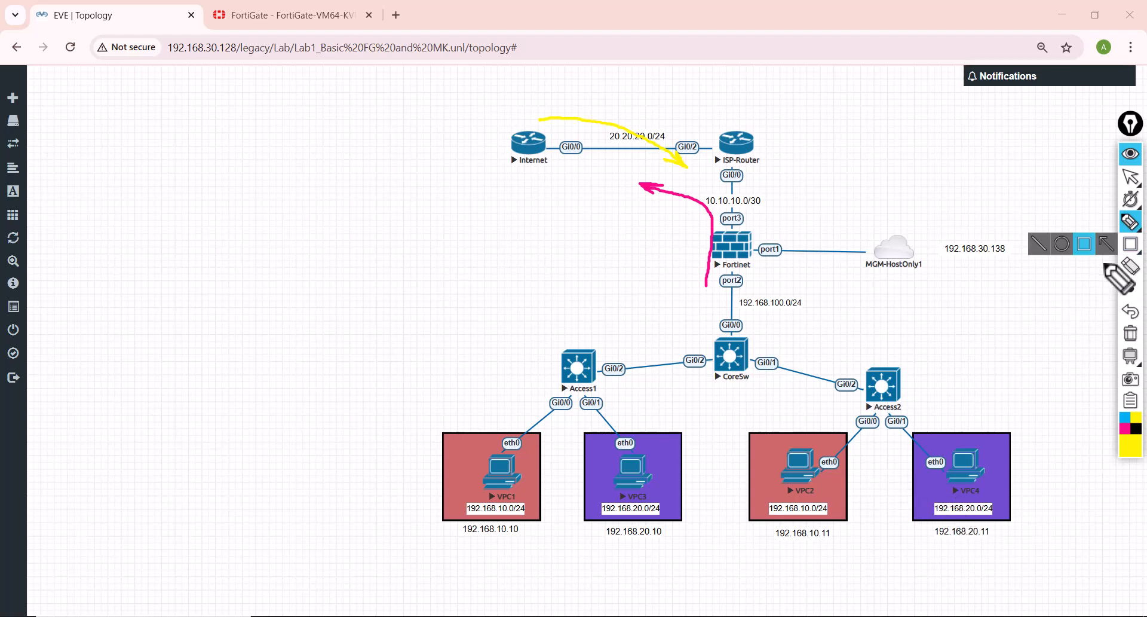
mouse_move(1129, 223)
left_click(1062, 223)
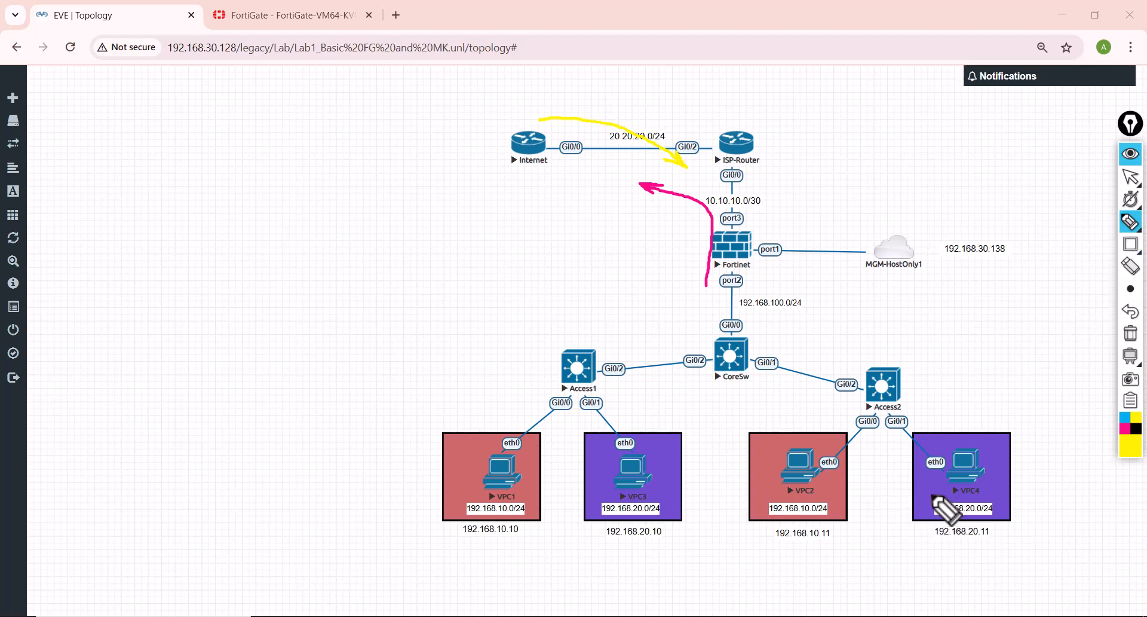
mouse_move(926, 491)
left_mouse_down()
mouse_move(845, 421)
mouse_move(763, 377)
mouse_move(730, 289)
mouse_move(658, 217)
mouse_move(597, 182)
left_mouse_up()
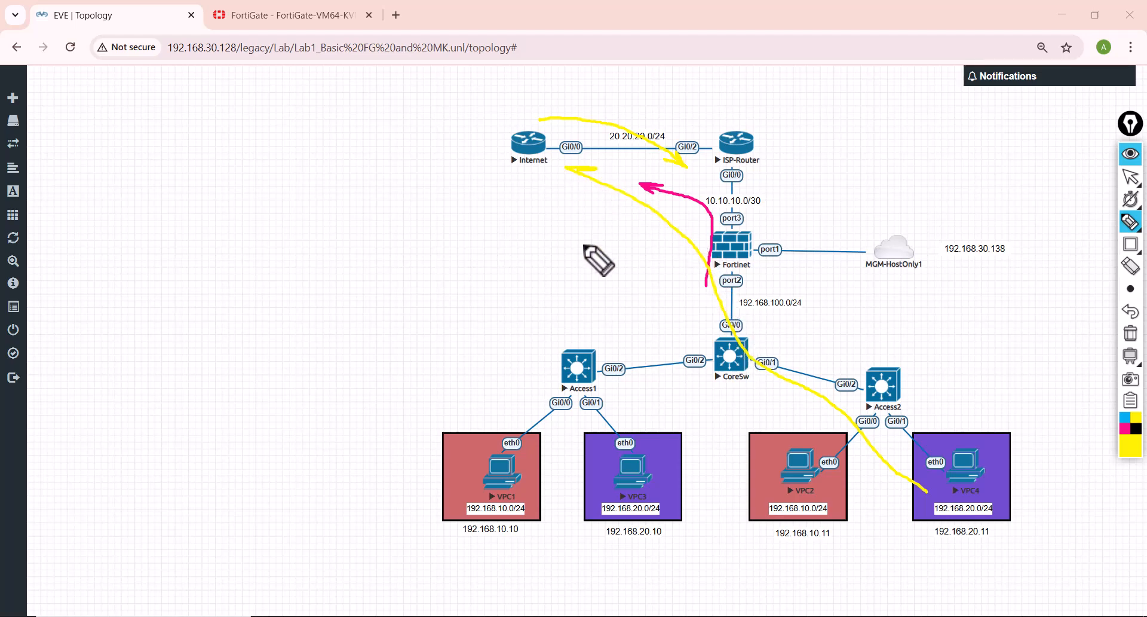
left_click_drag(487, 421, 514, 267)
mouse_move(527, 220)
left_mouse_down()
mouse_move(529, 175)
mouse_move(548, 189)
left_mouse_up()
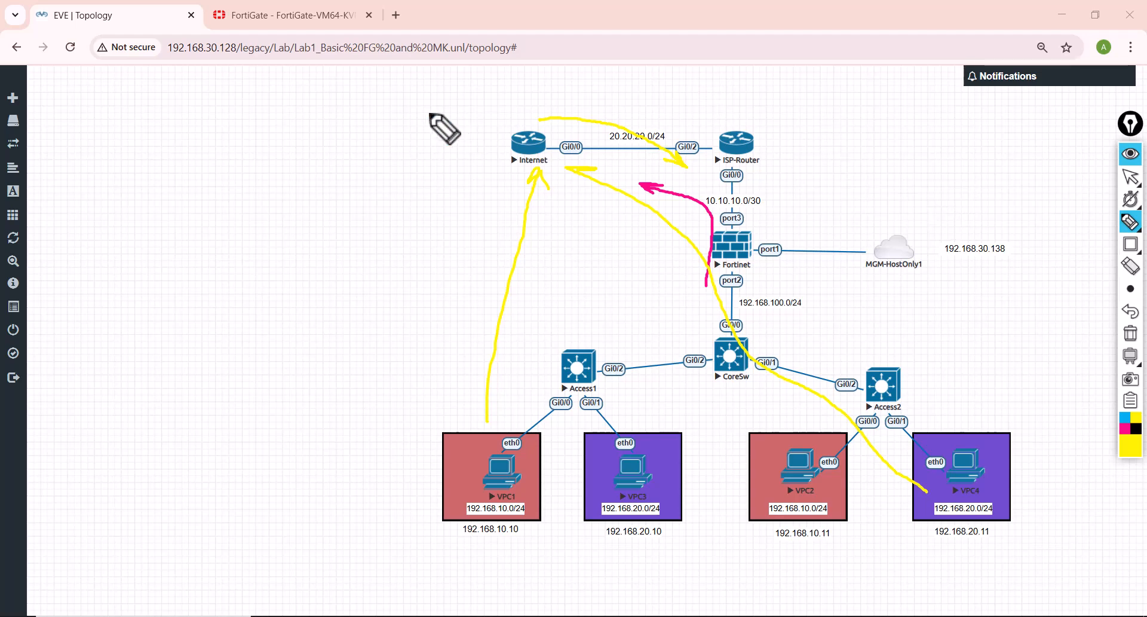
left_click(1129, 170)
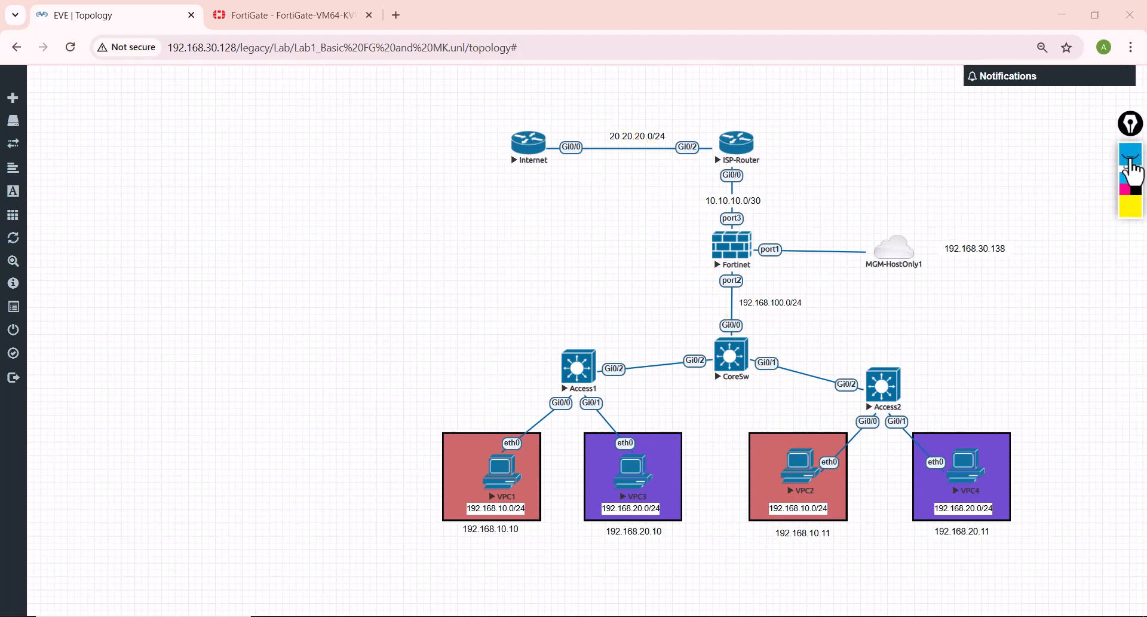
Step: Switch to the FortiGate web interface, close the CLI console, and start a new firewall policy
left_click(257, 15)
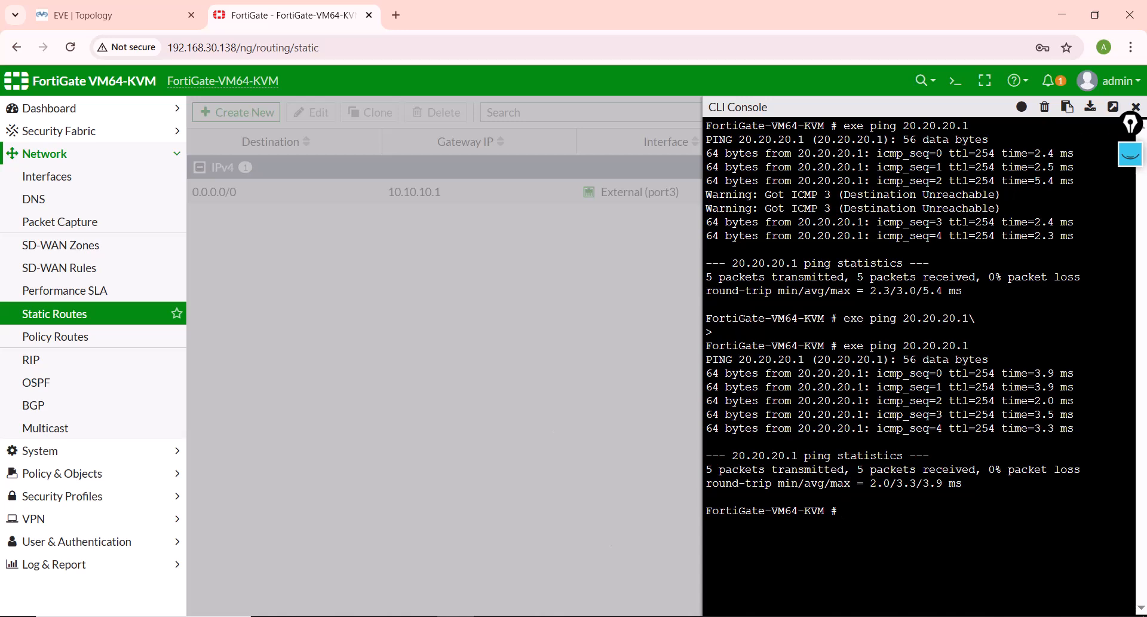
left_click(1136, 107)
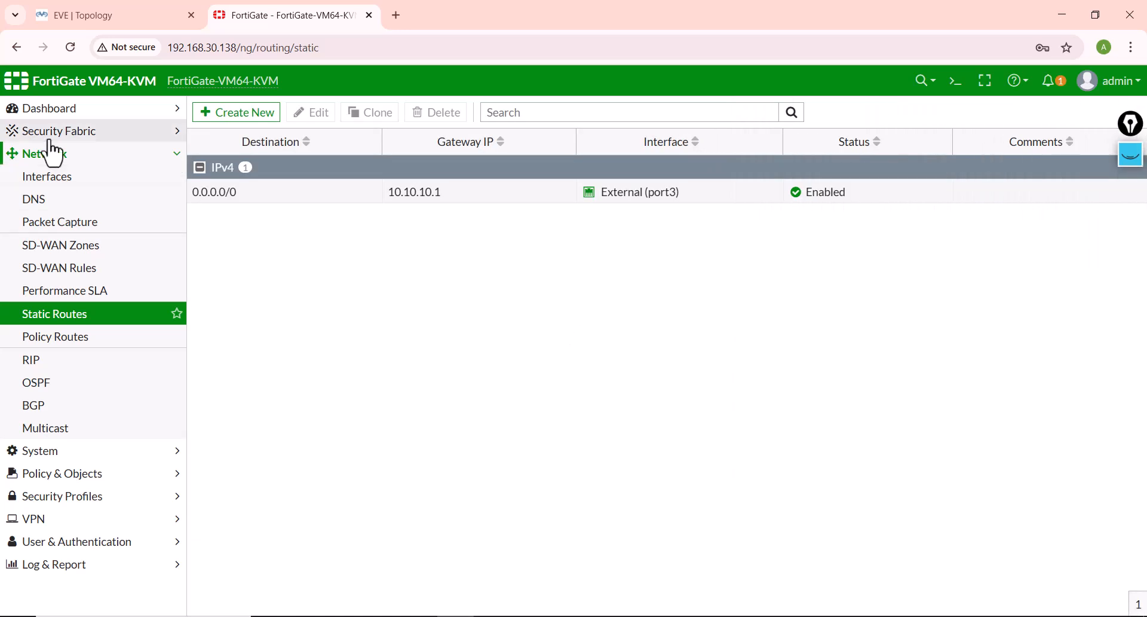
left_click(57, 478)
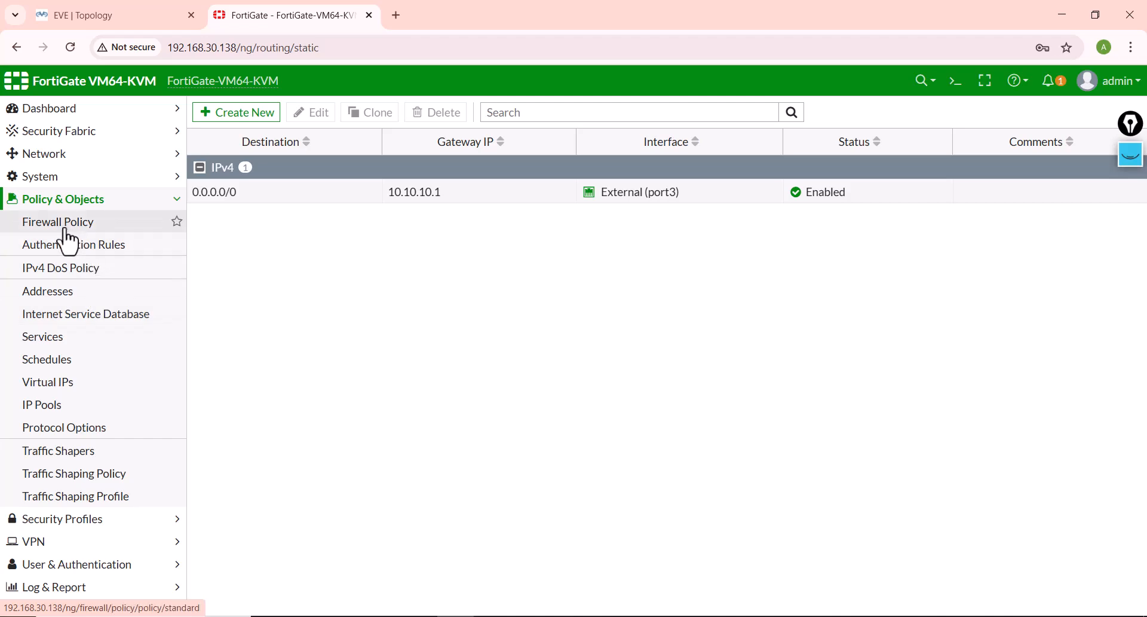
left_click(65, 224)
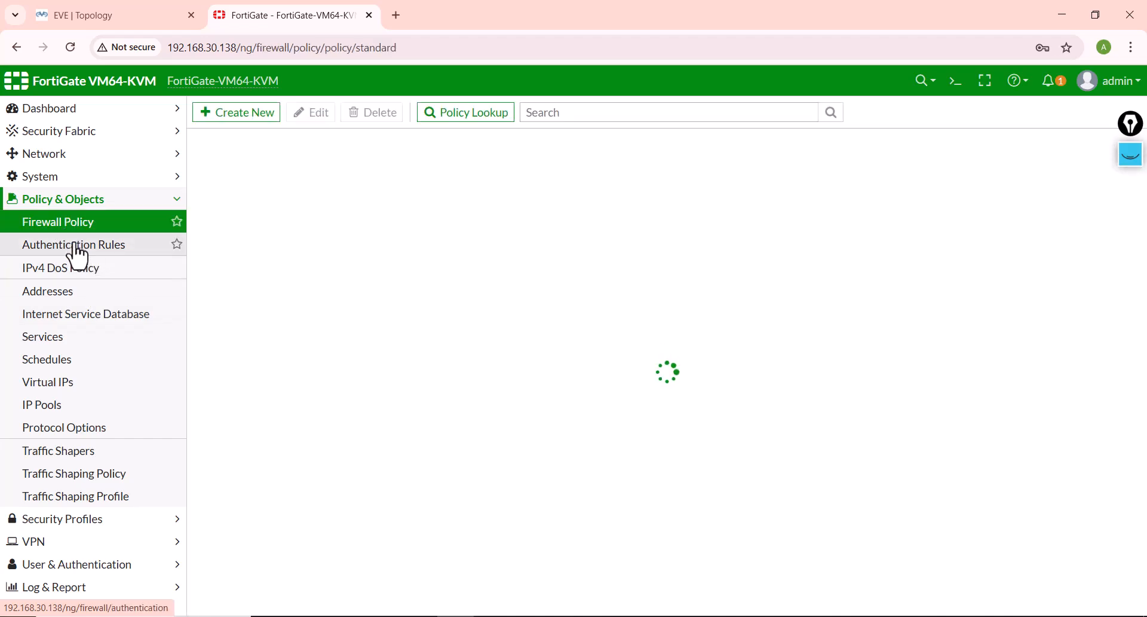
left_click(238, 115)
Step: Name the policy Vlan10_Internet and set its incoming interface to Vlan10 and outgoing interface to External (port3)
left_click(365, 153)
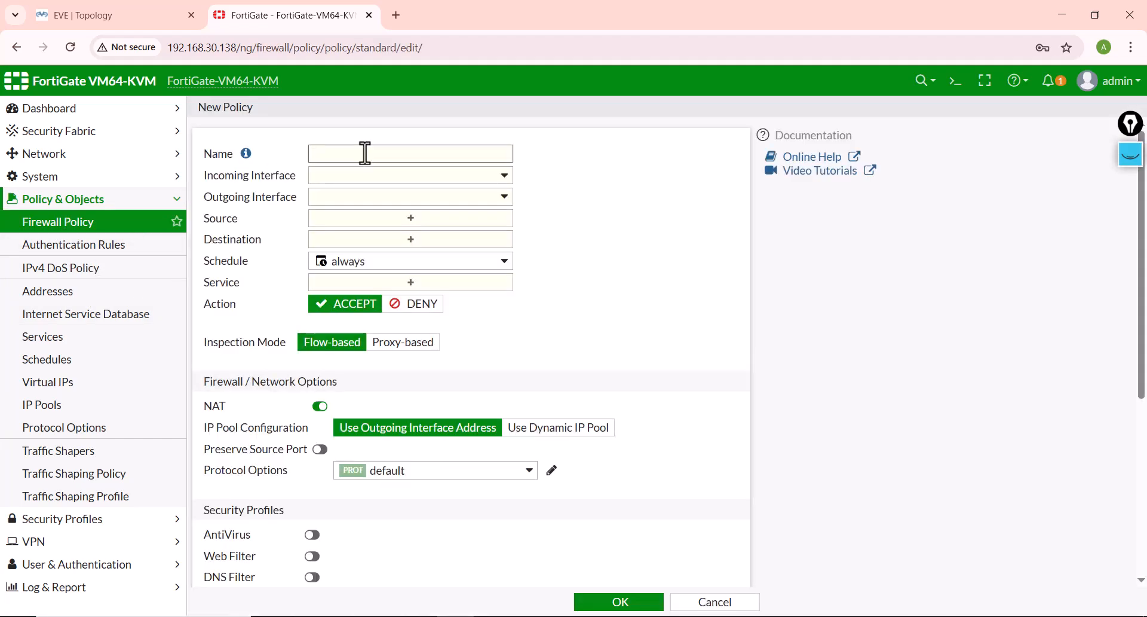
type("Vlan10_Internet")
left_click(345, 179)
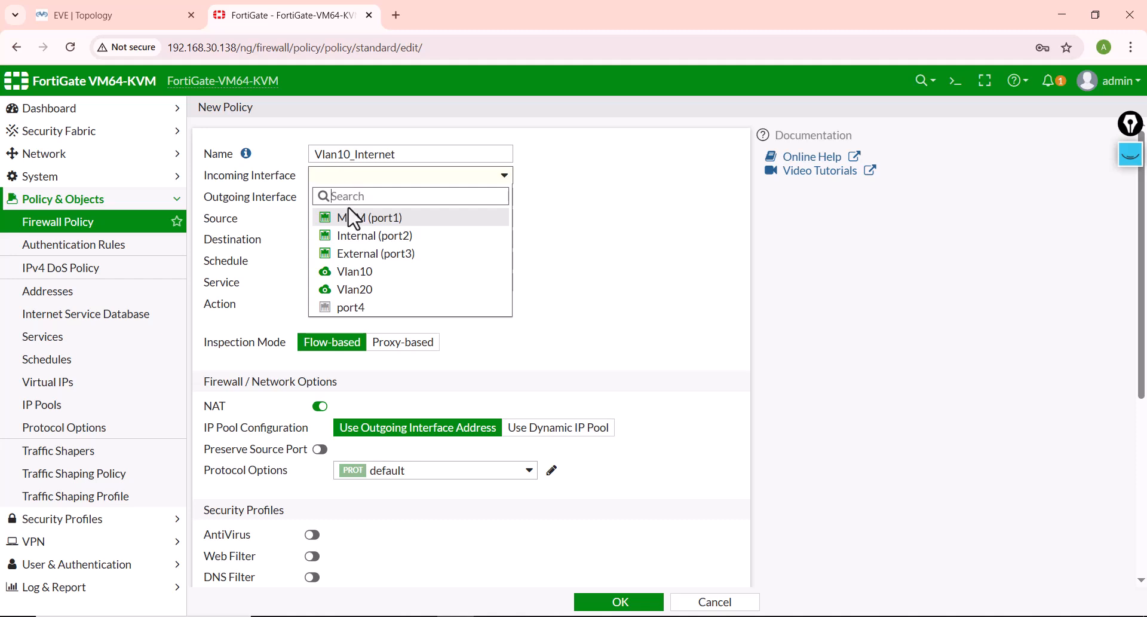
left_click(357, 273)
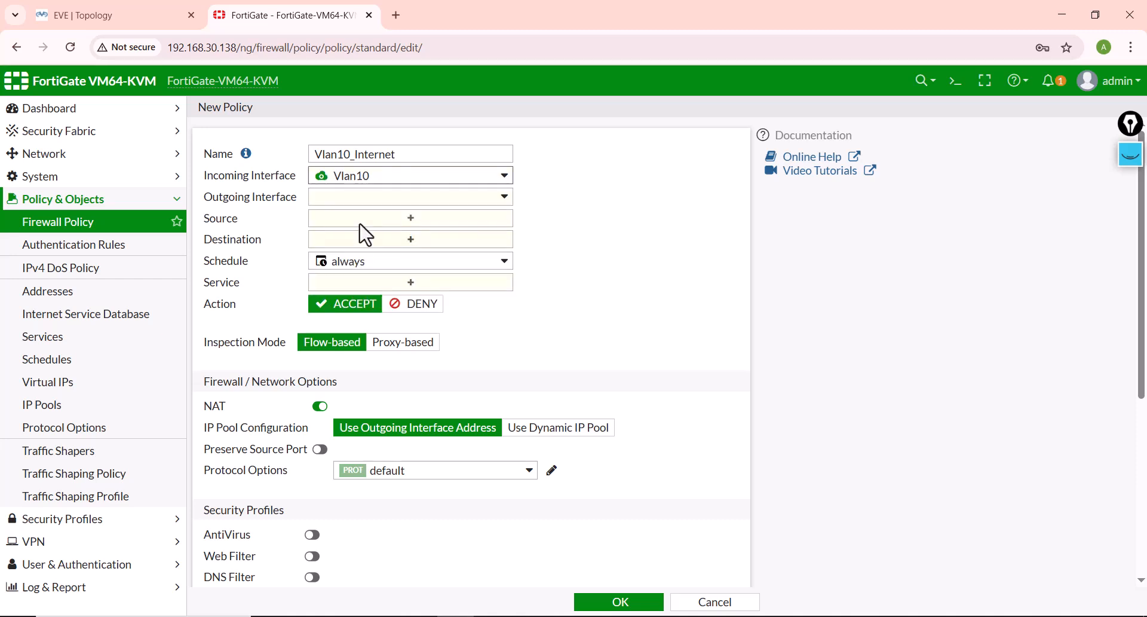
left_click(362, 198)
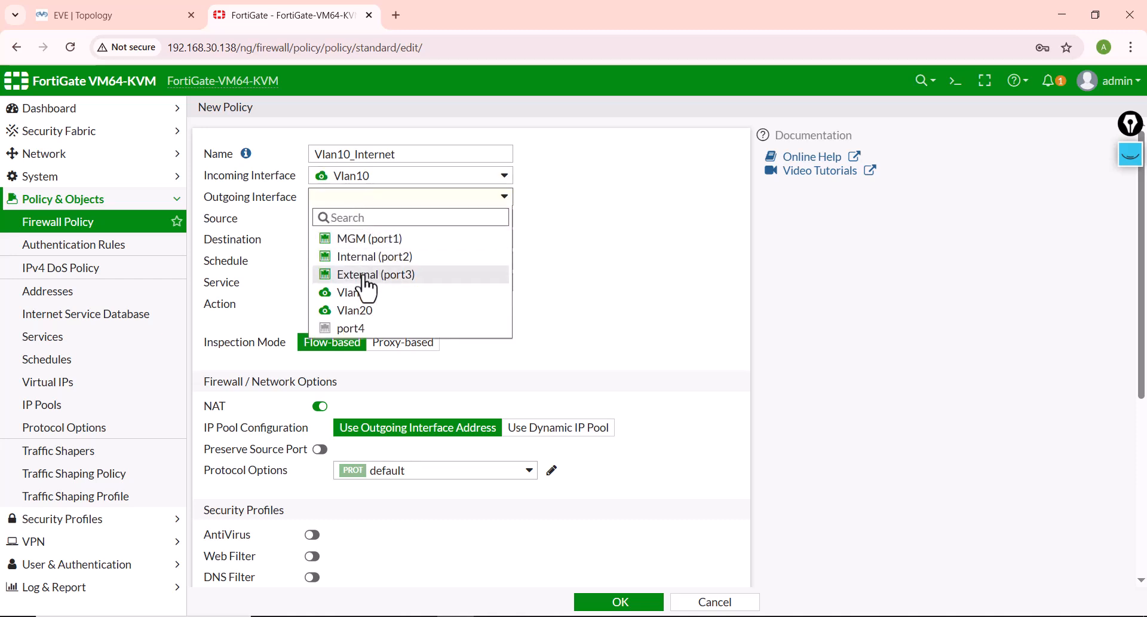
left_click(367, 275)
Step: Start a new address object for the policy's source and name it vlan10
left_click(368, 220)
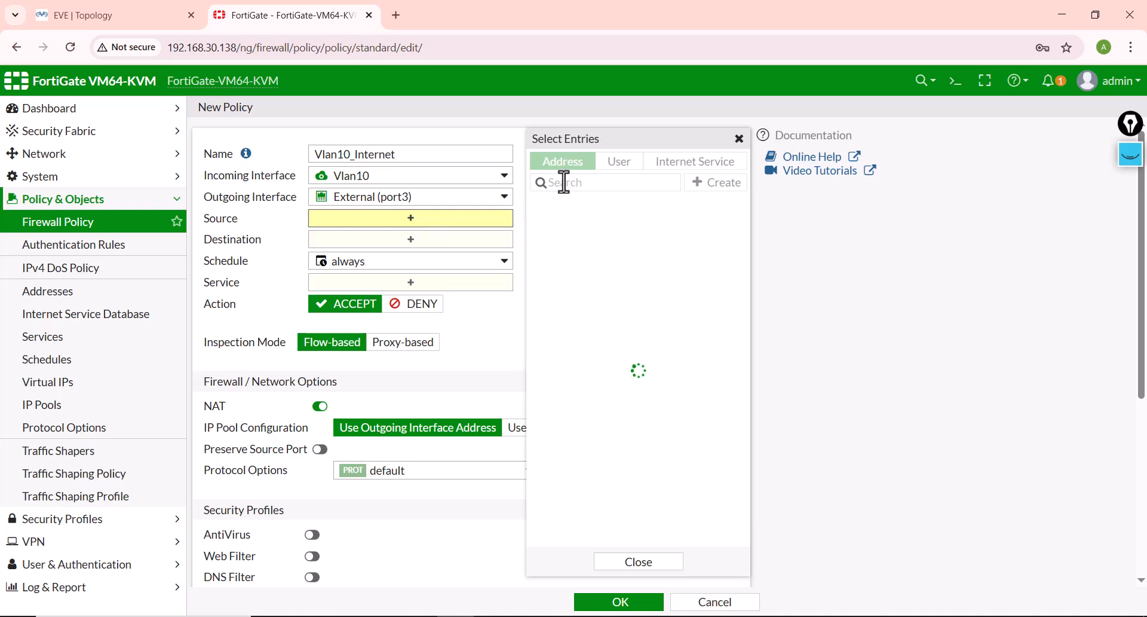
left_click(709, 183)
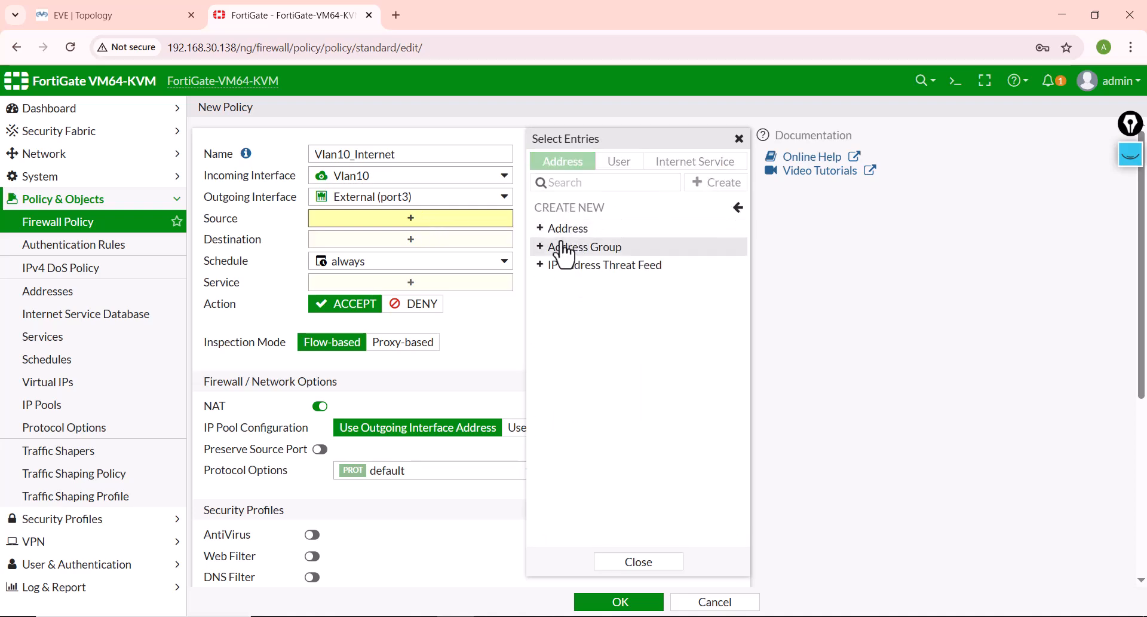
left_click(562, 227)
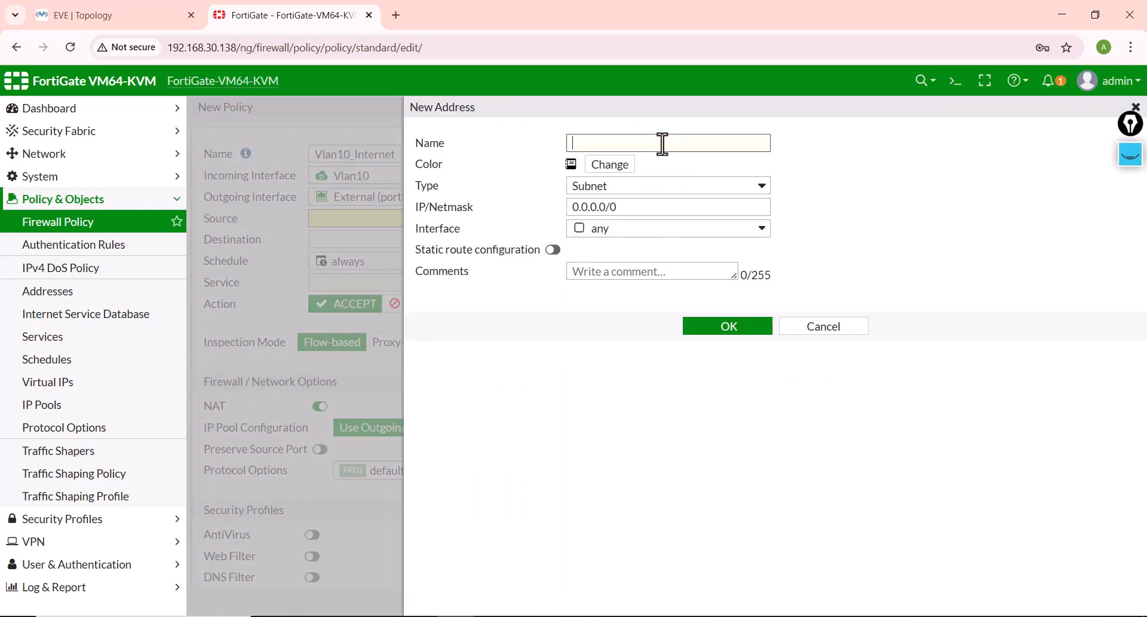
left_click(662, 143)
type("vlan10")
Step: Set the vlan10 subnet address to 192.168.10.0/24, save it, and select it as the policy's source
left_click(652, 209)
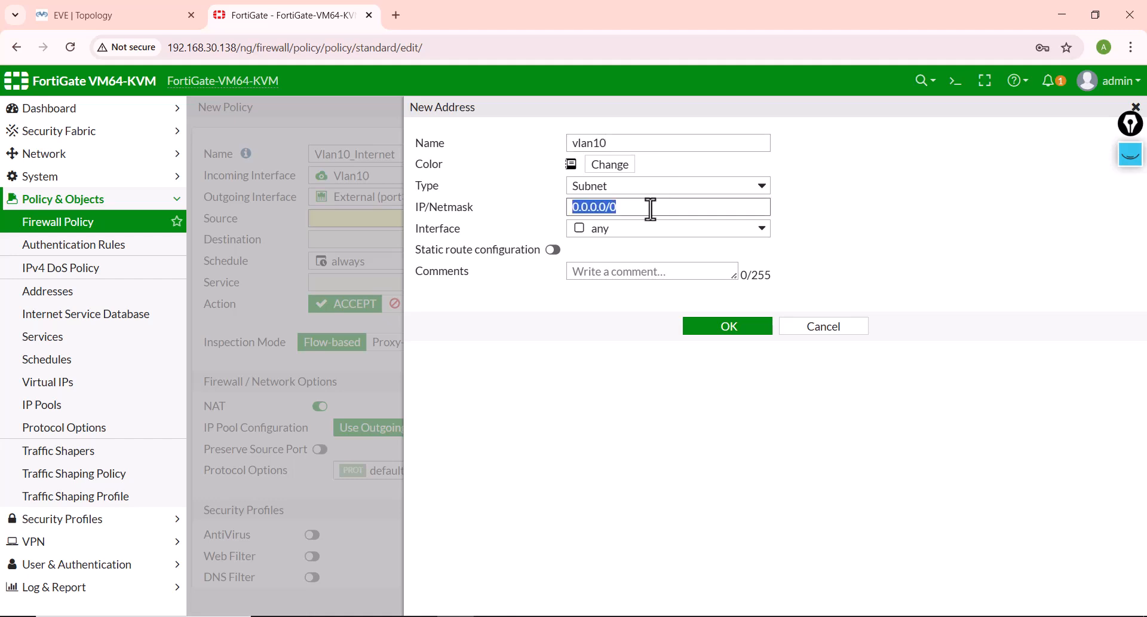
type("192")
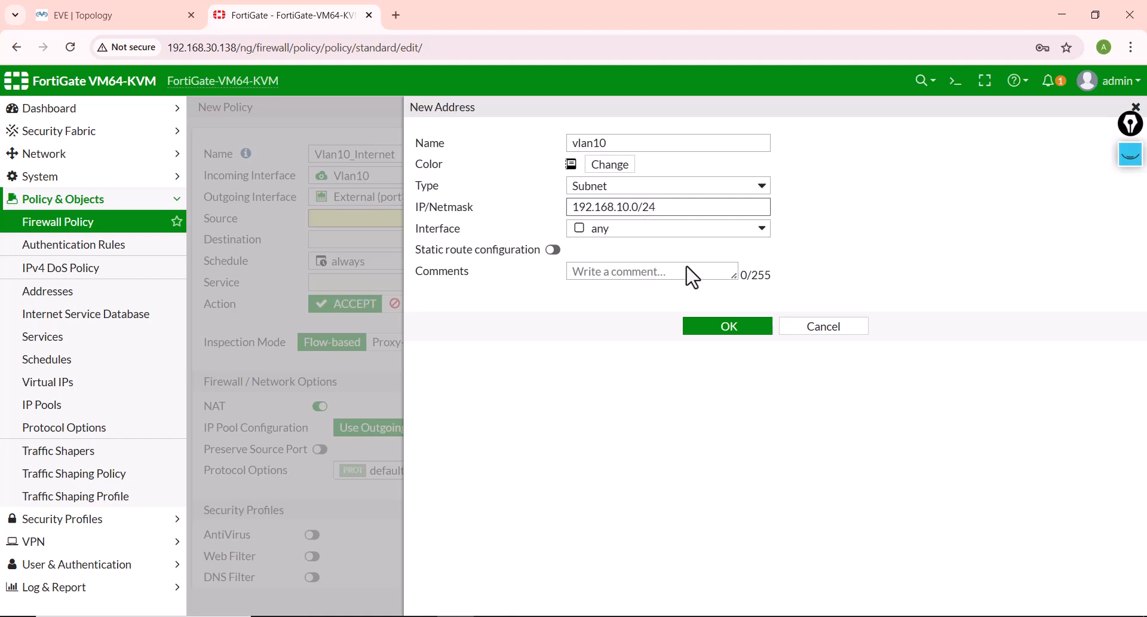
left_click(626, 189)
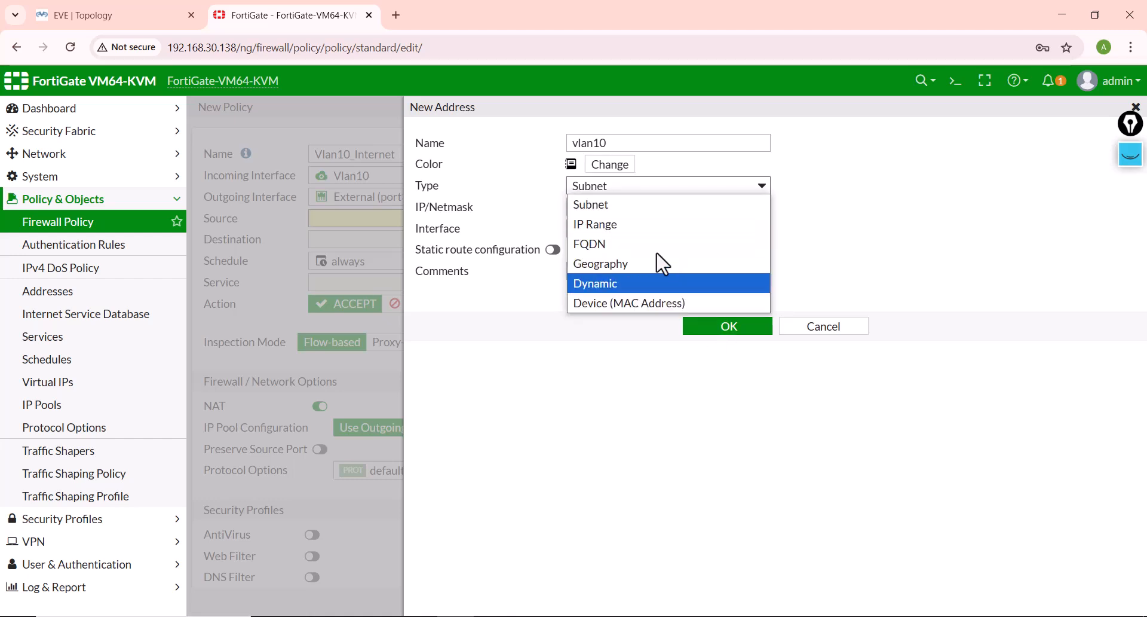
left_click(621, 186)
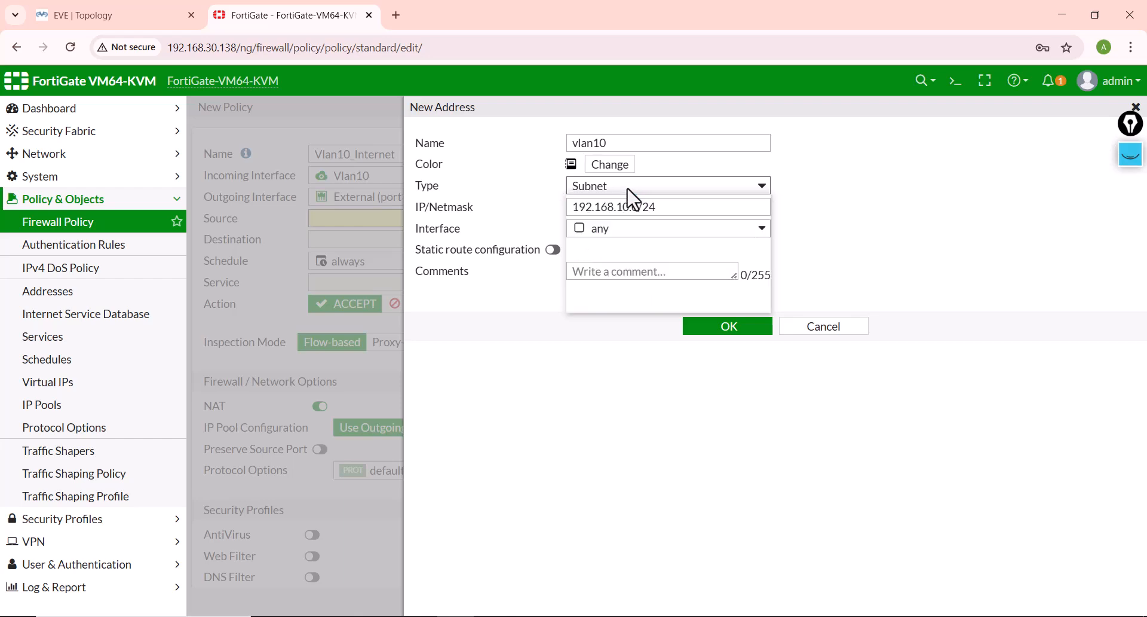
left_click(729, 329)
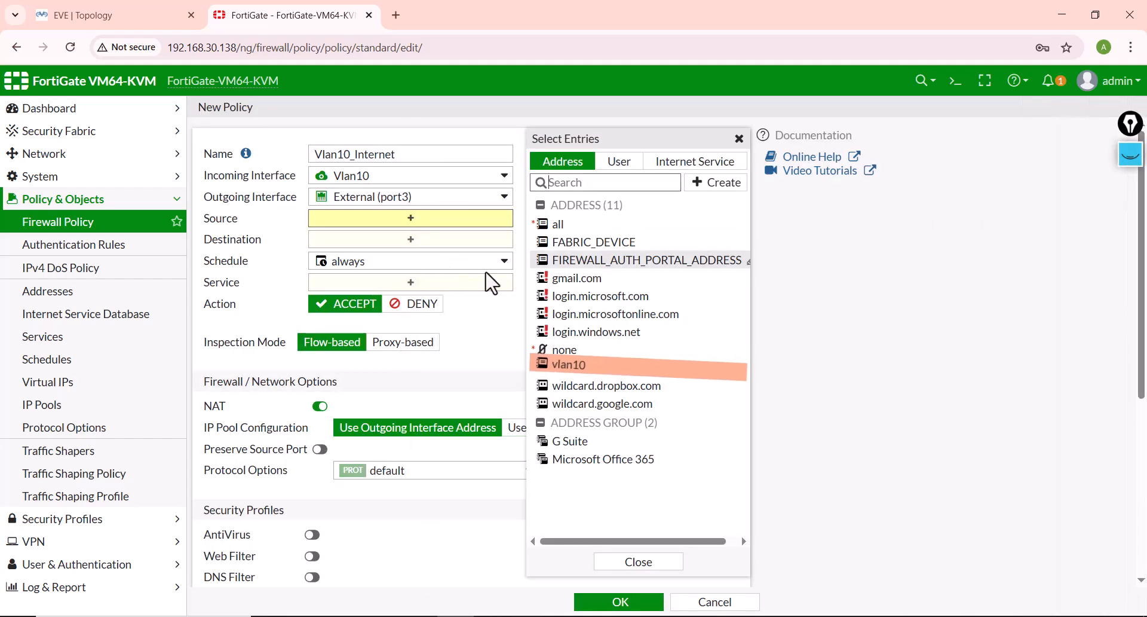
left_click(643, 367)
Step: Start a new address object for the policy's destination and name it Internet_IP
left_click(330, 257)
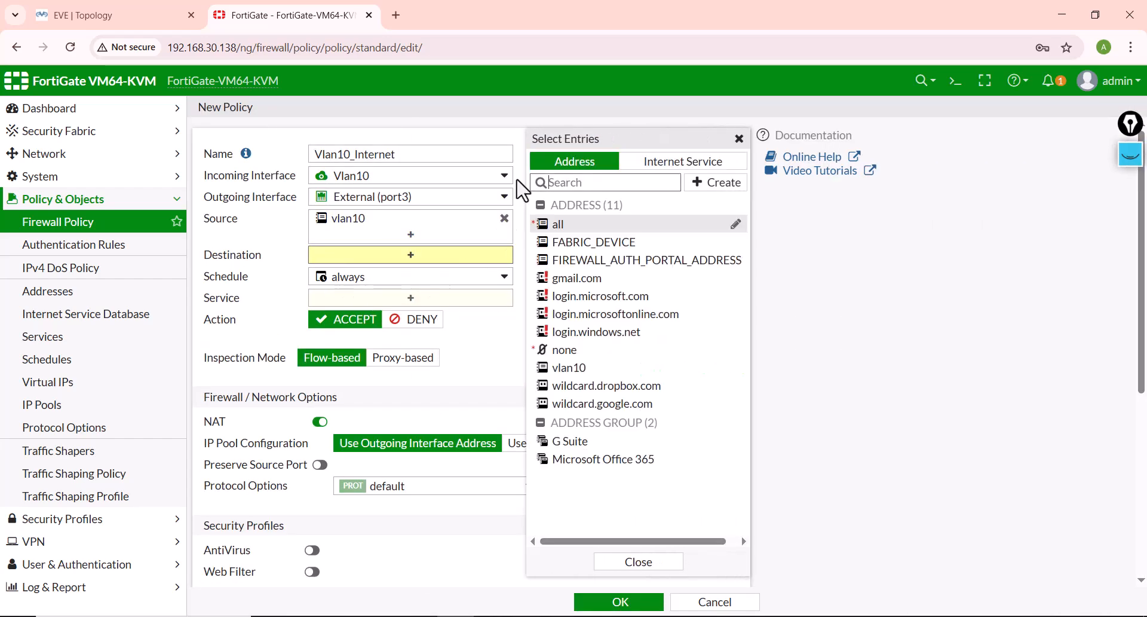
left_click(713, 182)
left_click(571, 246)
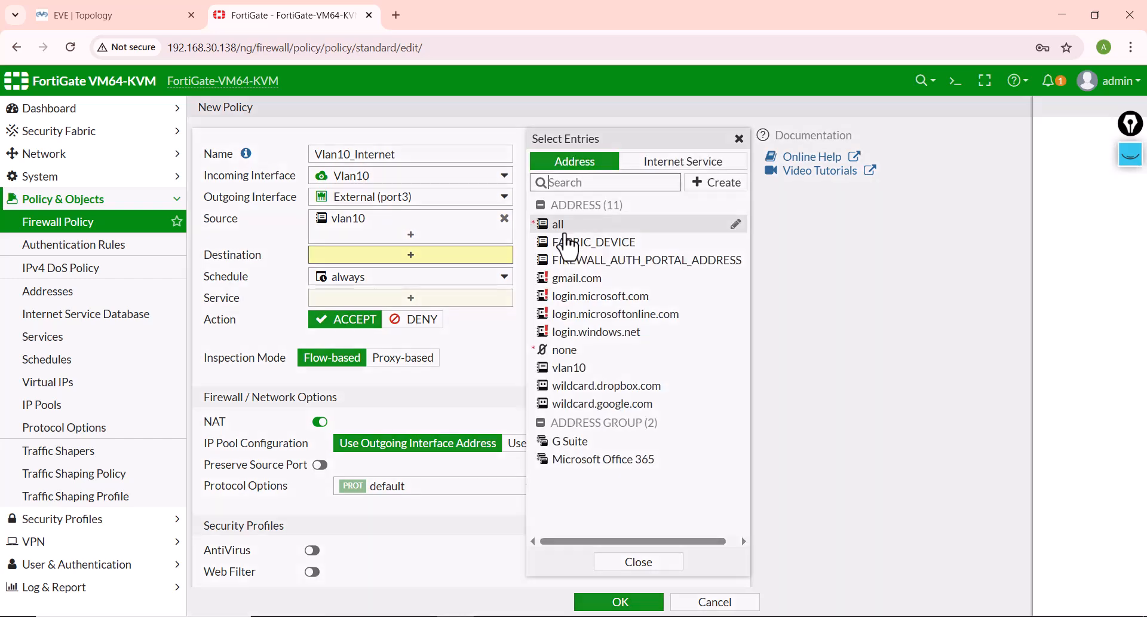
left_click(596, 144)
type("O")
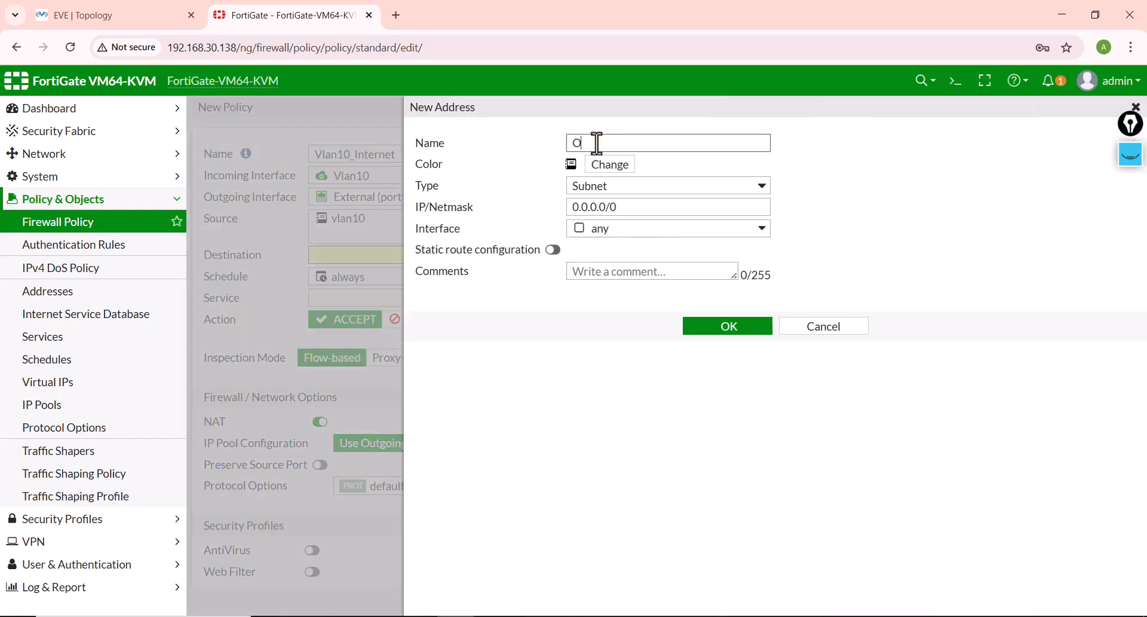
key("BackSpace")
type("Internet_")
key("BackSpace")
Step: Set the Internet_IP address to 20.20.20.1/32, save it, and select it as the policy's destination
left_click(600, 225)
double_click(595, 210)
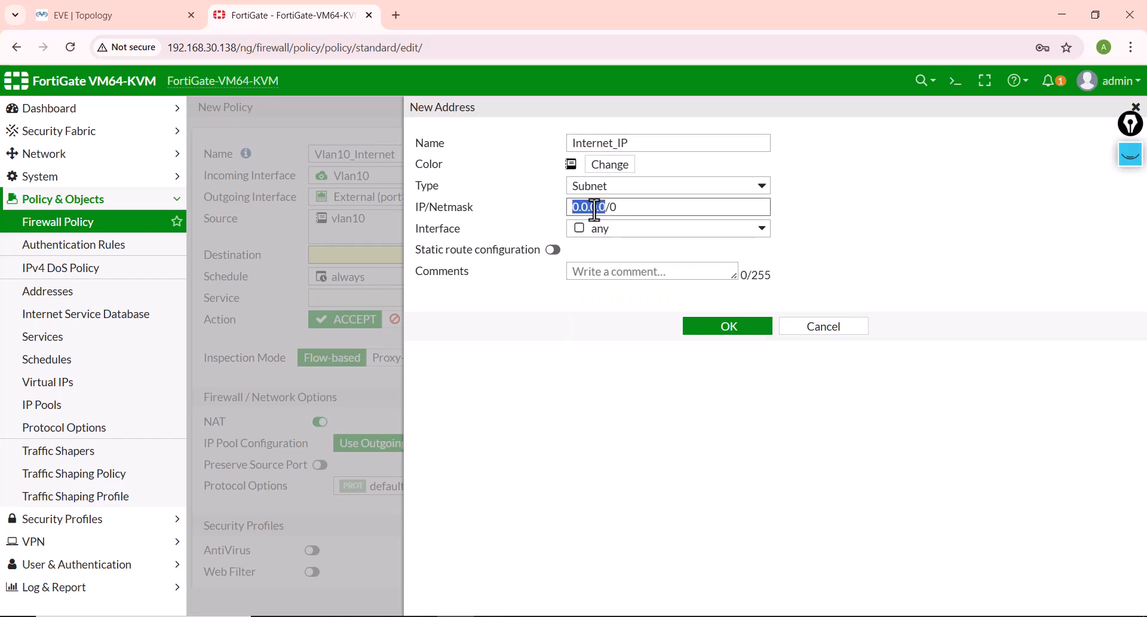
type("20.2")
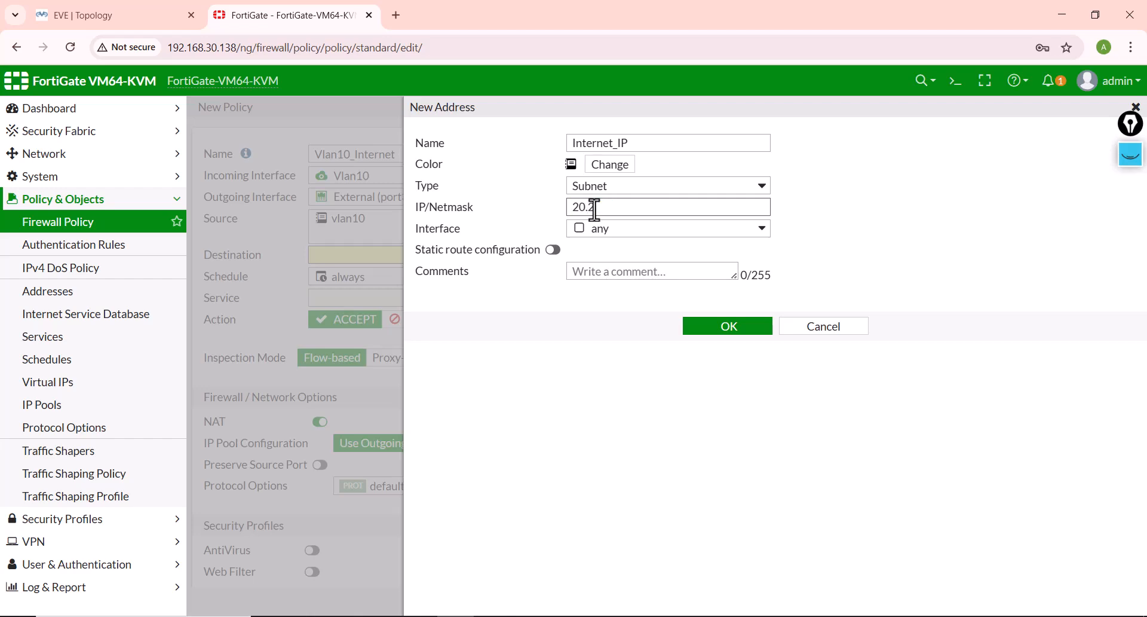
type("0.20.1/32")
left_click(692, 339)
left_click(580, 296)
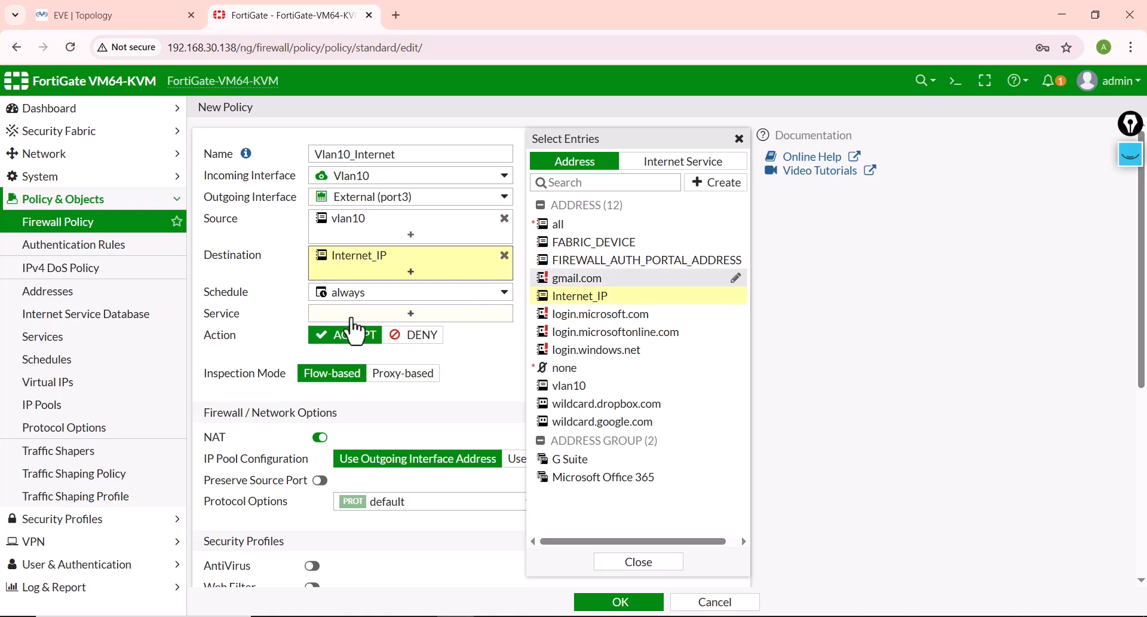
Step: Find the PING service and add it as the policy's allowed service
left_click(355, 313)
type("ping")
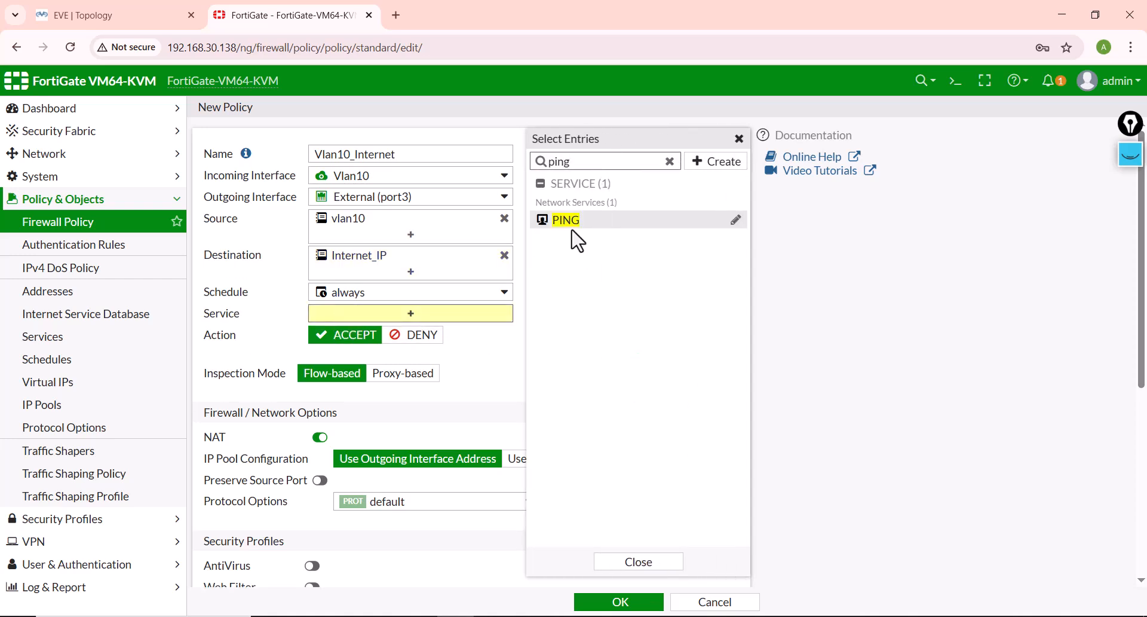
left_click(572, 223)
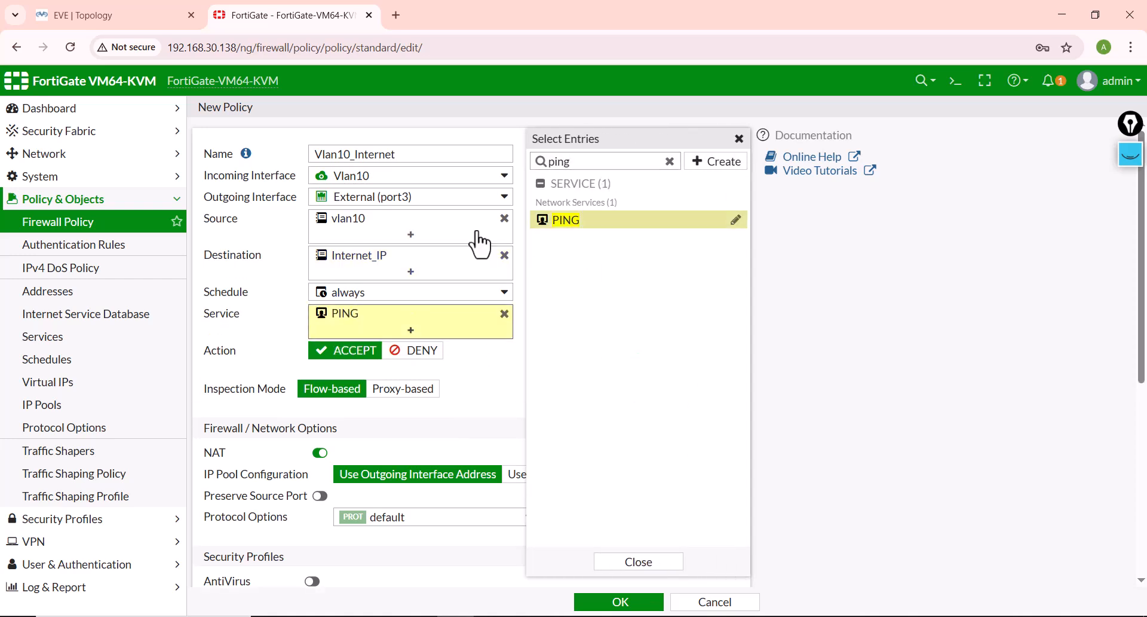
left_click(515, 397)
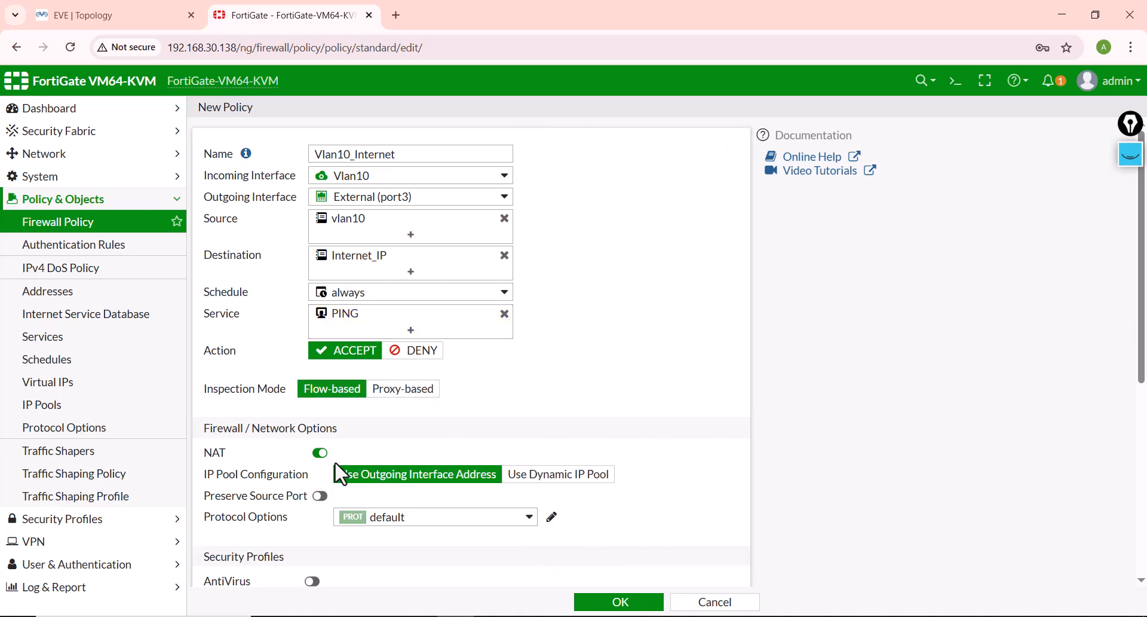
Step: Switch to the EVE topology, mark up the internal network, VPC1 and the Fortinet firewall in yellow, and clear all annotations
left_click(122, 15)
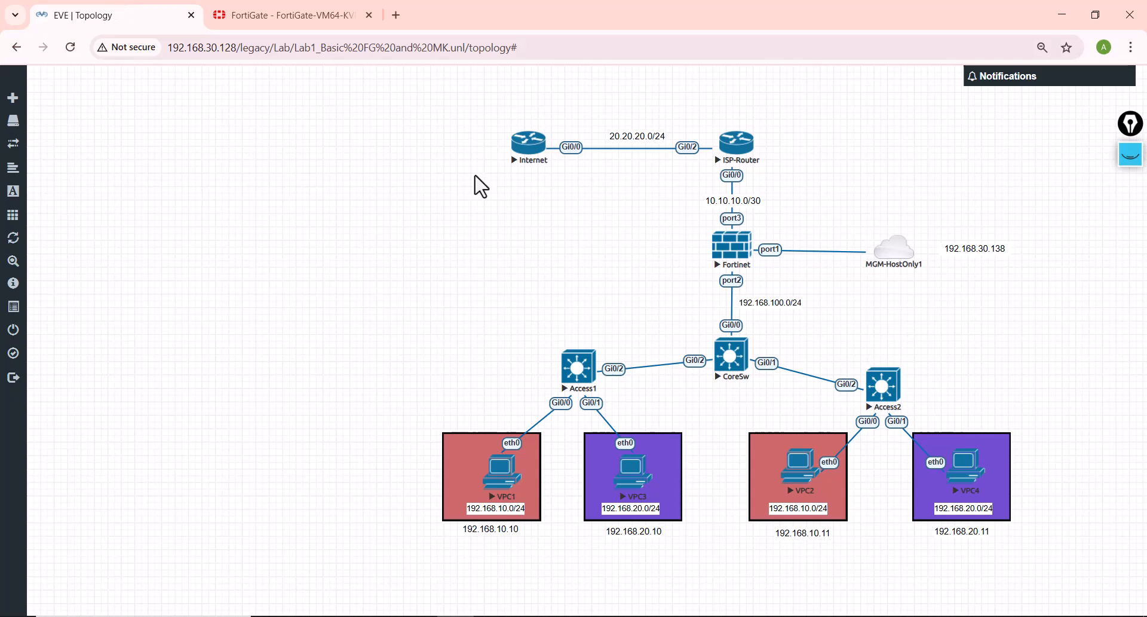
left_click(1130, 155)
mouse_move(1135, 248)
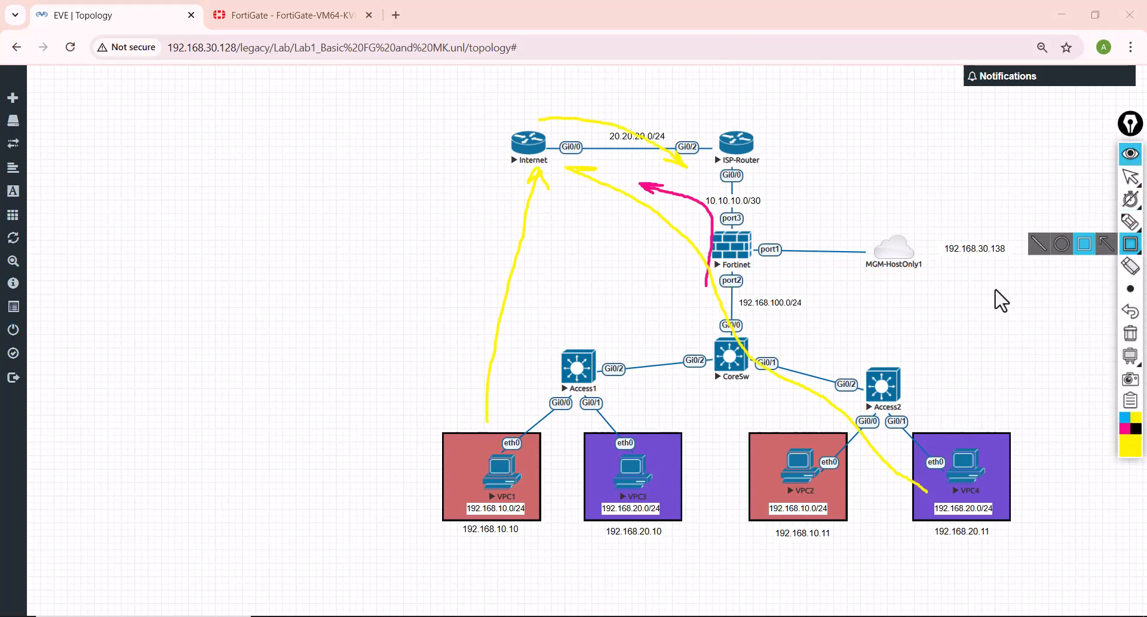
left_click(1084, 244)
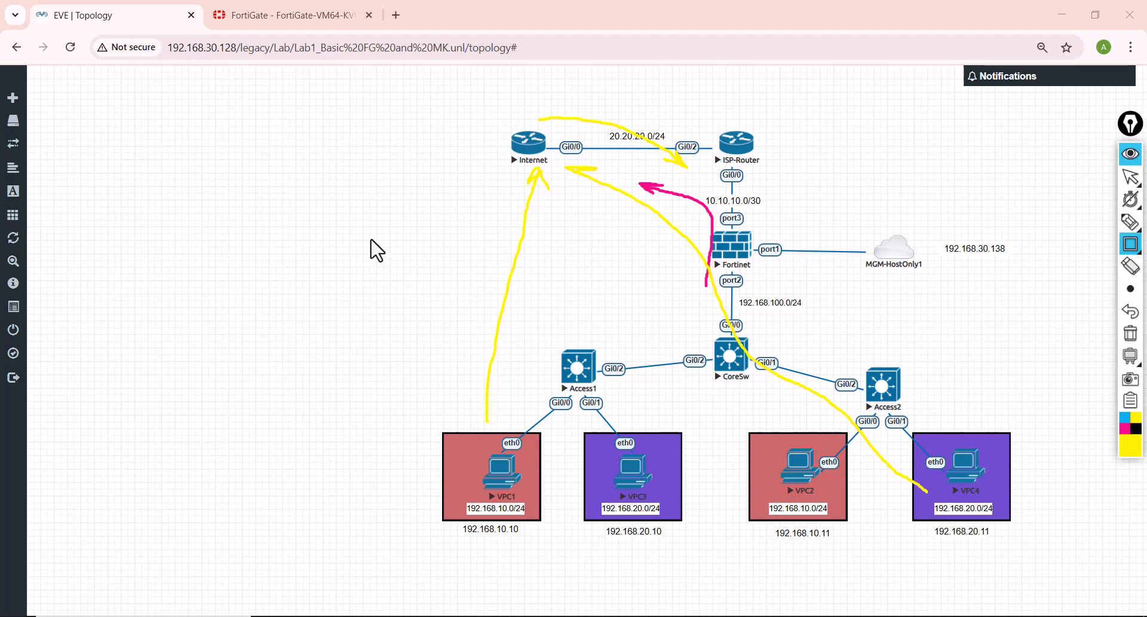
left_click_drag(369, 228, 1086, 555)
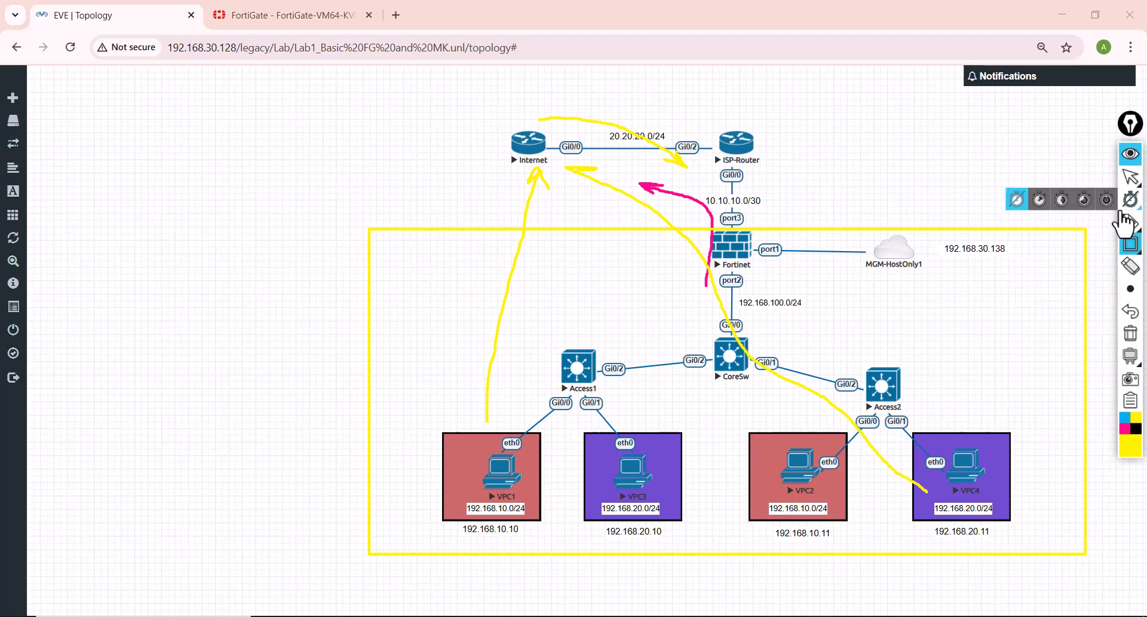
mouse_move(1129, 222)
left_click(1063, 222)
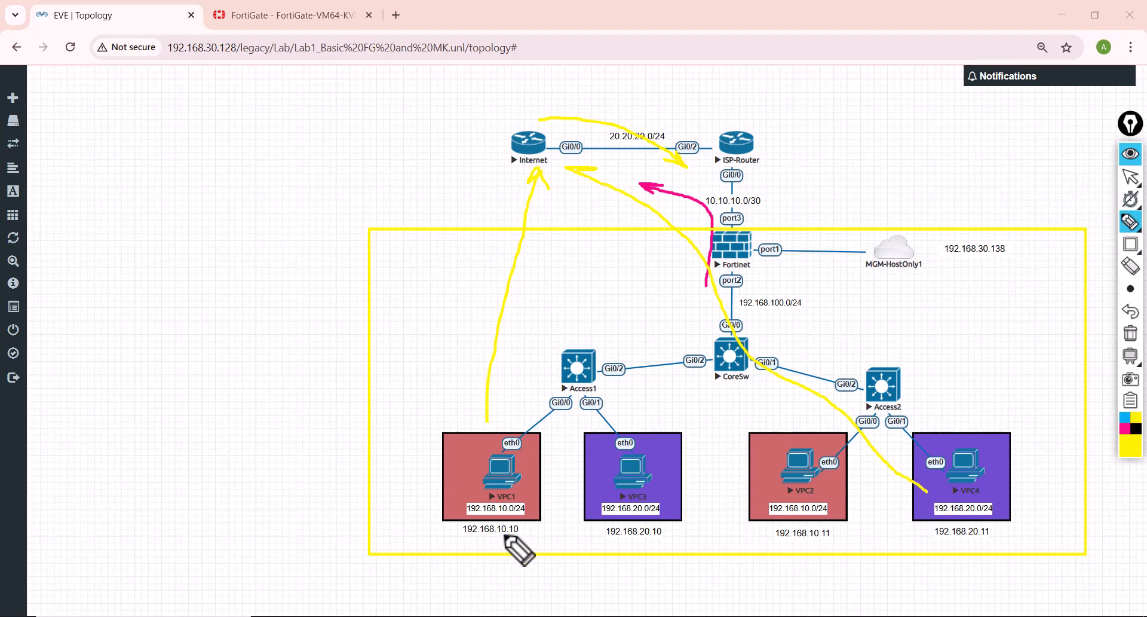
mouse_move(504, 535)
left_mouse_down()
mouse_move(445, 403)
mouse_move(469, 535)
left_mouse_up()
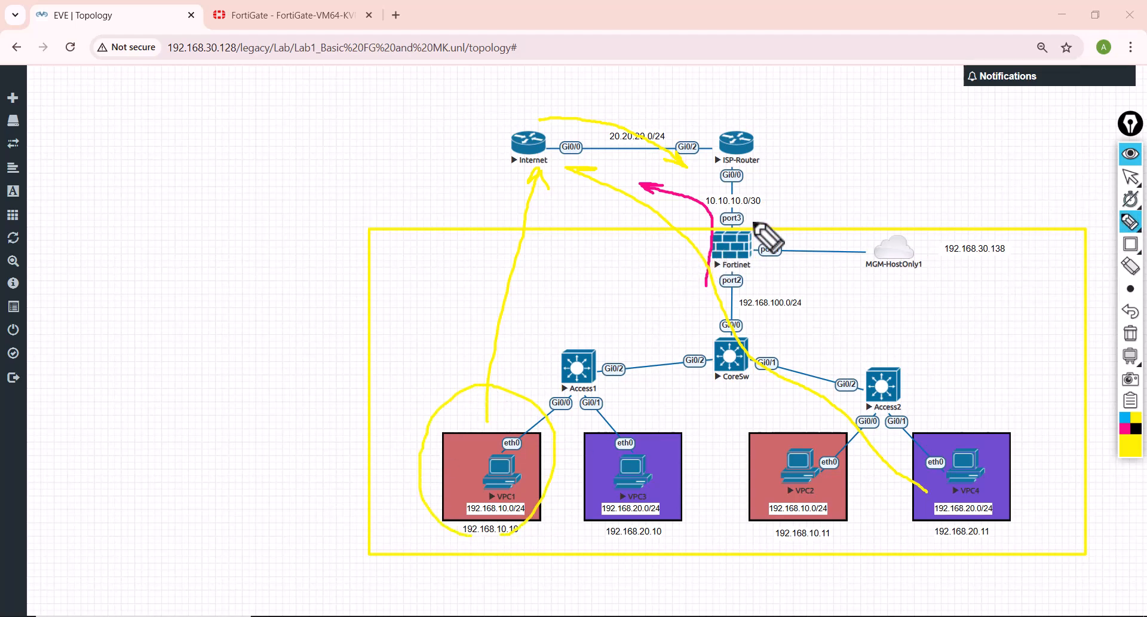
left_click_drag(757, 216, 802, 184)
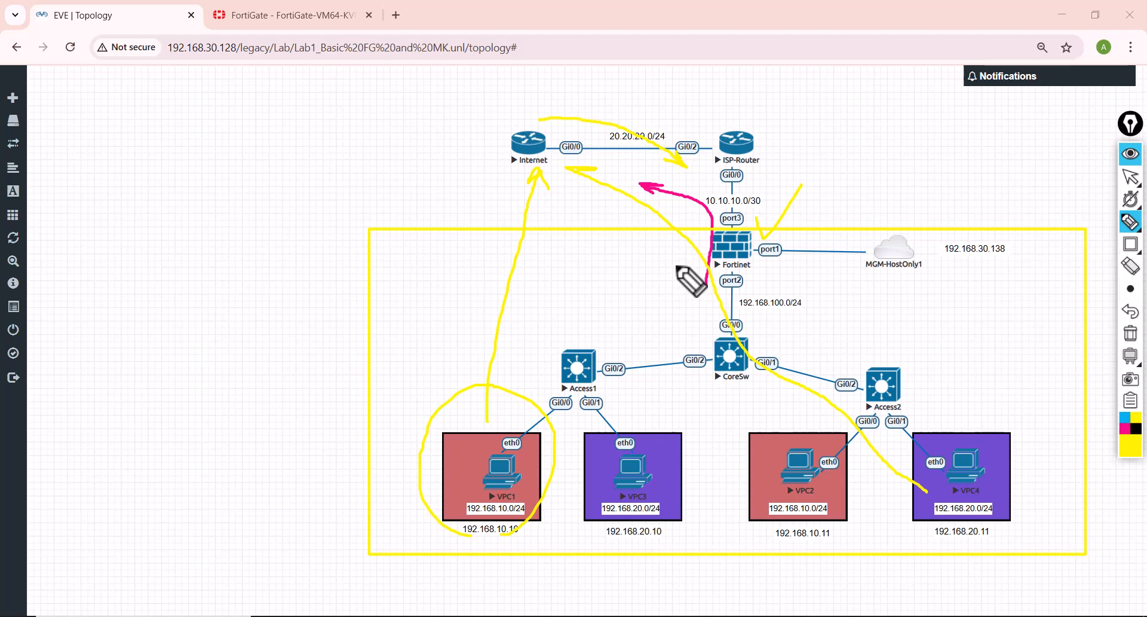
left_click(1130, 332)
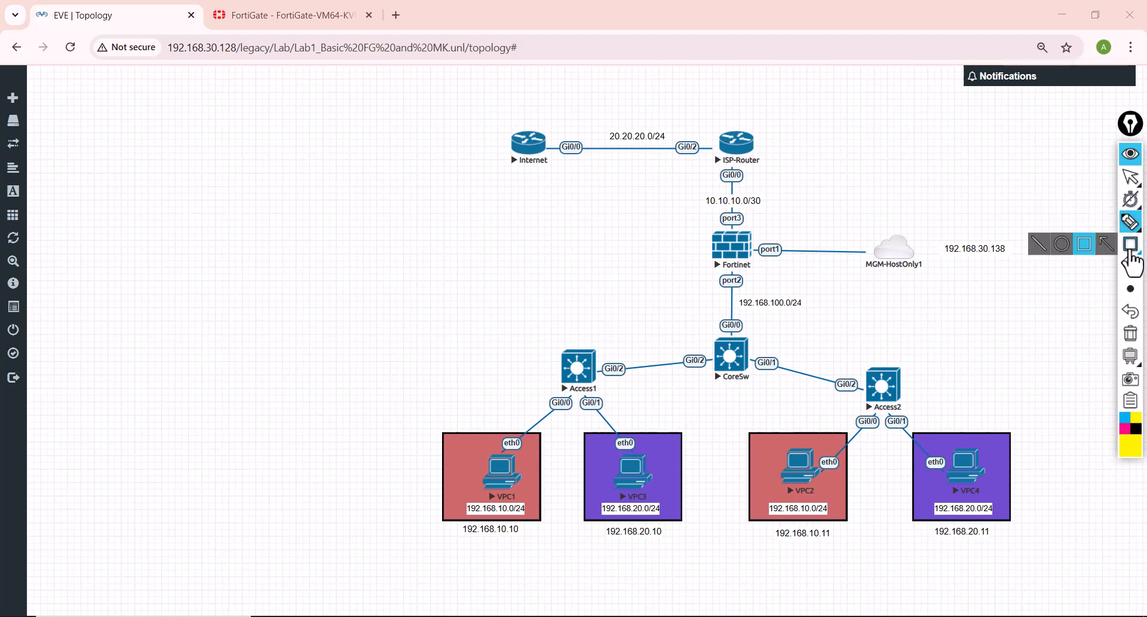
Step: Annotate the Fortinet firewall's port3 side in the topology with the text 10.10.10.2 and close the drawing tools
left_click(1107, 223)
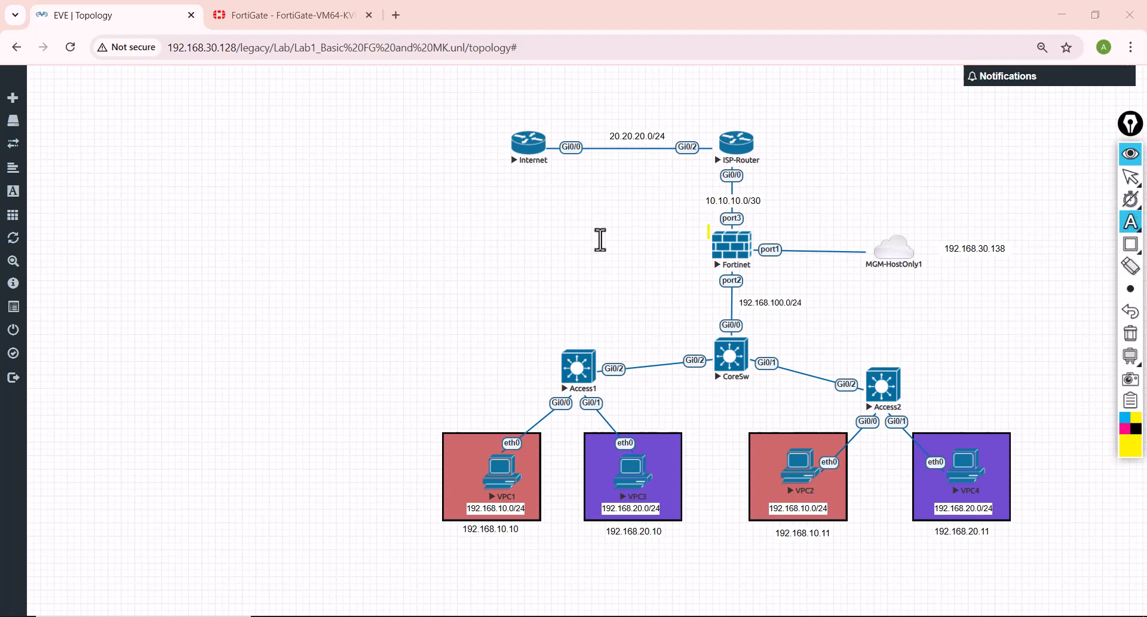
type("10.10")
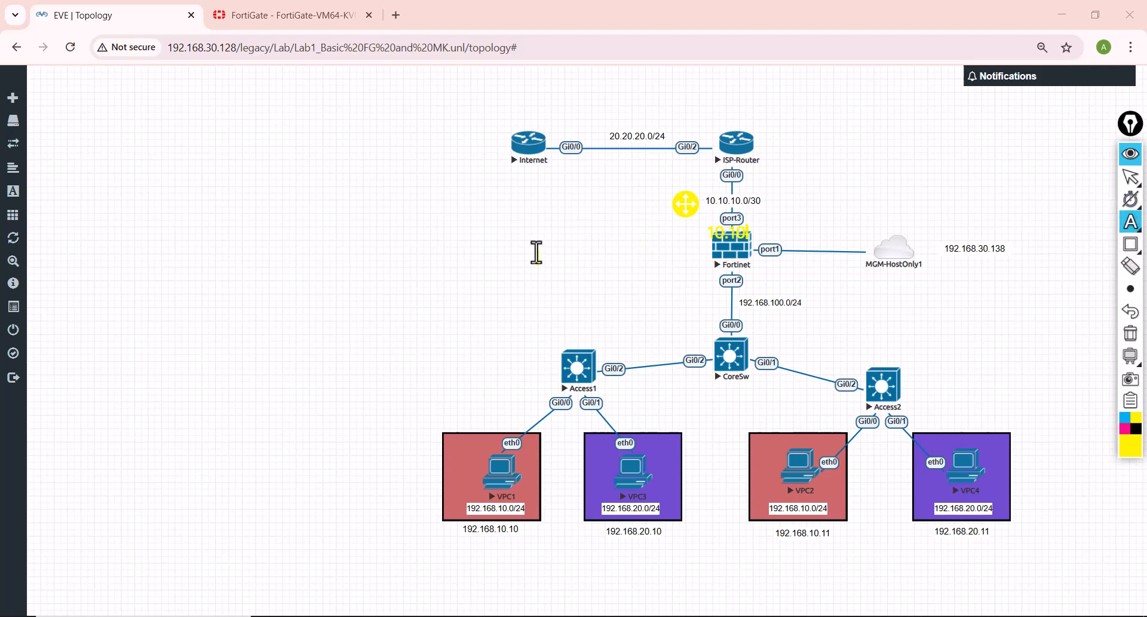
type(".10.2")
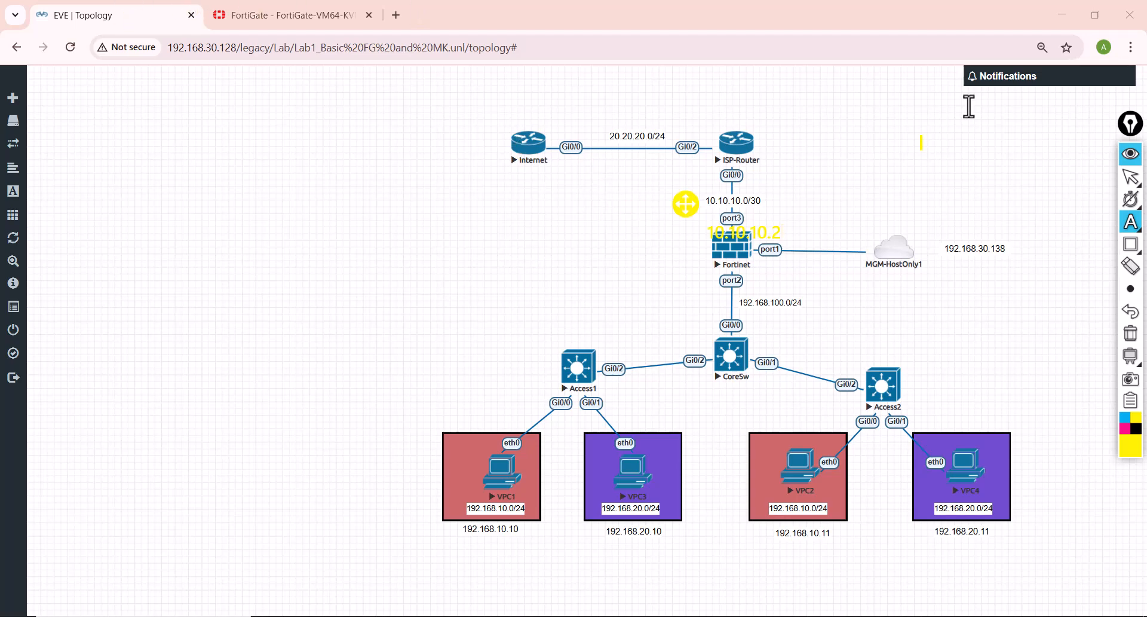
left_click(1130, 154)
Step: Back in the FortiGate policy, choose a dynamic IP pool for NAT and start a new pool named SrcNAT
left_click(243, 16)
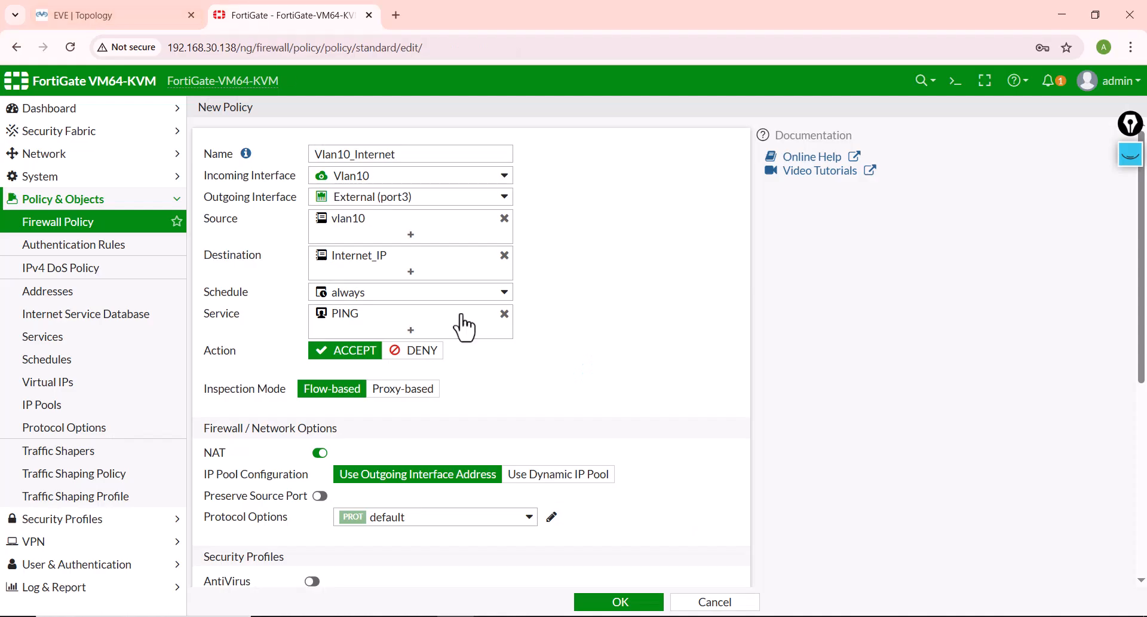
left_click(525, 477)
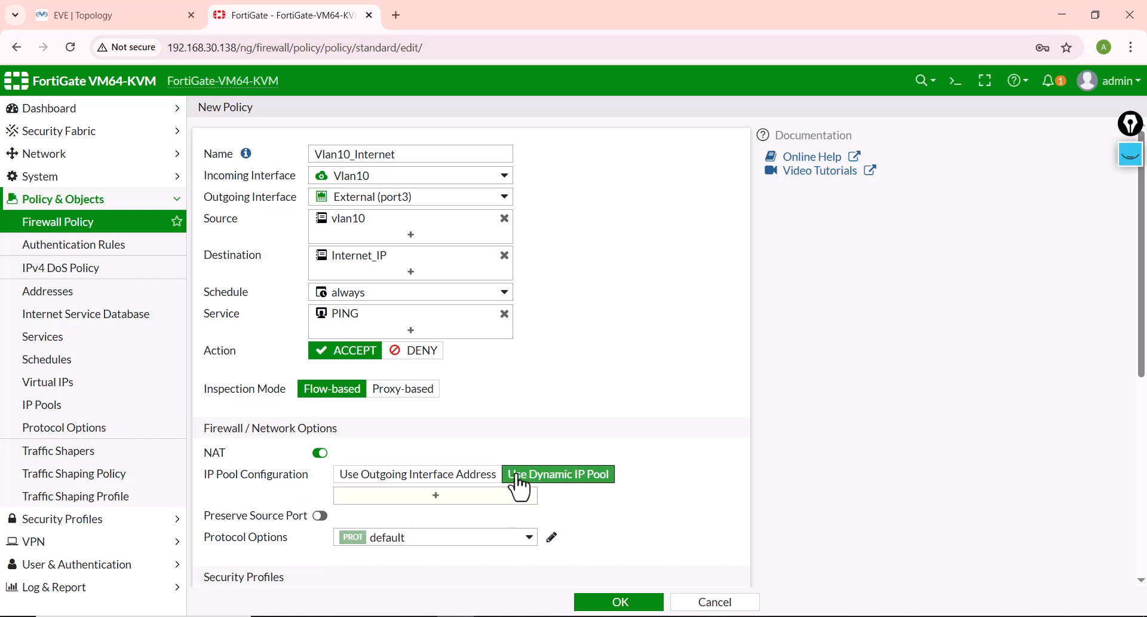
scroll(519, 482, "down", 3)
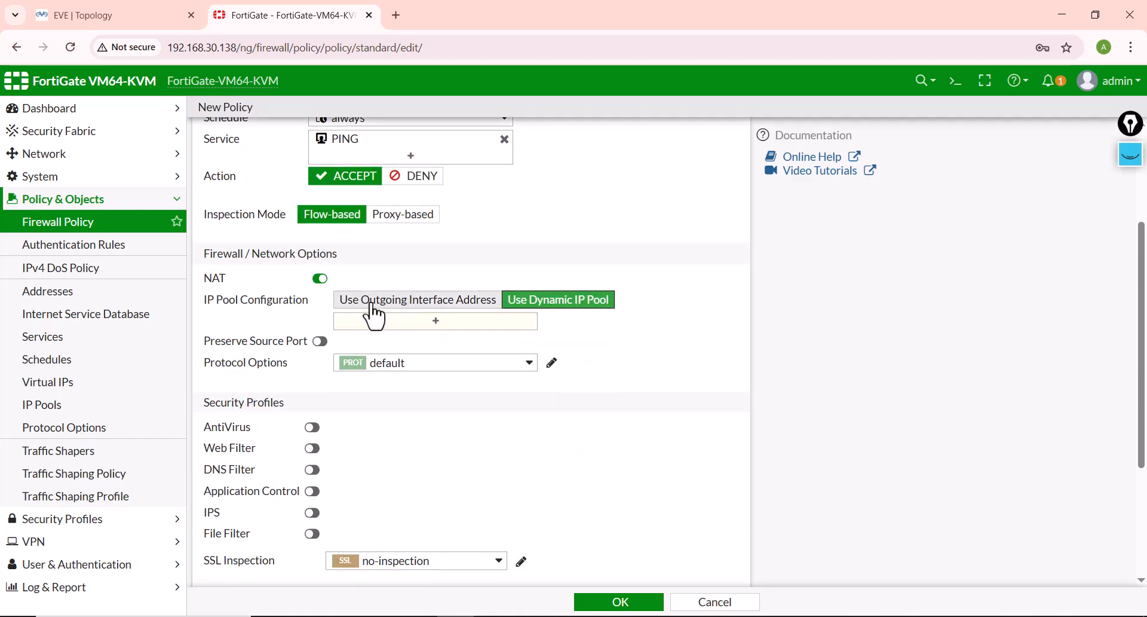
left_click(436, 324)
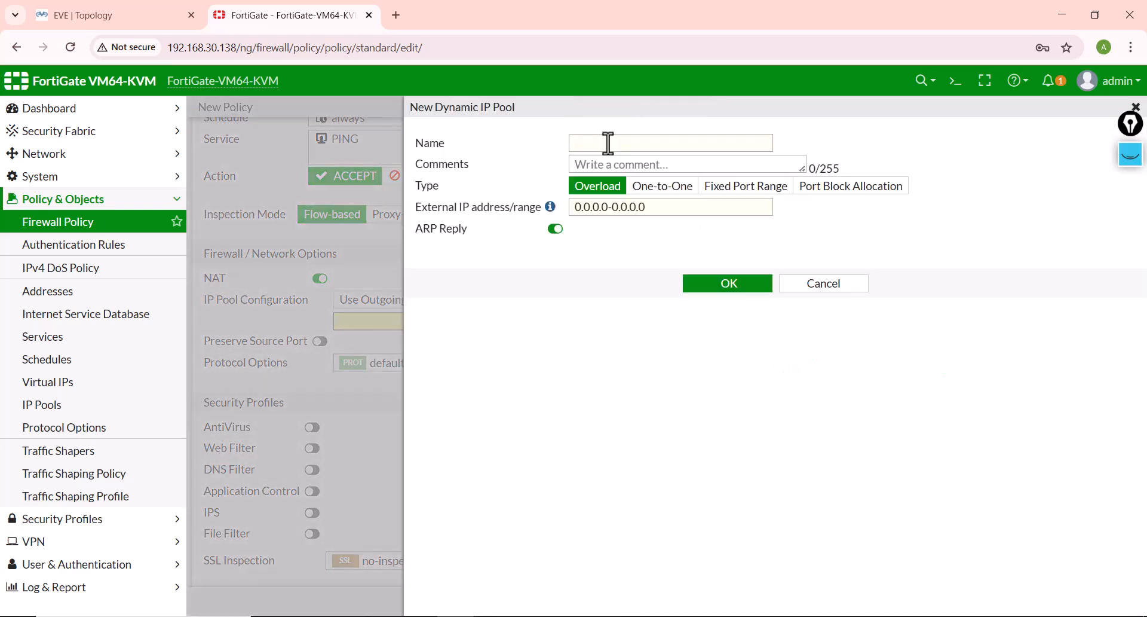
left_click(605, 142)
type("S")
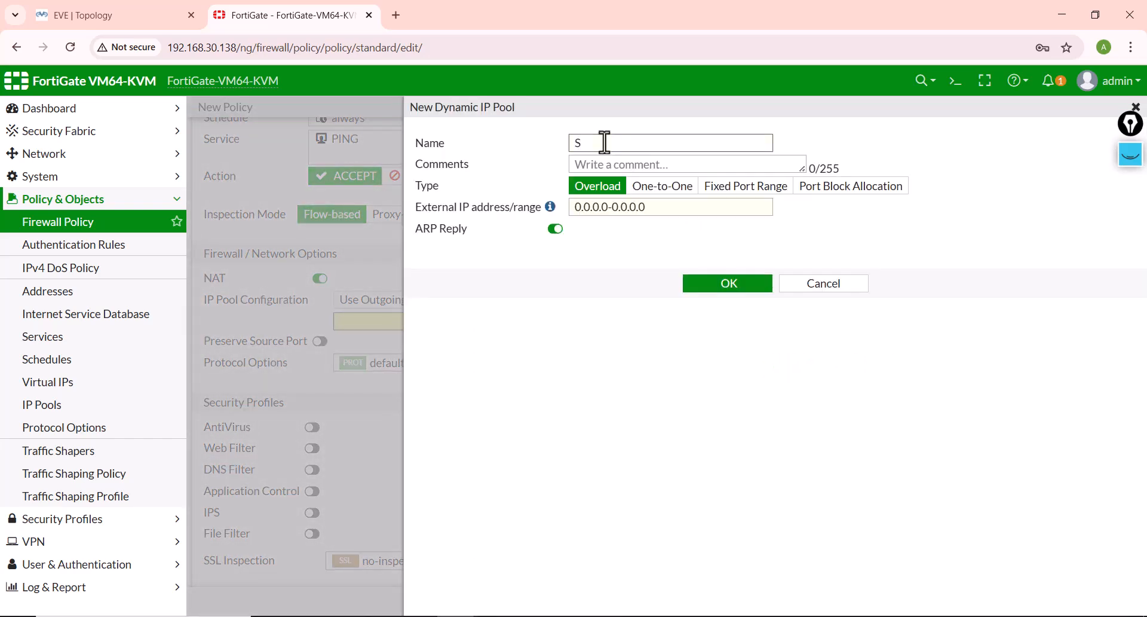
type("rcNAT")
Step: Set the SrcNAT pool's external IP range to 10.10.10.2-10.10.10.2, save it, and select it as the policy's IP pool
left_click(595, 210)
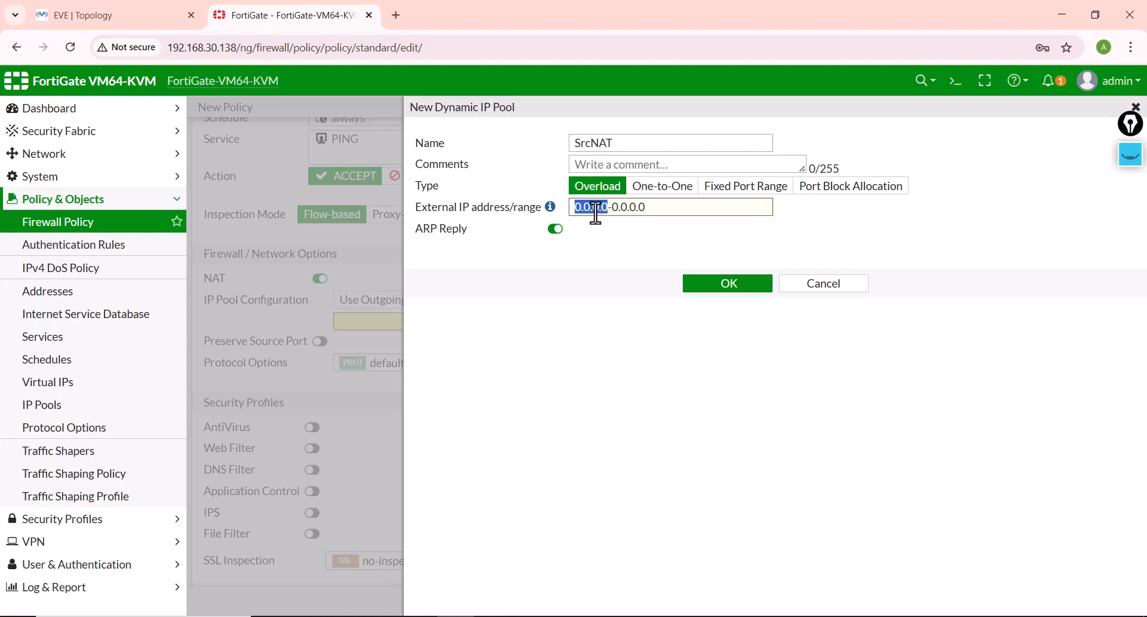
key("ctrl+a")
type("10")
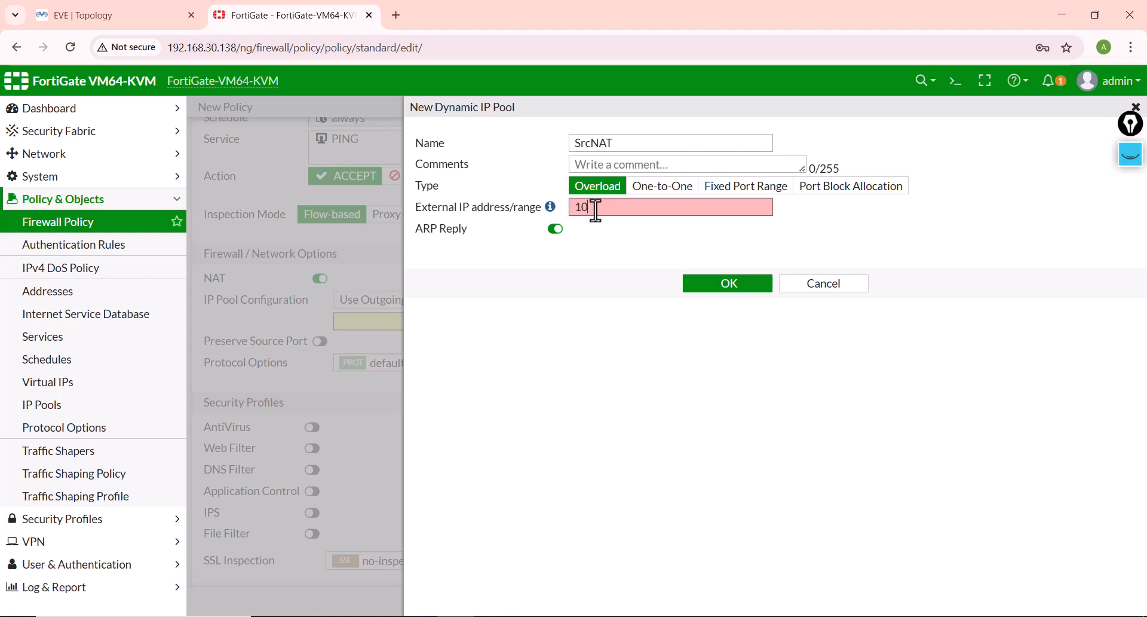
type(".10.10.2")
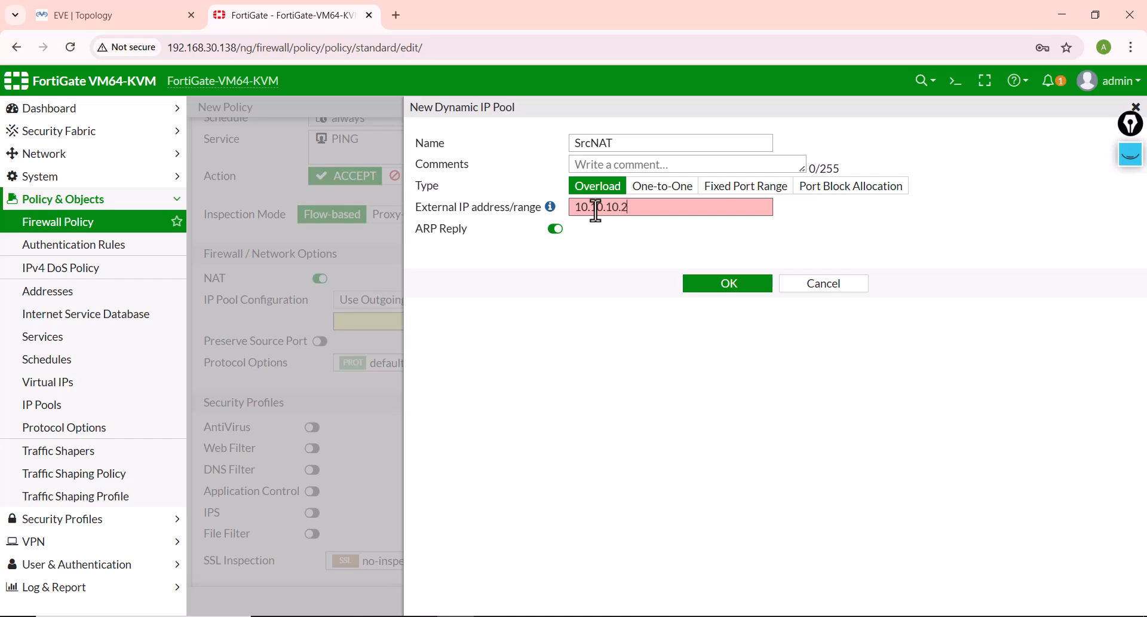
key("ctrl+a")
left_click(596, 209)
type("-10.10.10.2")
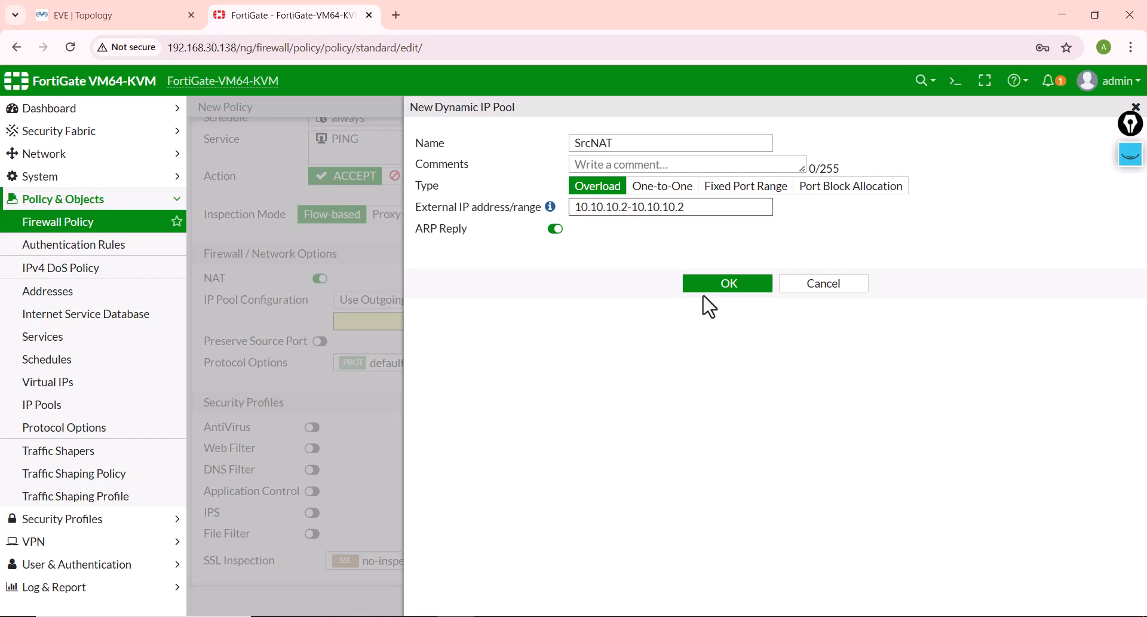
left_click(728, 292)
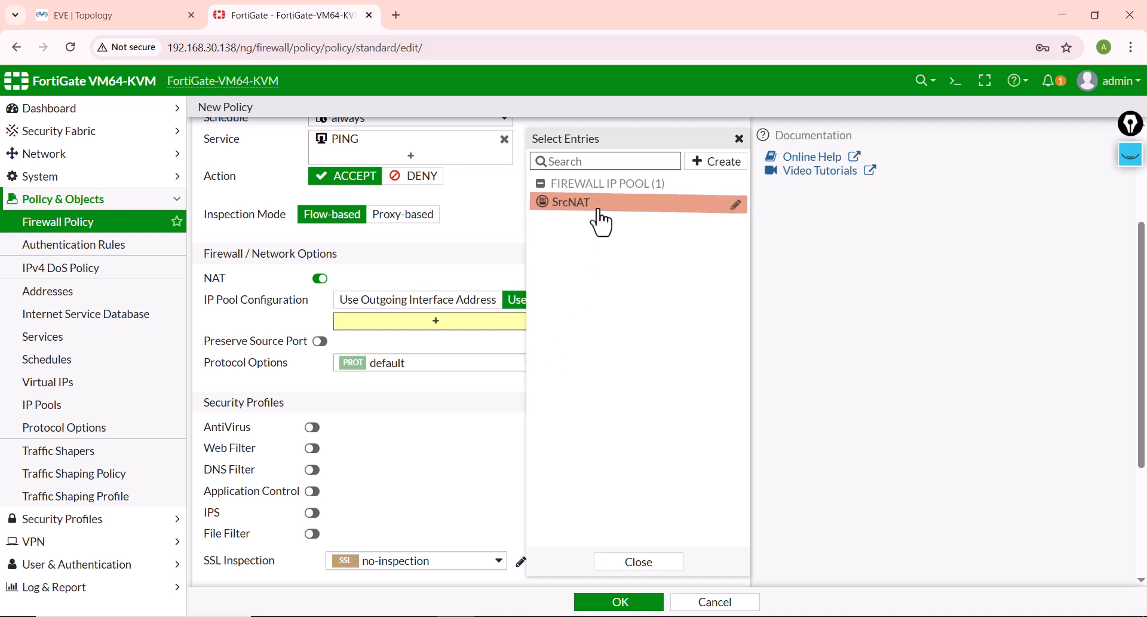
left_click(597, 203)
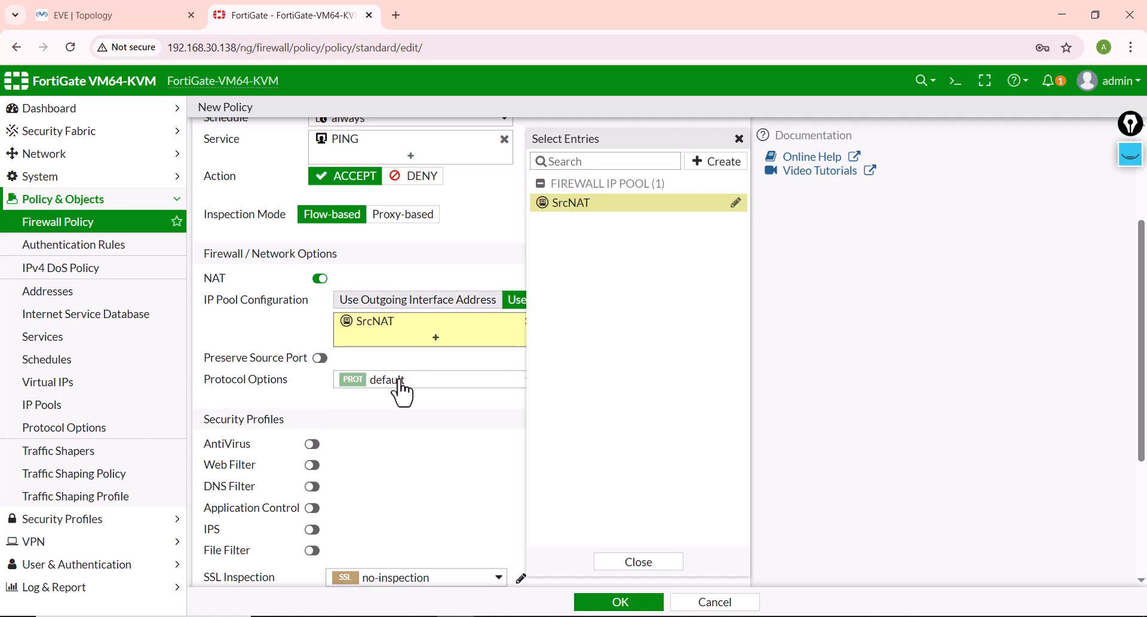
Step: Save the Vlan10_Internet policy and start a new firewall policy named vlan20-Internet
left_click(612, 602)
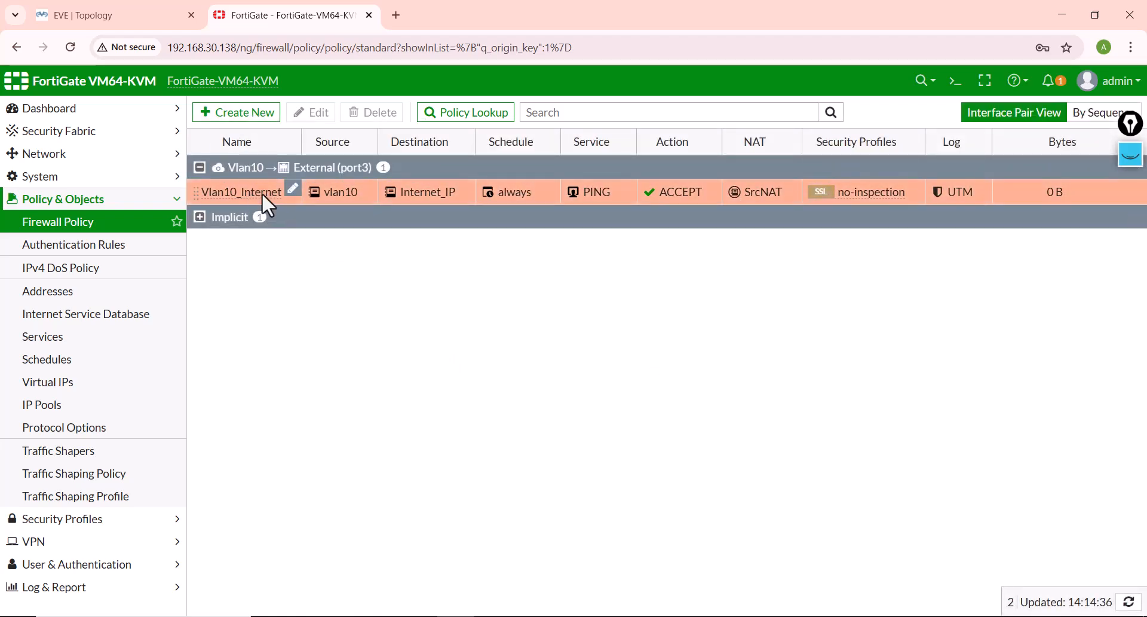
left_click(238, 113)
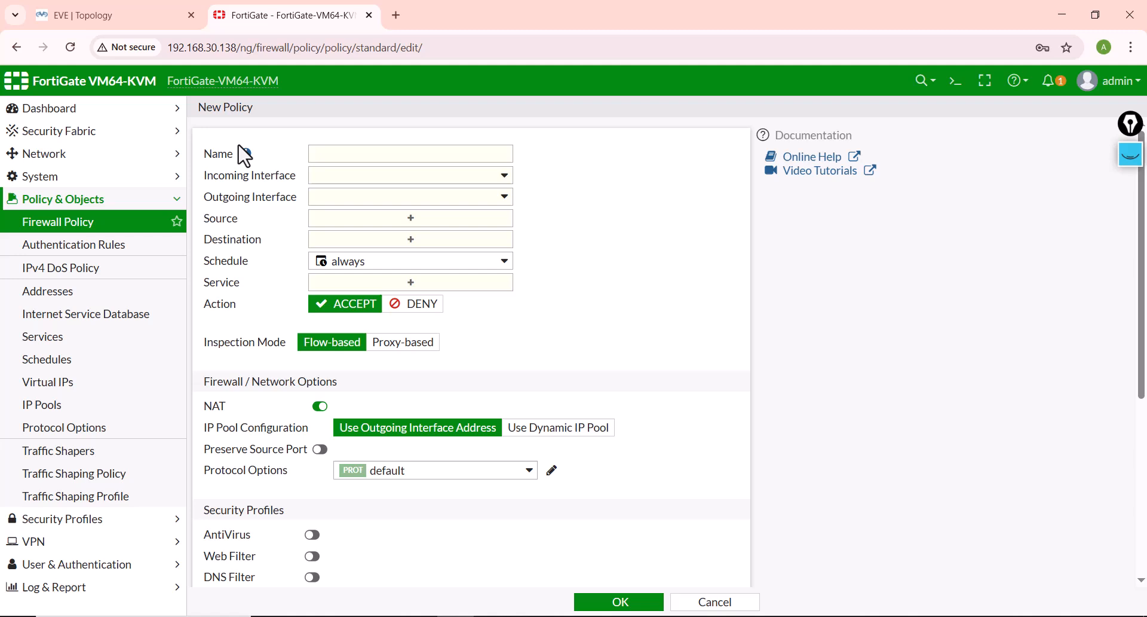
left_click(331, 154)
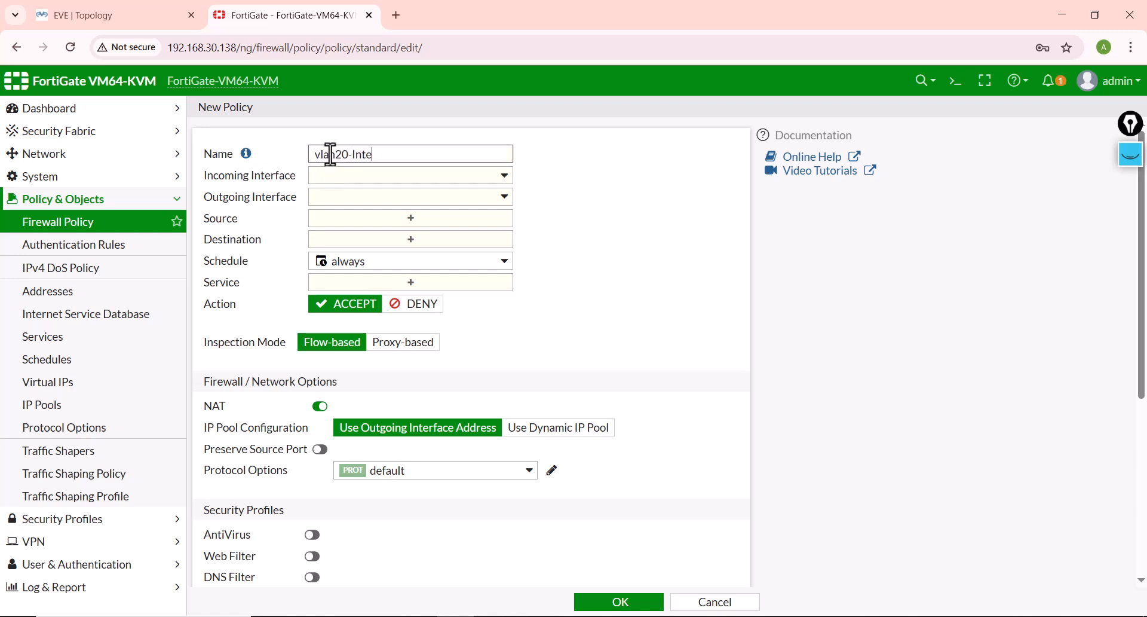
Step: Set the new policy's incoming interface to Vlan20 and its outgoing interface to External (port3)
left_click(391, 177)
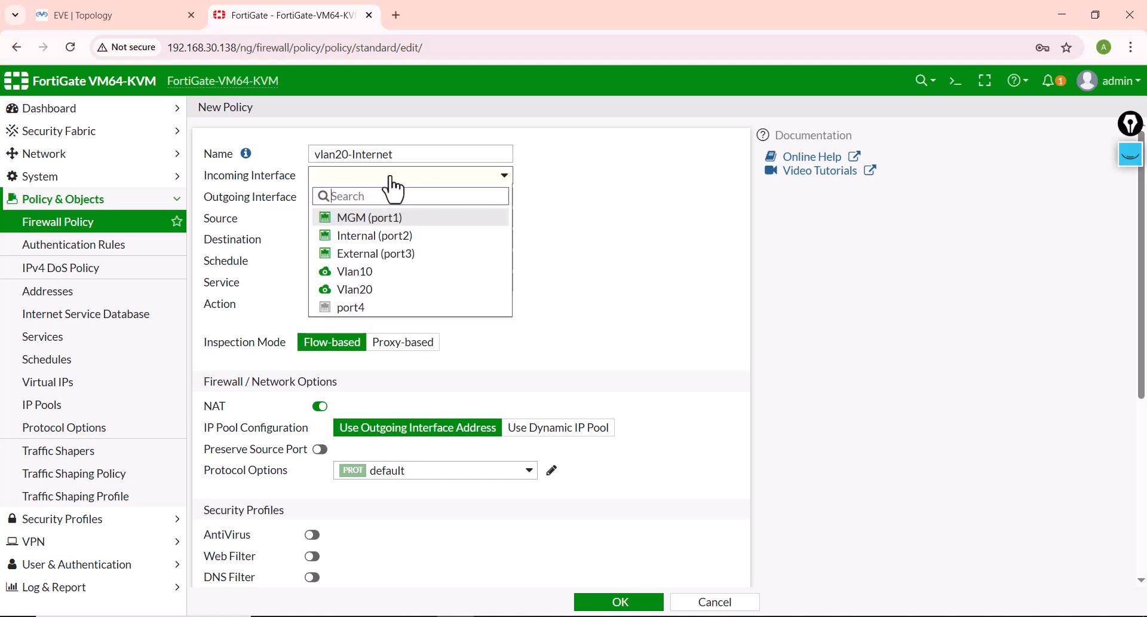
left_click(359, 289)
left_click(344, 199)
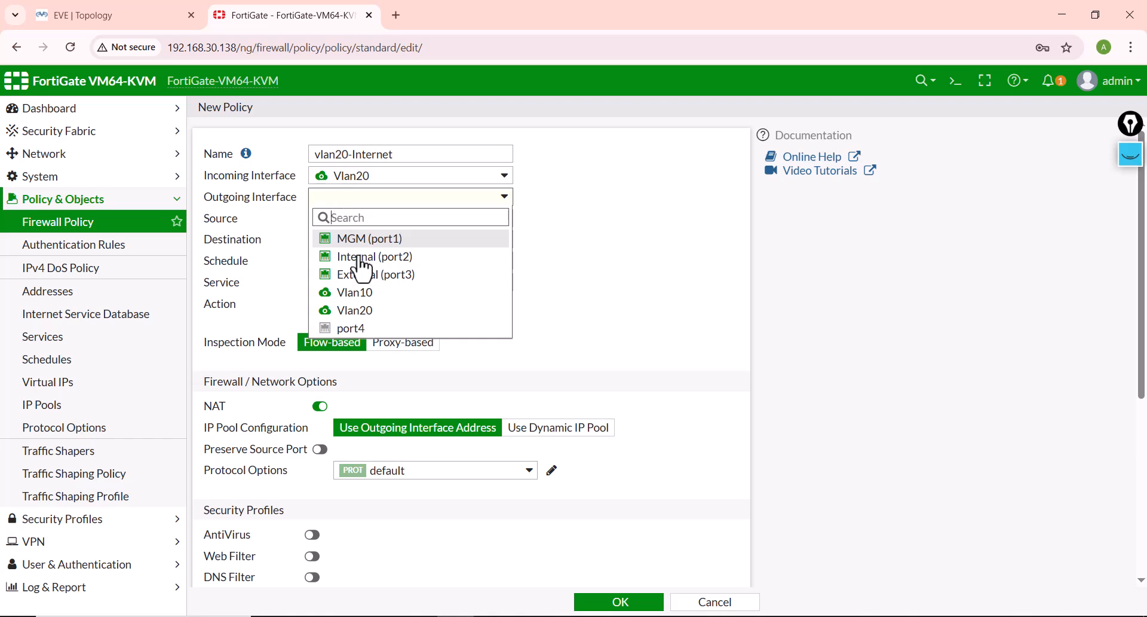
left_click(354, 276)
Step: Start a new address object for the policy's source and name it vlan20
left_click(354, 225)
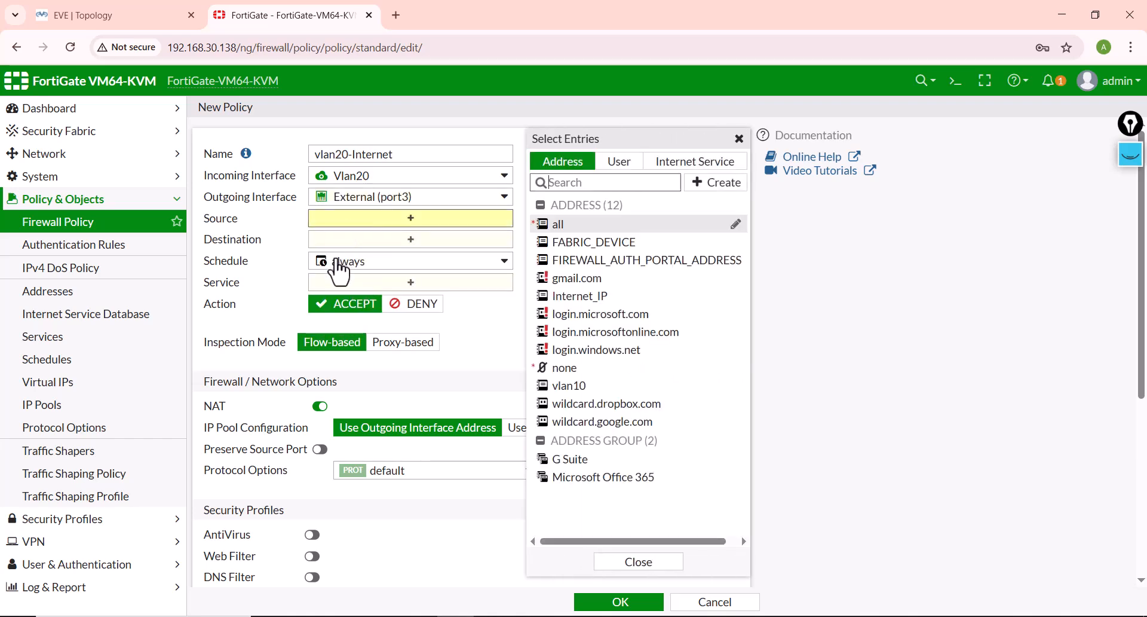
mouse_move(334, 262)
left_click(418, 219)
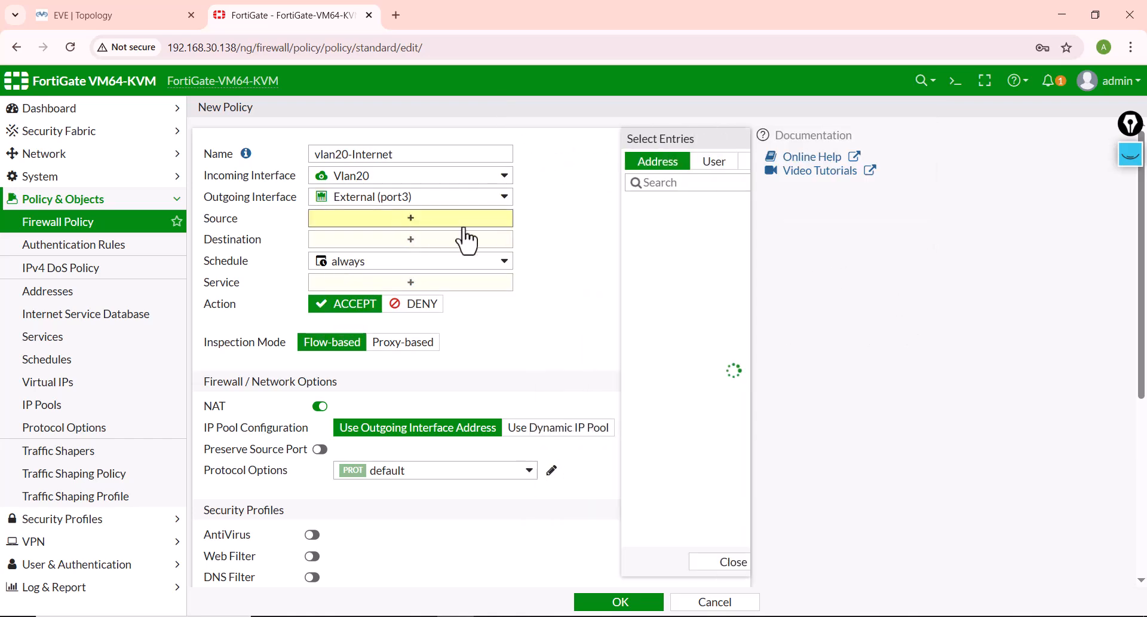
left_click(712, 183)
left_click(626, 227)
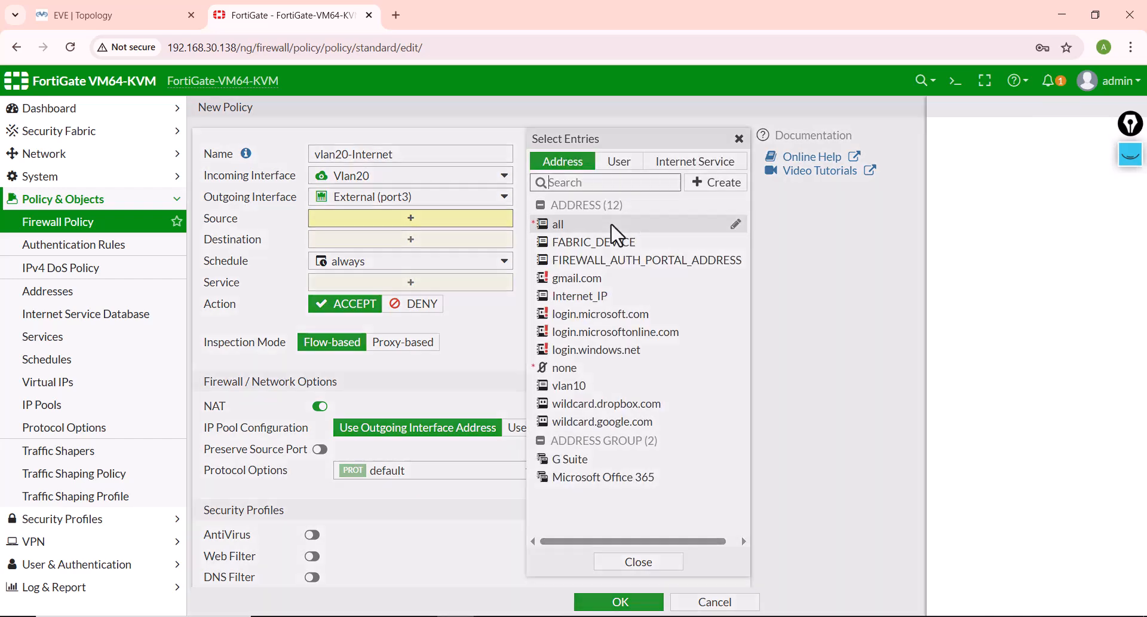
left_click(594, 145)
type("vlan")
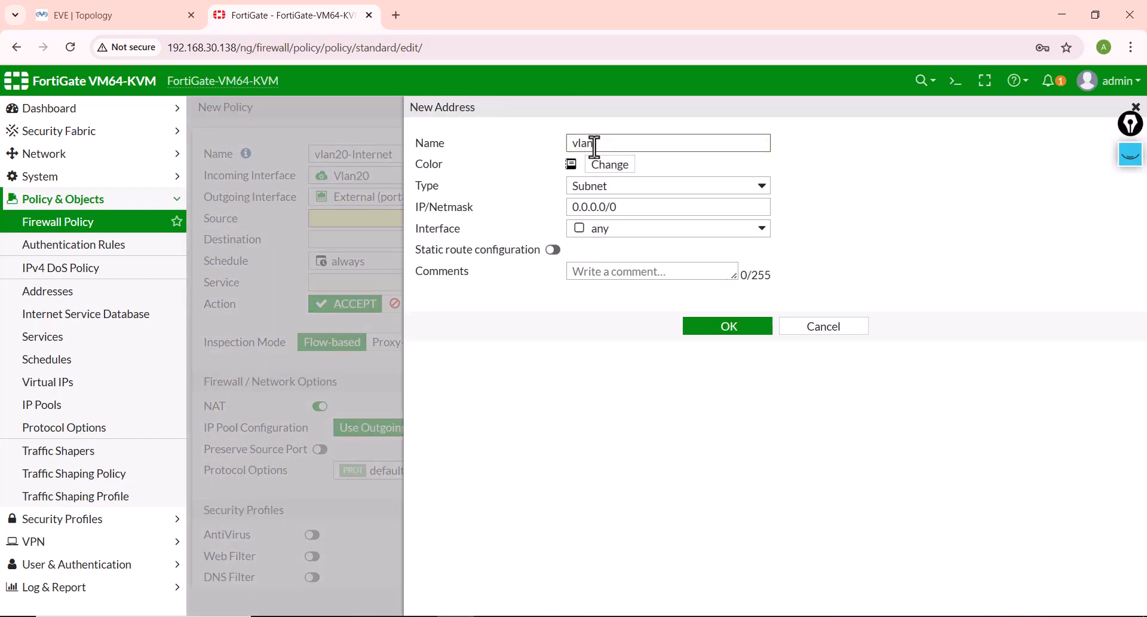
type("20")
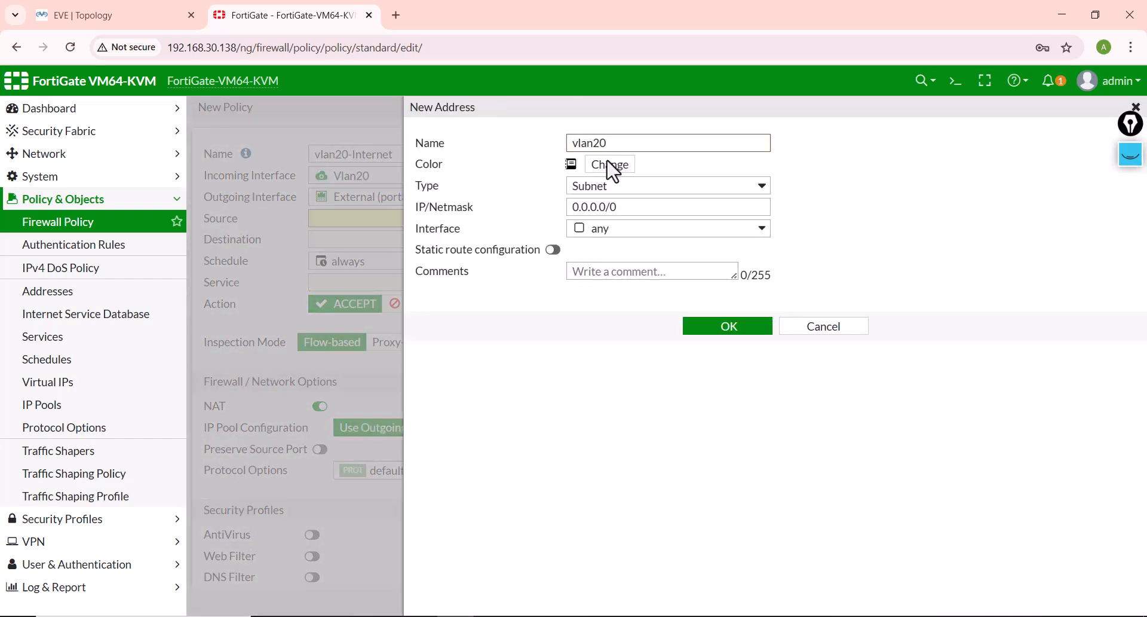
Step: Set the vlan20 subnet address to 192.168.20.0/24, save it, and select it as the policy's source
triple_click(600, 207)
type("192.1")
key("BackSpace")
key("BackSpace")
type("/25")
key("BackSpace")
type("4")
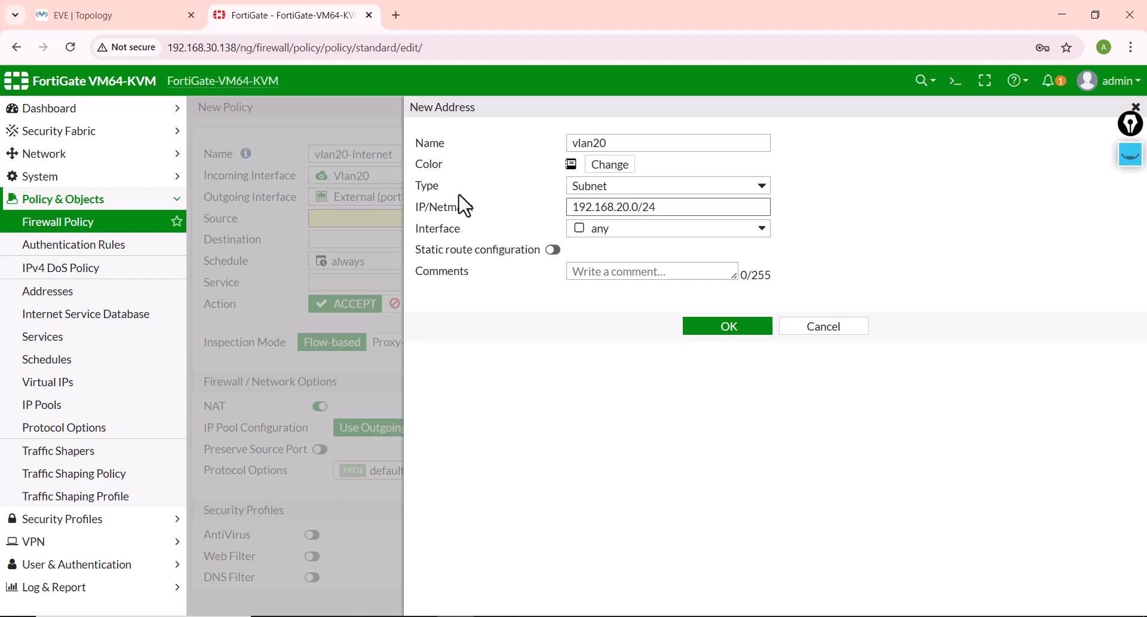
left_click(711, 327)
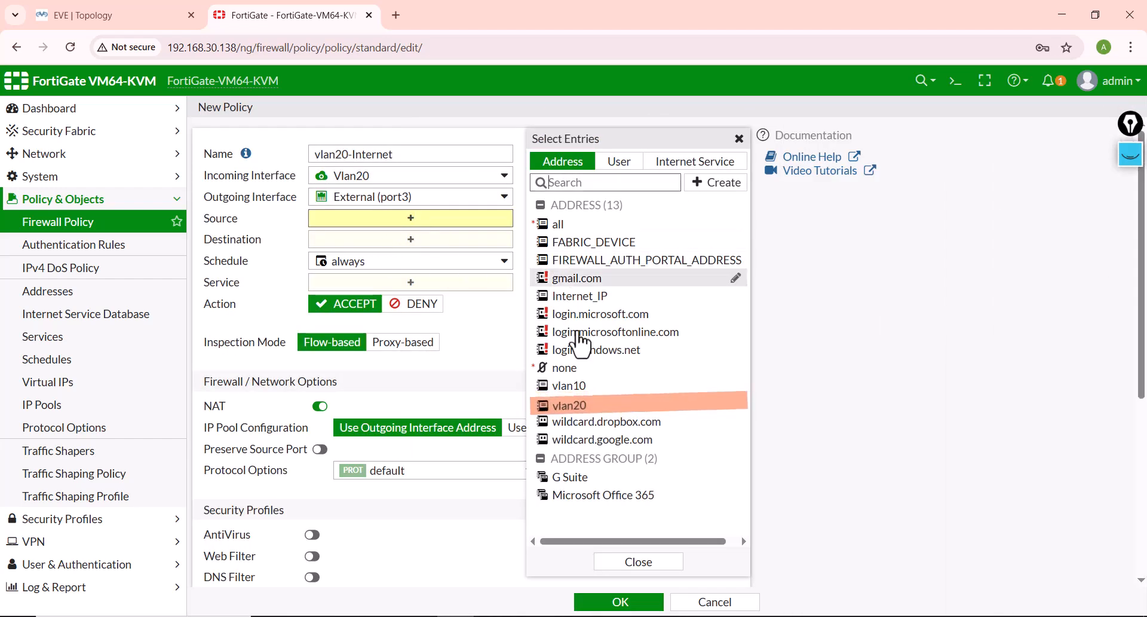
left_click(609, 412)
Step: Set the vlan20-Internet policy's destination to Internet_IP and its service to PING
left_click(324, 256)
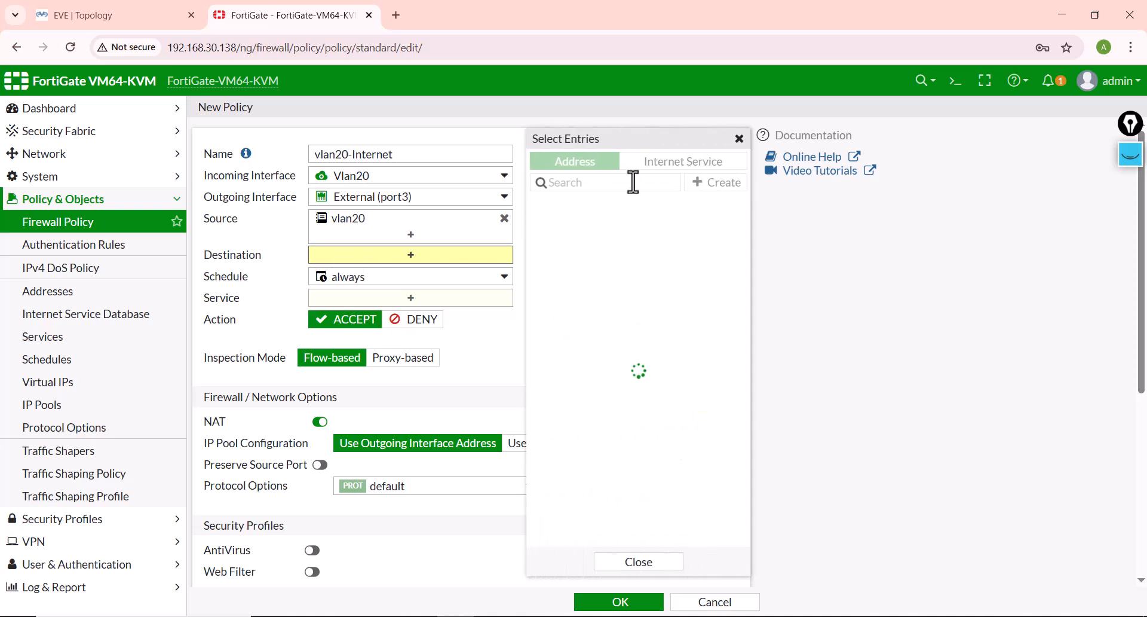
left_click(531, 297)
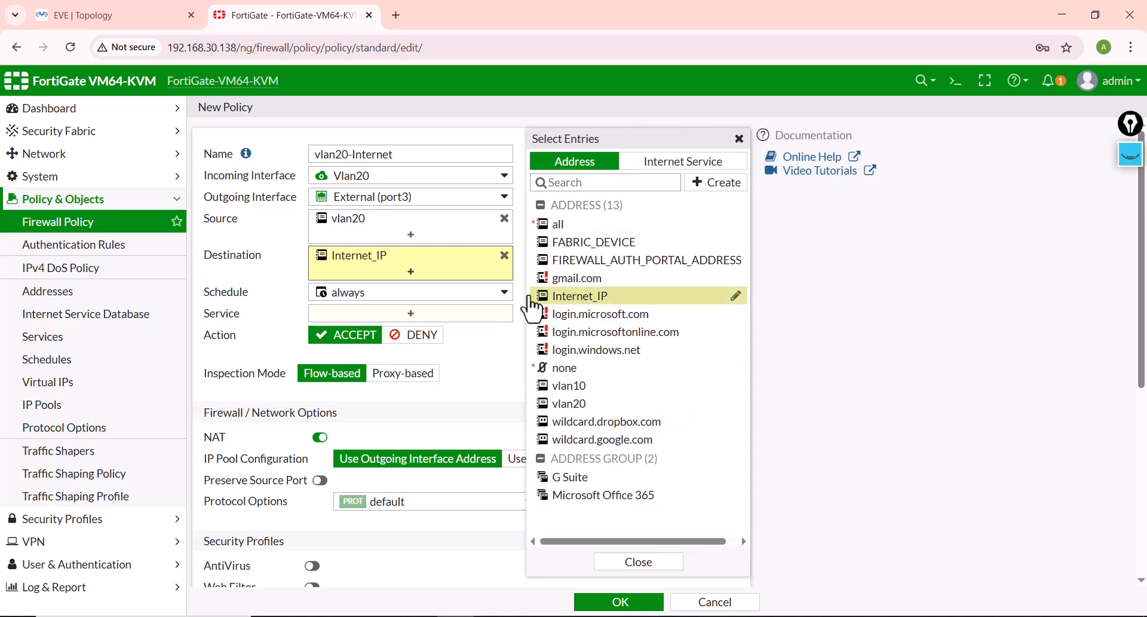
left_click(360, 320)
type("ping")
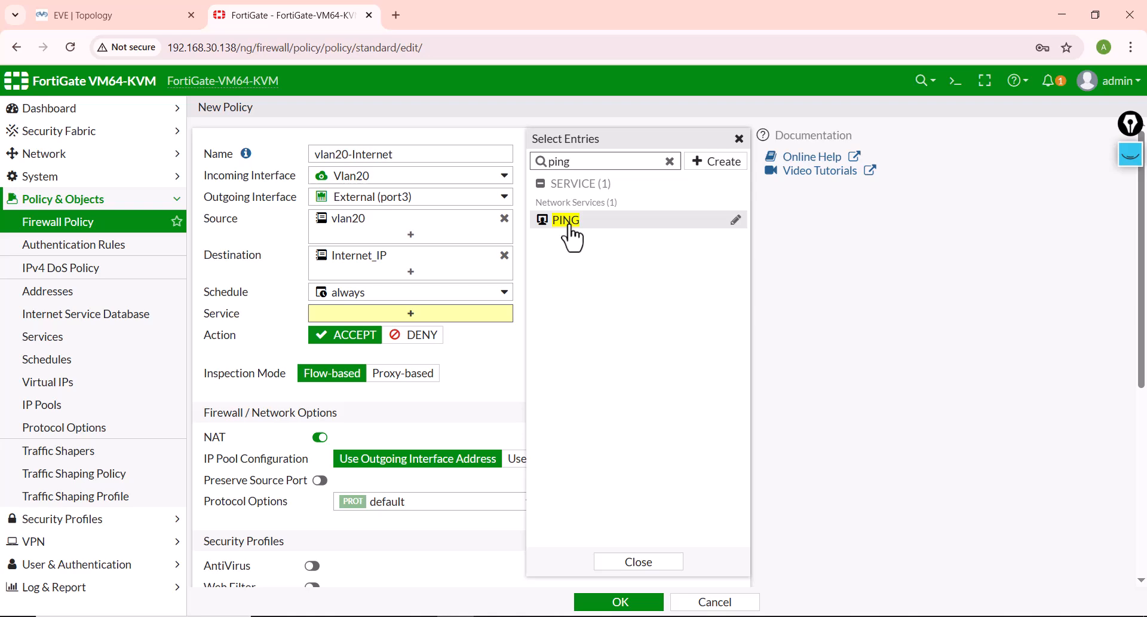
left_click(567, 224)
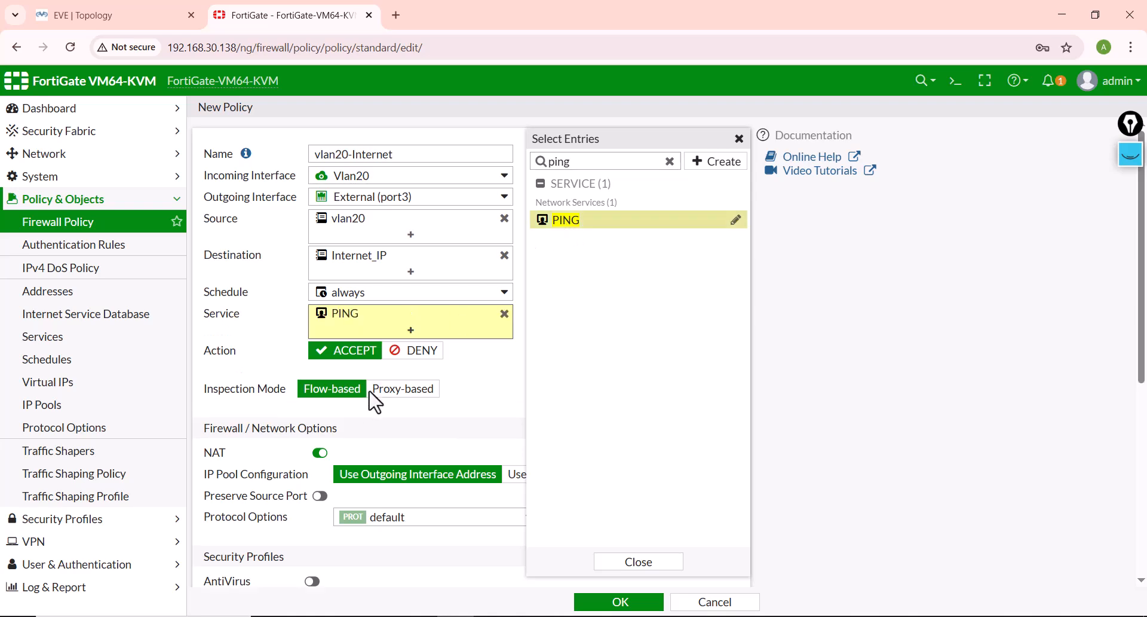
Step: Make the policy's NAT use the dynamic IP pool SrcNAT and save the policy
scroll(371, 404, "down", 3)
left_click(526, 305)
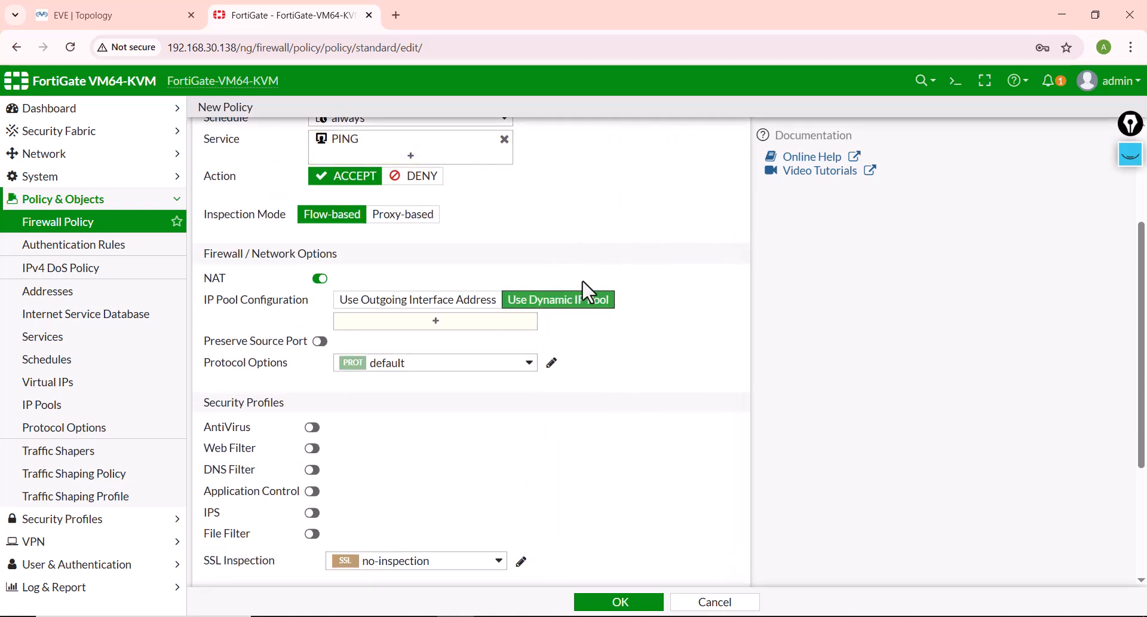
left_click(496, 326)
left_click(569, 205)
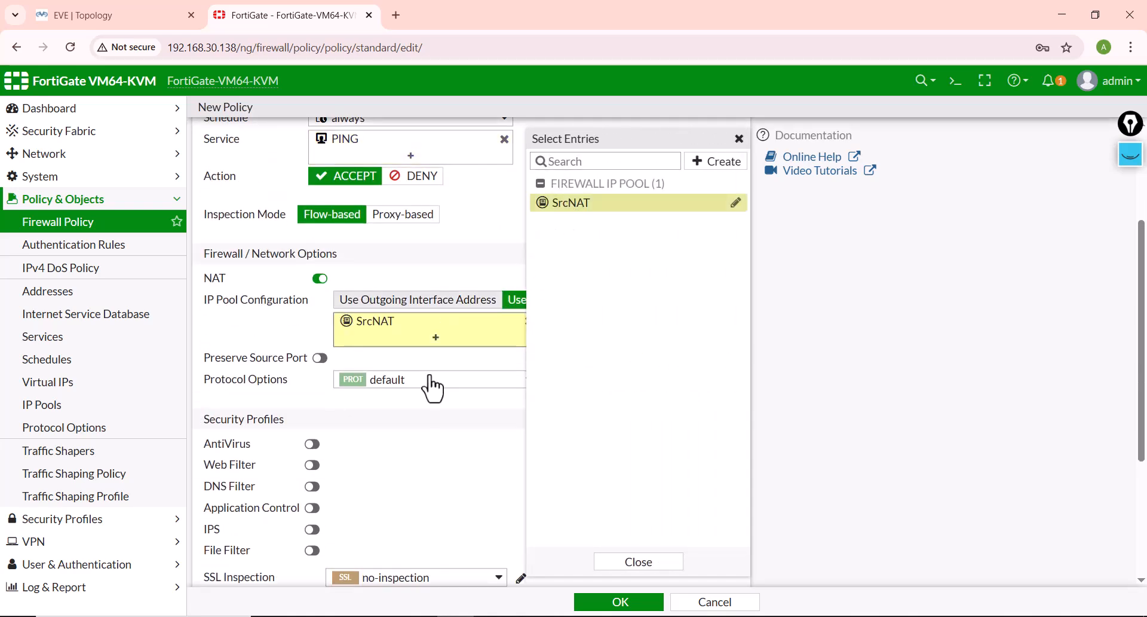
scroll(430, 383, "down", 3)
scroll(406, 439, "down", 1)
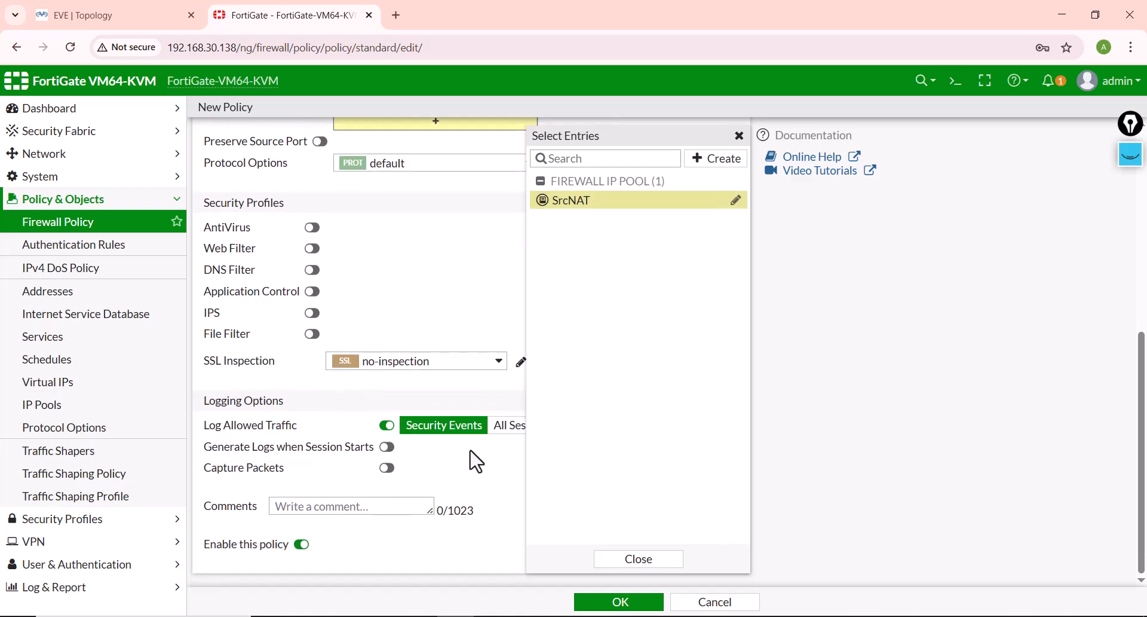
left_click(622, 602)
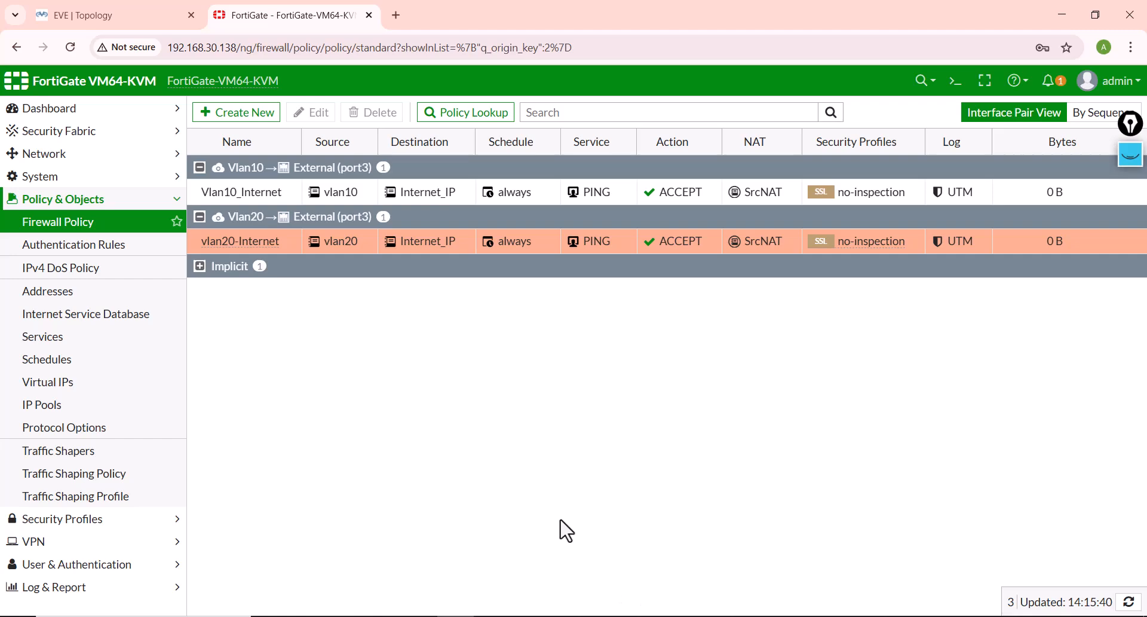
Step: In the Lab Info.txt notes, indent the router and firewall routing step to match the list and highlight the Internet Access Policy step
mouse_move(499, 614)
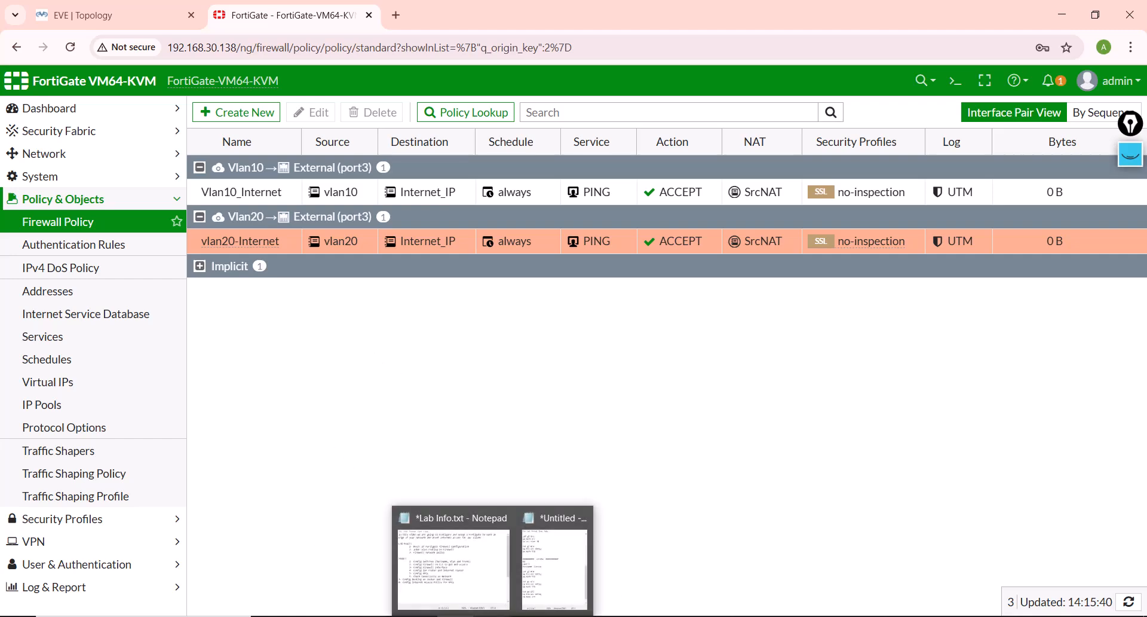
left_click(457, 589)
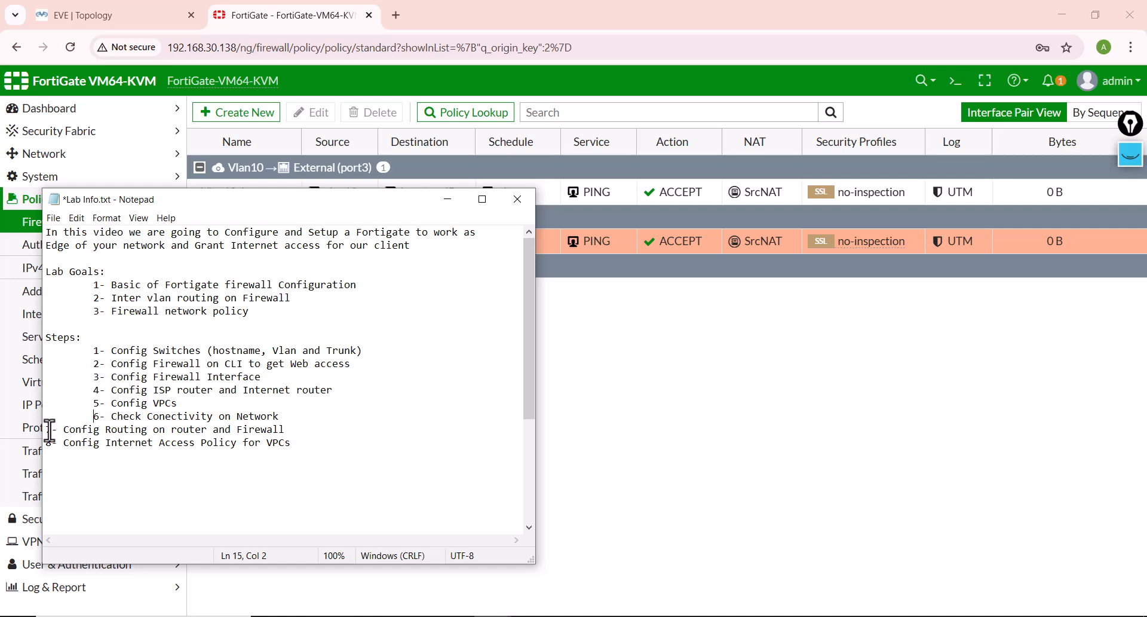
key("Tab")
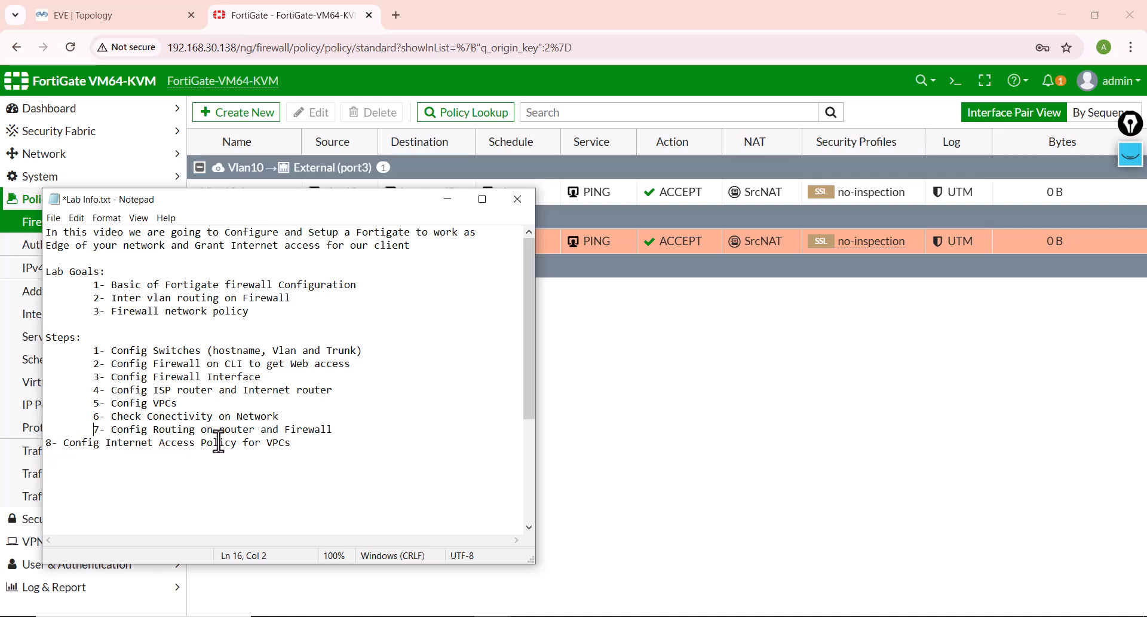
left_click_drag(308, 443, 48, 448)
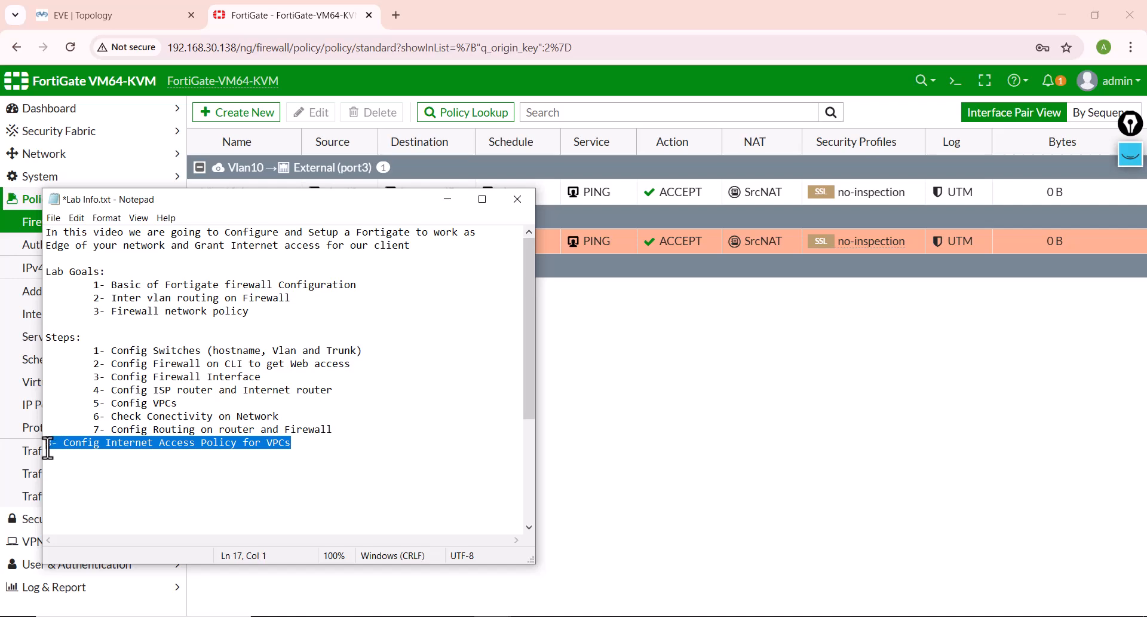
left_click(448, 199)
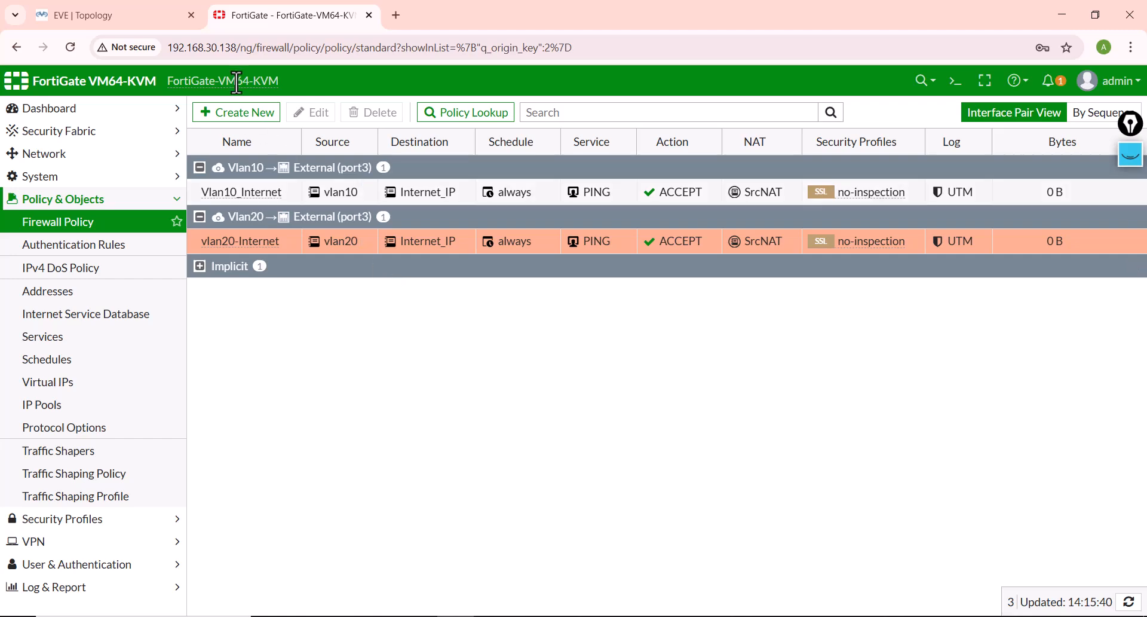
Step: Switch to the VPC1 console and ping the Internet router at 20.20.20.1
mouse_move(639, 608)
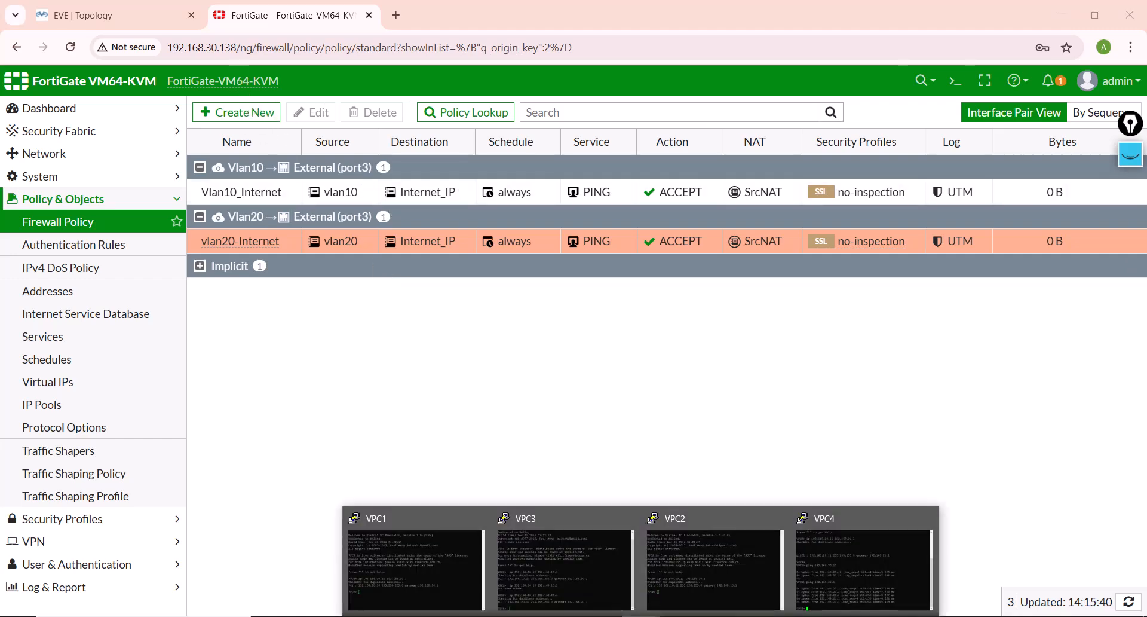
left_click(418, 586)
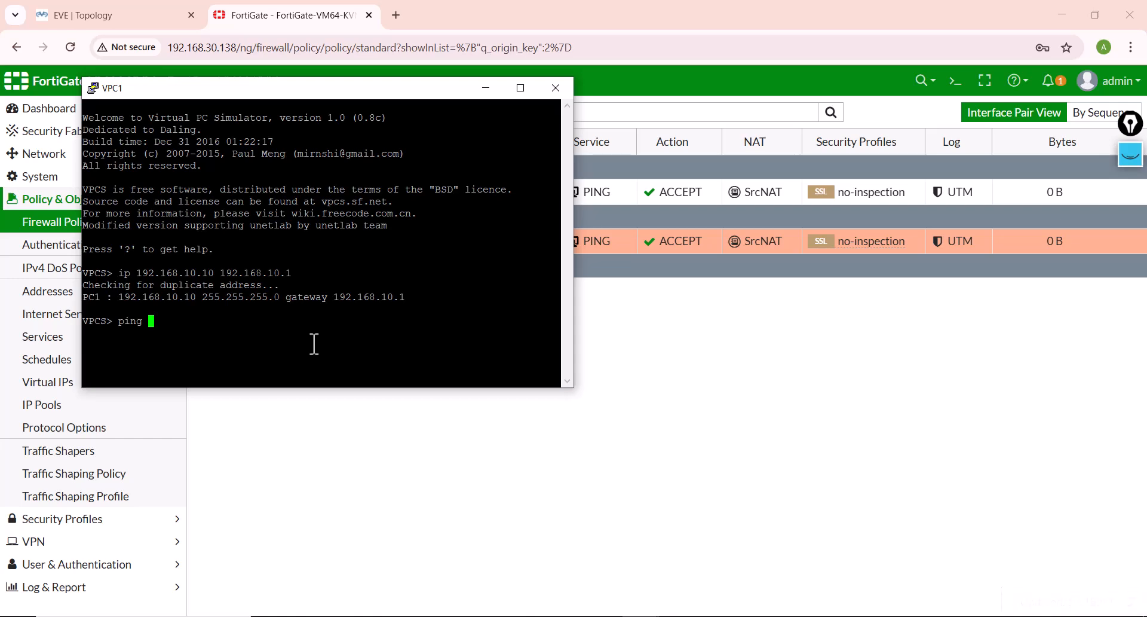
type("ping 20.20.20.1")
key("Return")
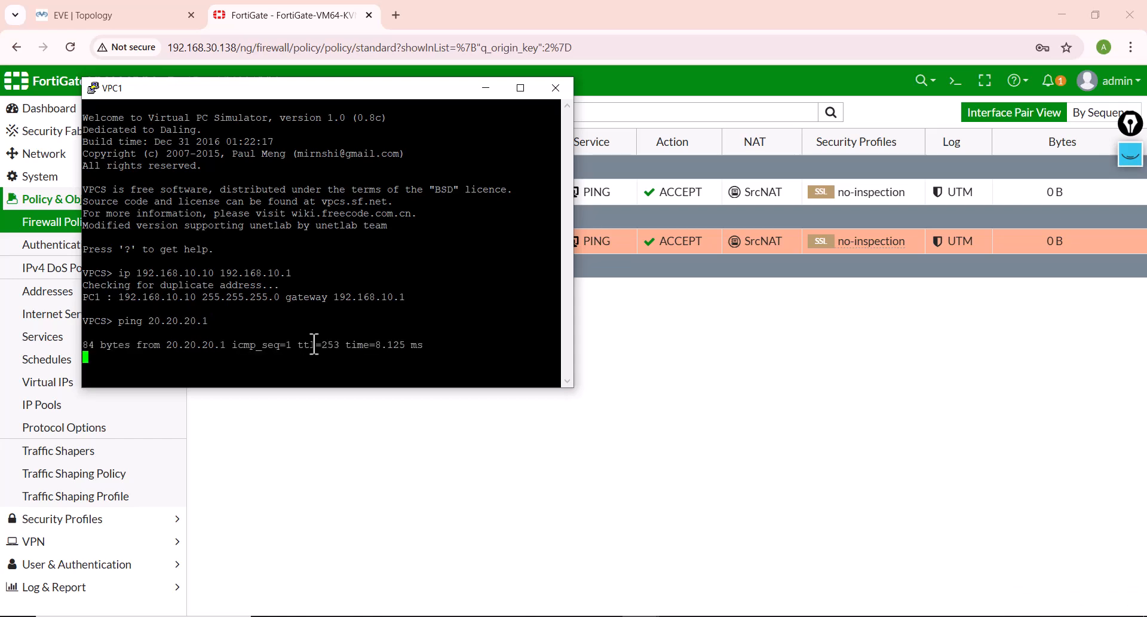
Step: Return to the FortiGate policy list and disable the Vlan10_Internet policy
left_click(684, 381)
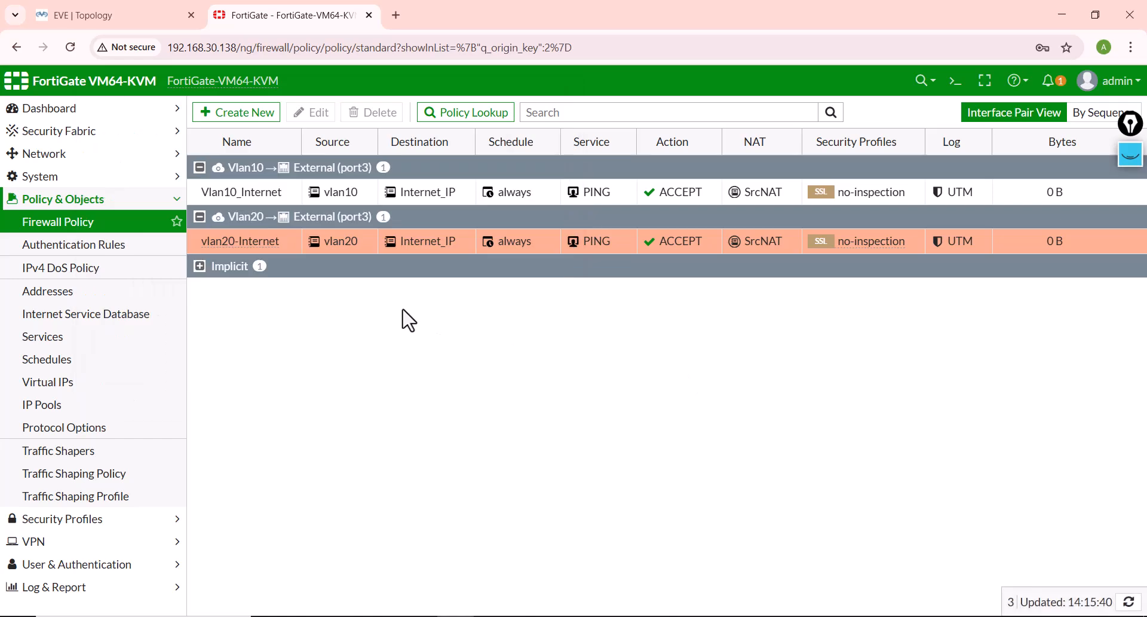
right_click(246, 191)
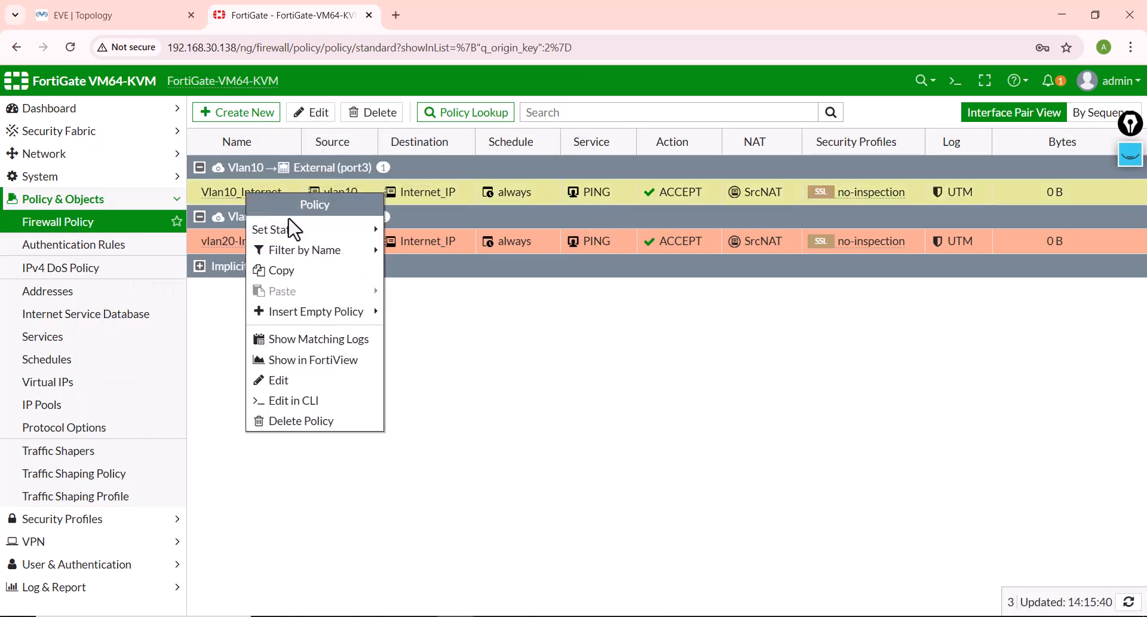
mouse_move(293, 230)
left_click(439, 254)
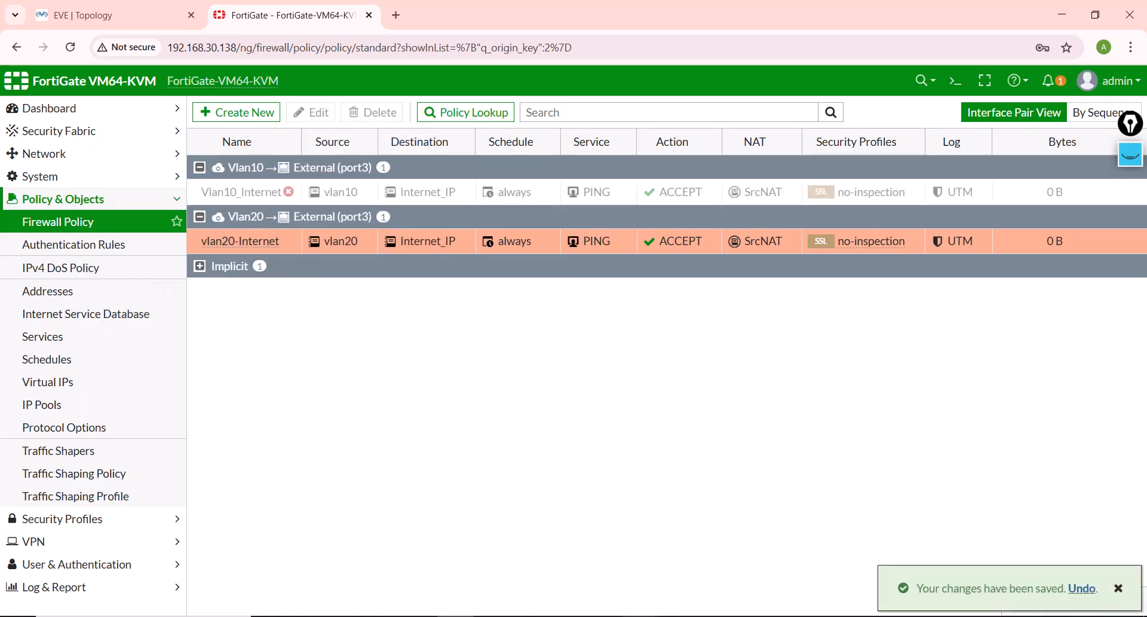
Step: Ping 20.20.20.1 again from VPC1 to test access with the Vlan10_Internet policy disabled
mouse_move(555, 585)
left_click(402, 579)
key("Up")
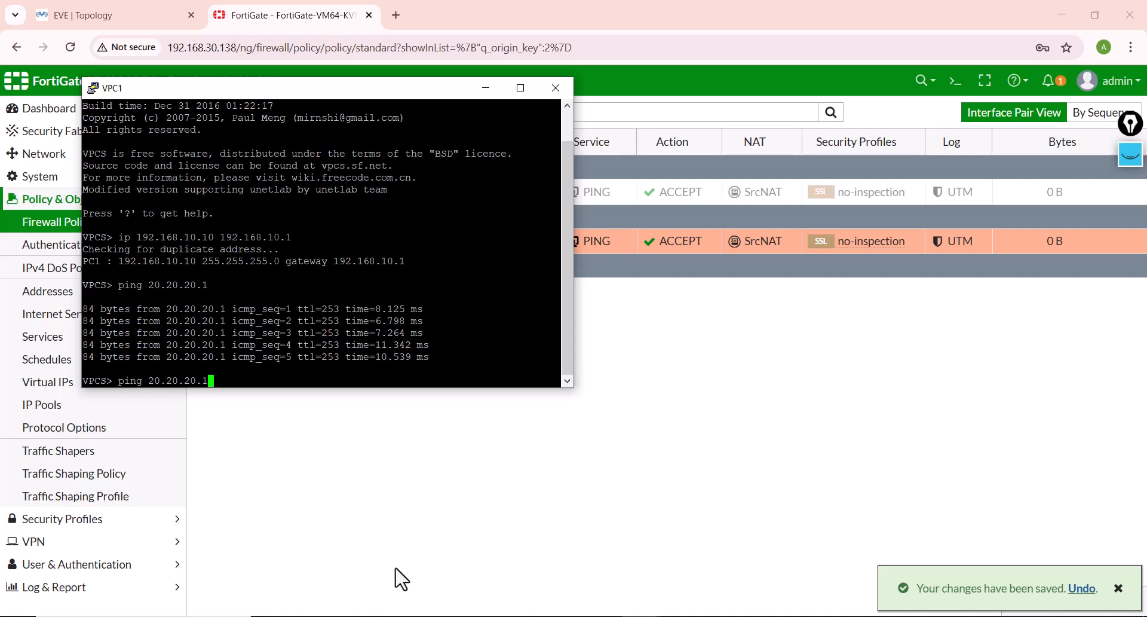
key("Return")
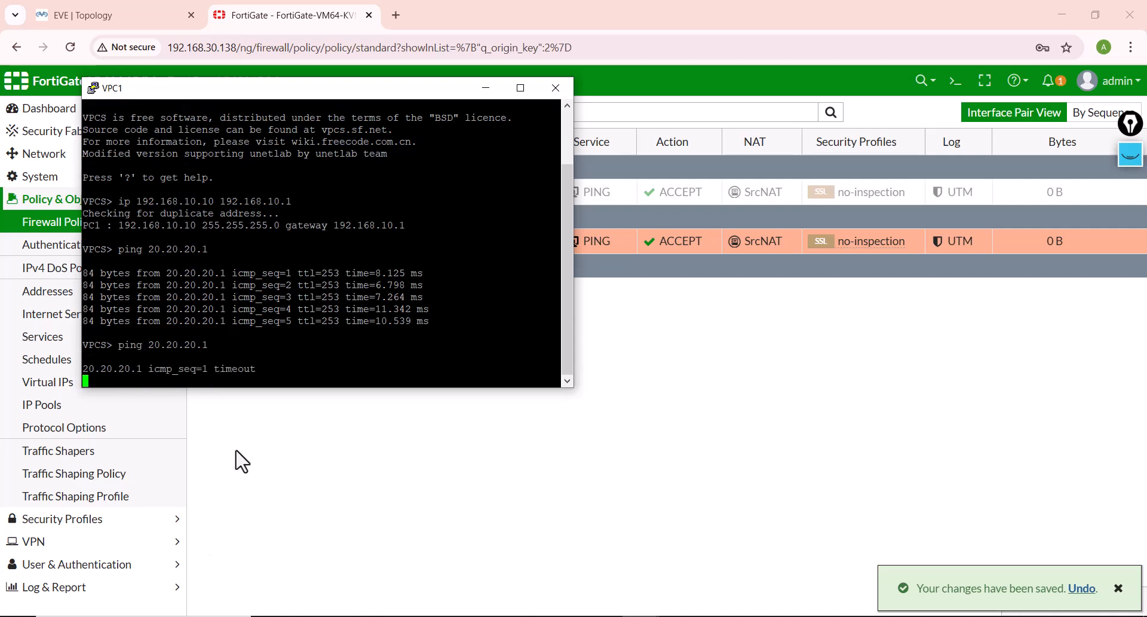
Step: Re-enable the Vlan10_Internet policy in the FortiGate policy list
left_click(697, 385)
right_click(263, 195)
mouse_move(300, 232)
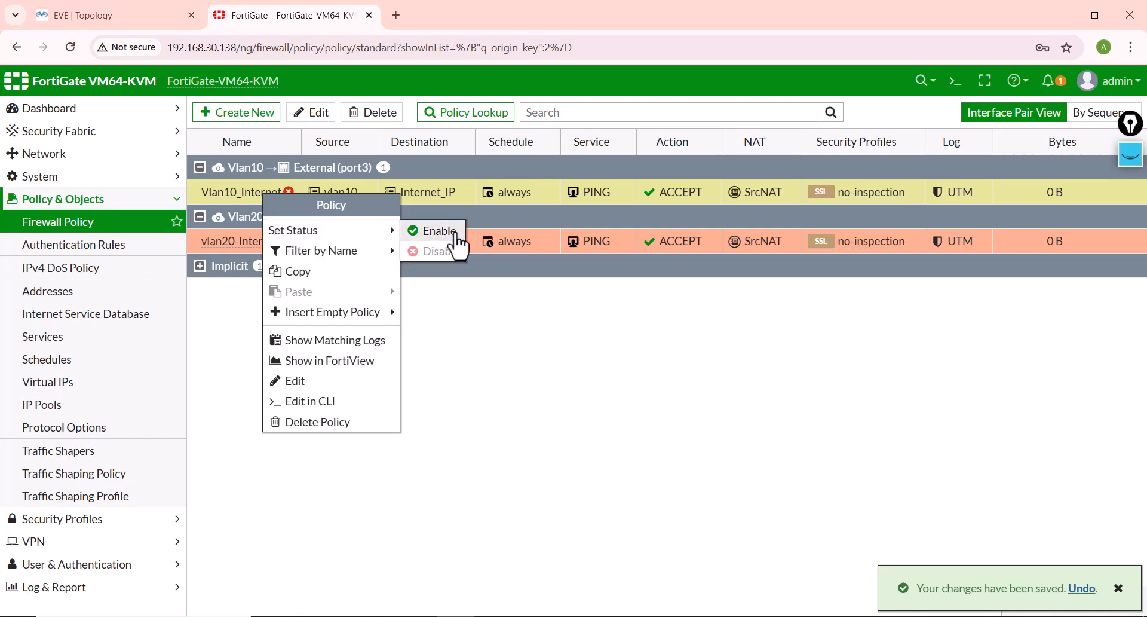
left_click(410, 232)
Step: Bring the VPC1 console back and examine the ping replies received after the policy change
mouse_move(500, 584)
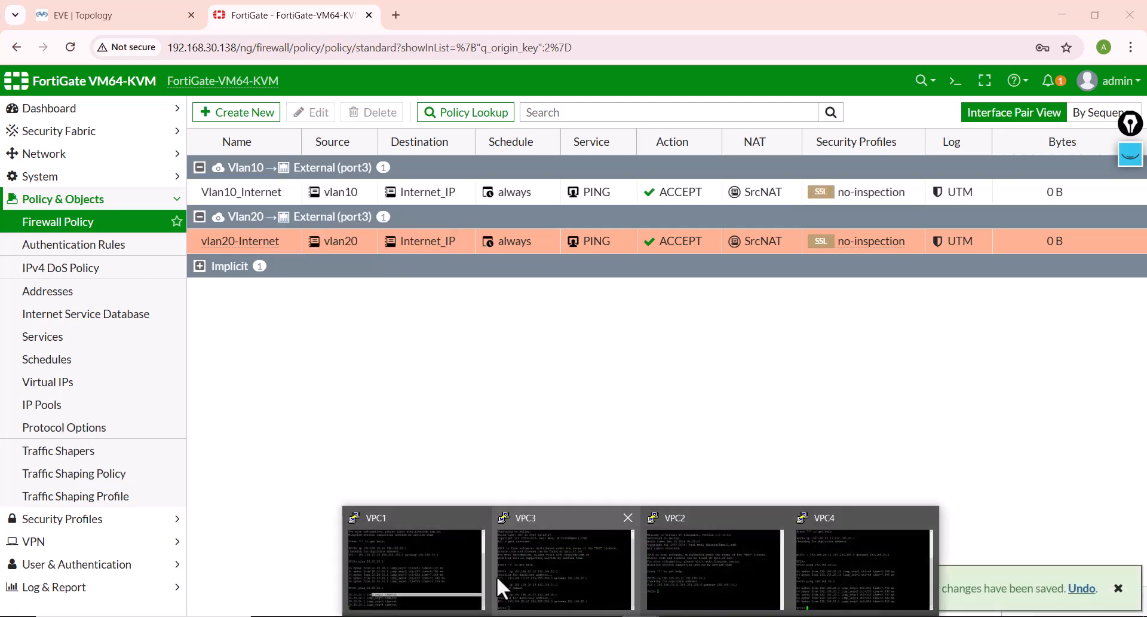
left_click(372, 517)
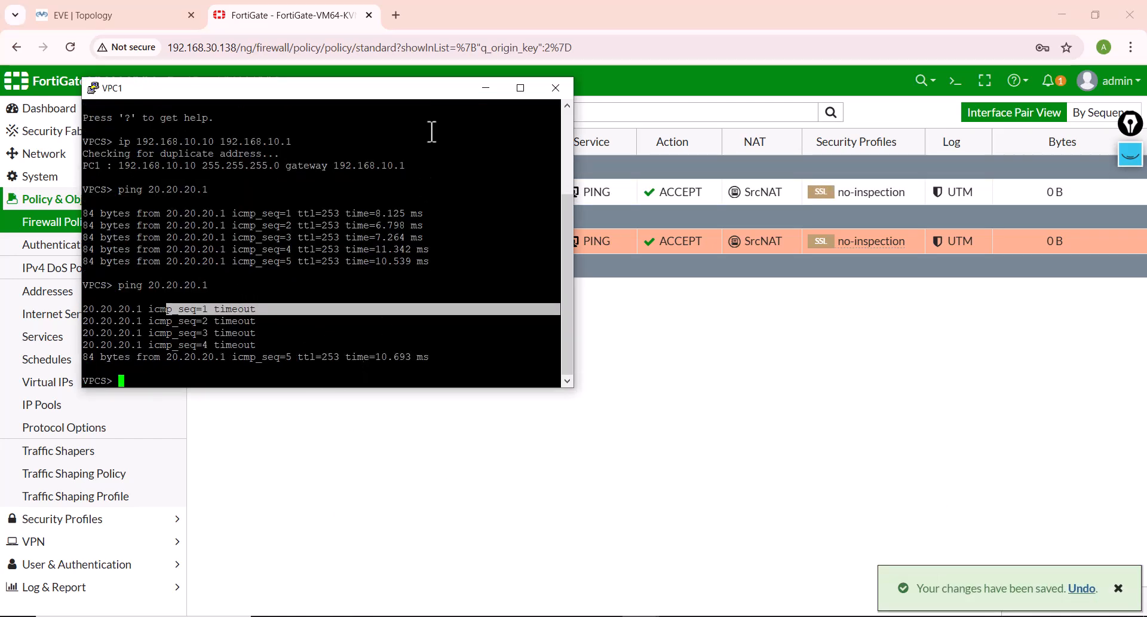
left_click_drag(418, 94, 427, 222)
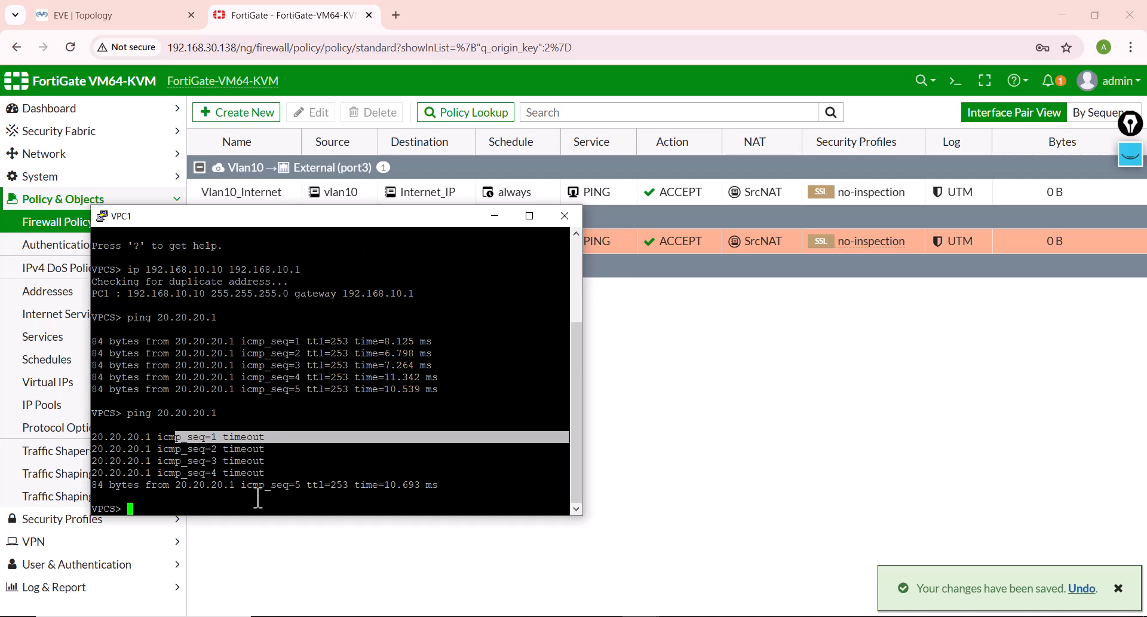
left_click_drag(444, 484, 170, 484)
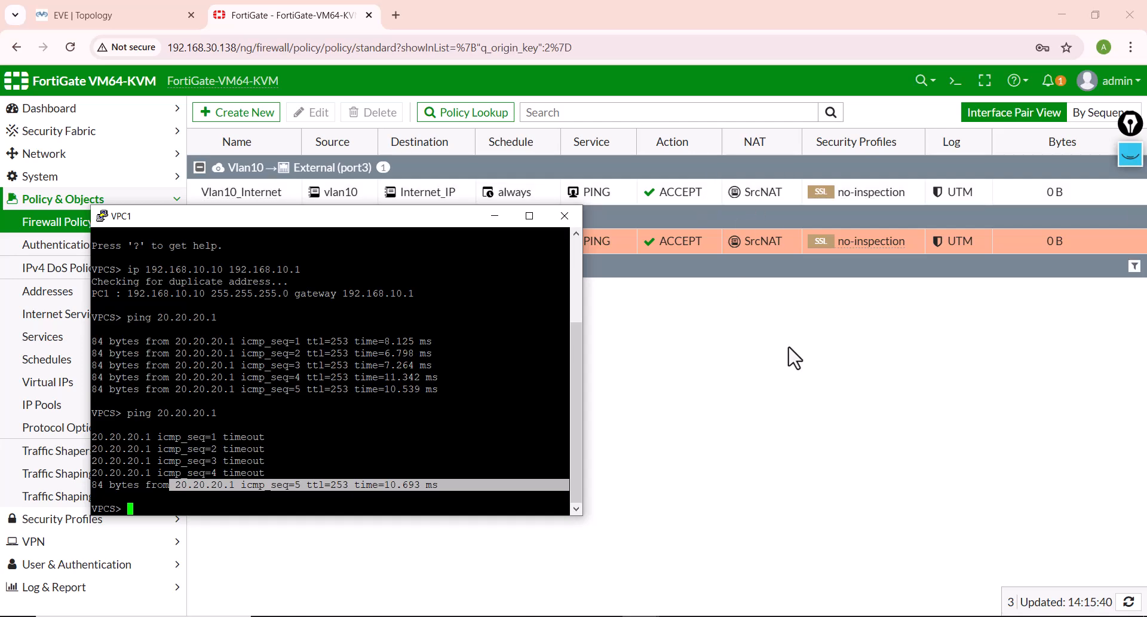
Step: Start a packet sniffer in the FortiGate CLI console with dia sni pack any "src 192.168.10.10"
left_click(956, 81)
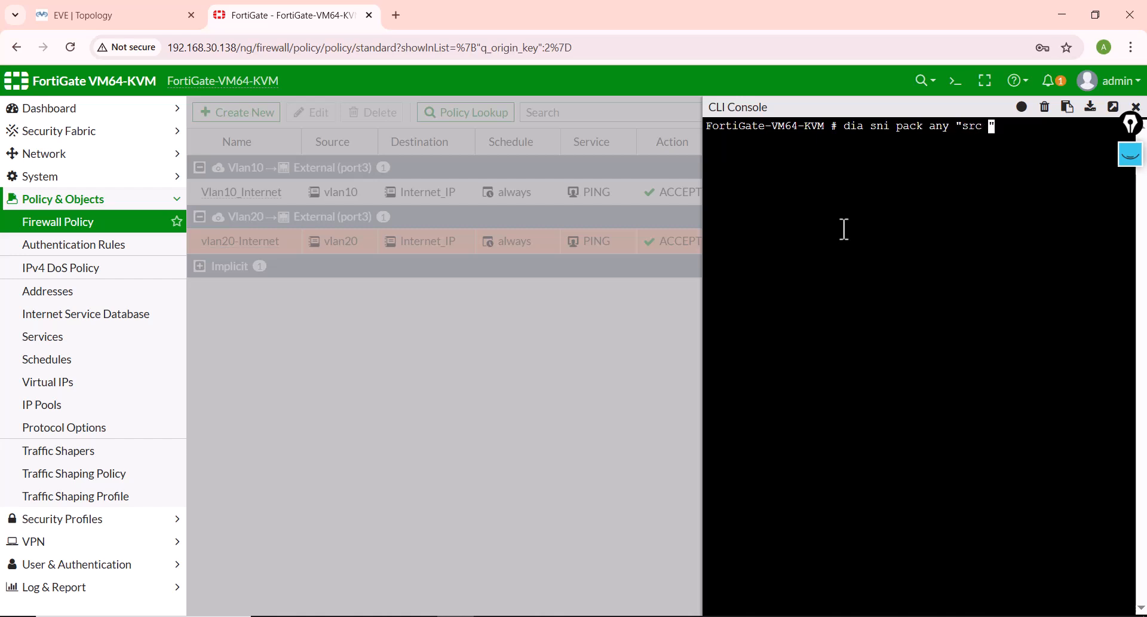
type(".168.10.10")
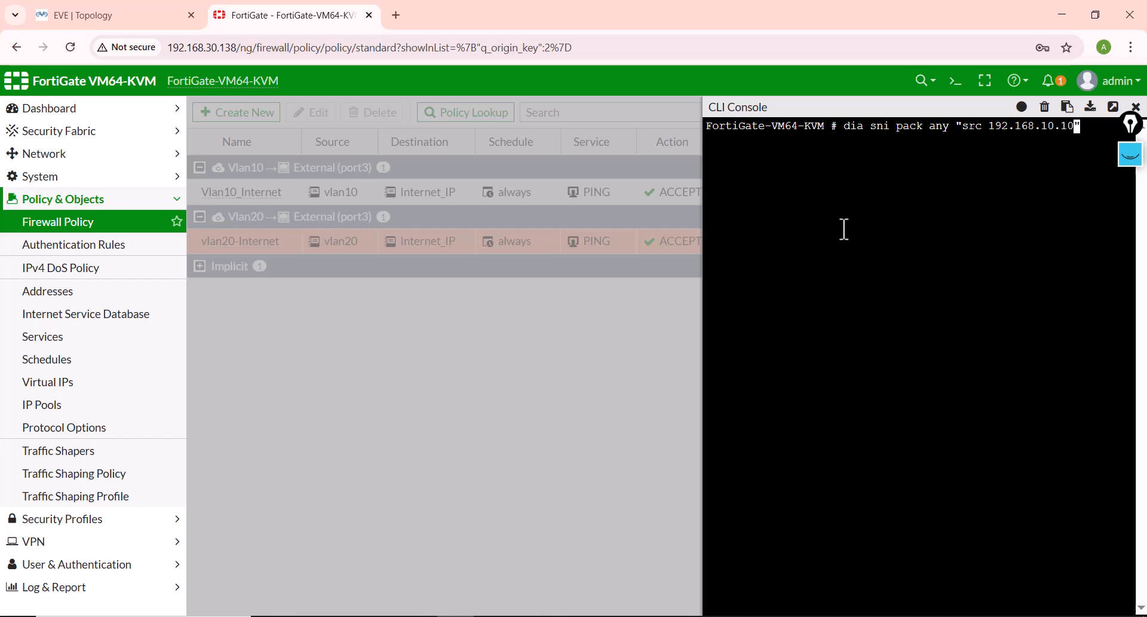
key("Return")
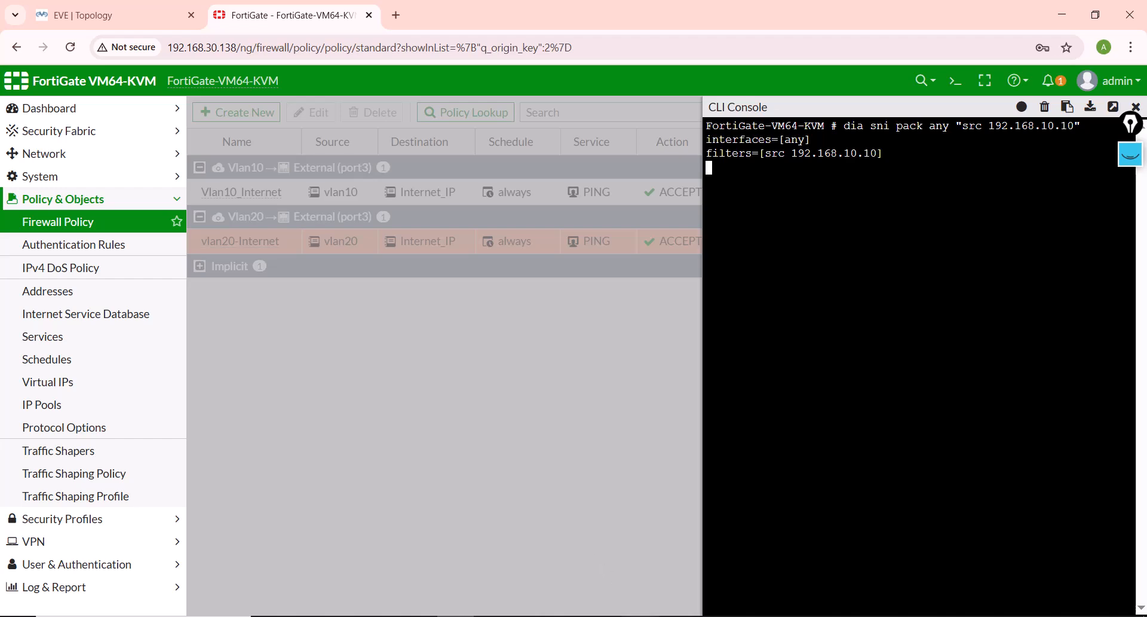
Step: Ping 20.20.20.1 again from VPC1 and examine the sniffer's captured packets for their source address and ICMP type
mouse_move(641, 614)
left_click(398, 577)
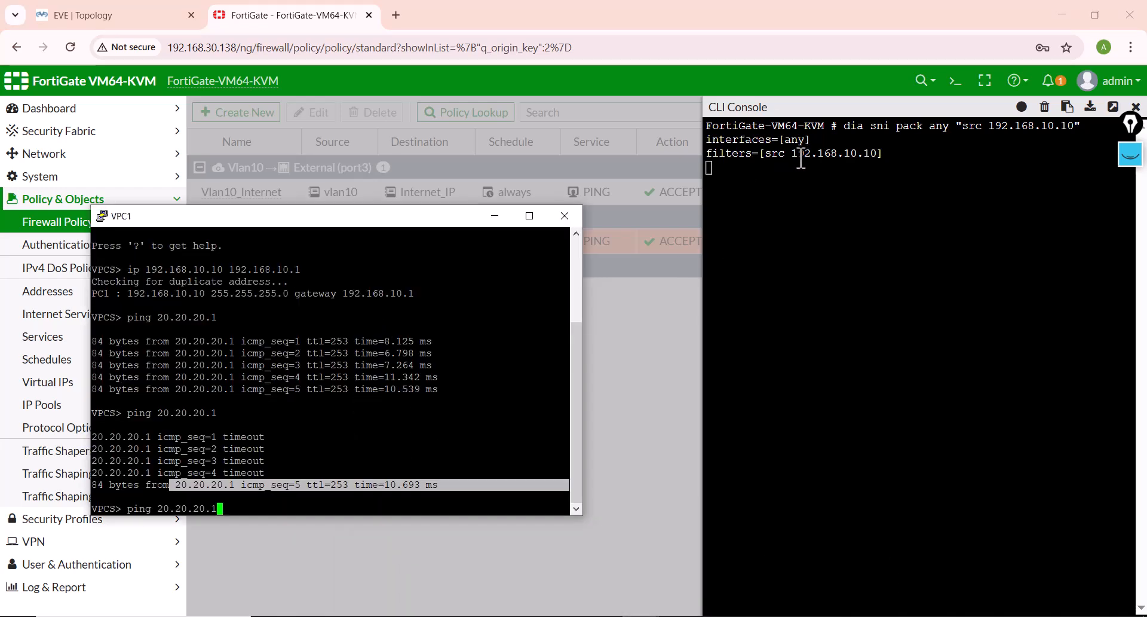
left_click_drag(799, 155, 812, 157)
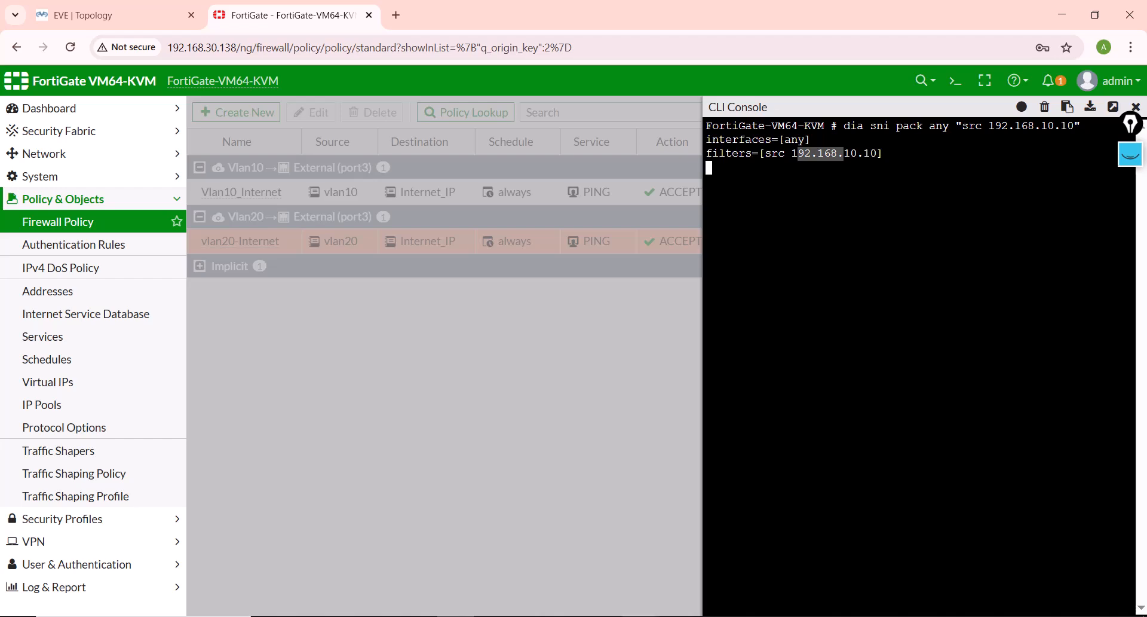
mouse_move(641, 614)
left_click(417, 609)
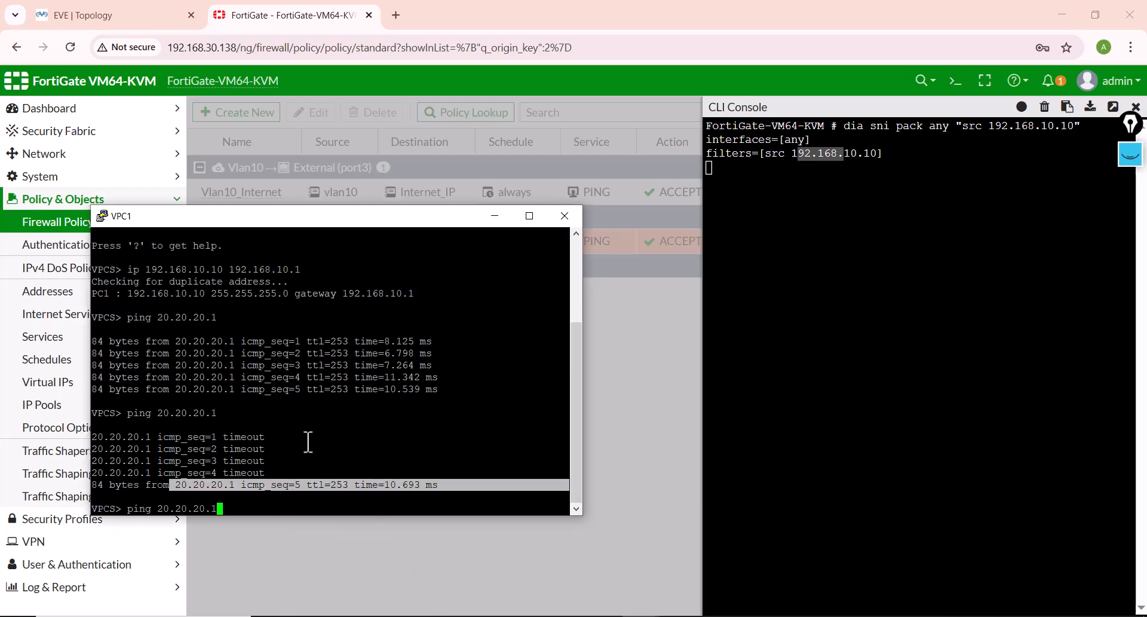
key("Return")
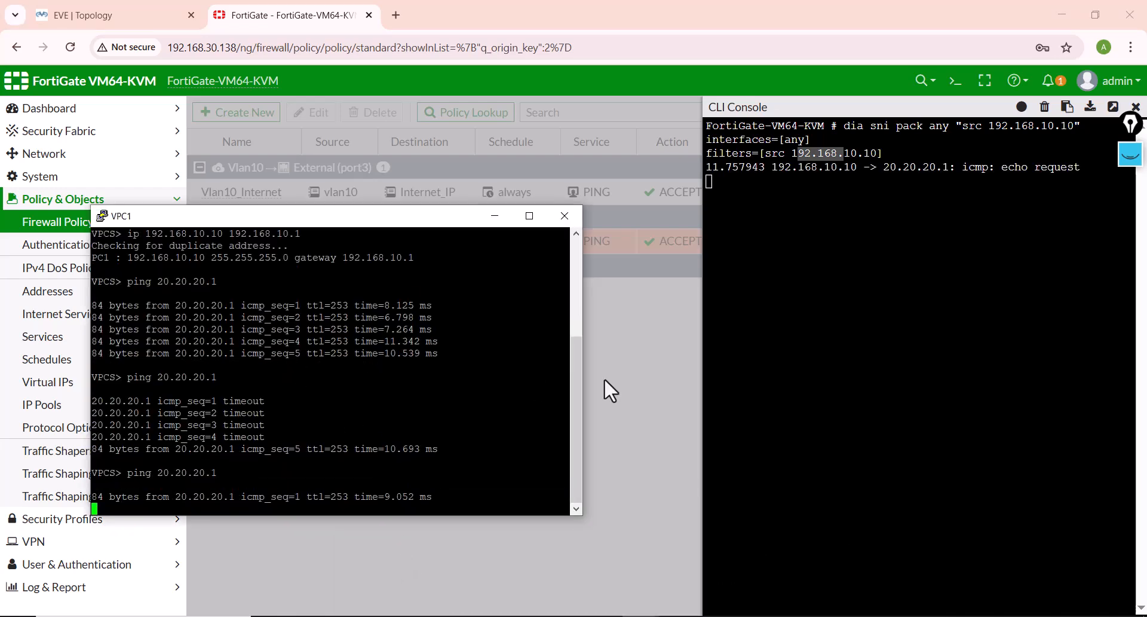
left_click_drag(1089, 168, 995, 168)
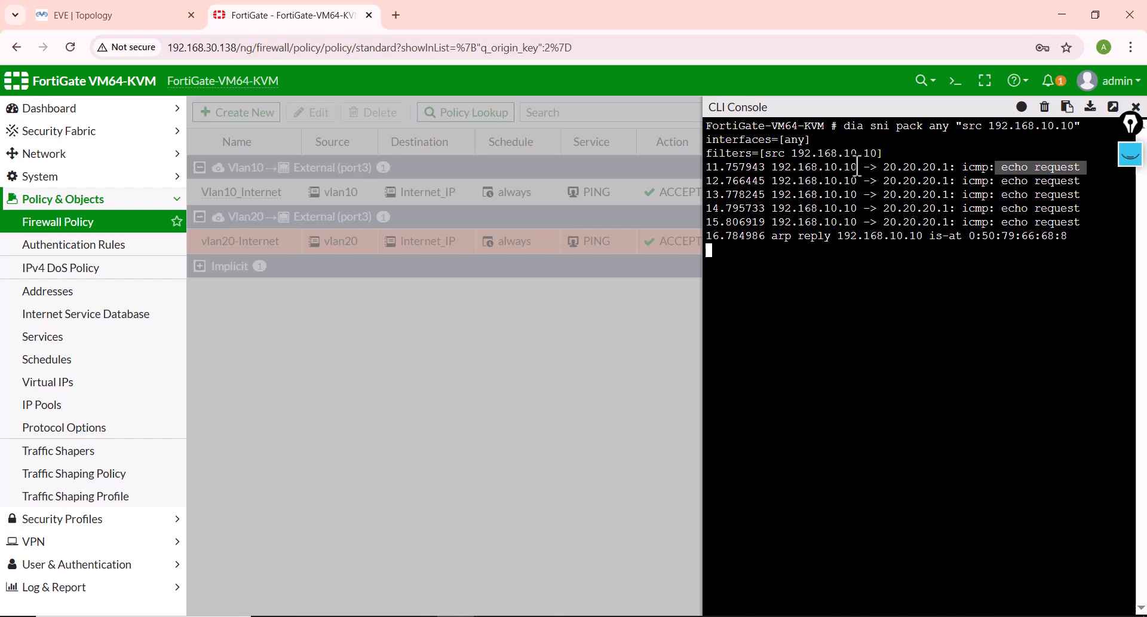
left_click_drag(858, 167, 771, 170)
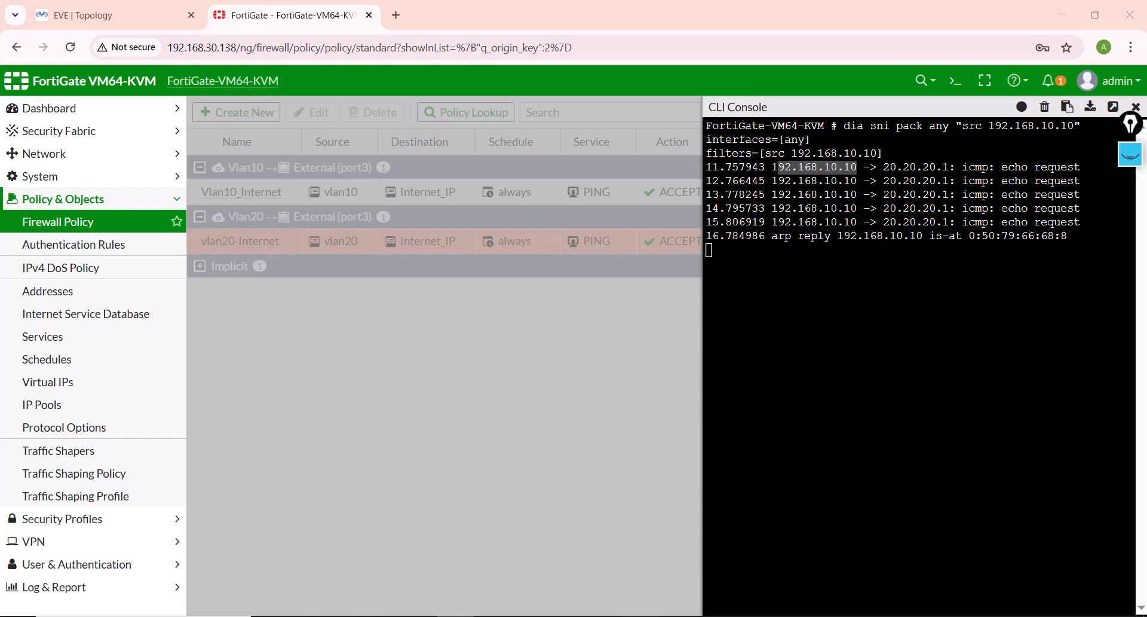
Step: Compare the VPC1 ping replies with the sniffer's captured packets and close the FortiGate CLI console
left_click(406, 559)
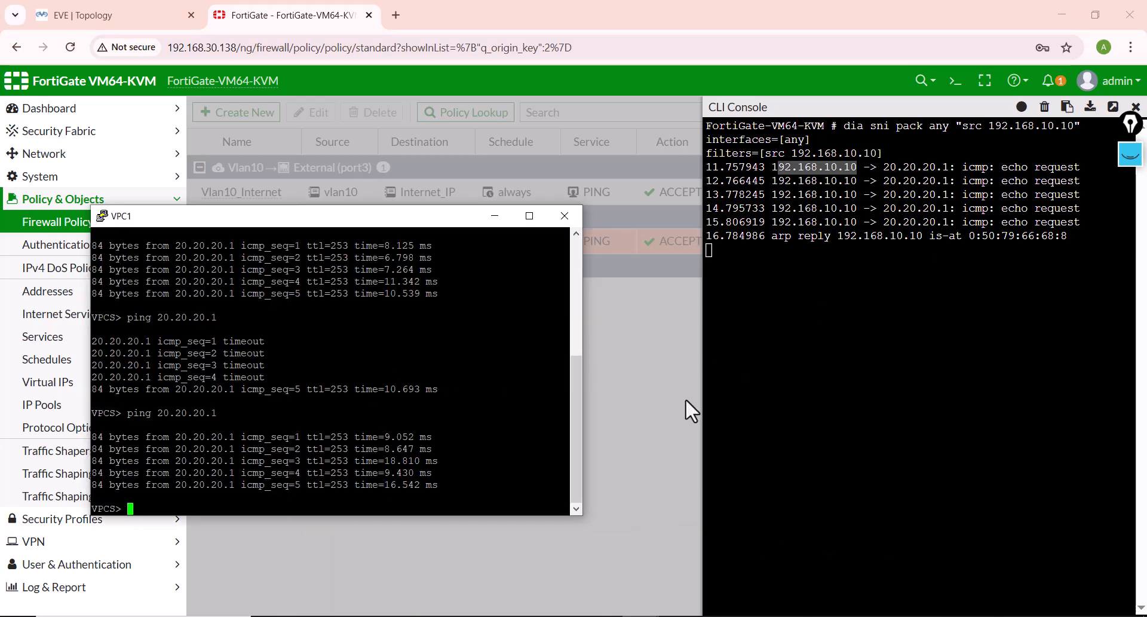
left_click(657, 386)
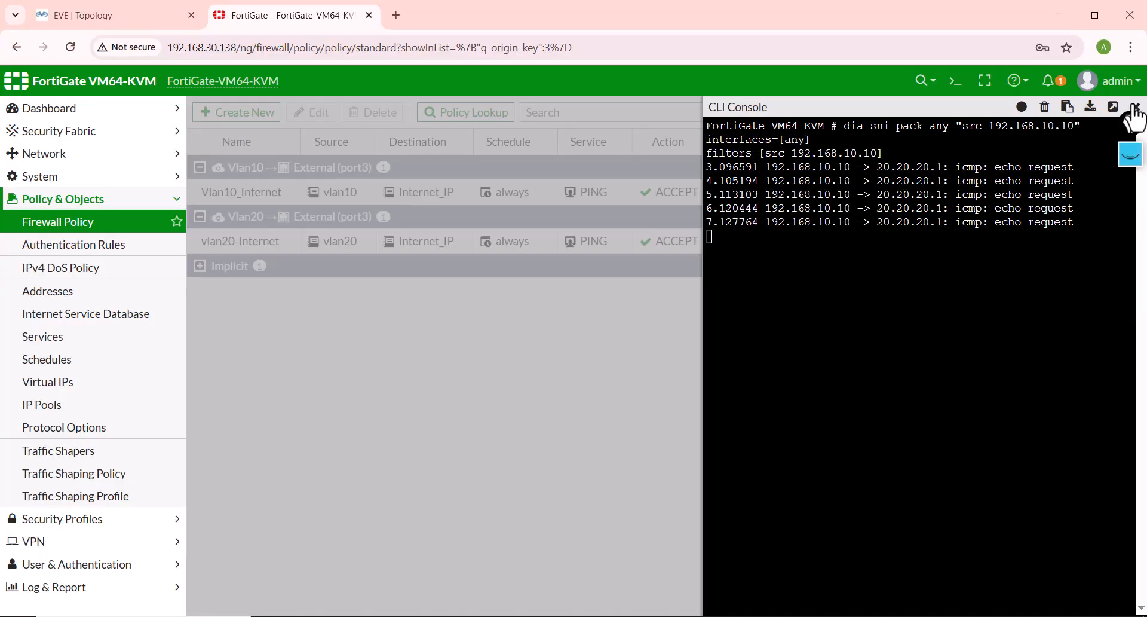
left_click(1136, 107)
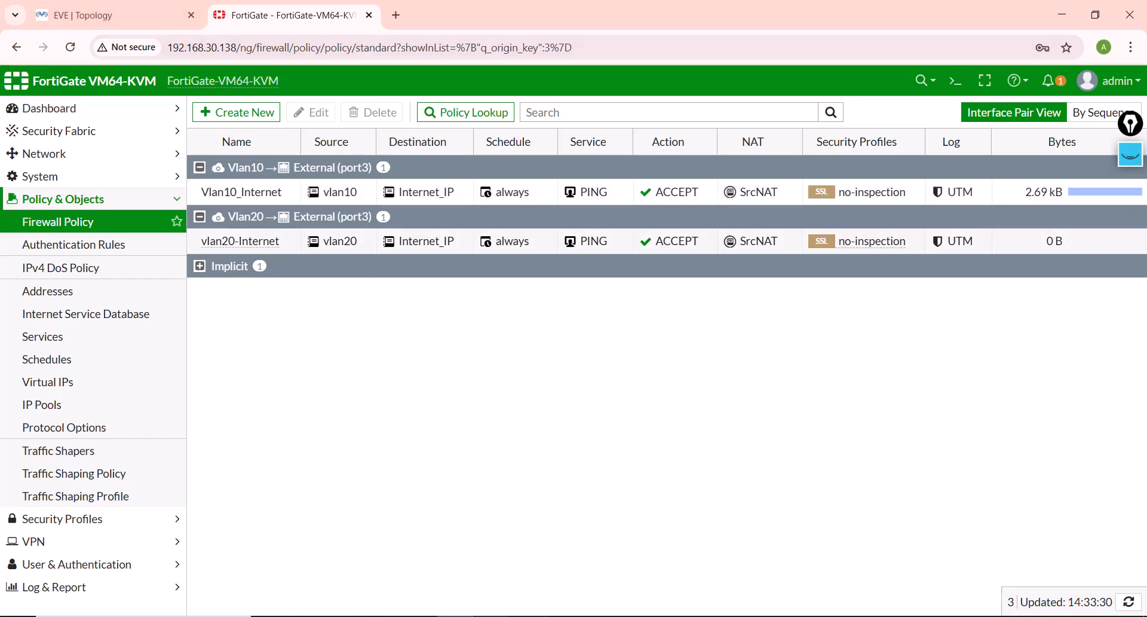
Step: Indent item 8, Config Internet Access Policy for VPCs, in the Lab Info.txt notes to align with the other steps
left_click(430, 578)
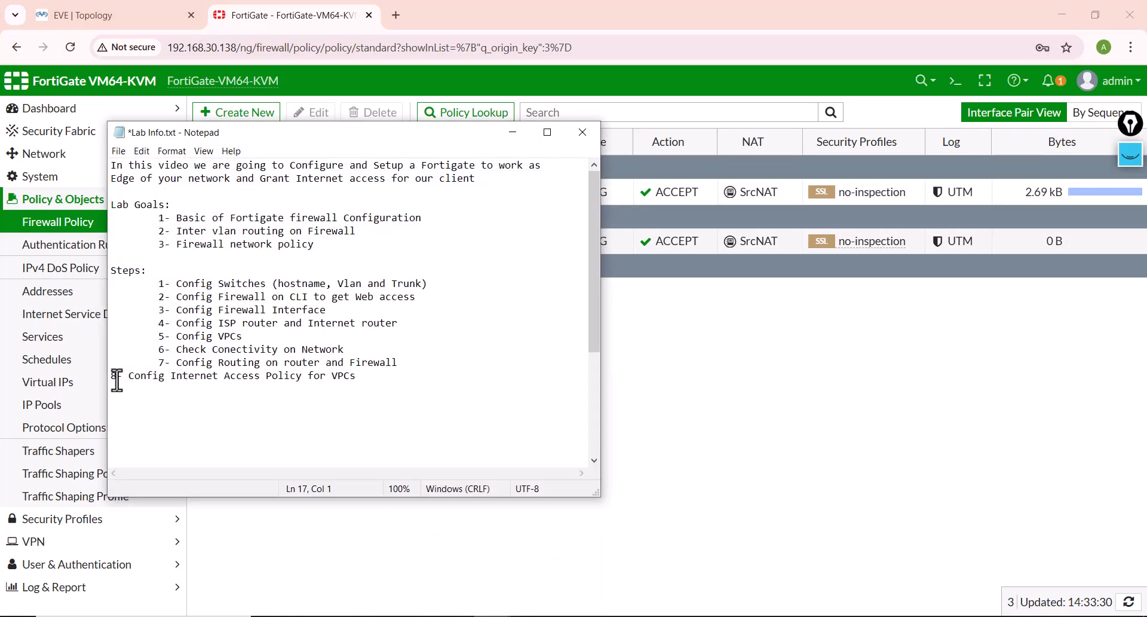
left_click(113, 376)
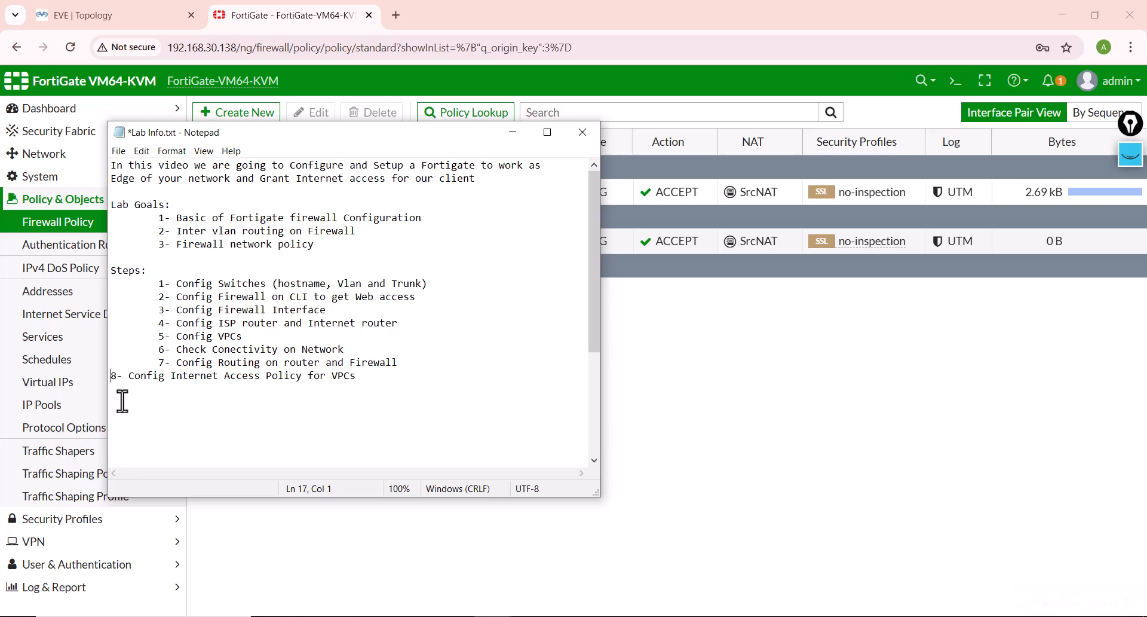
key("Tab")
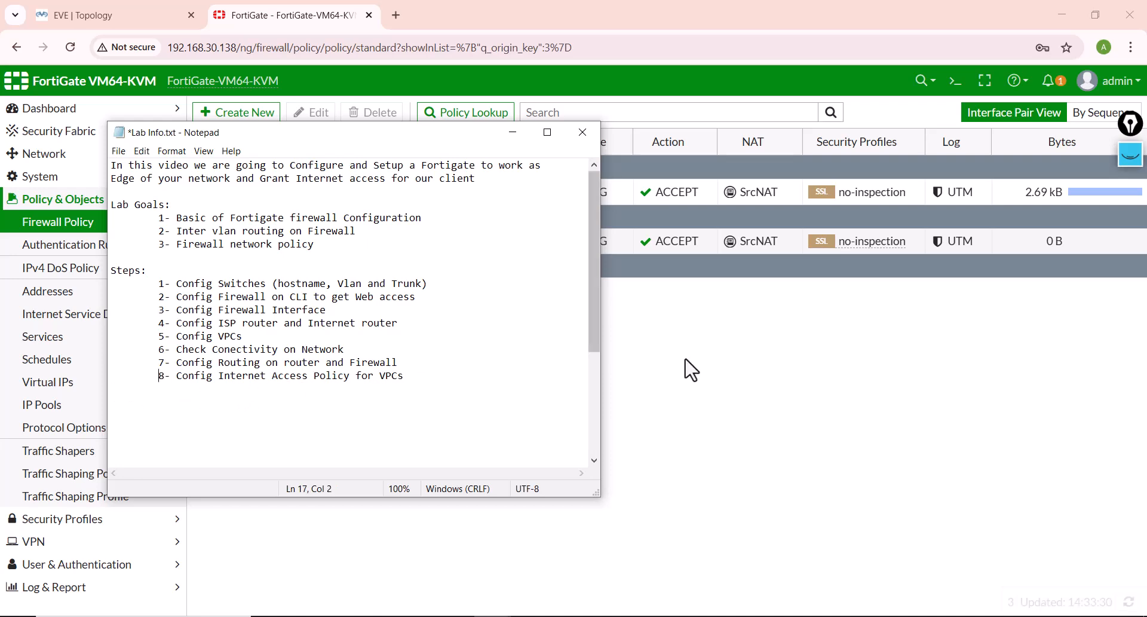
Step: Trace the inter-VLAN path from VPC1 through the Fortinet firewall to VPC3 on the EVE topology
left_click(134, 16)
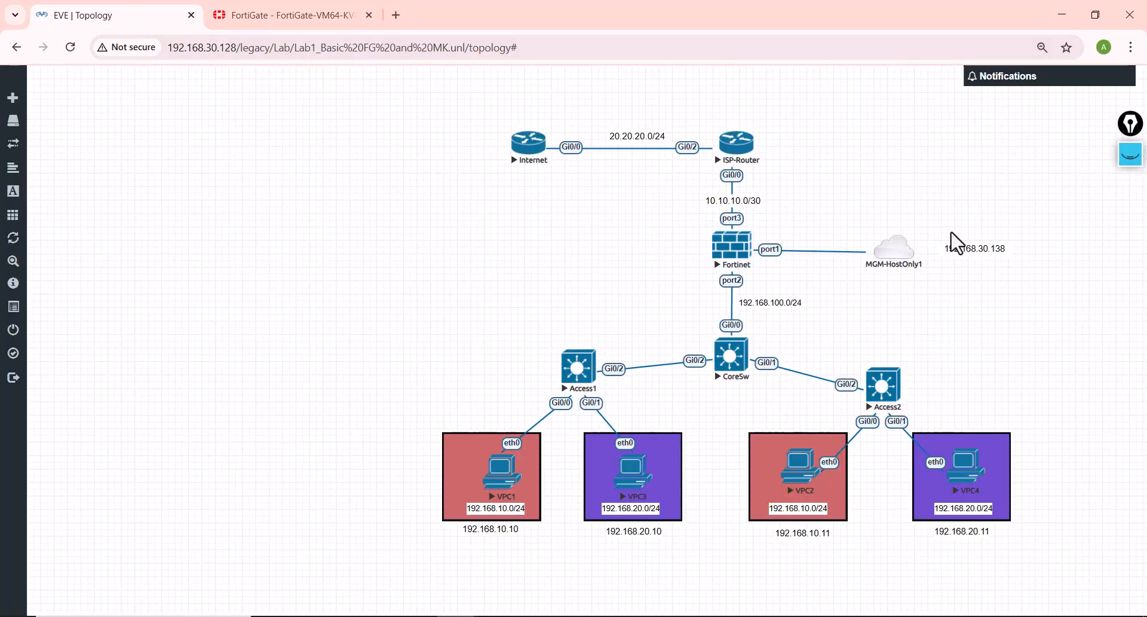
left_click(1131, 156)
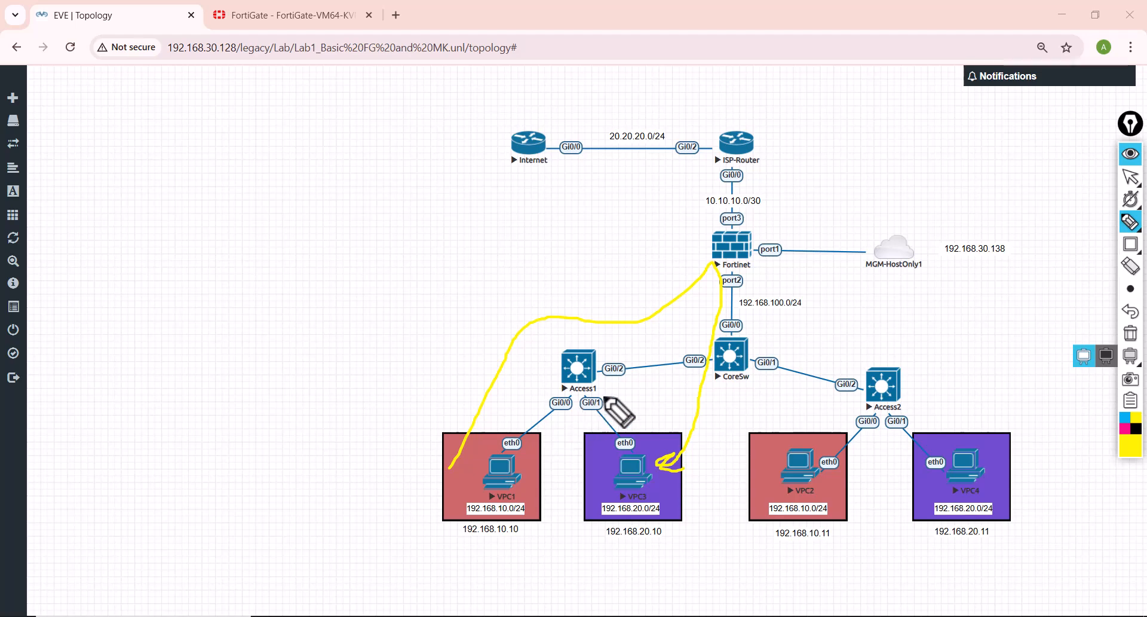
left_click(1131, 153)
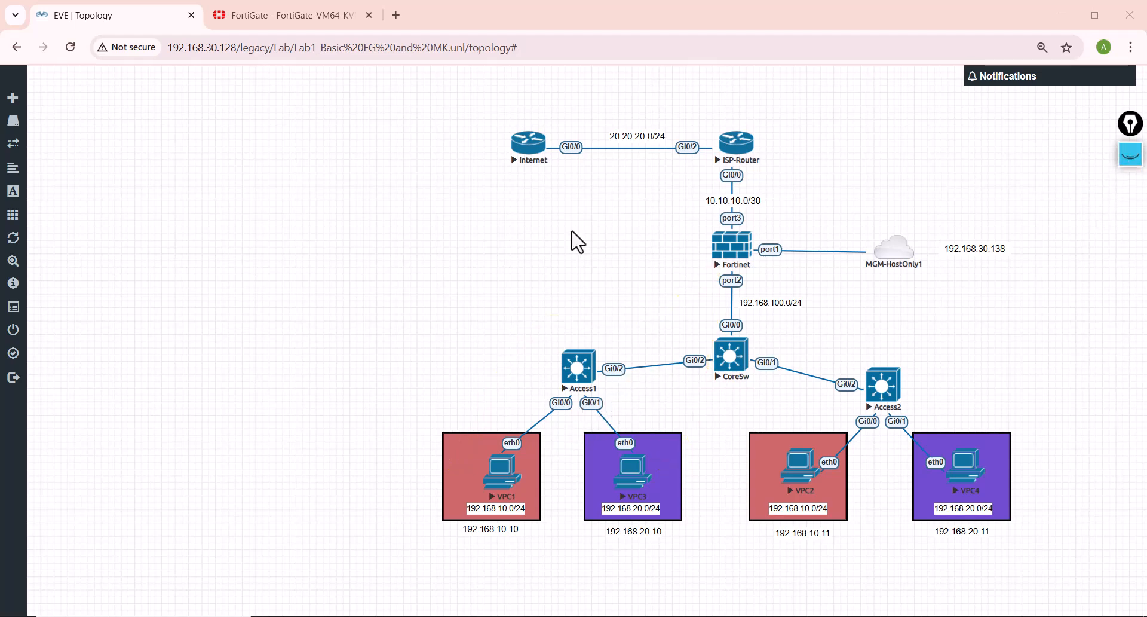
Step: Start a new FortiGate firewall policy named V10-V20 with Vlan10 as the incoming and Vlan20 as the outgoing interface
left_click(289, 13)
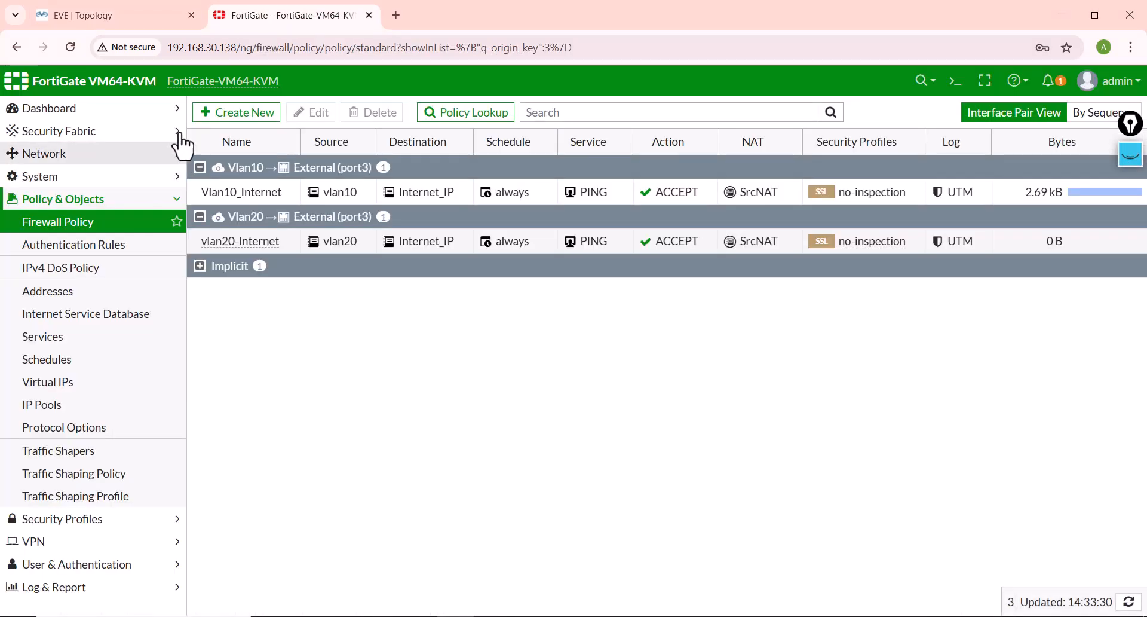
left_click(234, 112)
left_click(344, 154)
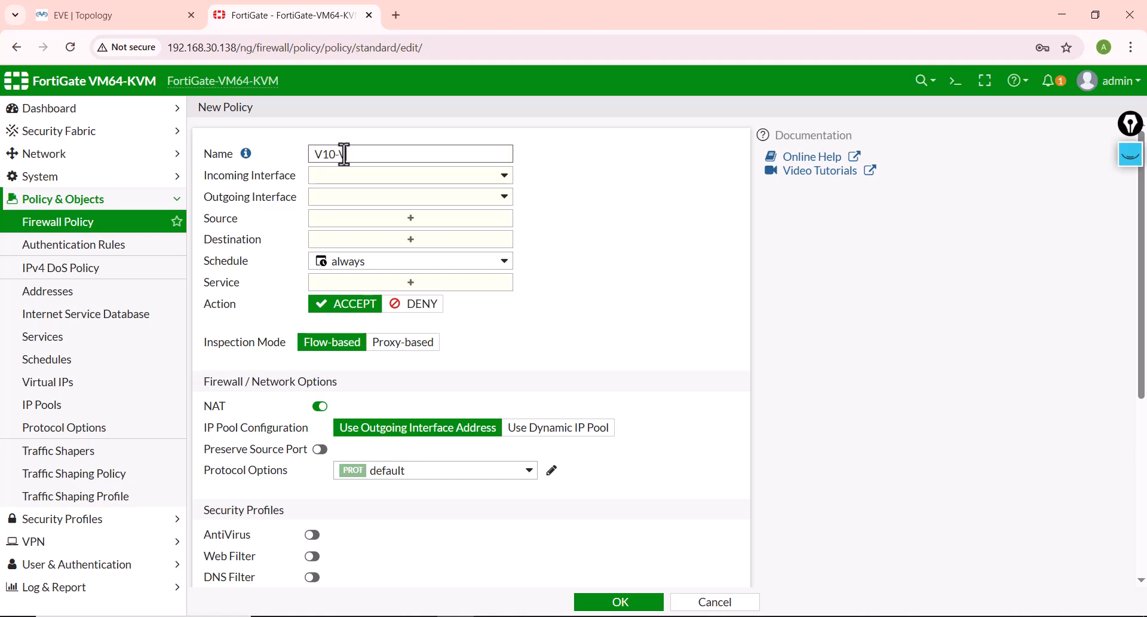
left_click(341, 175)
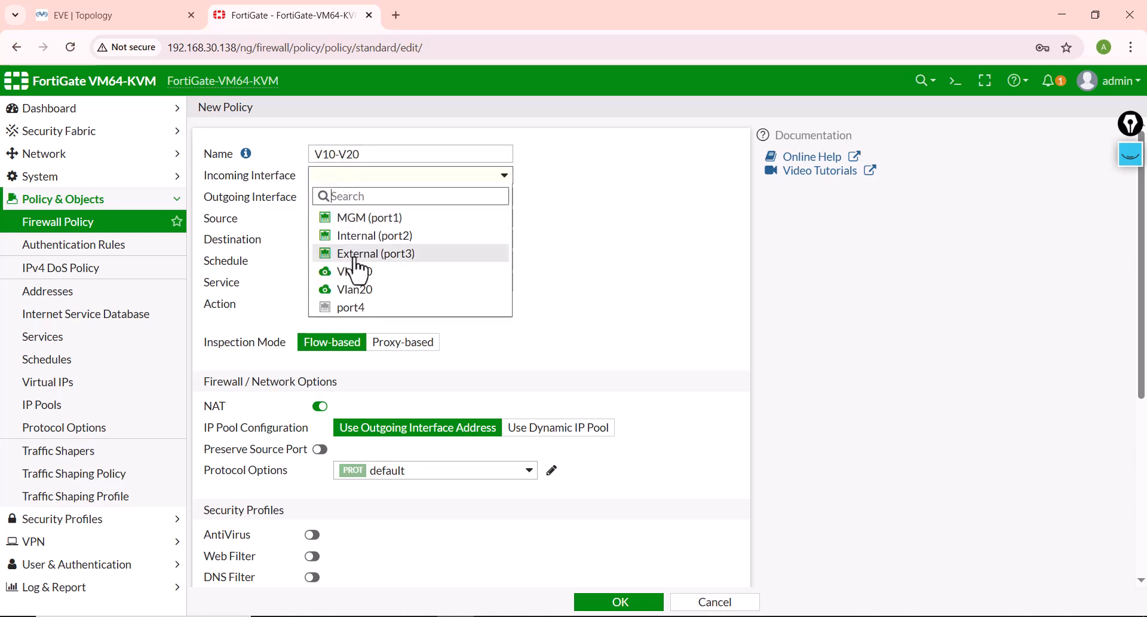
left_click(346, 273)
left_click(331, 202)
left_click(359, 308)
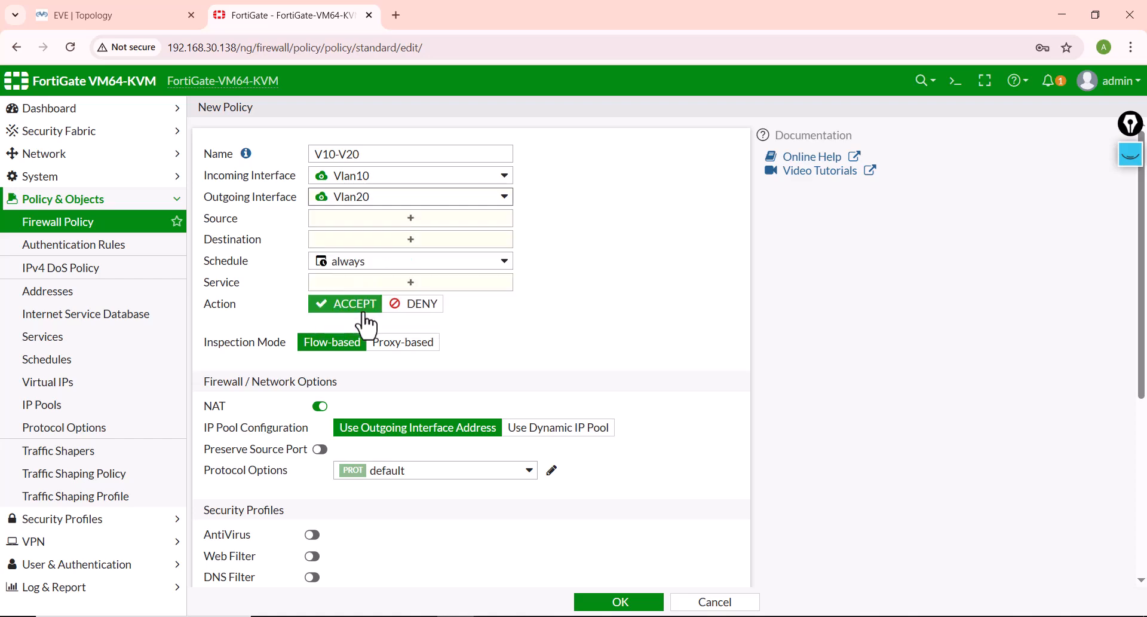
Step: Set the V10-V20 policy's source address to vlan10 and its destination address to vlan20
left_click(343, 220)
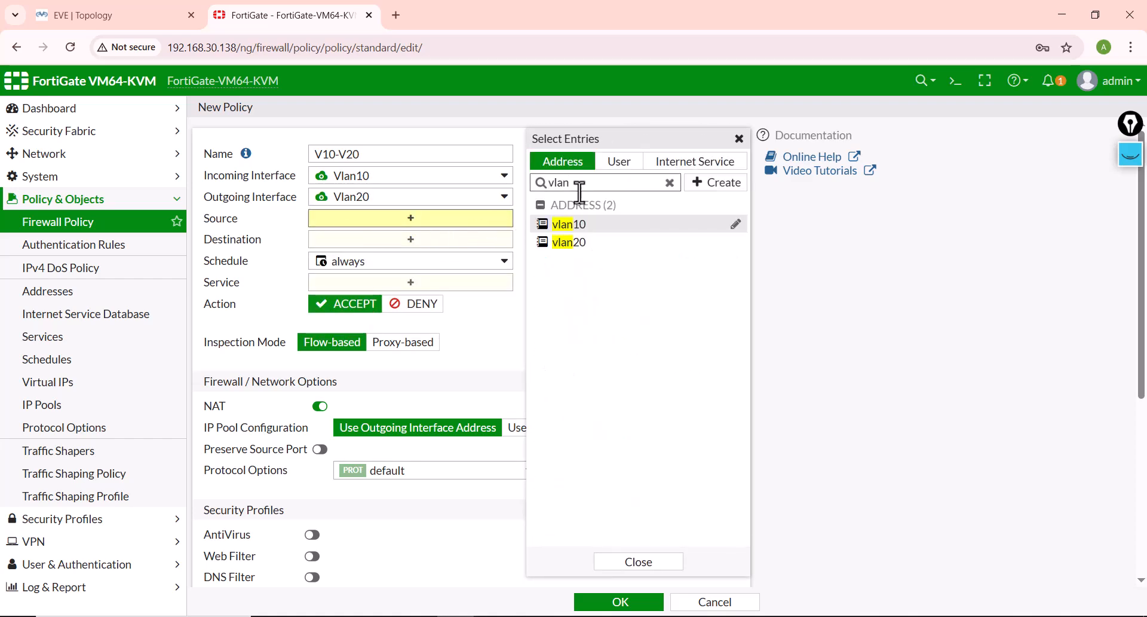
left_click(579, 227)
left_click(361, 257)
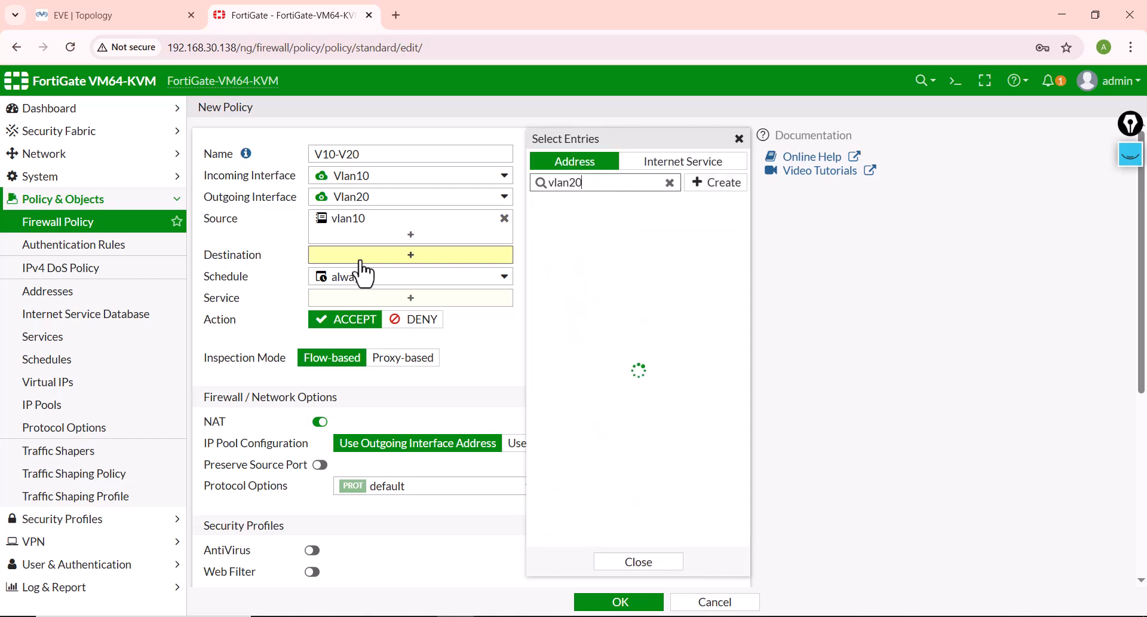
left_click(571, 226)
Step: Allow the PING service in the V10-V20 policy, turn off NAT, and save the policy
left_click(332, 317)
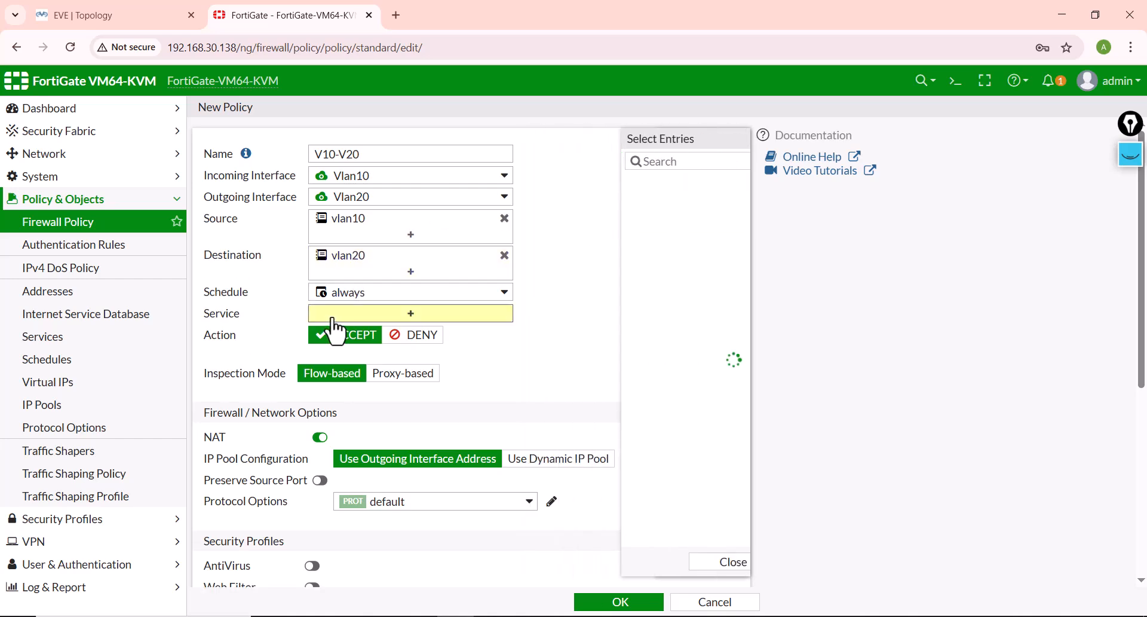
type("ping")
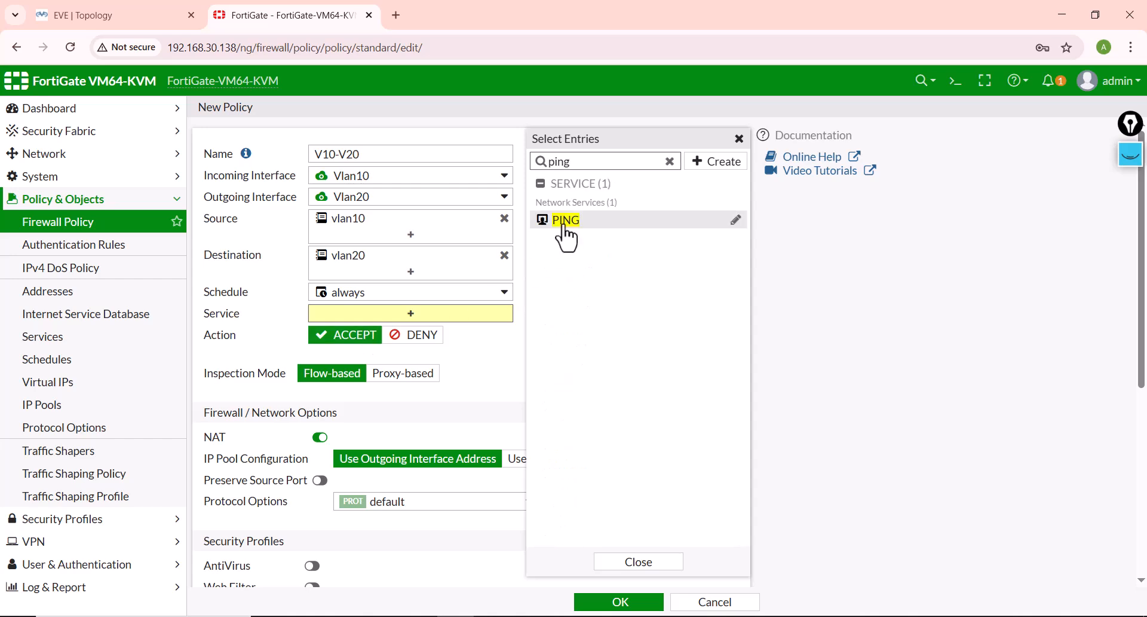
left_click(565, 221)
left_click(321, 453)
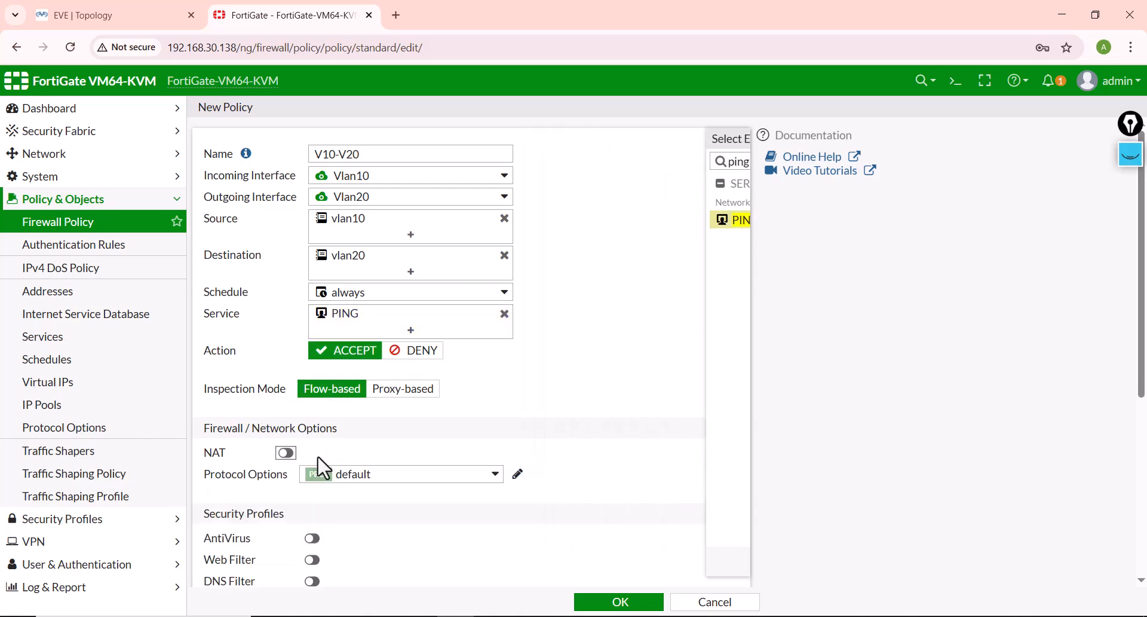
left_click(608, 602)
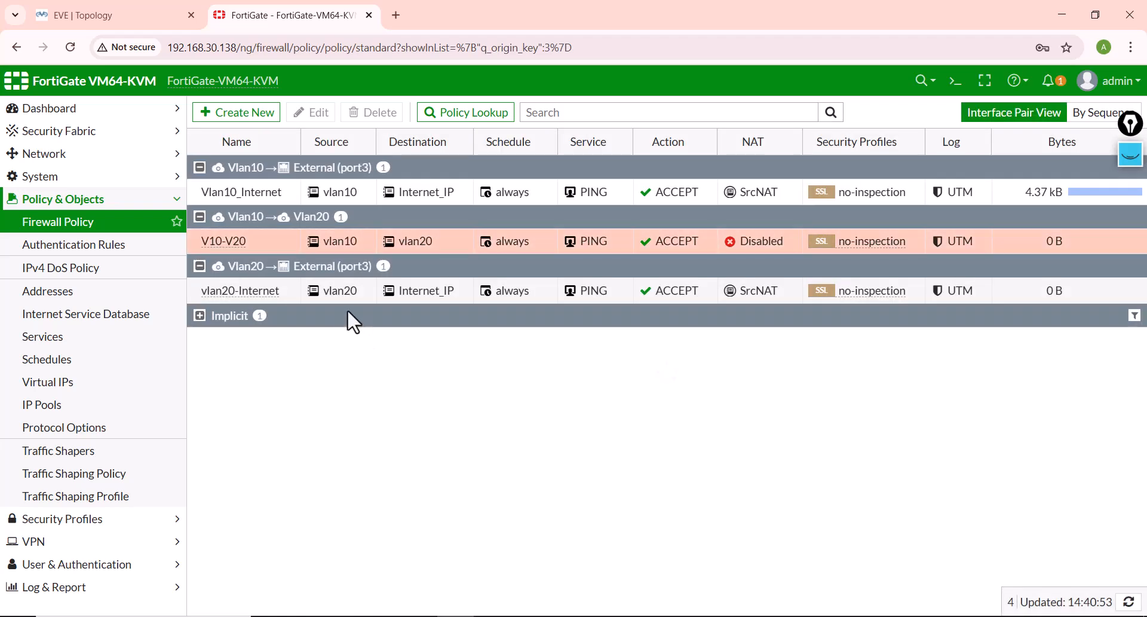
Step: Disable the V10-V20 policy in the firewall policy list
right_click(245, 244)
mouse_move(272, 281)
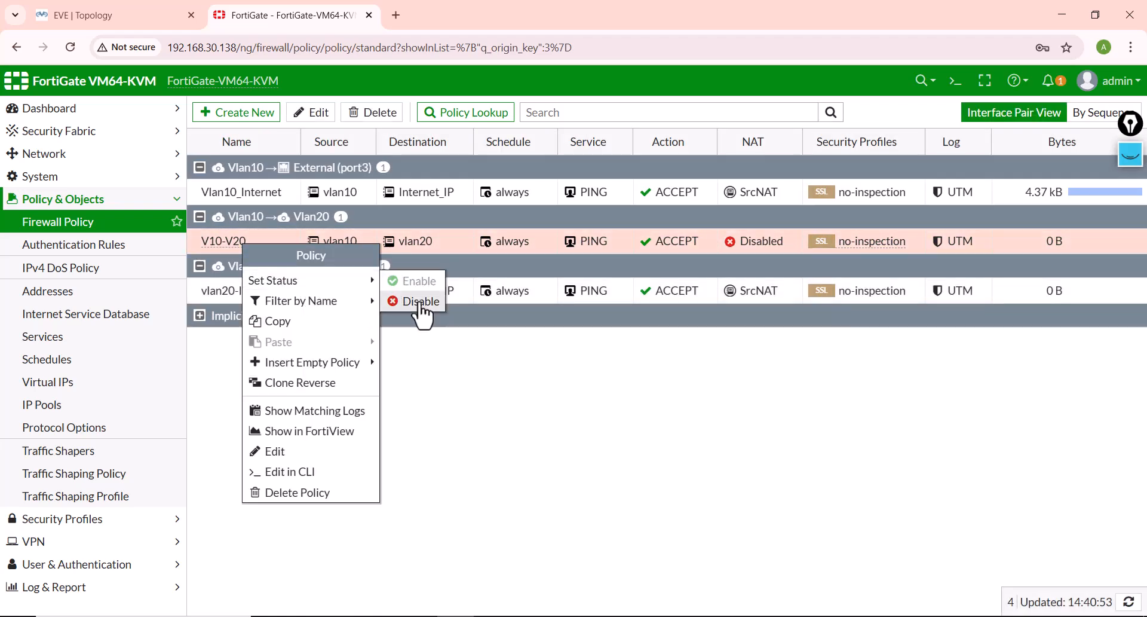
left_click(402, 297)
Step: Ping 192.168.20.10 from the VPC1 console to test inter-VLAN access with the V10-V20 policy disabled
mouse_move(603, 615)
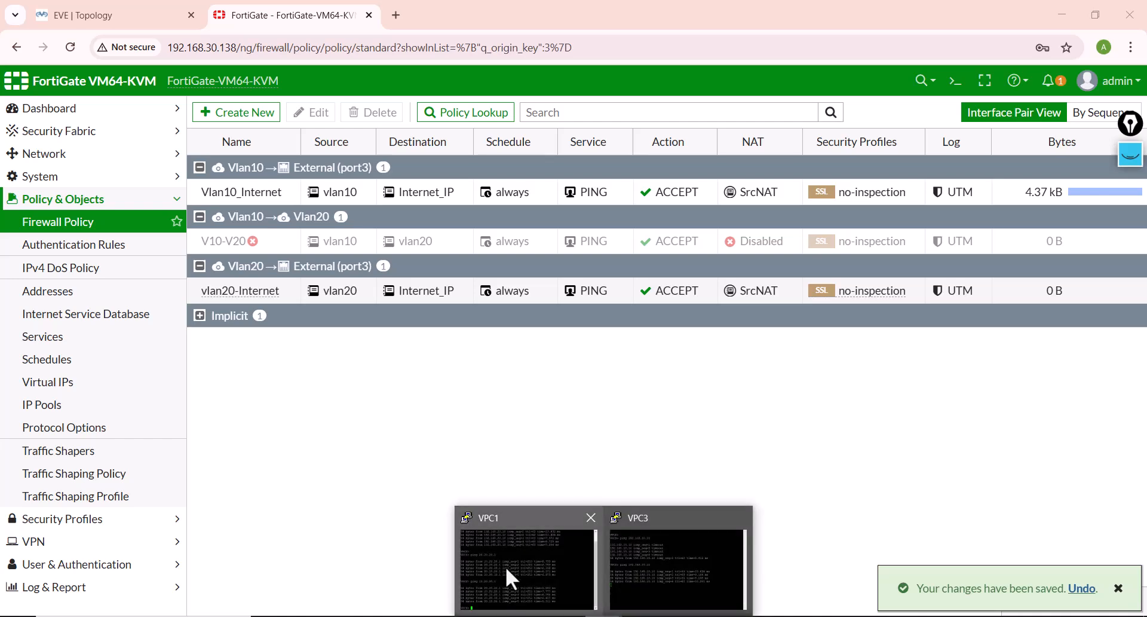
left_click(506, 566)
type("ping 192.168.")
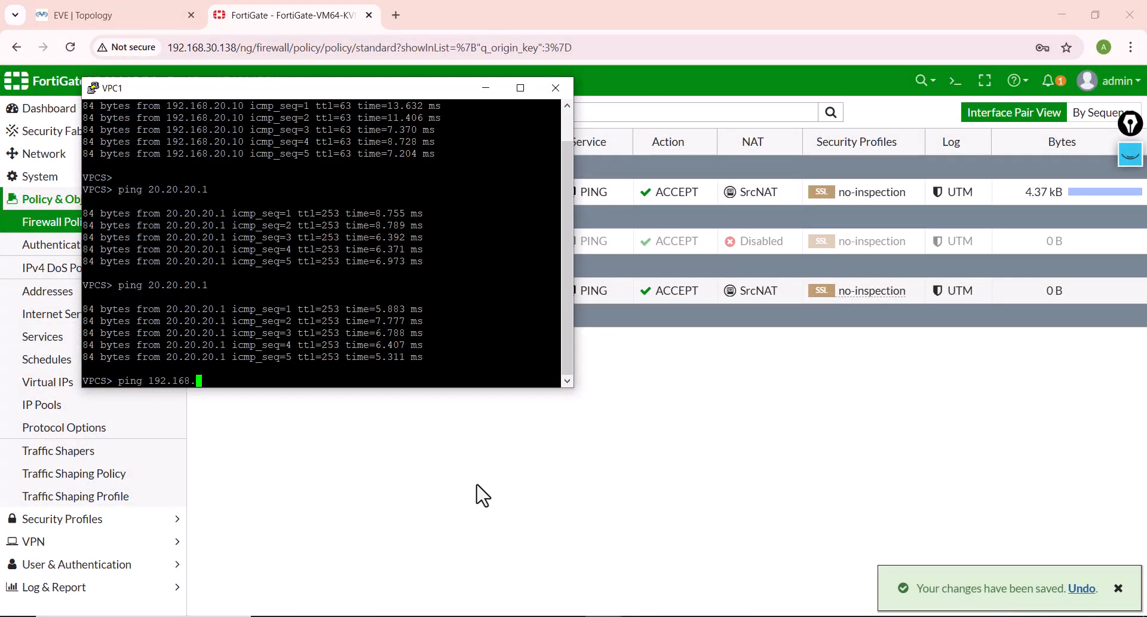
type("01")
key("Return")
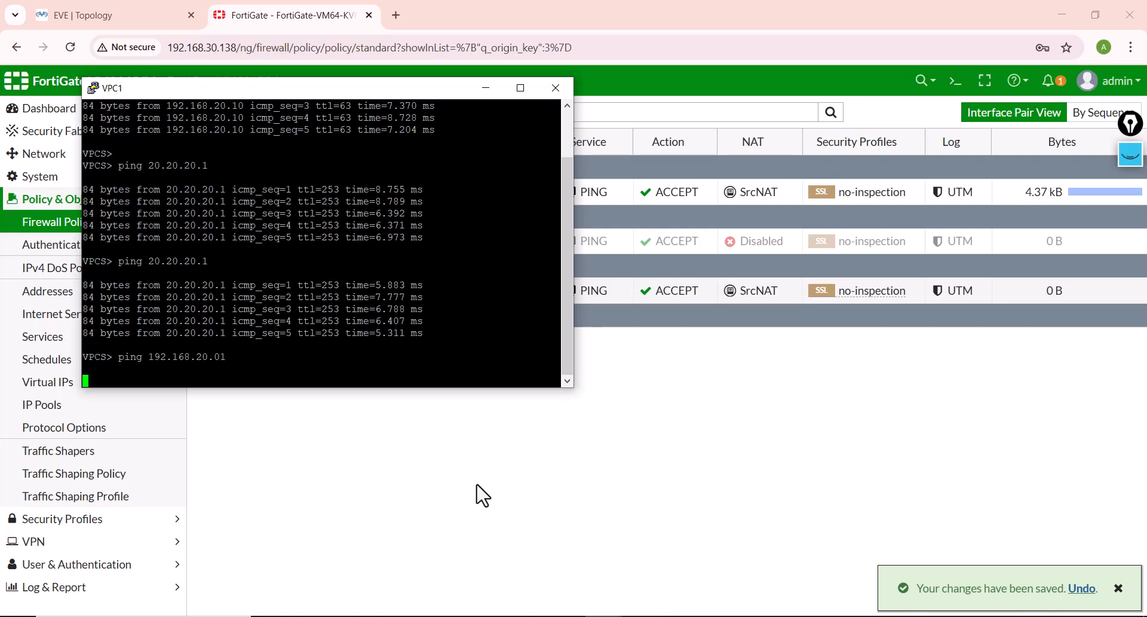
key("ctrl+c")
key("Up")
key("BackSpace")
key("BackSpace")
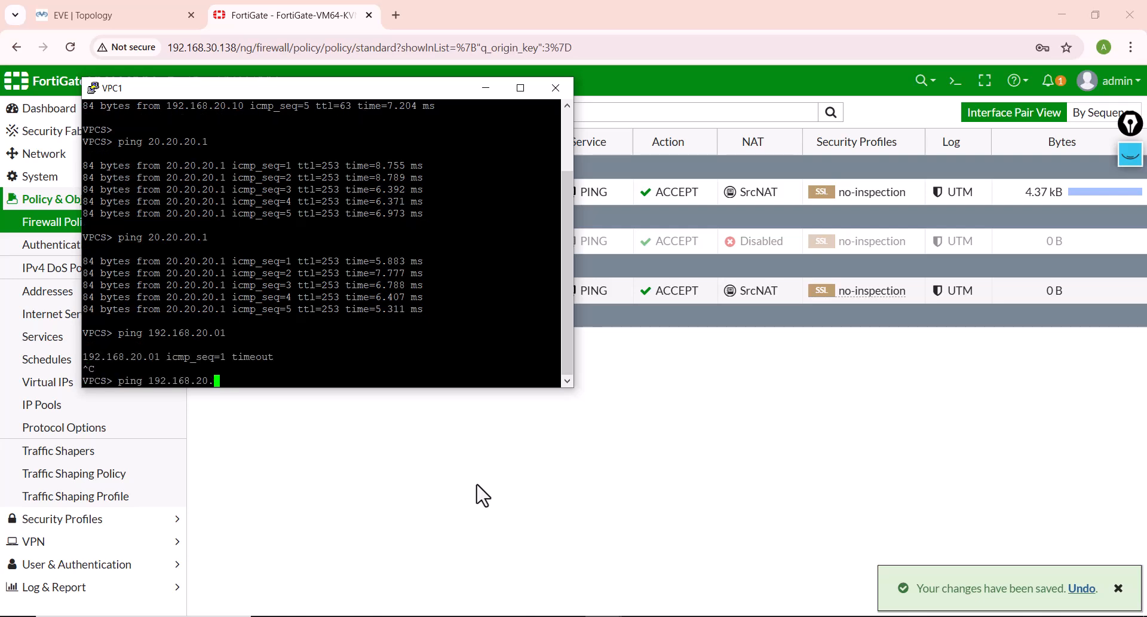
type("10")
key("Return")
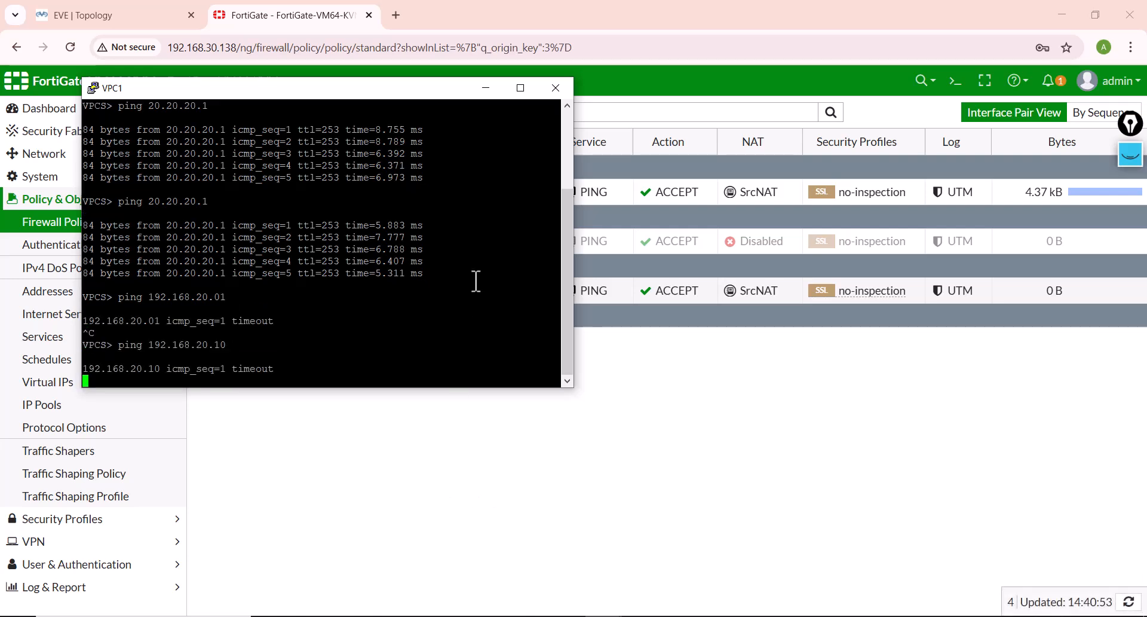
Step: Re-enable the V10-V20 policy in the firewall policy list
left_click_drag(349, 89, 343, 240)
left_click(616, 245)
right_click(608, 242)
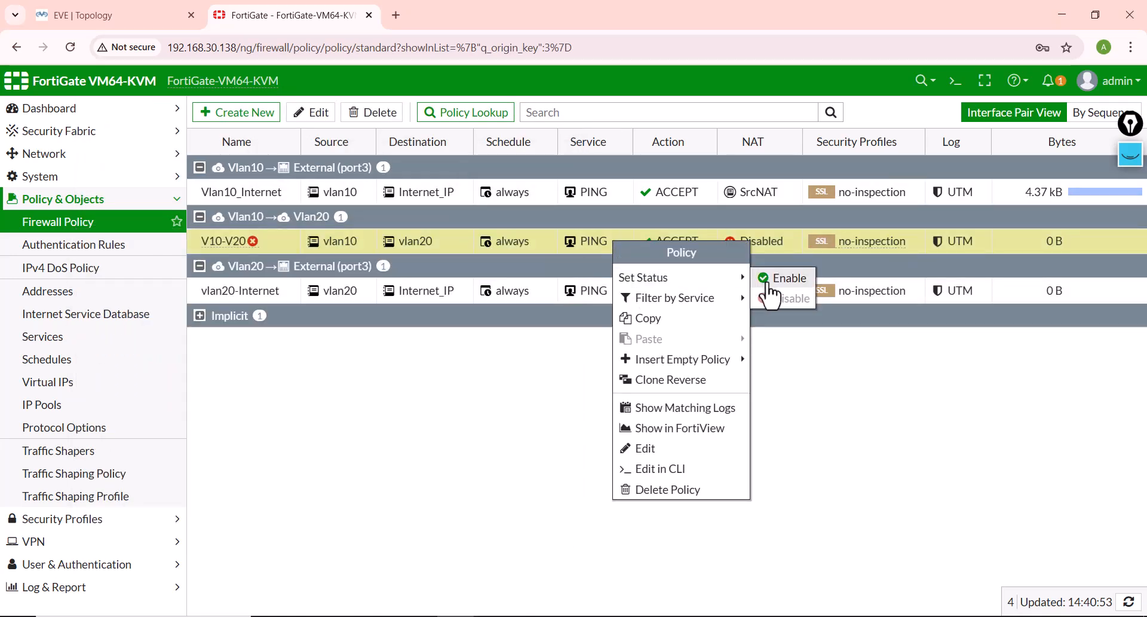
mouse_move(635, 273)
left_click(781, 276)
Step: Repeat the ping to 192.168.20.10 from VPC1 with the V10-V20 policy enabled
left_click(515, 579)
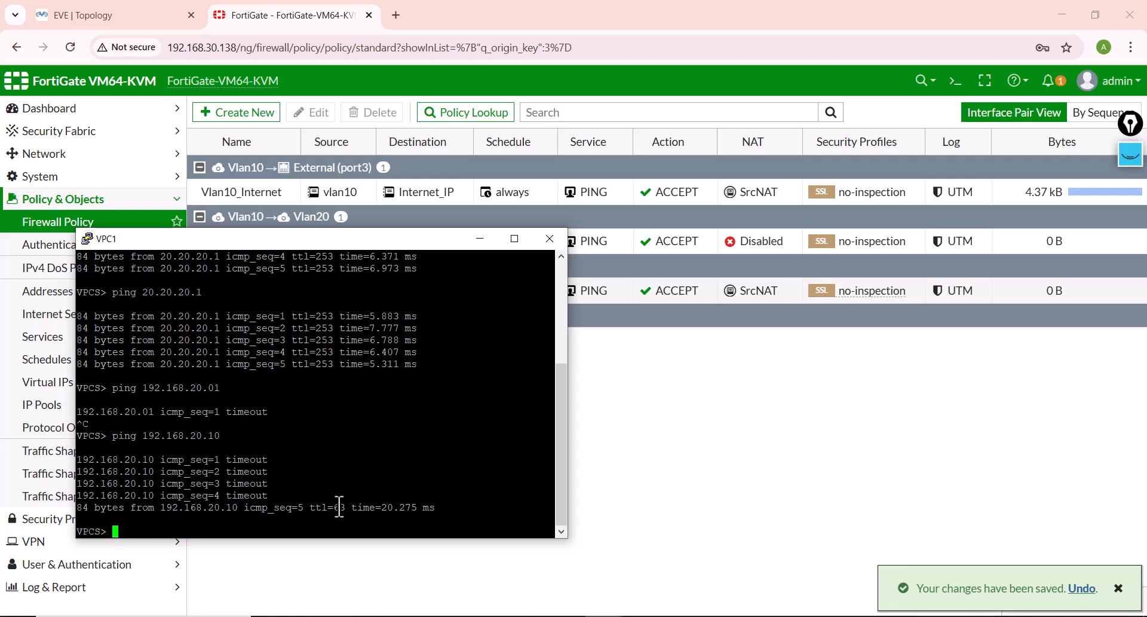
key("Up")
key("Return")
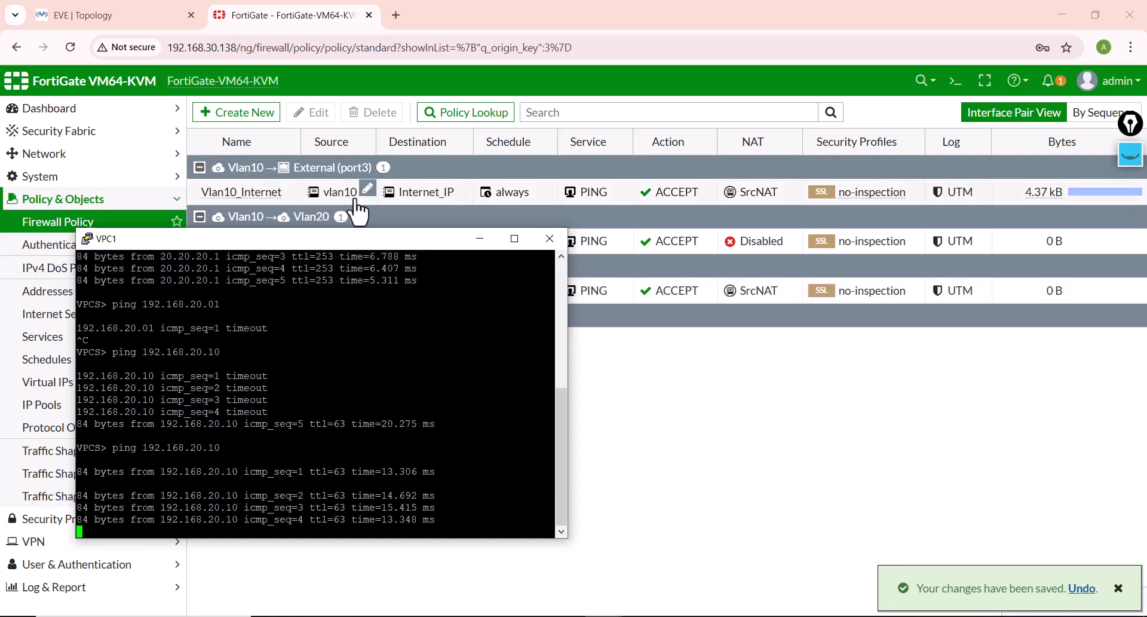
Step: Ping 192.168.10.10 from the VPC3 console to test the Vlan20-to-Vlan10 direction, and return to the policy list
left_click(603, 616)
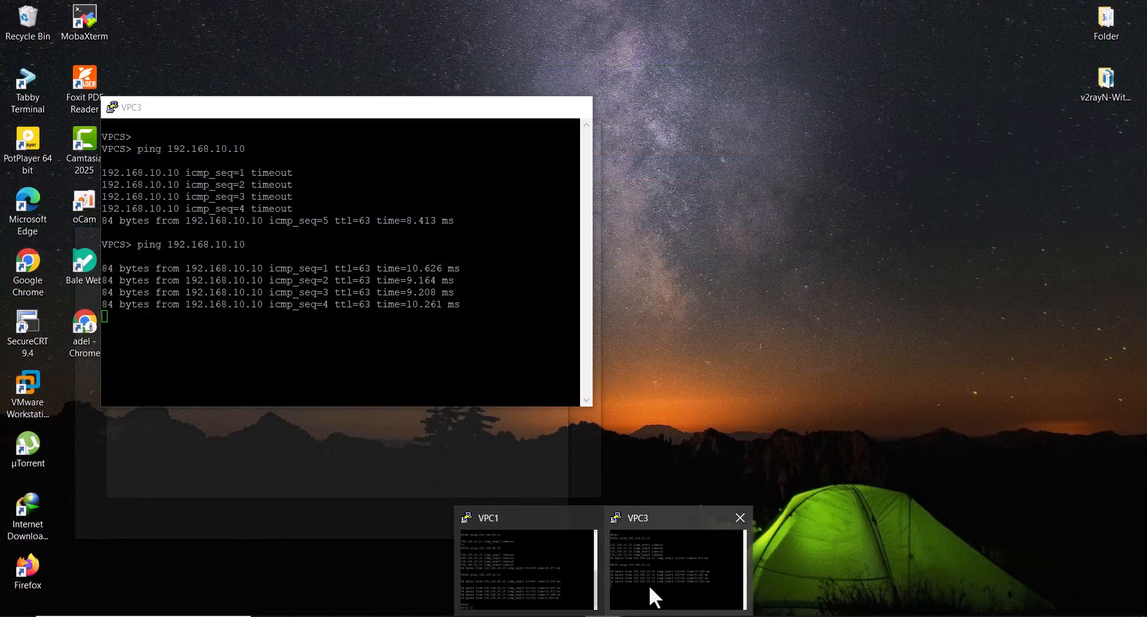
left_click(642, 591)
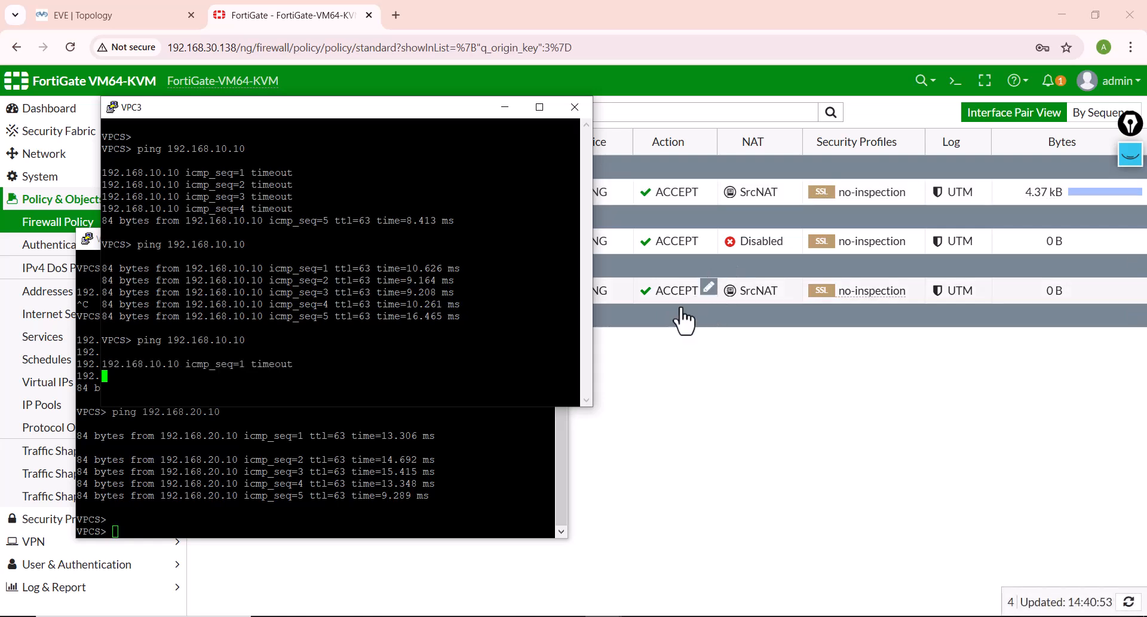
left_click(661, 379)
Step: Create a reverse clone of the V10-V20 policy and enable the cloned Vlan20-to-Vlan10 policy
right_click(275, 241)
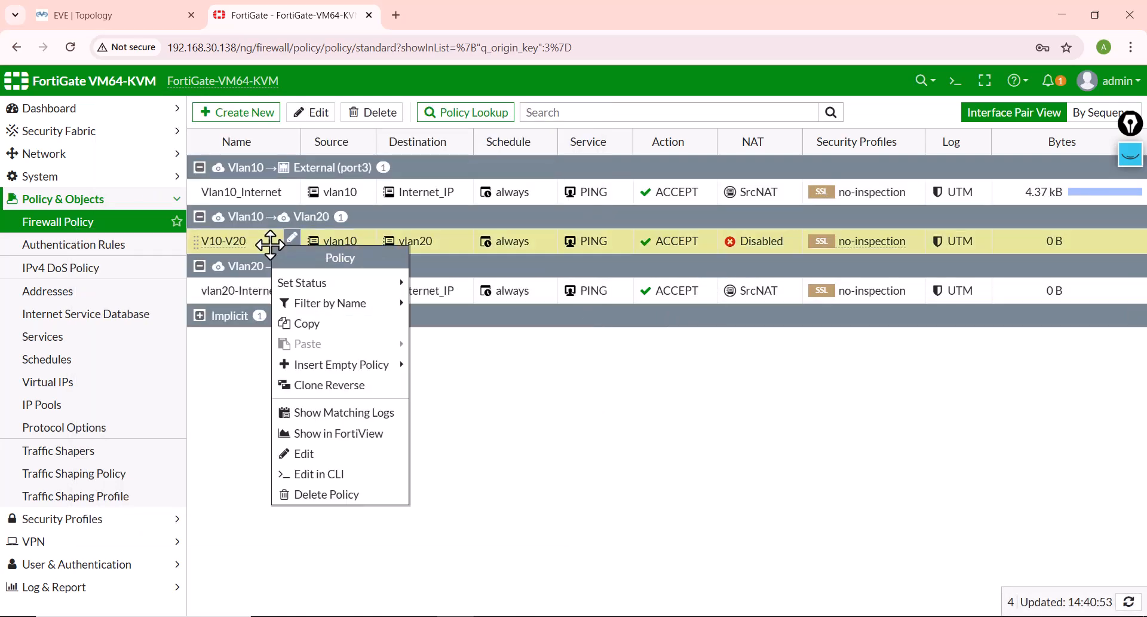
left_click(311, 394)
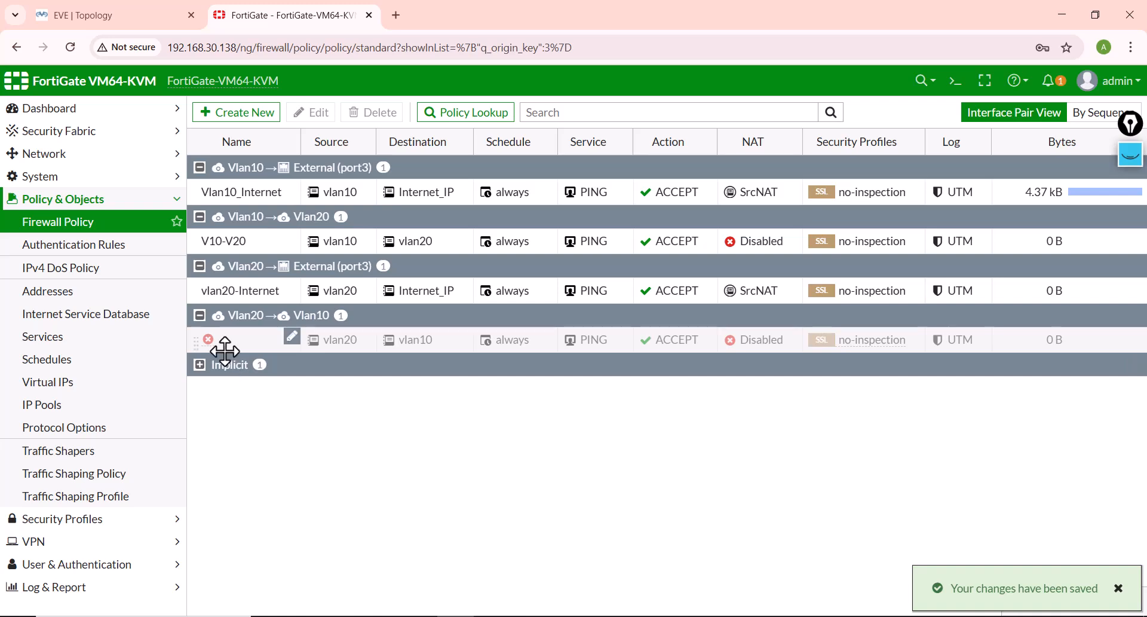
right_click(244, 340)
mouse_move(292, 383)
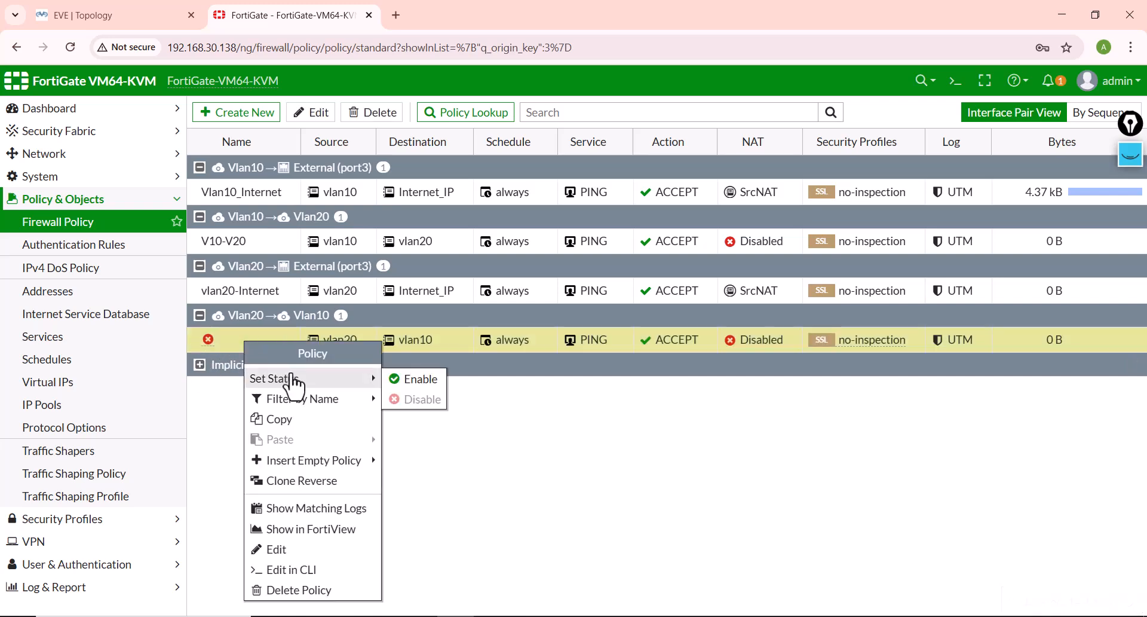
left_click(416, 383)
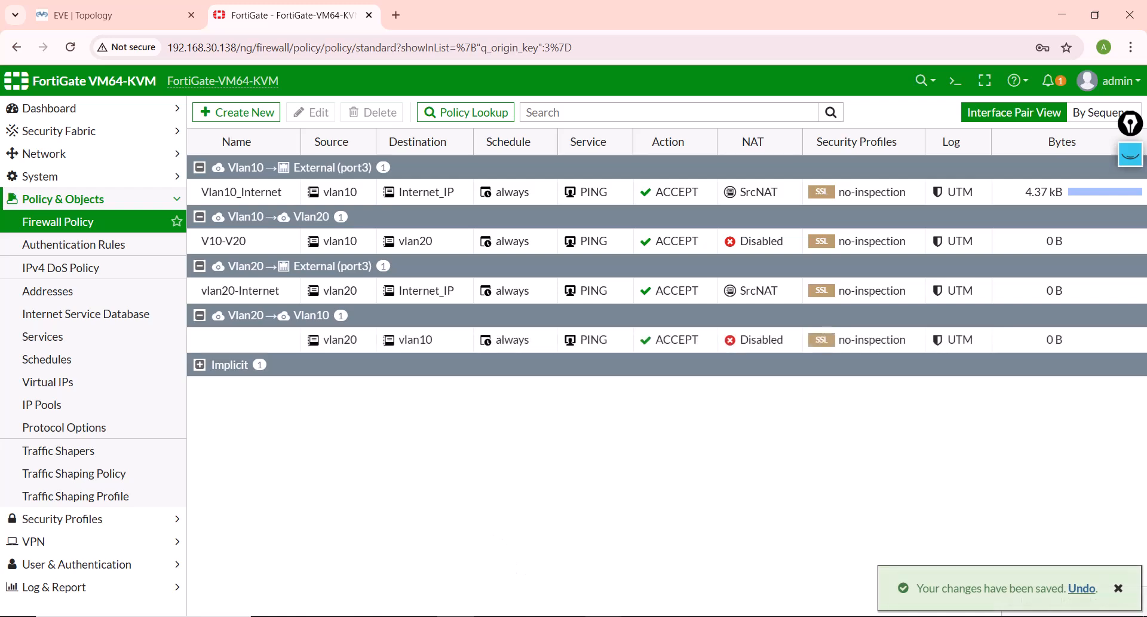
Step: Repeat the ping to 192.168.10.10 from the VPC3 console with the Vlan20-to-Vlan10 policy enabled, and return to the policy list
mouse_move(603, 612)
left_click(673, 587)
key("Up")
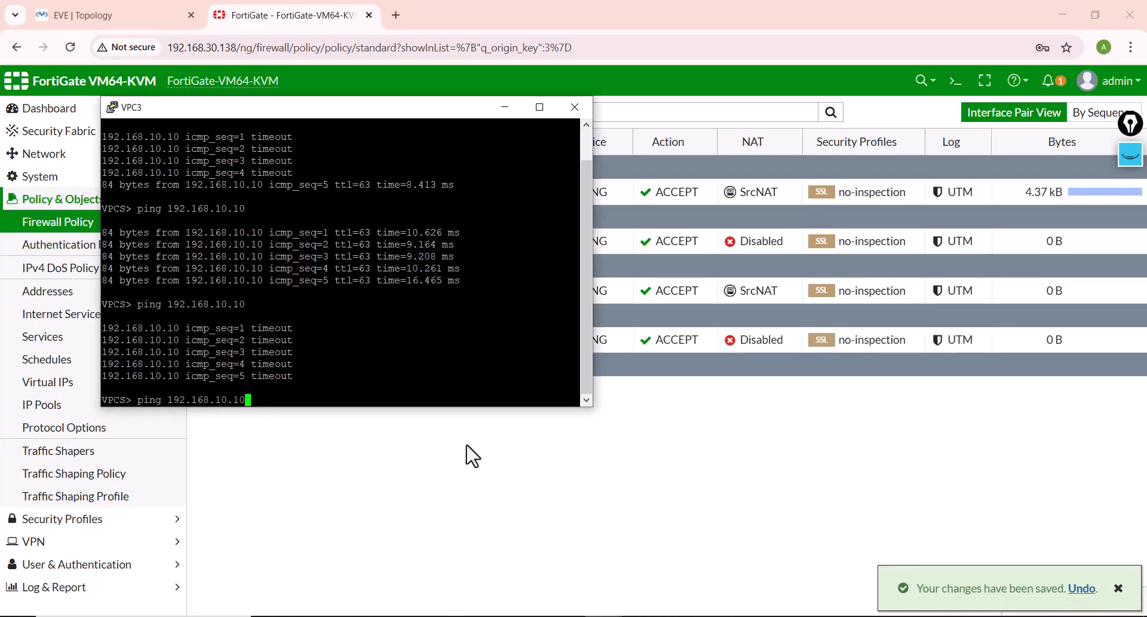
key("Return")
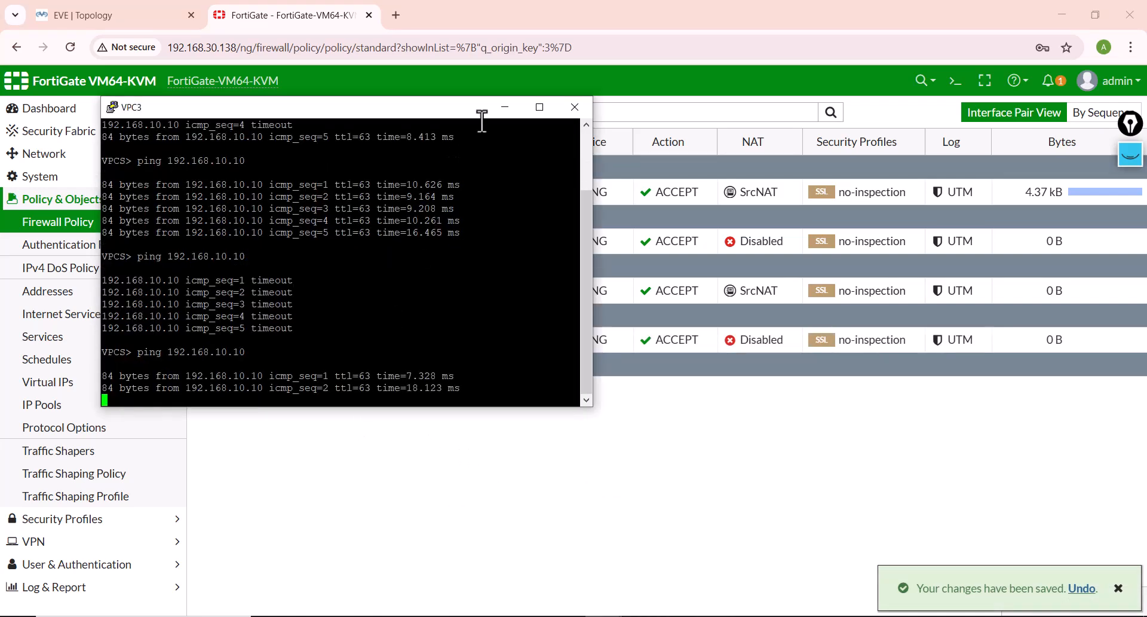
left_click(508, 105)
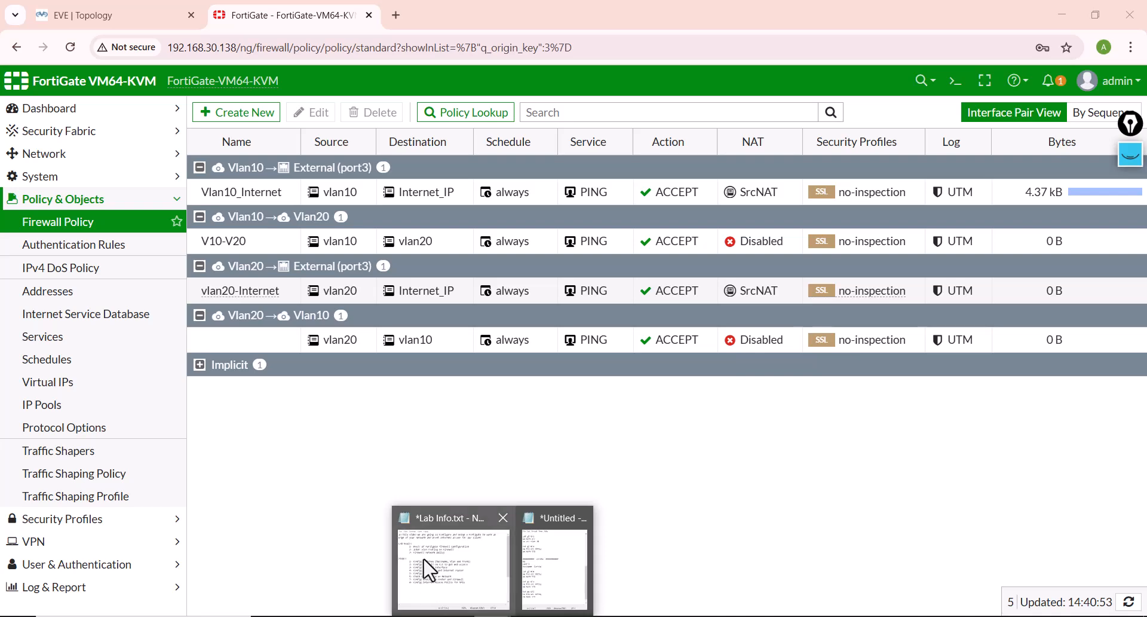
Step: Open the Lab Info.txt notes in Notepad and review the lab goals on basic FortiGate firewall configuration and inter-VLAN routing
left_click(428, 568)
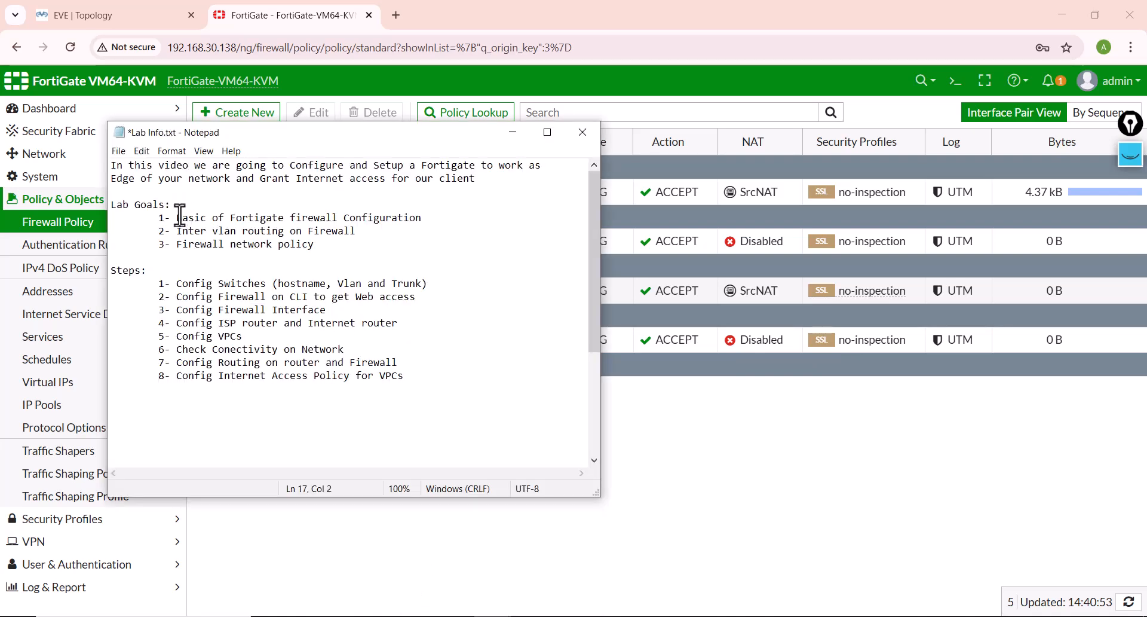
left_click_drag(177, 217, 201, 217)
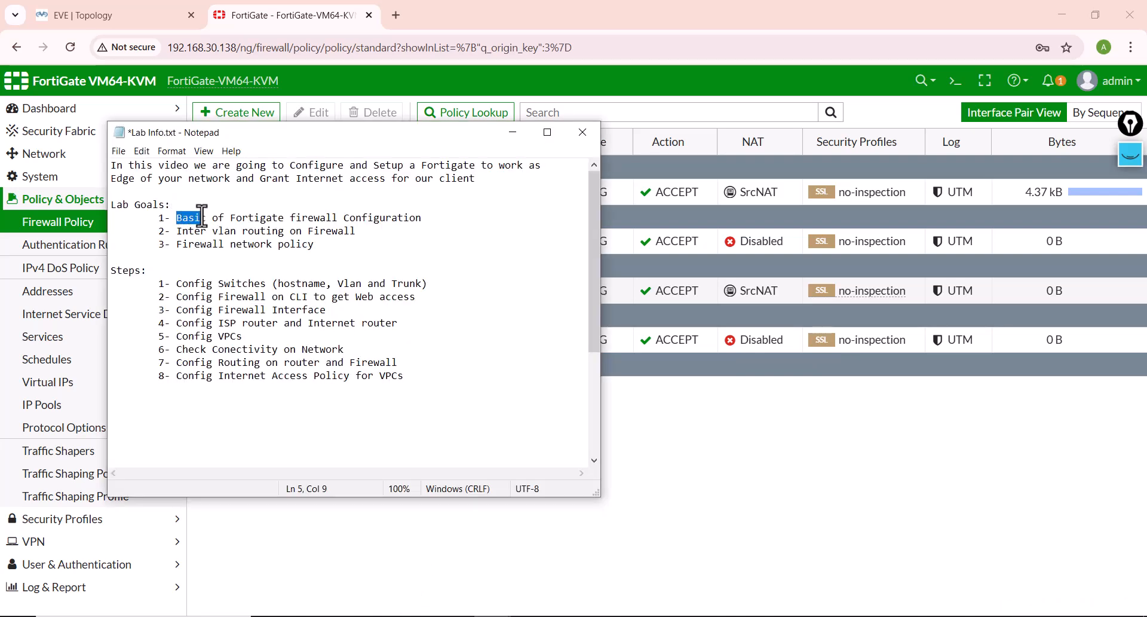
left_click(181, 253)
left_click_drag(177, 216, 347, 220)
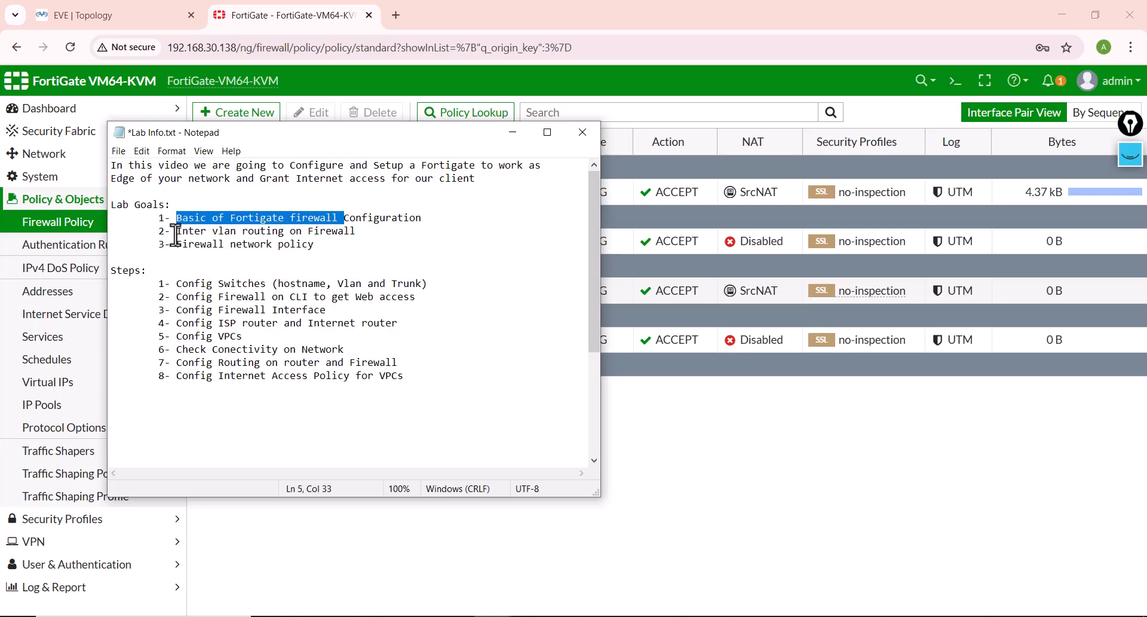
left_click_drag(176, 230, 344, 231)
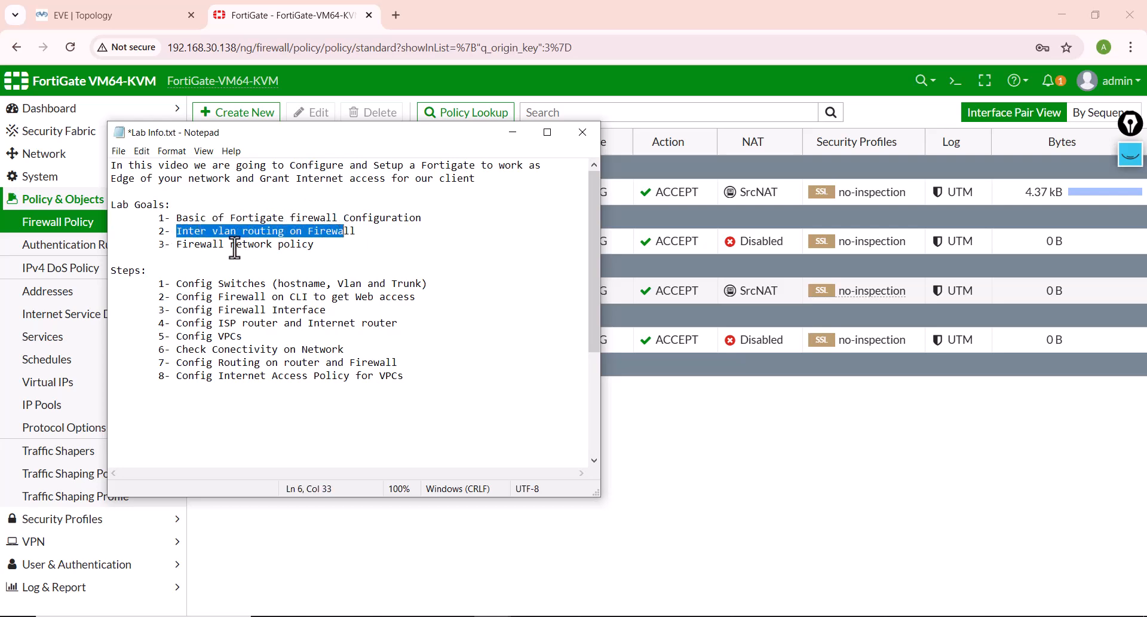